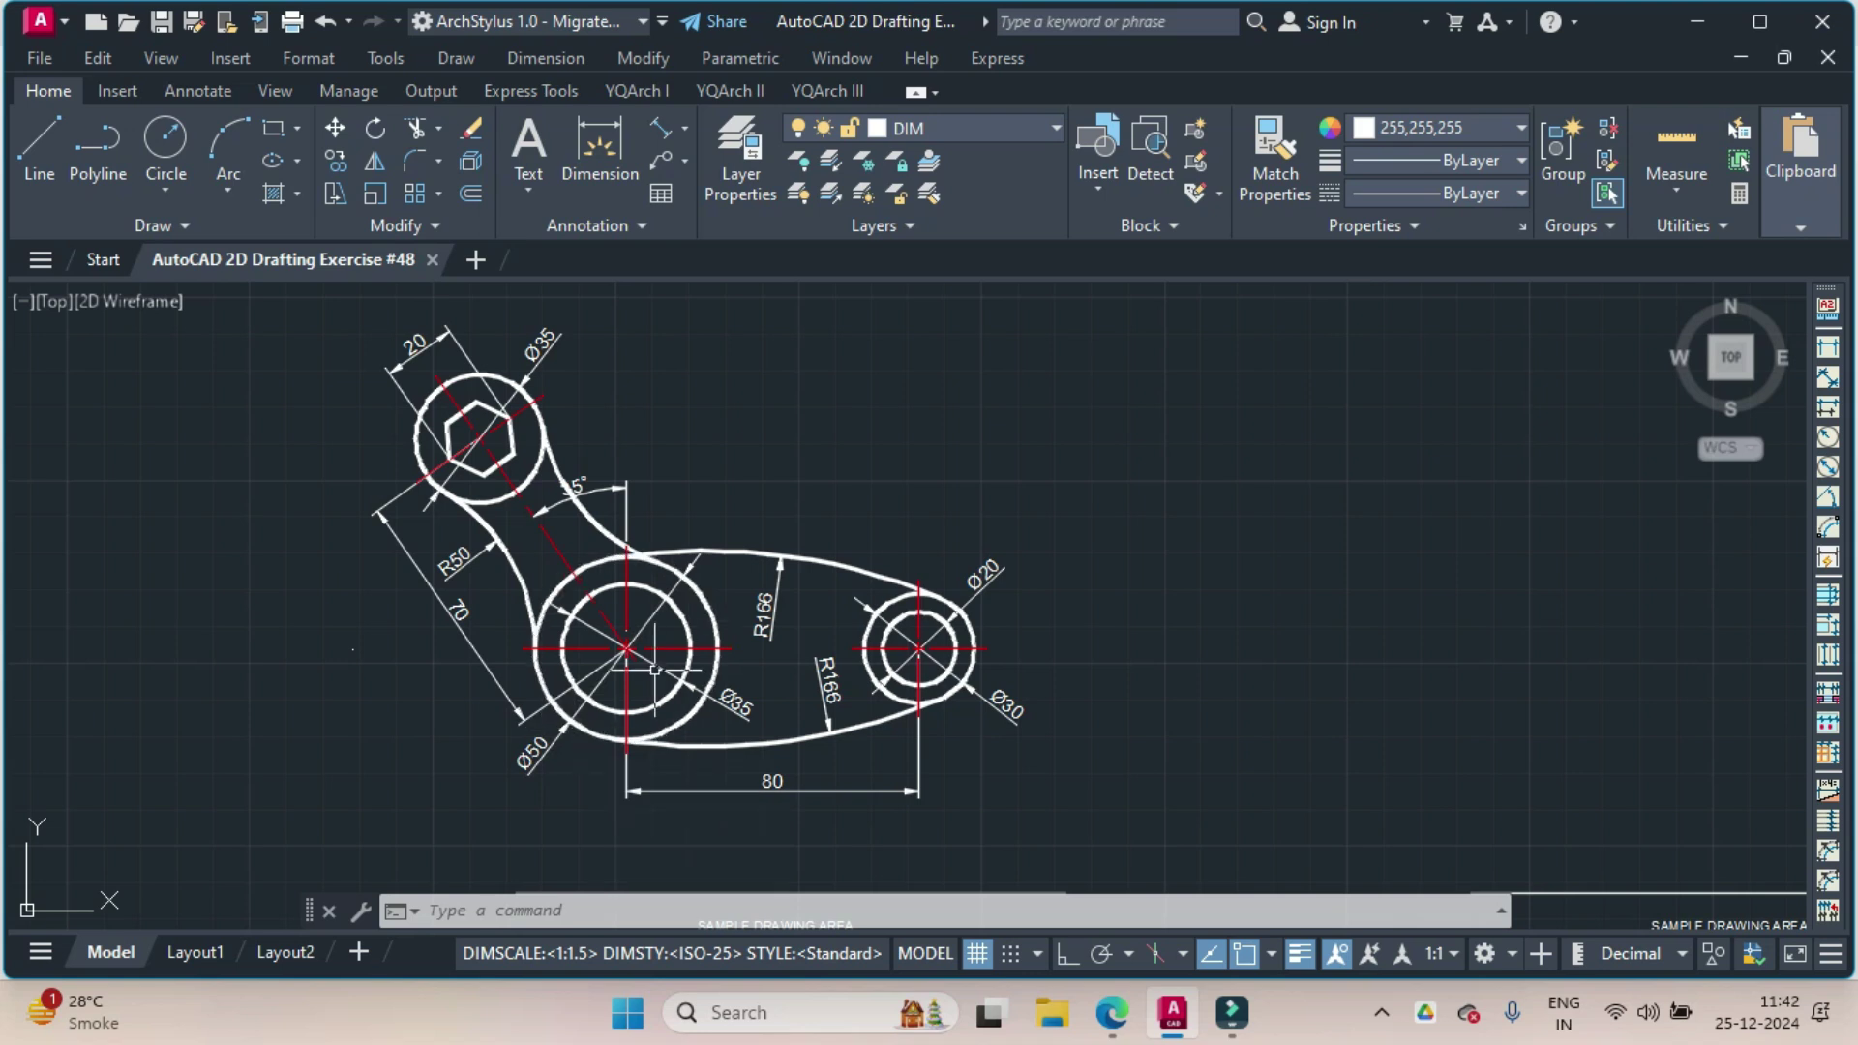
Draw a 35-diameter circle in the empty space to the right of the reference drawing, level with its large circles' centre.
mouse_move(951, 628)
mouse_move(685, 622)
middle_drag(834, 528, 659, 550)
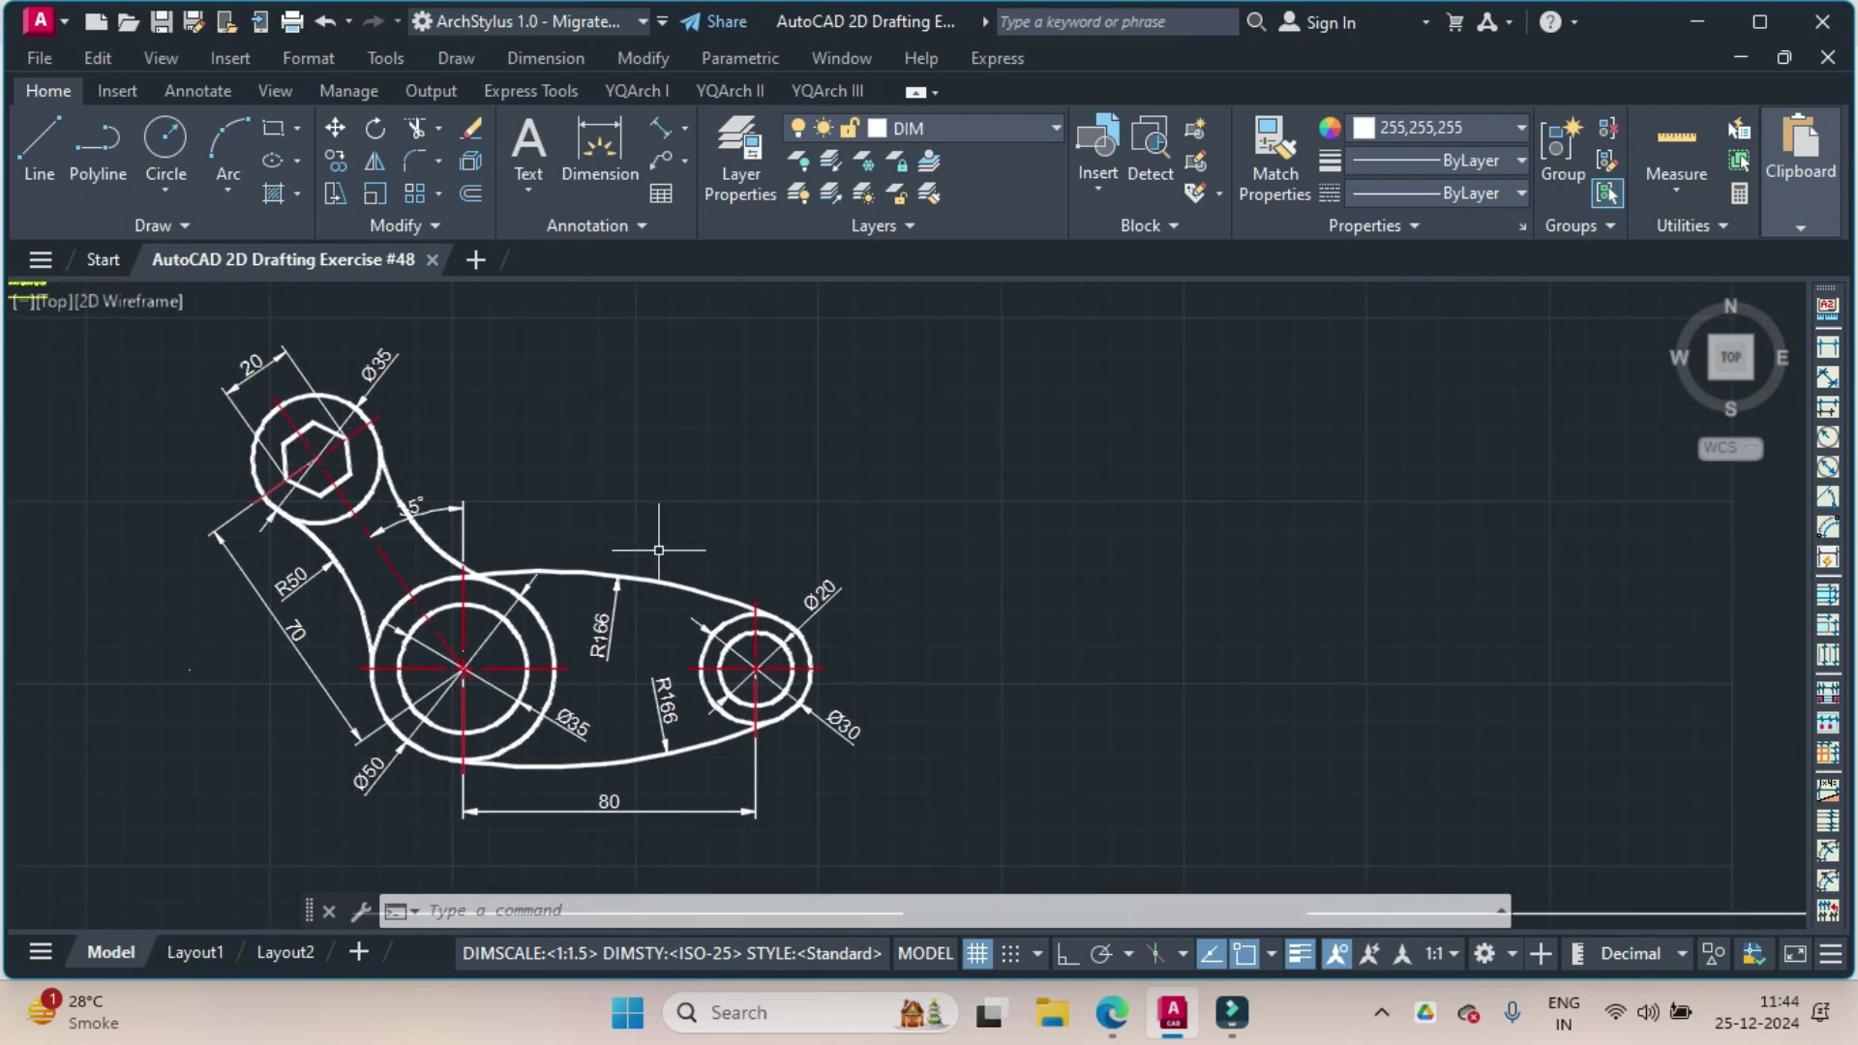
click(167, 196)
click(184, 237)
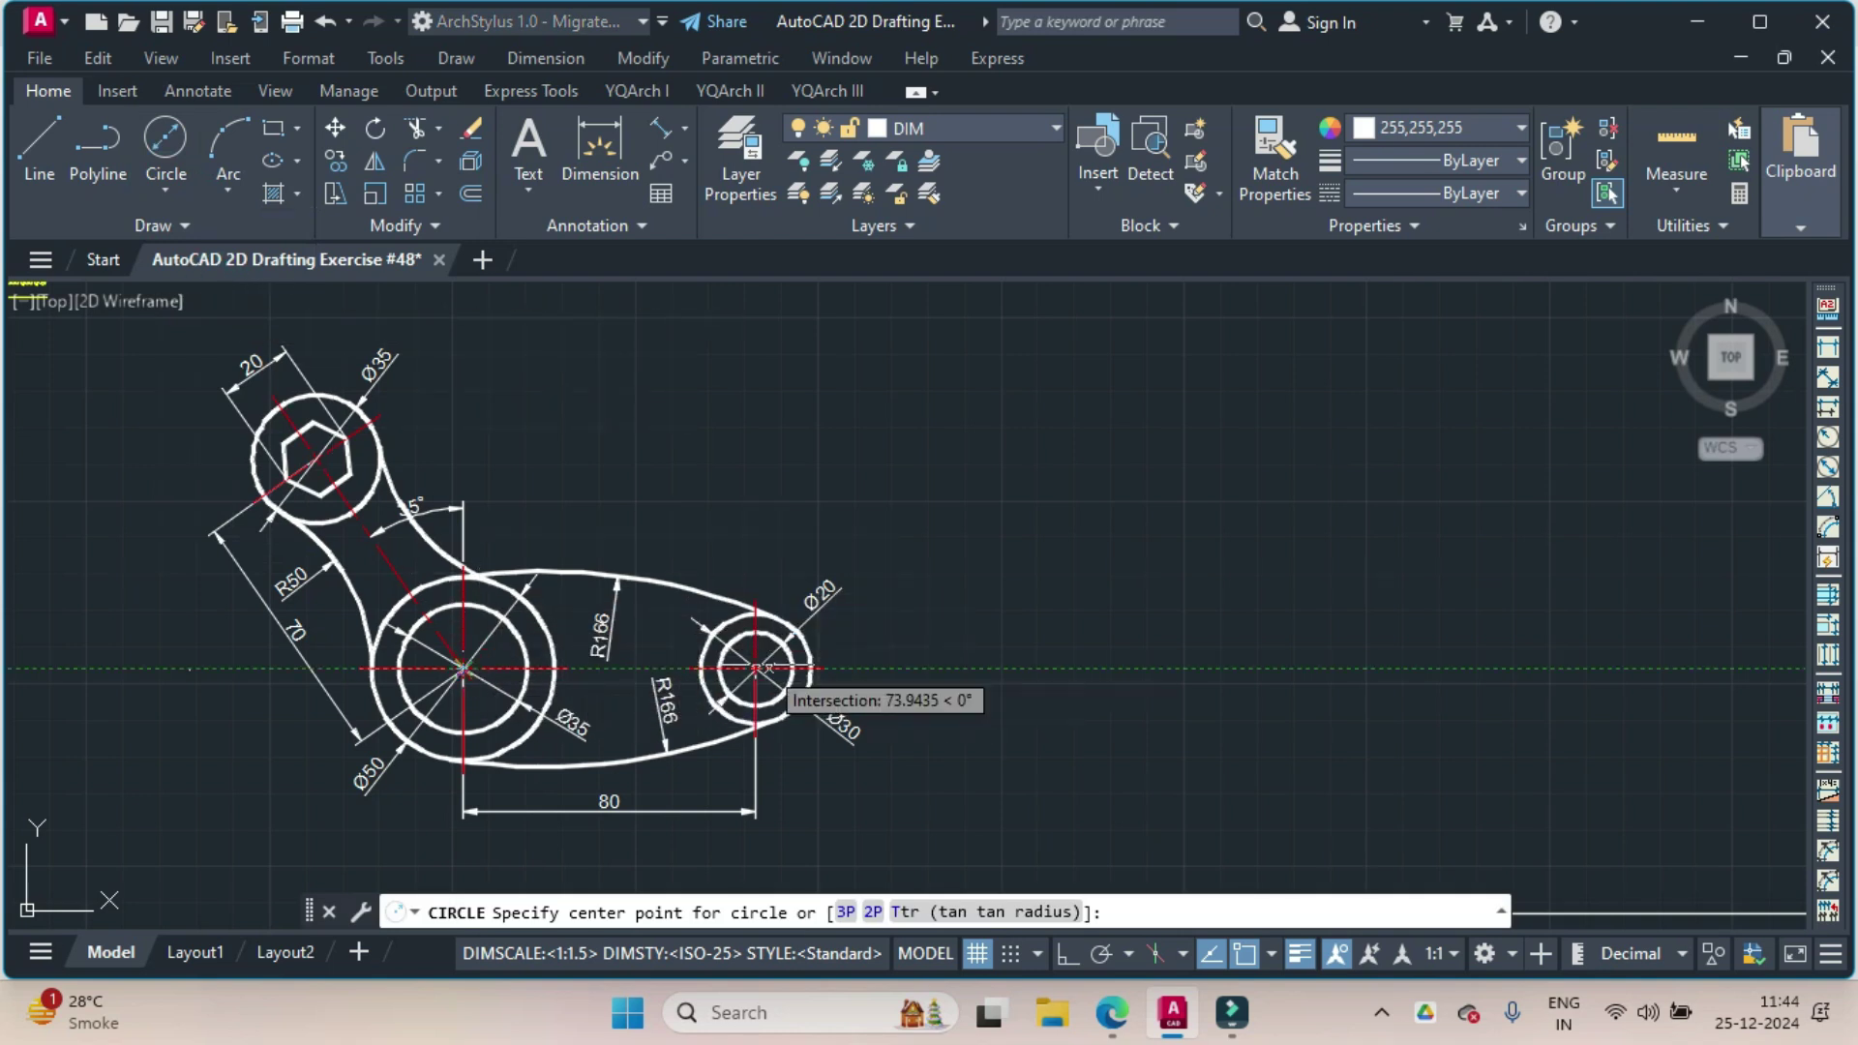
click(1185, 668)
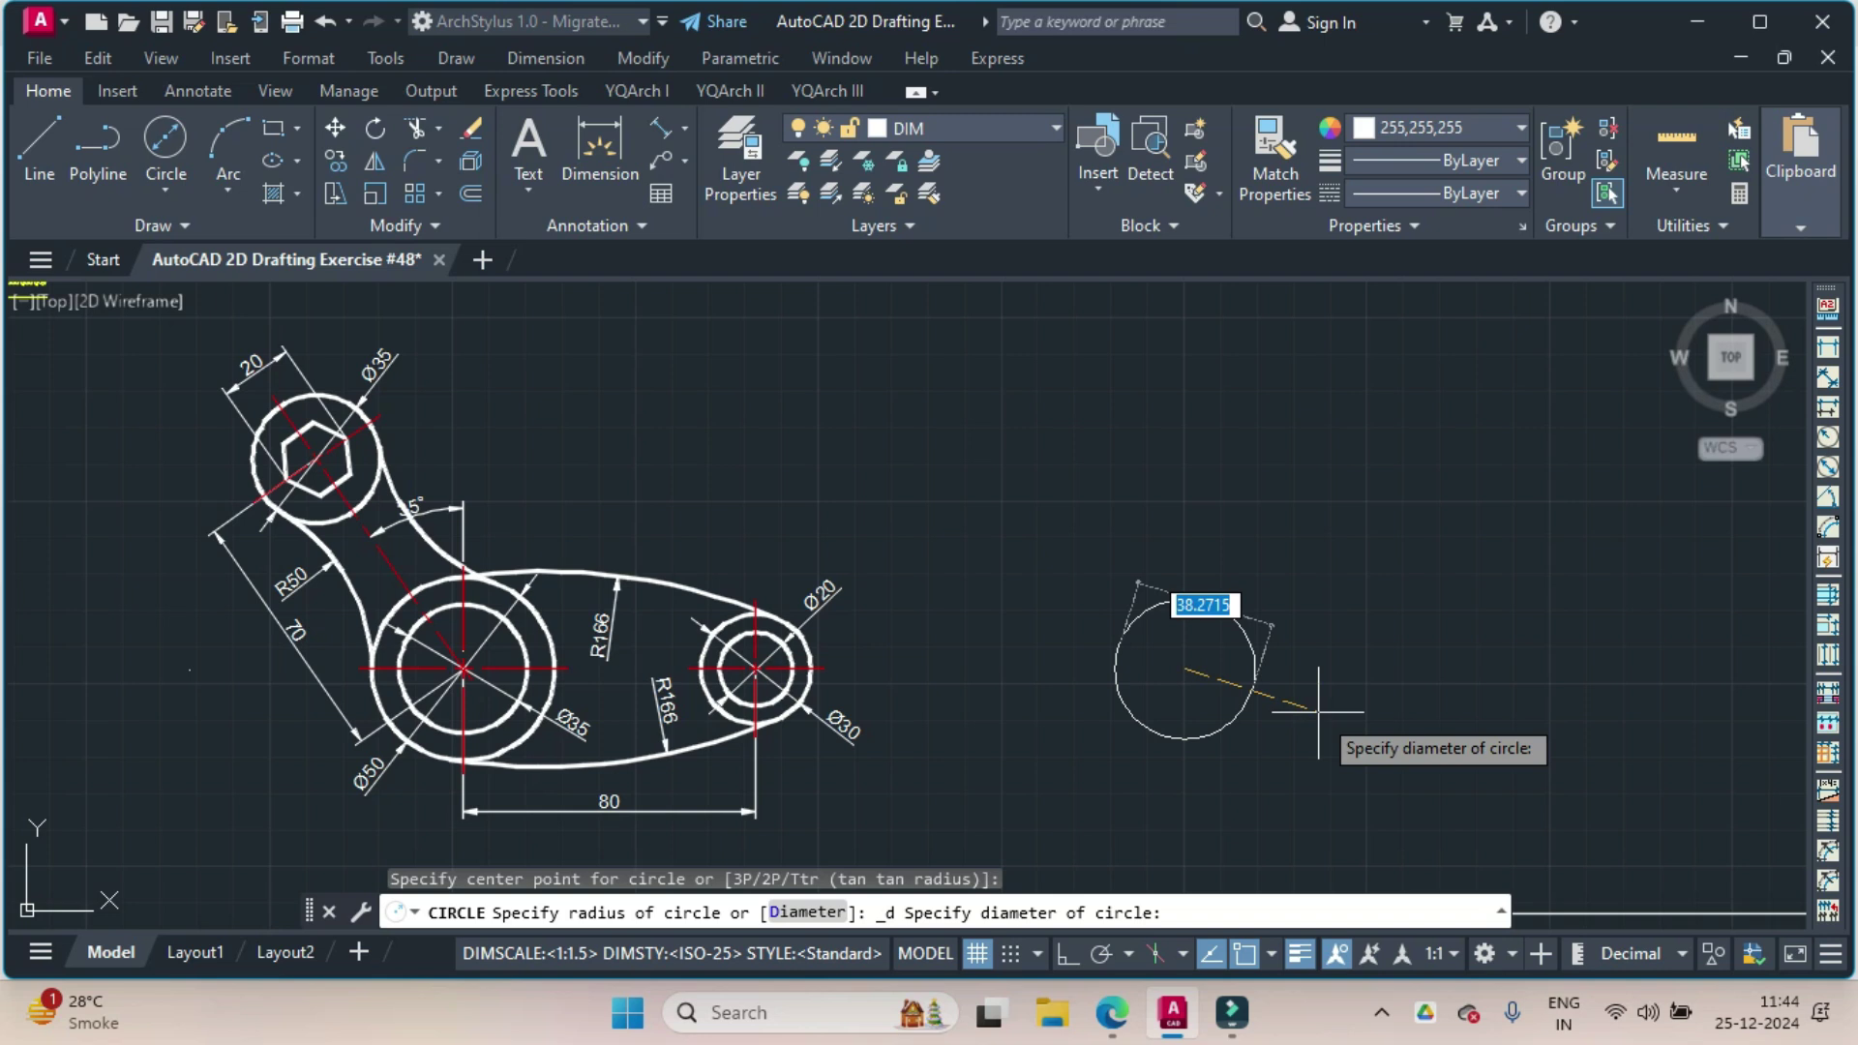
text(35)
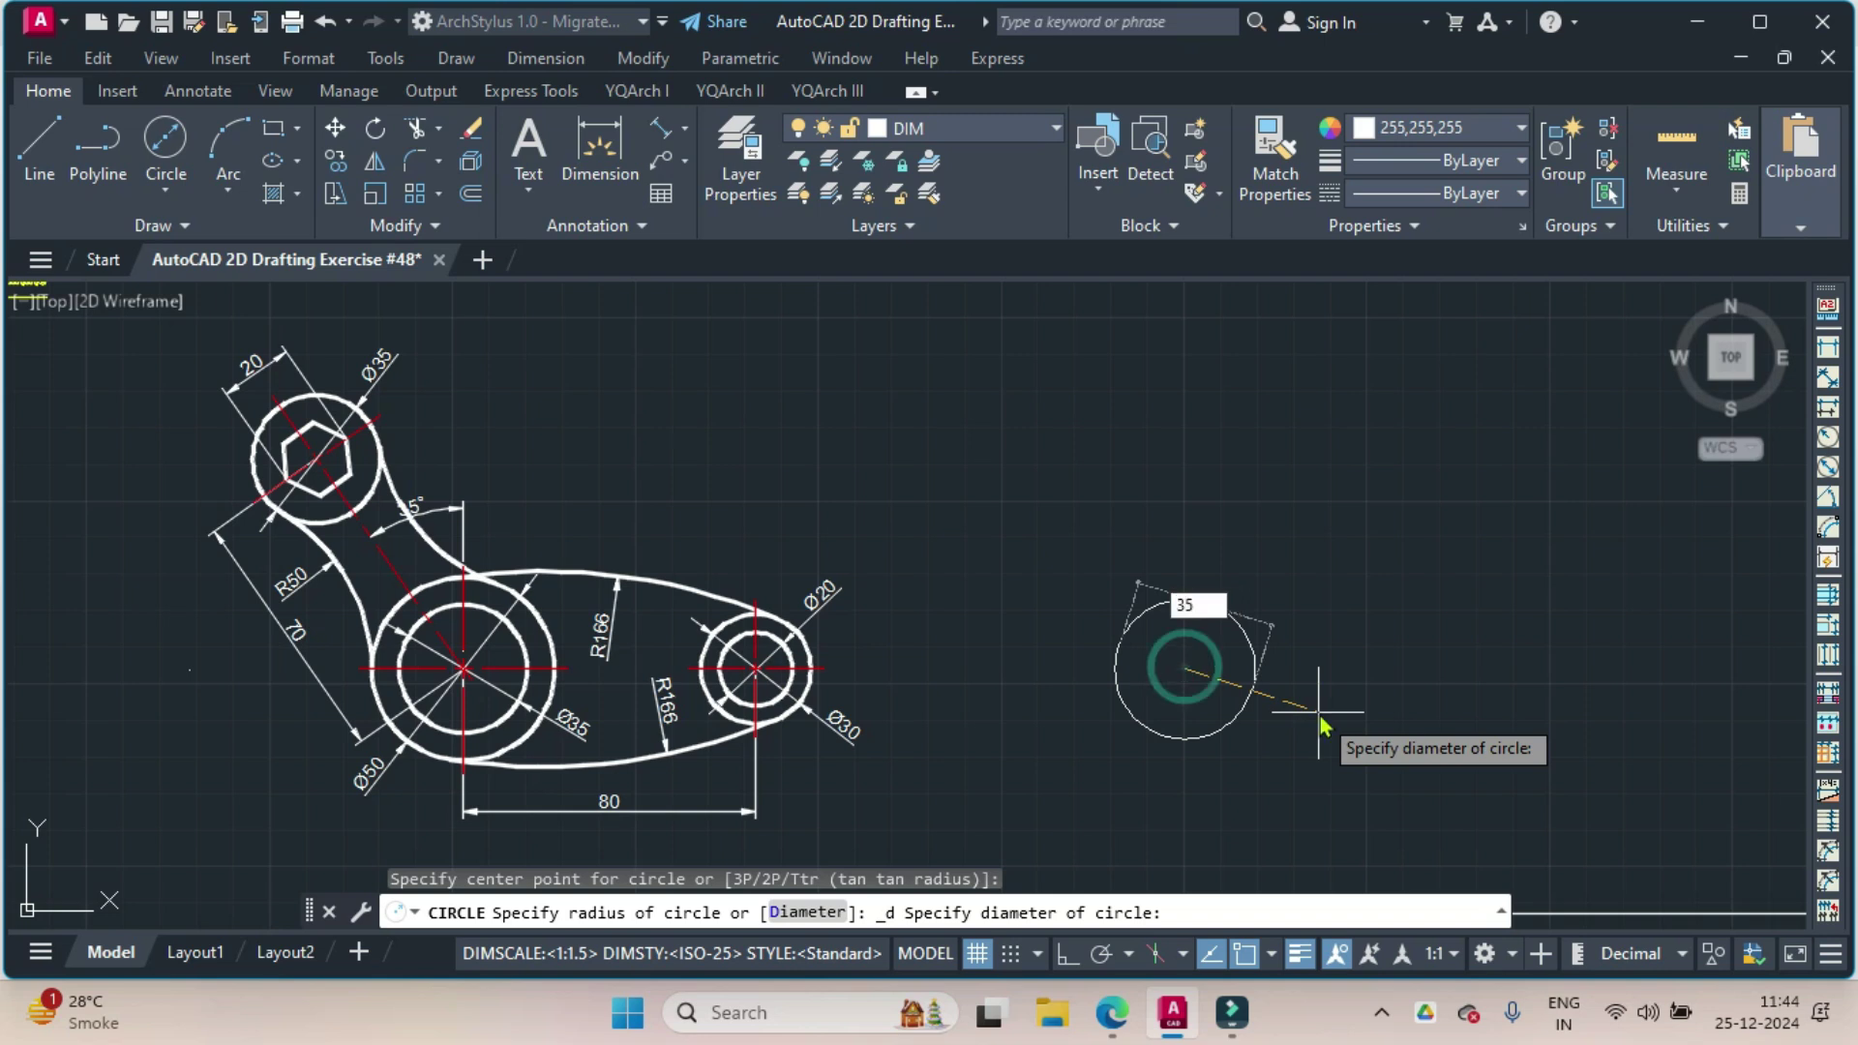
key(Return)
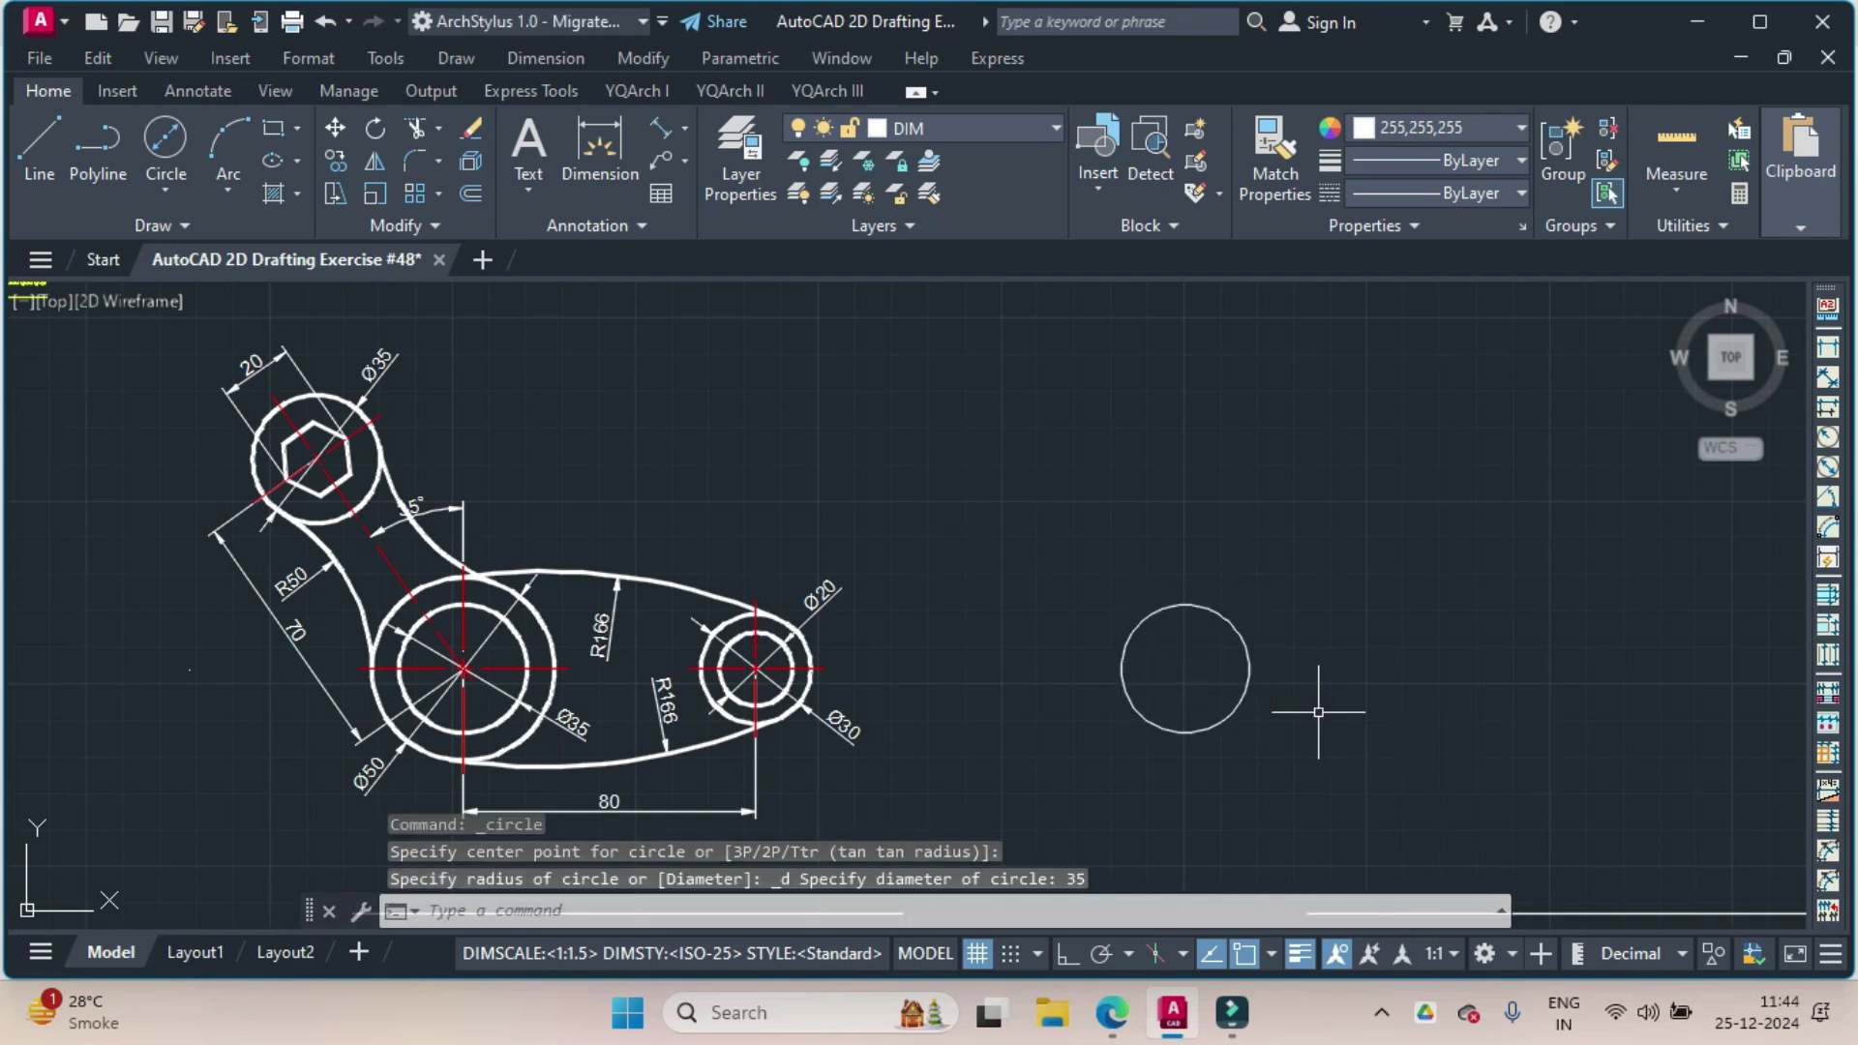
Draw a 50-diameter circle concentric with the new 35-diameter circle.
click(166, 190)
click(245, 292)
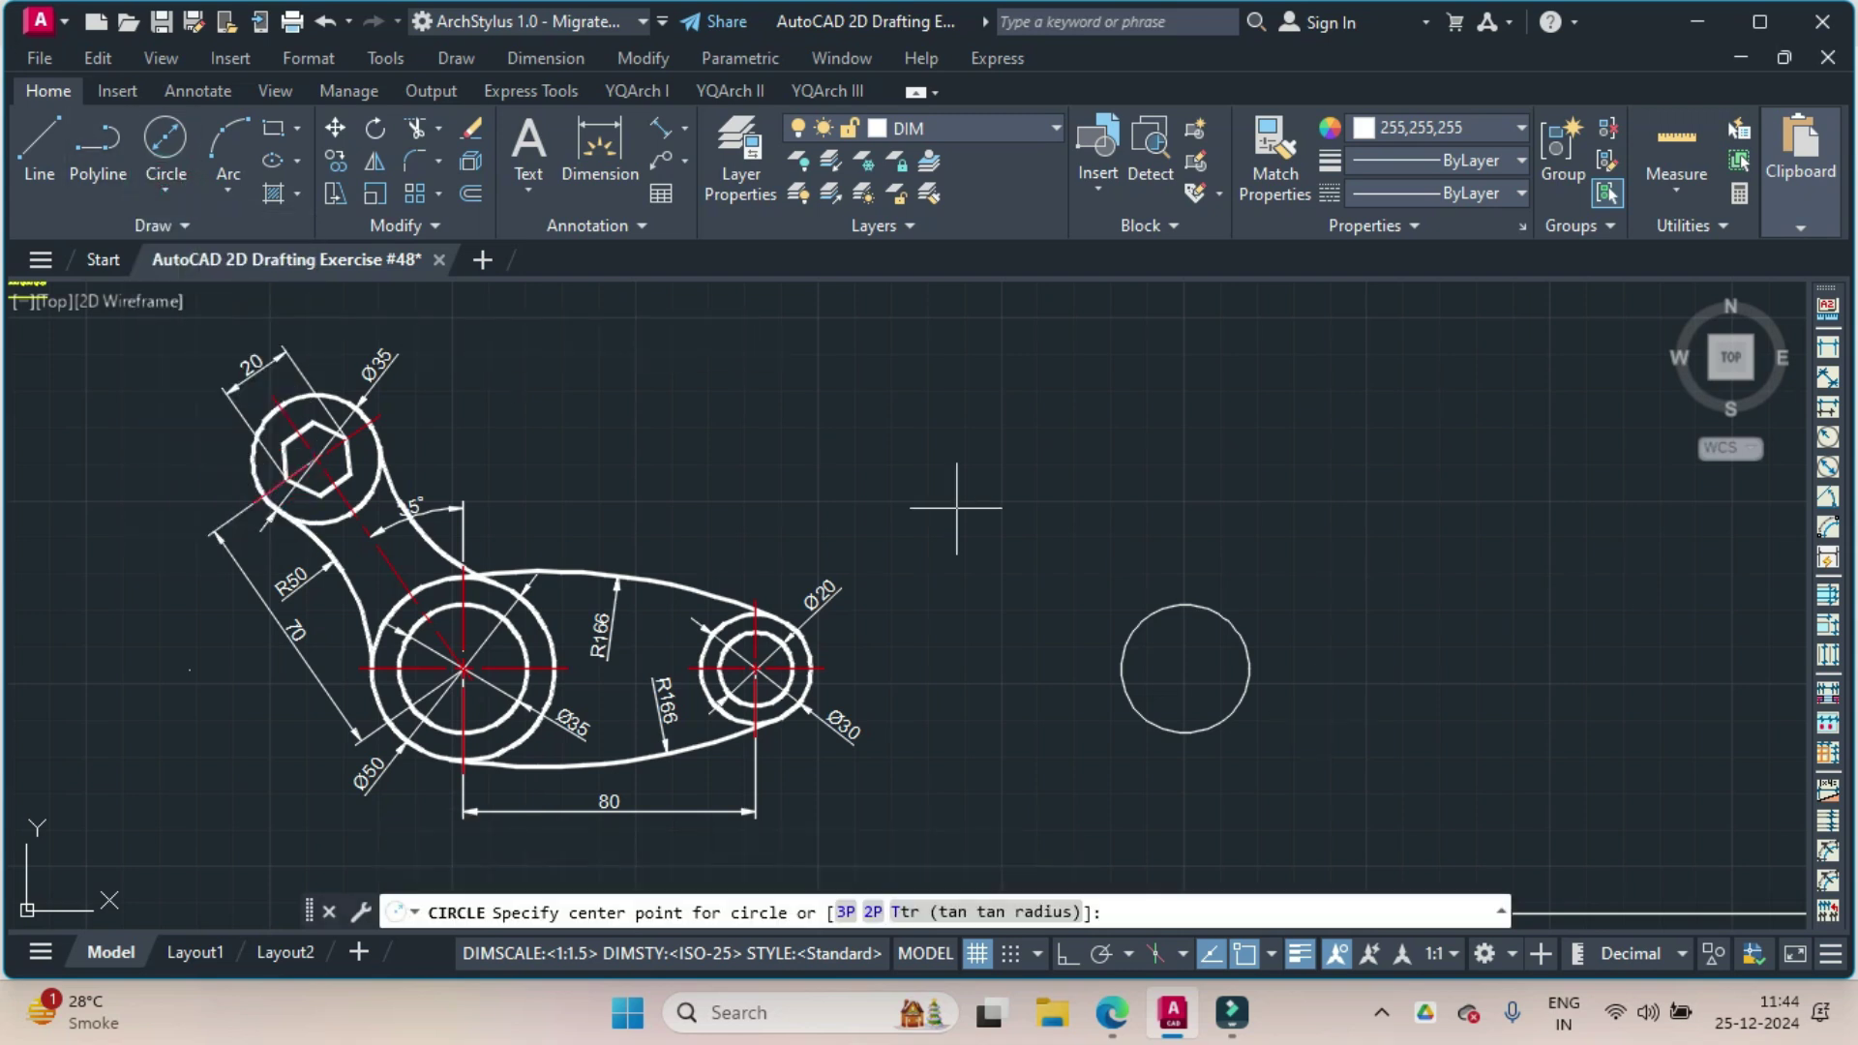
click(1248, 639)
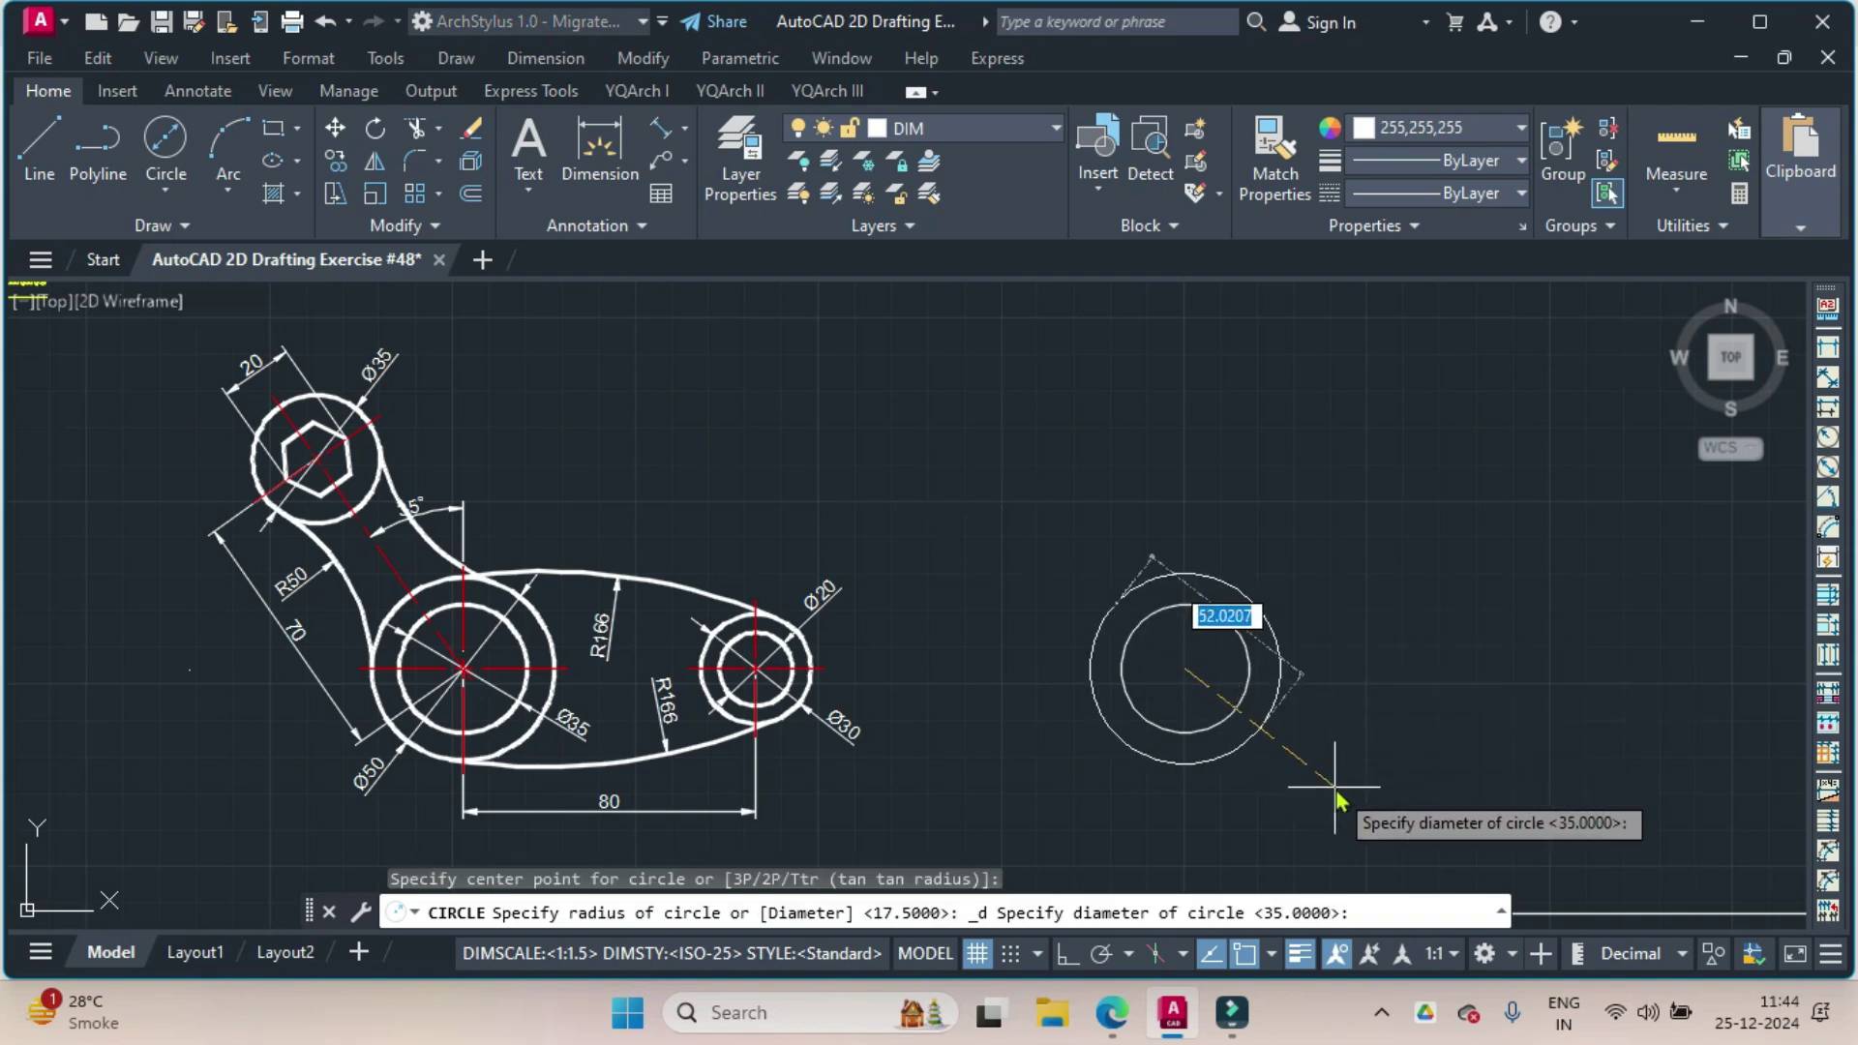
text(50)
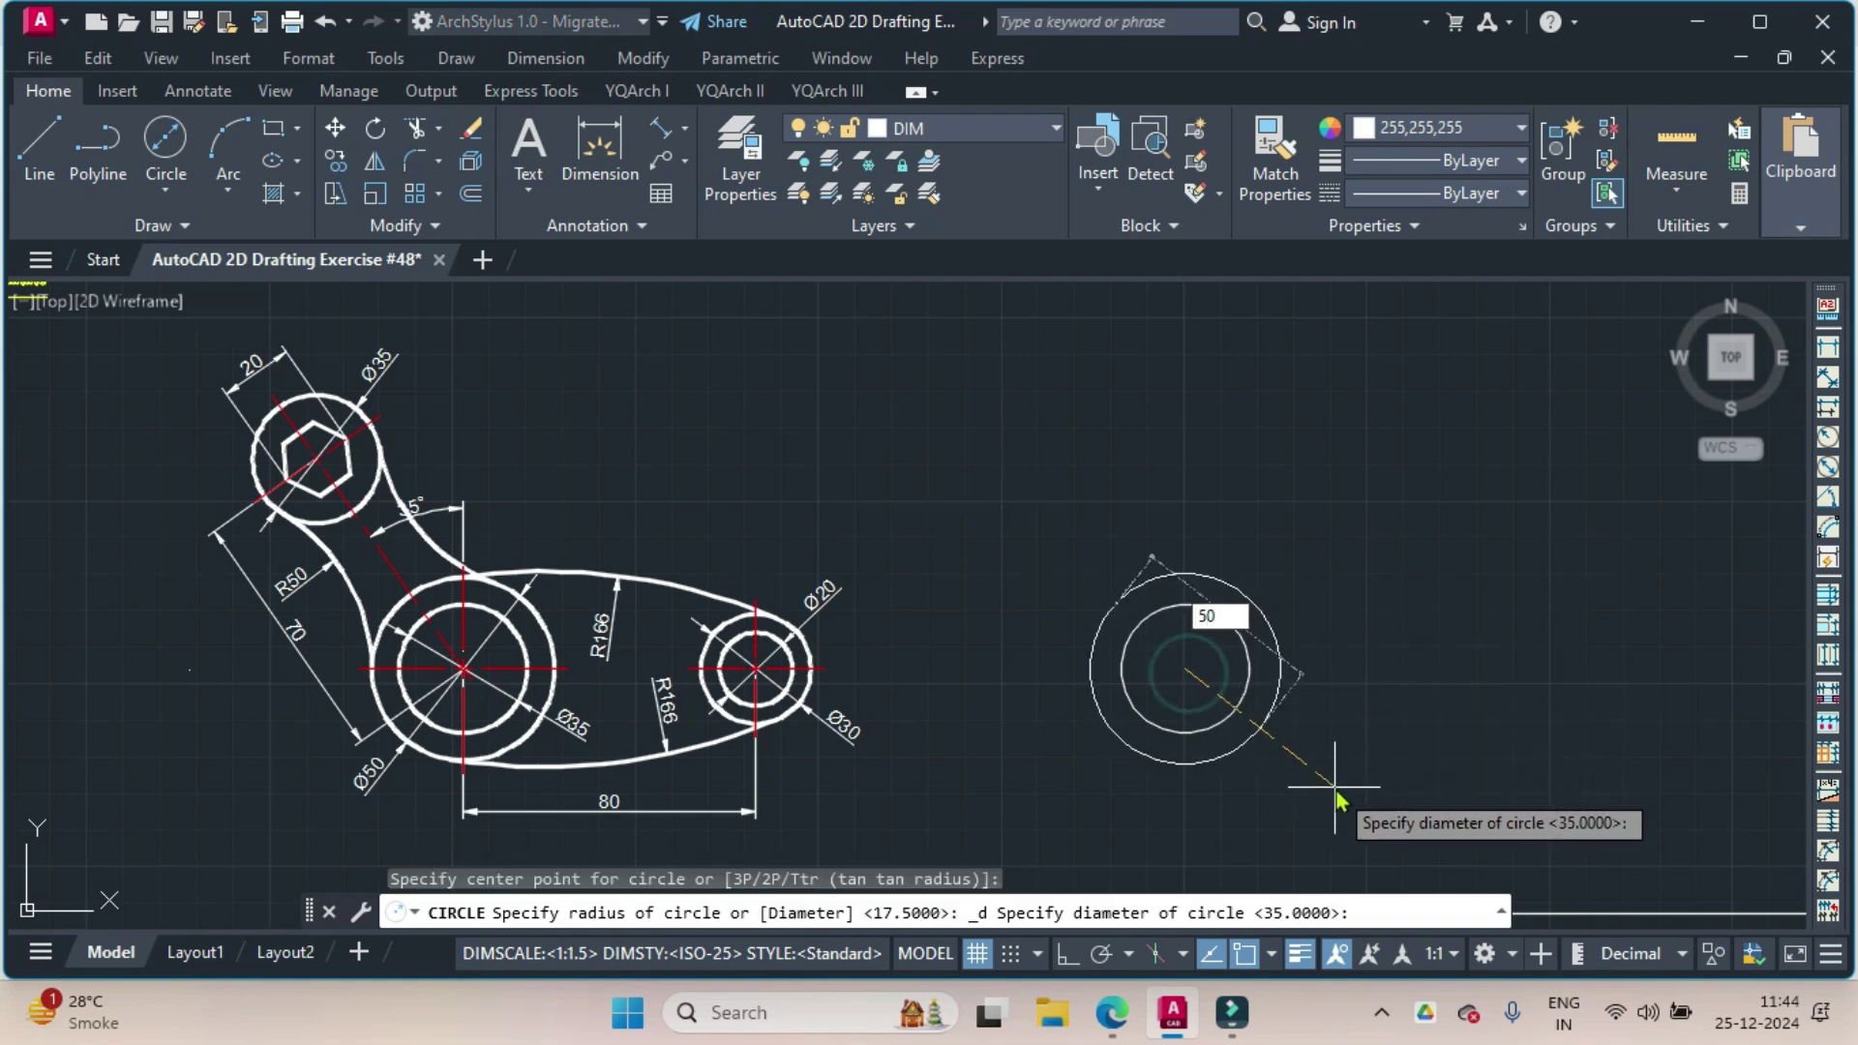
key(Return)
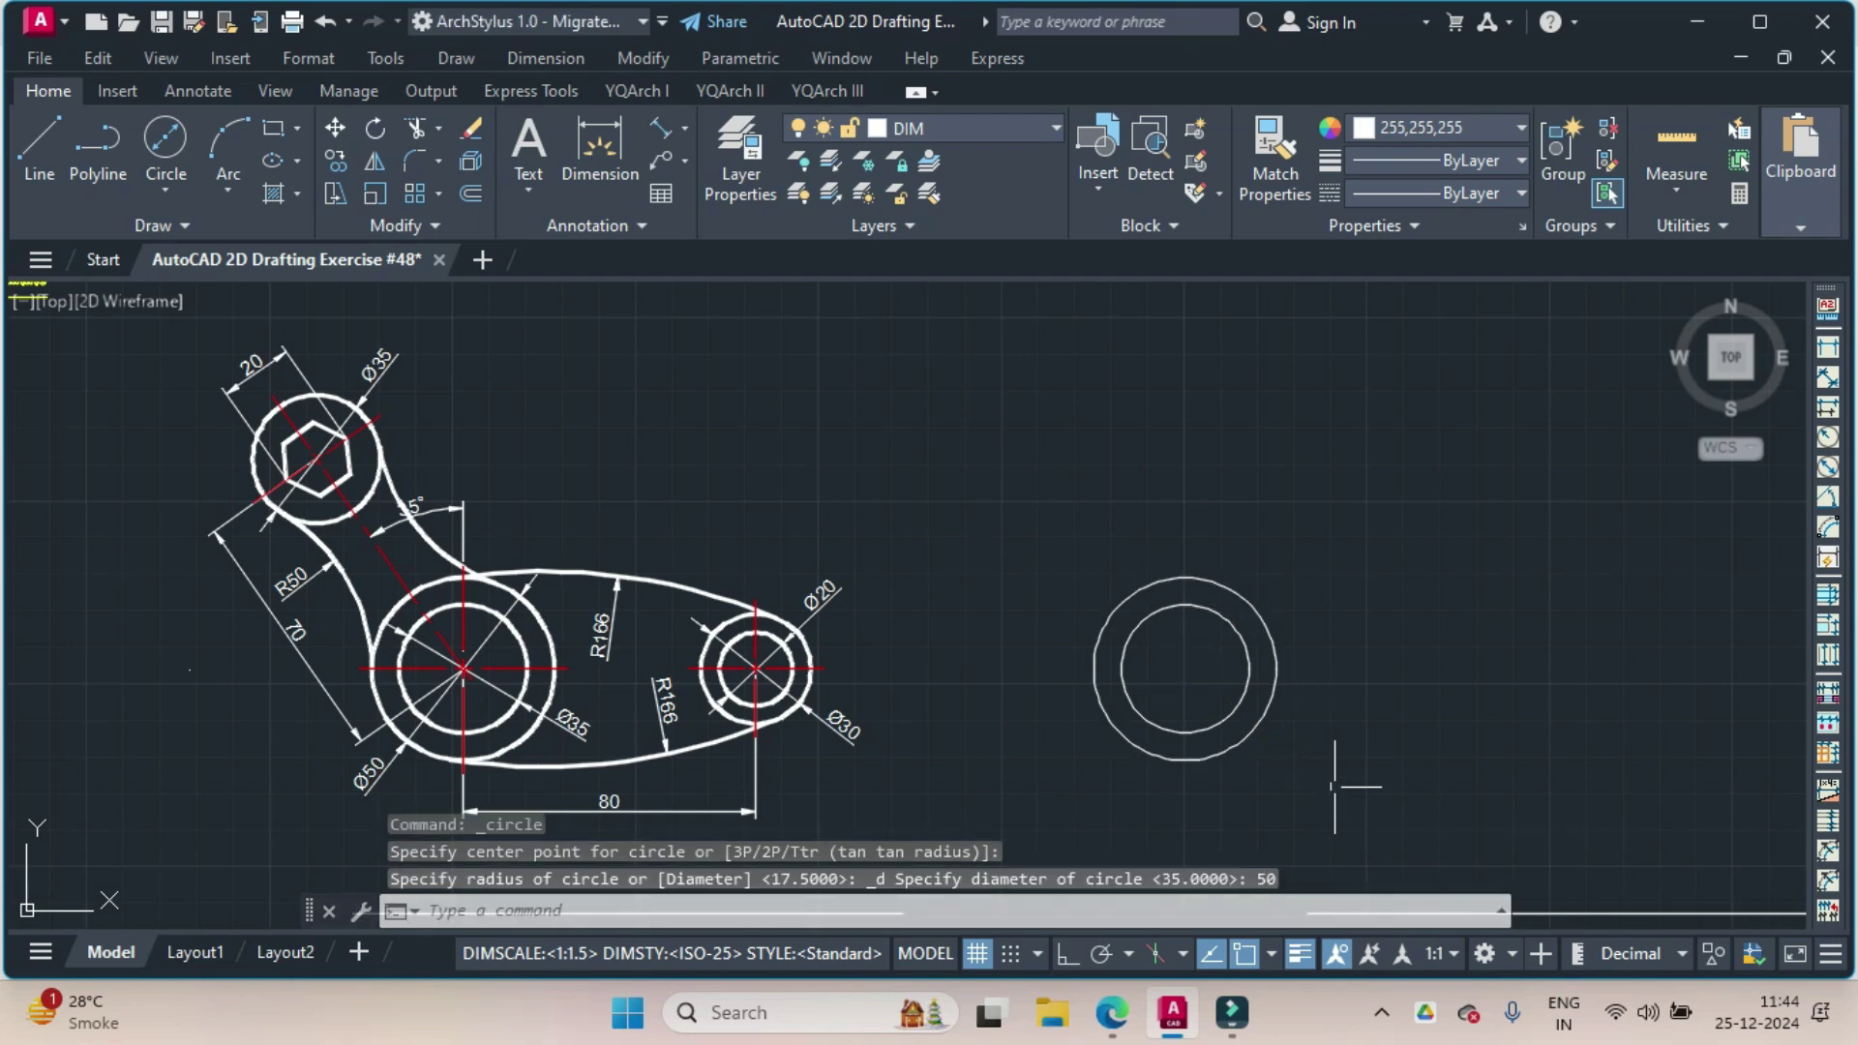
Draw a 20-diameter circle centred 80 units horizontally to the right of the concentric circles' centre, using the From snap.
middle_drag(1314, 733, 1252, 726)
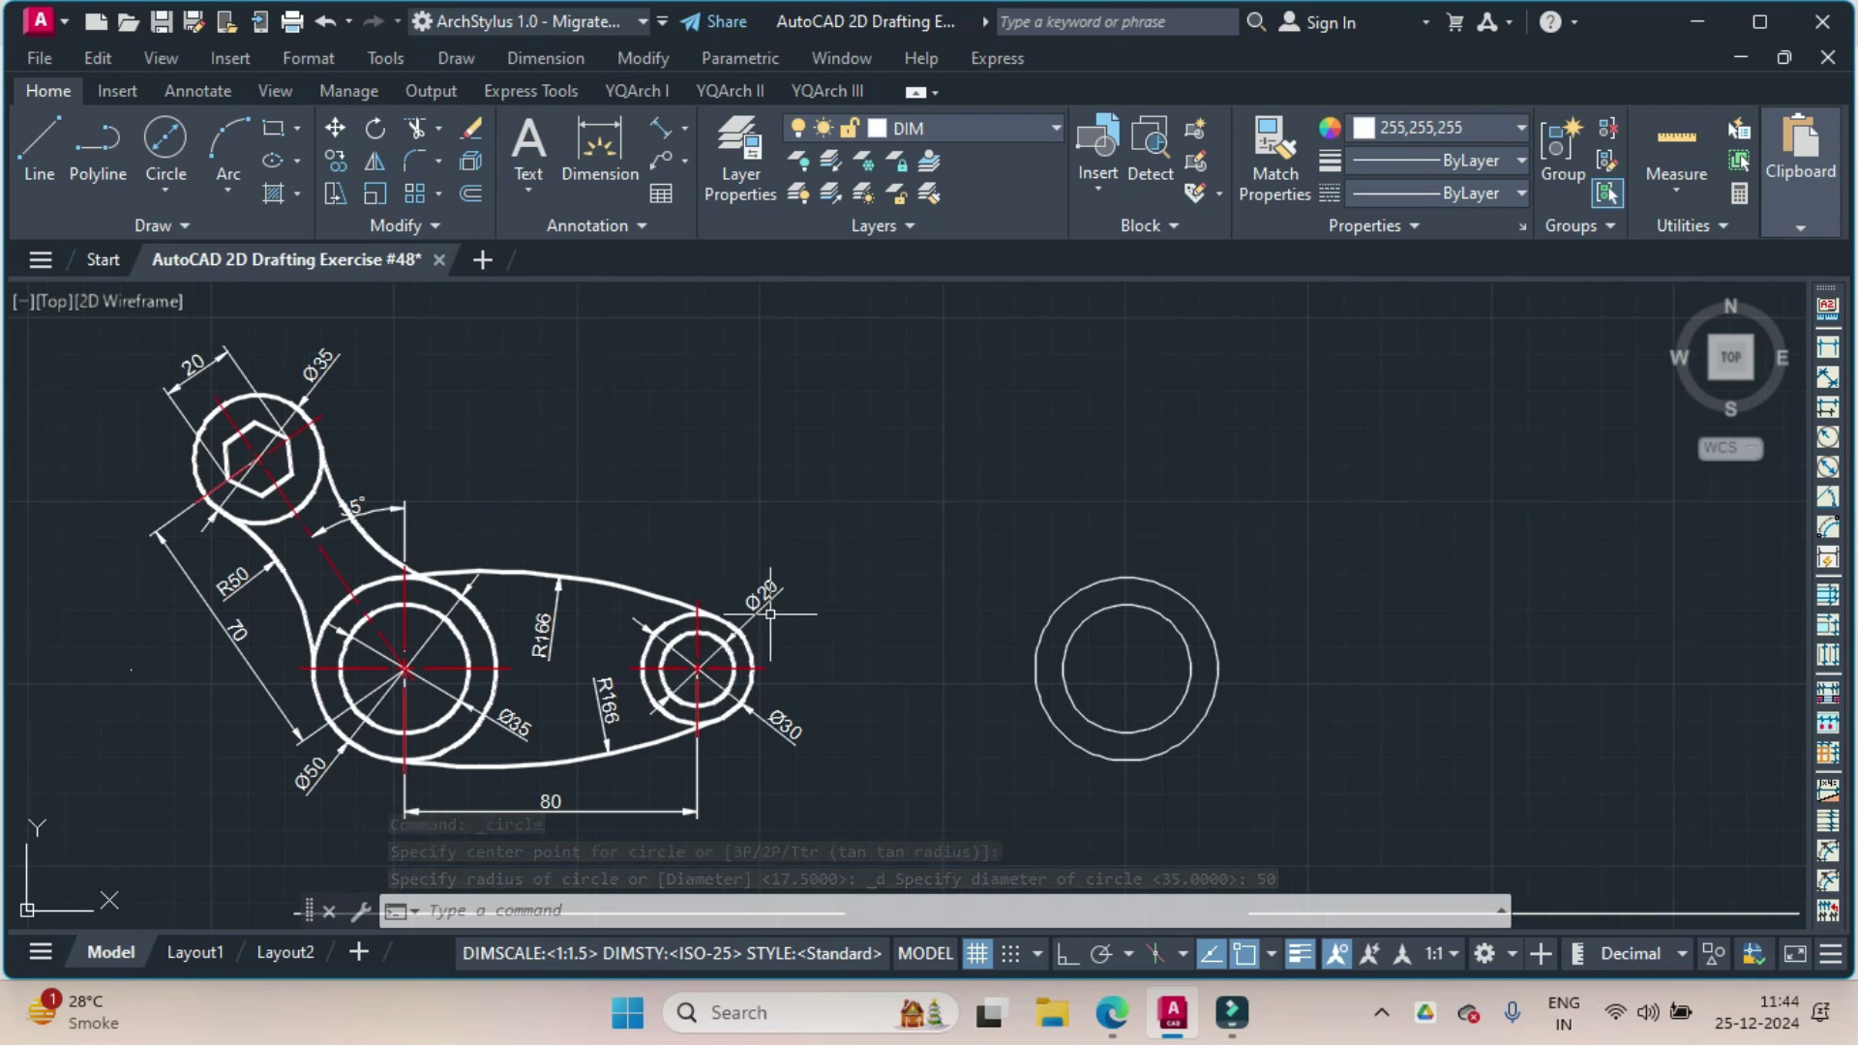
click(168, 195)
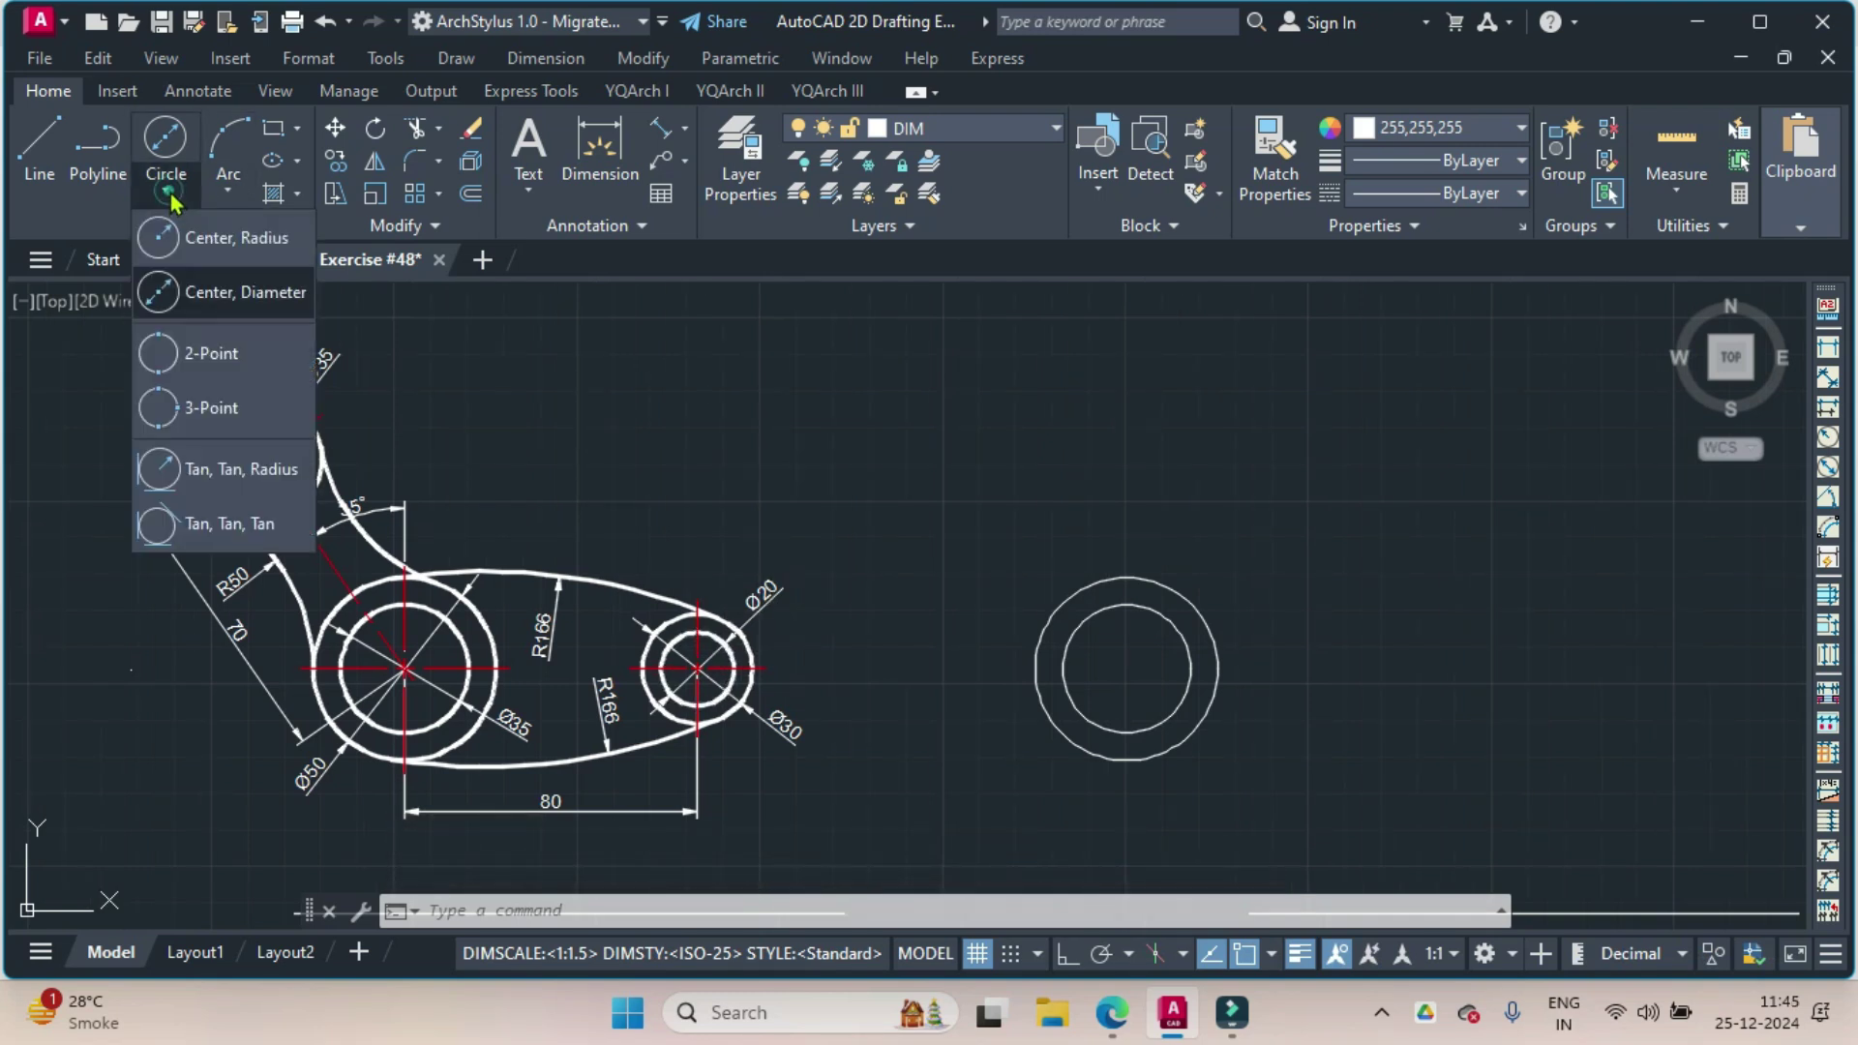
click(239, 306)
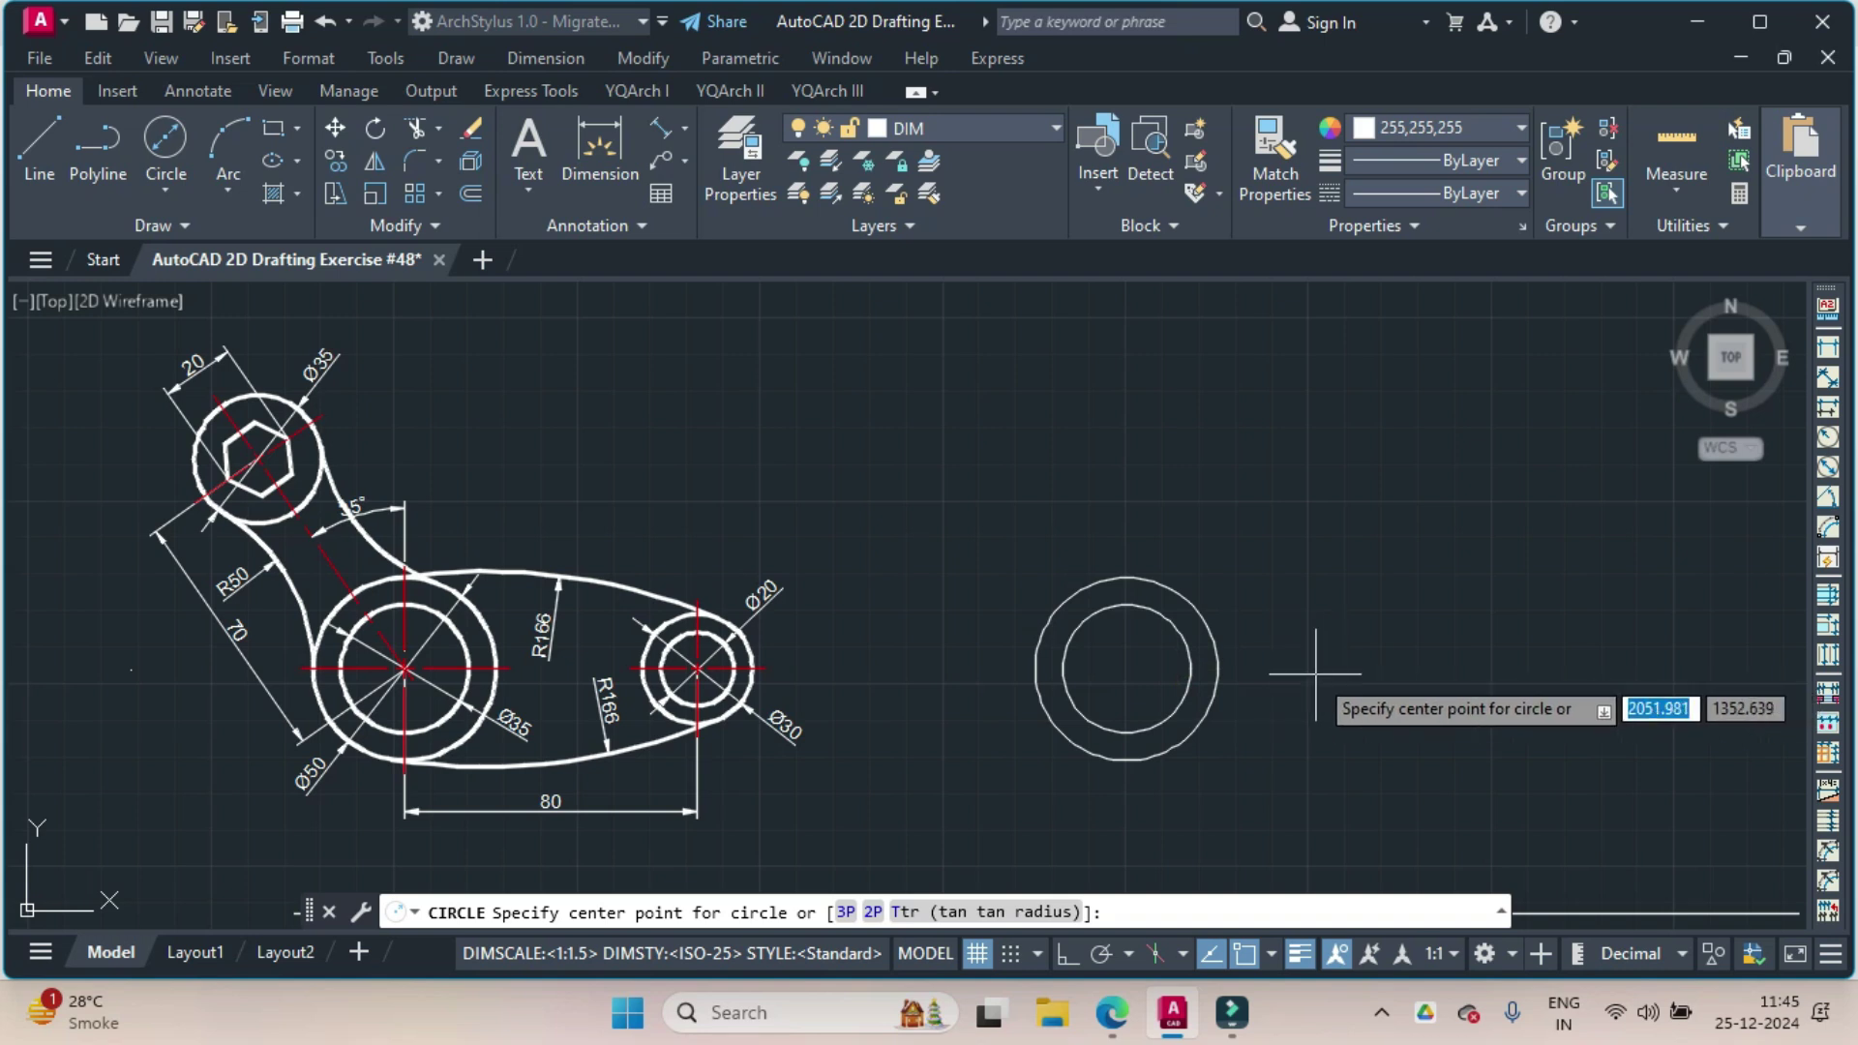
shift+right_click(1161, 632)
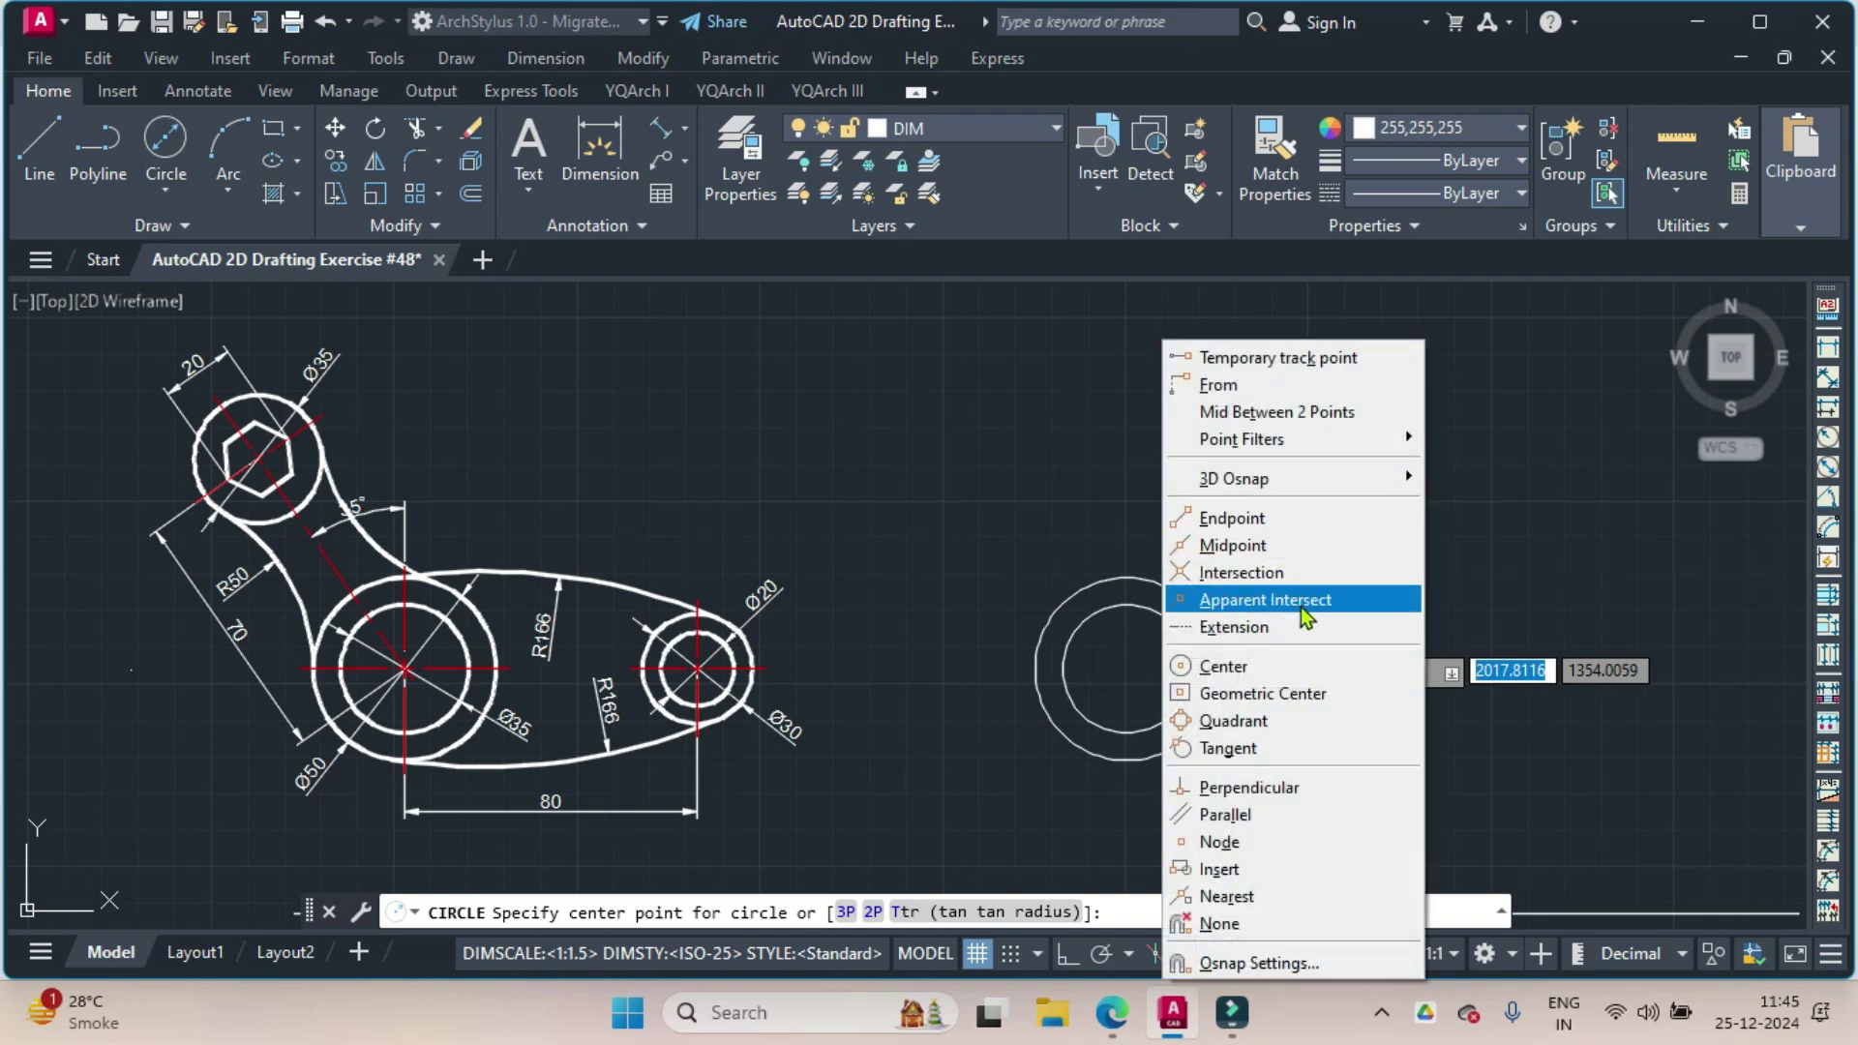
click(1294, 385)
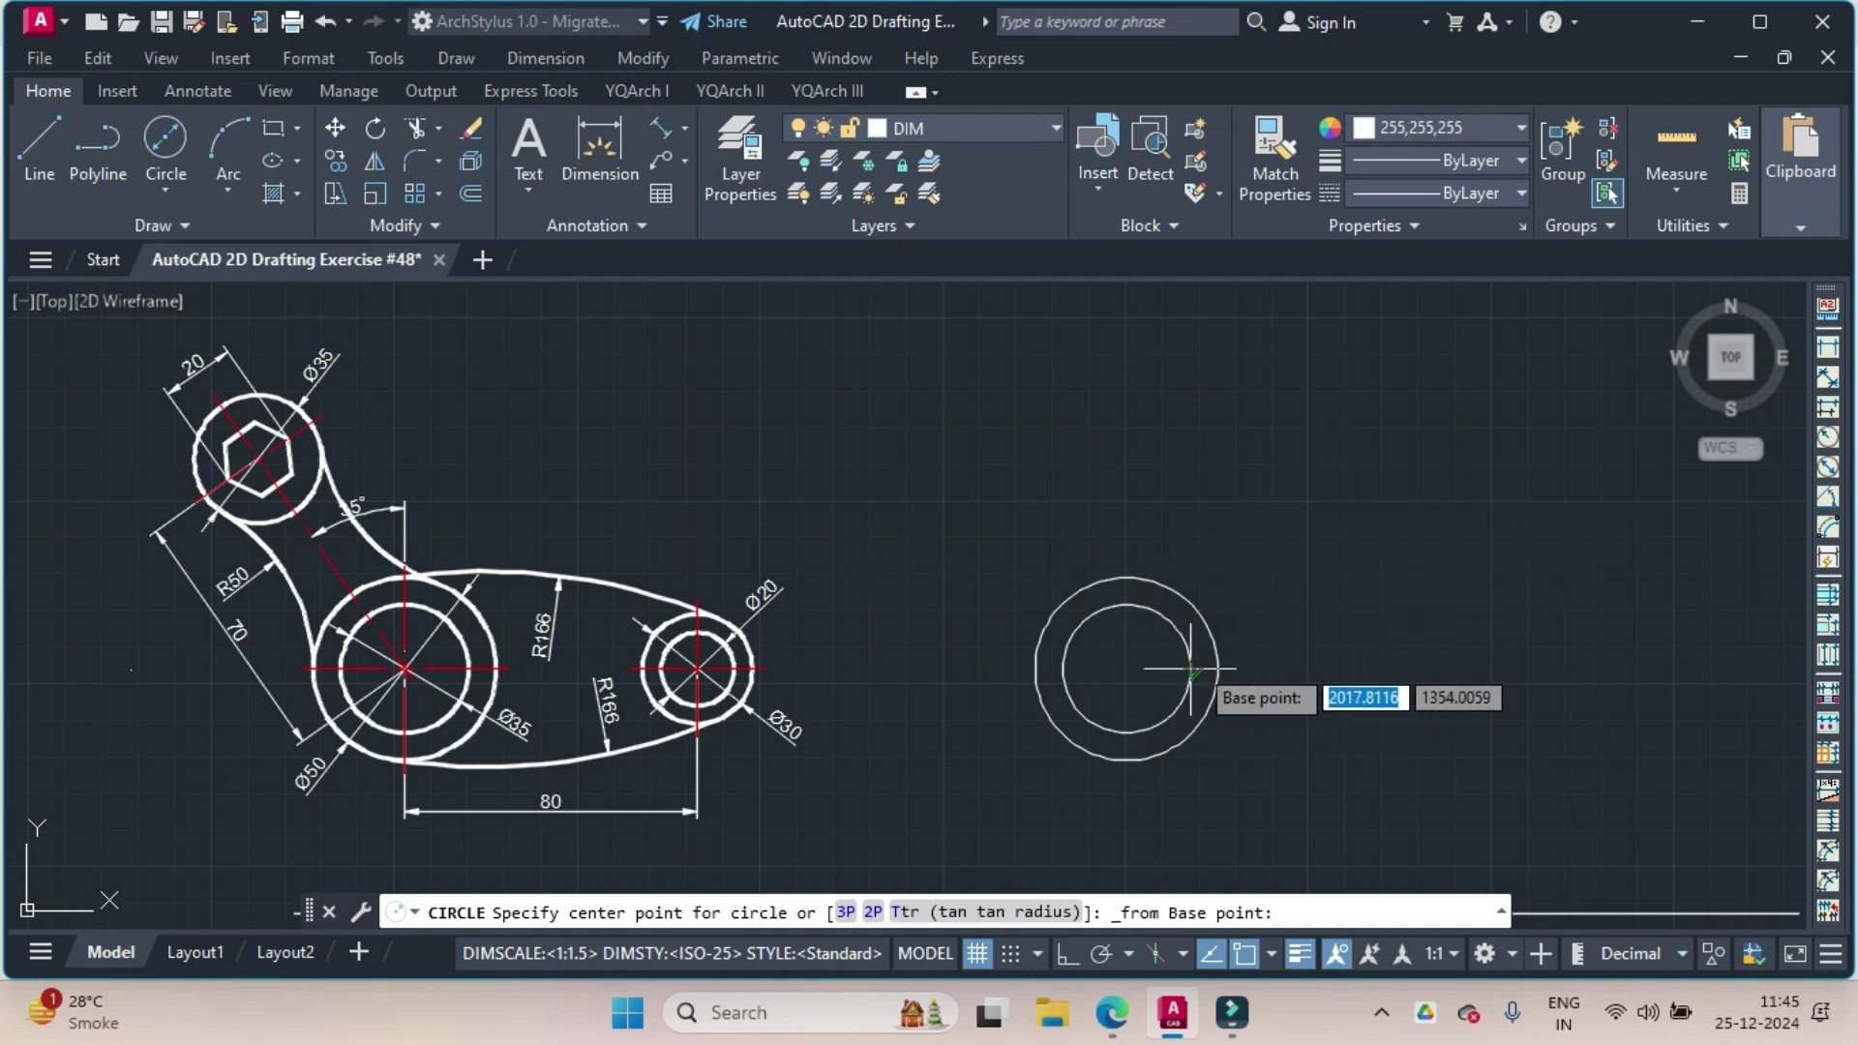
click(1127, 668)
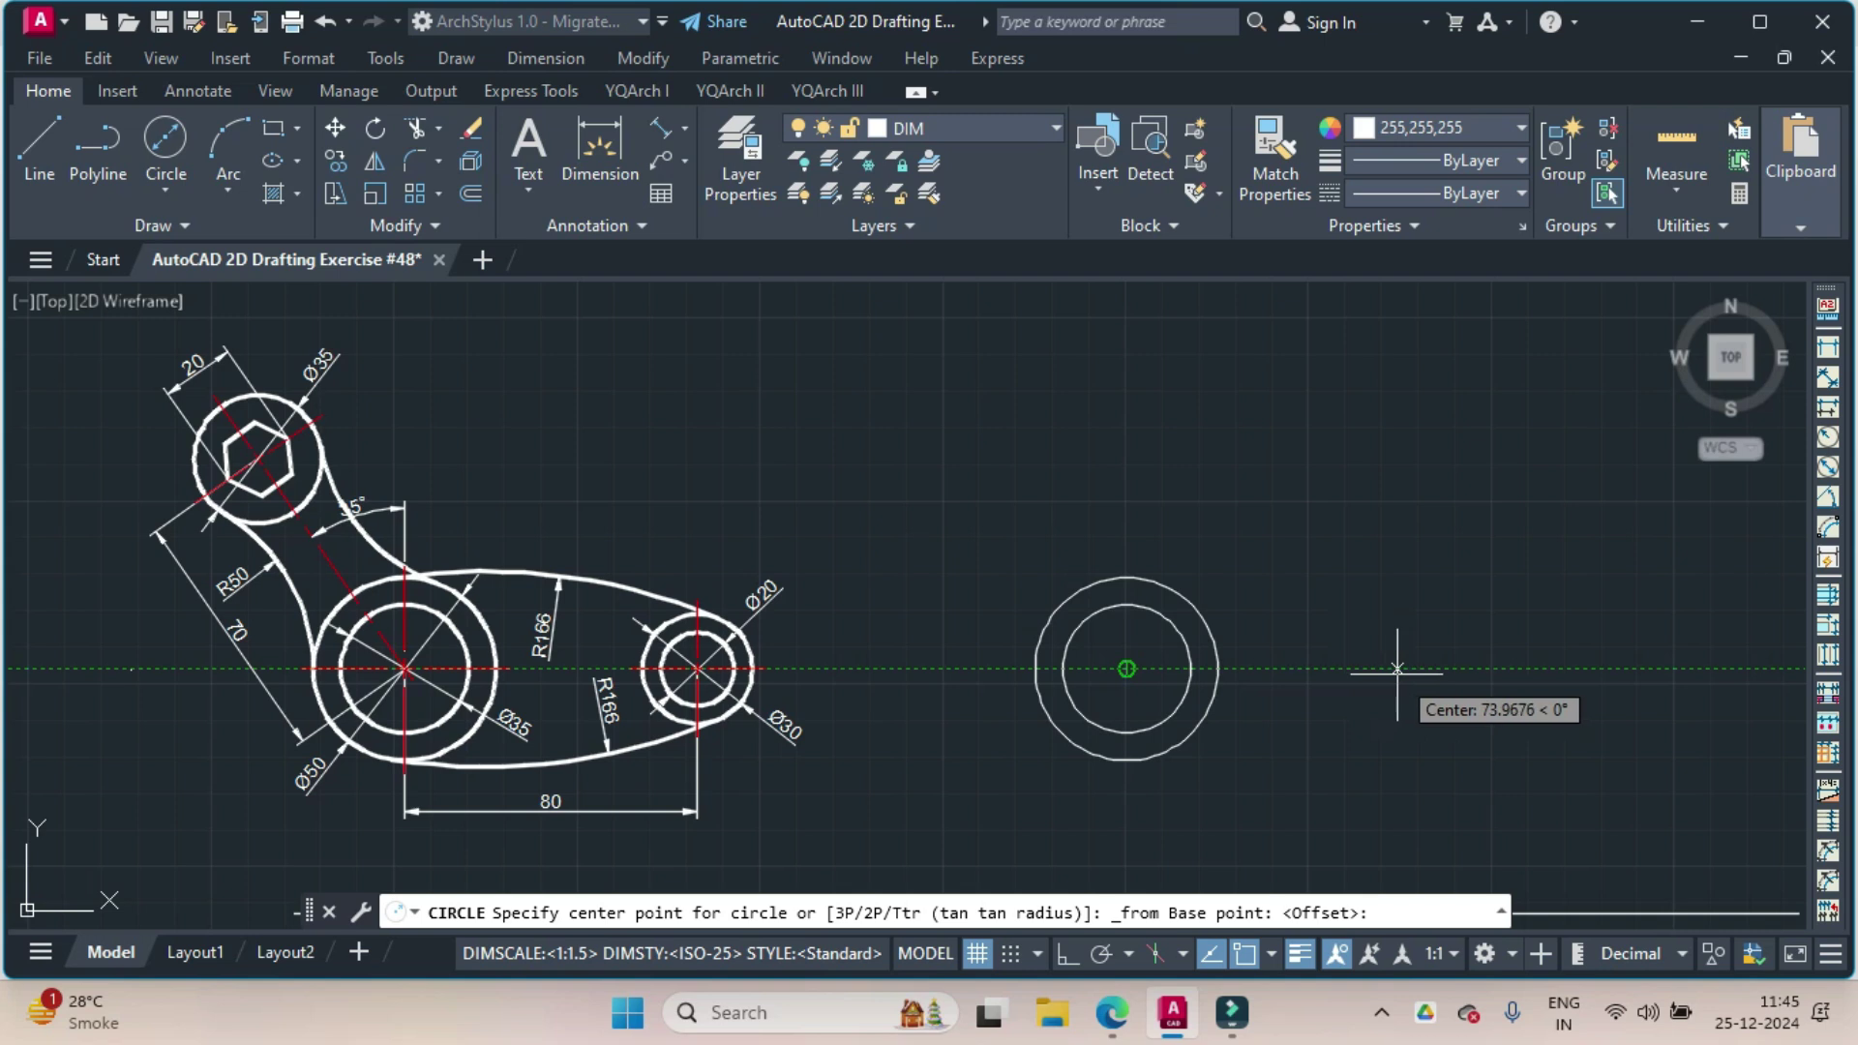
text(80)
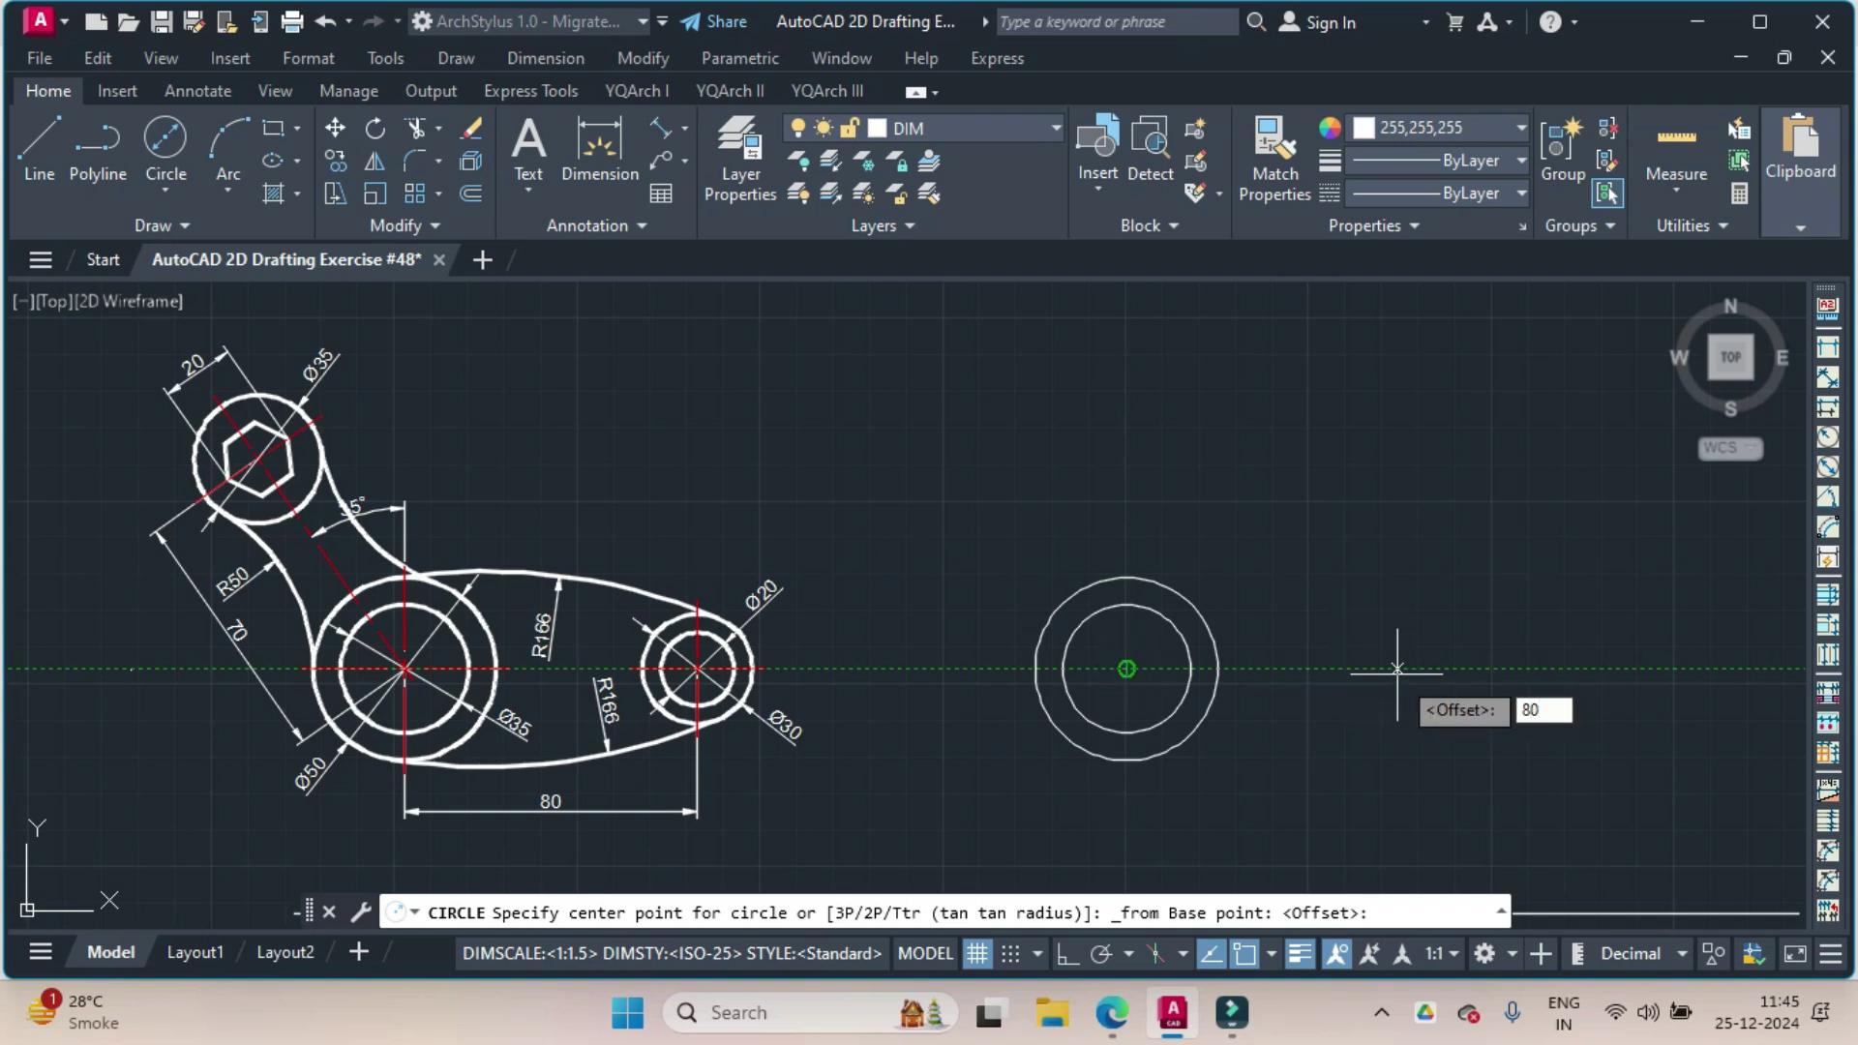
key(Return)
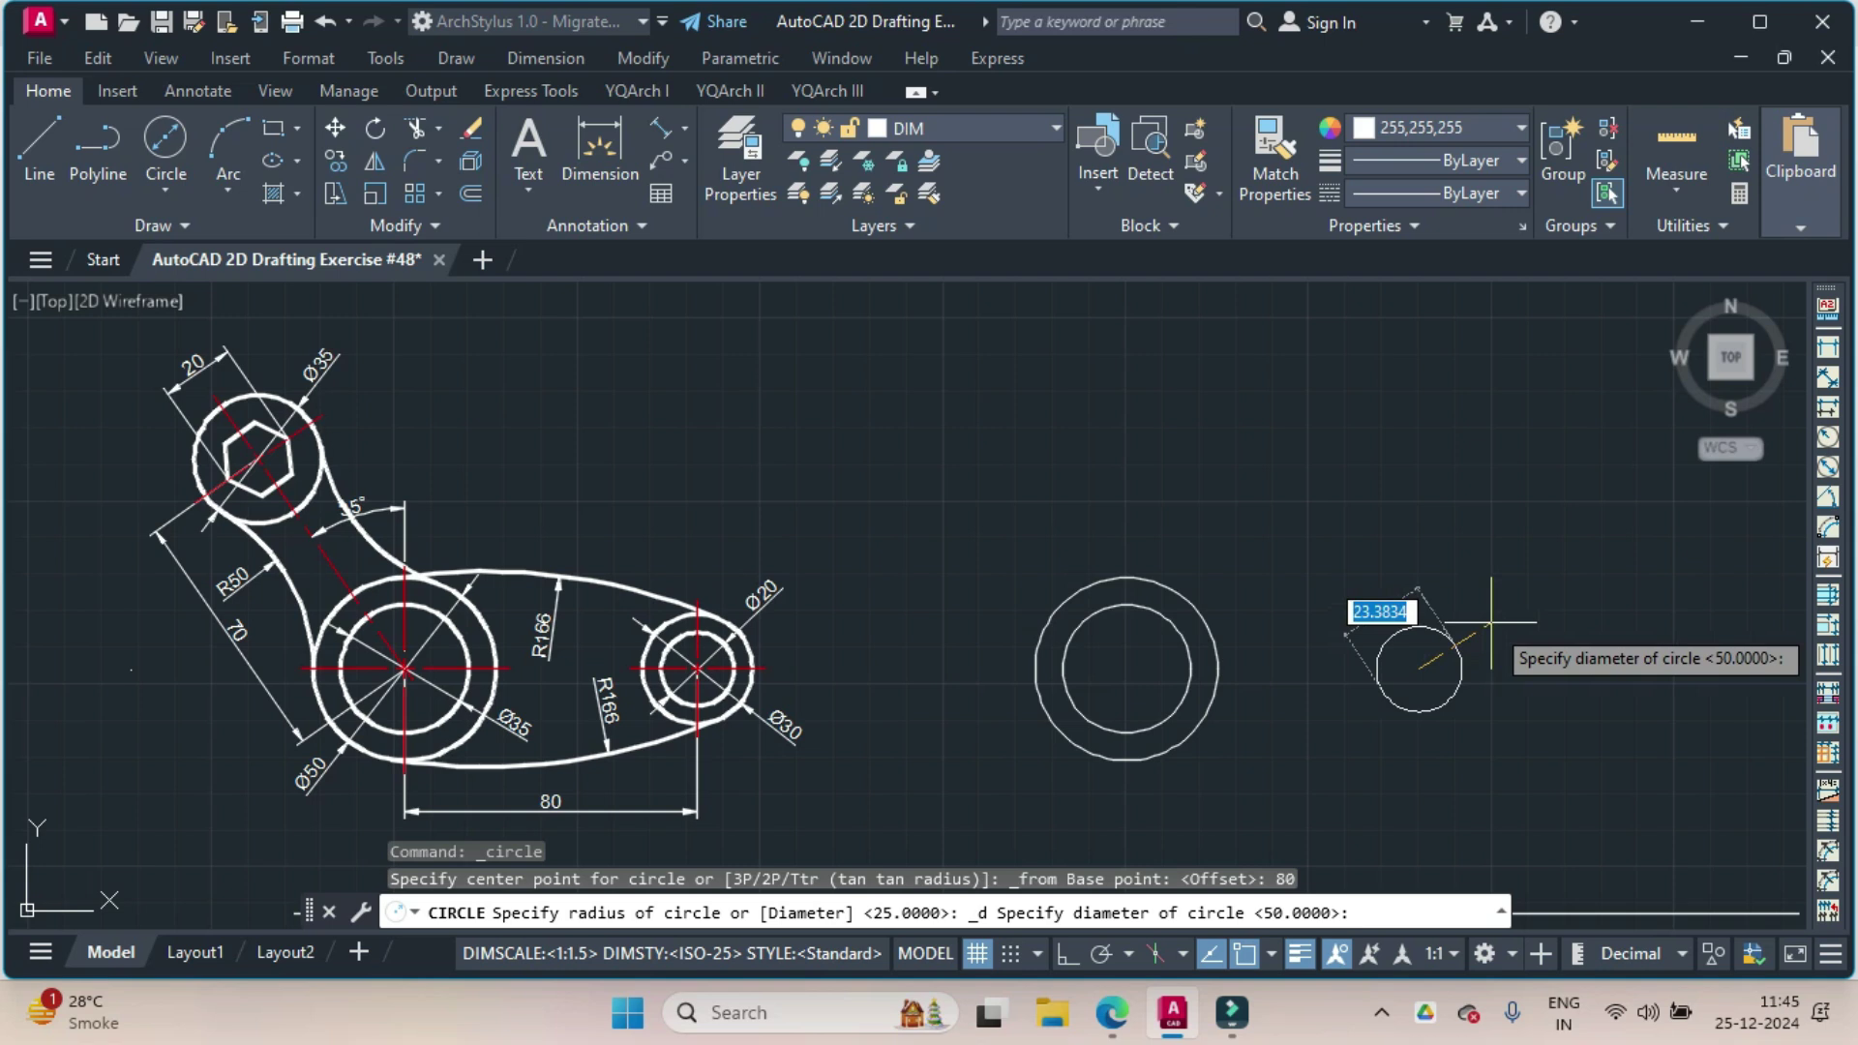
text(20)
key(Return)
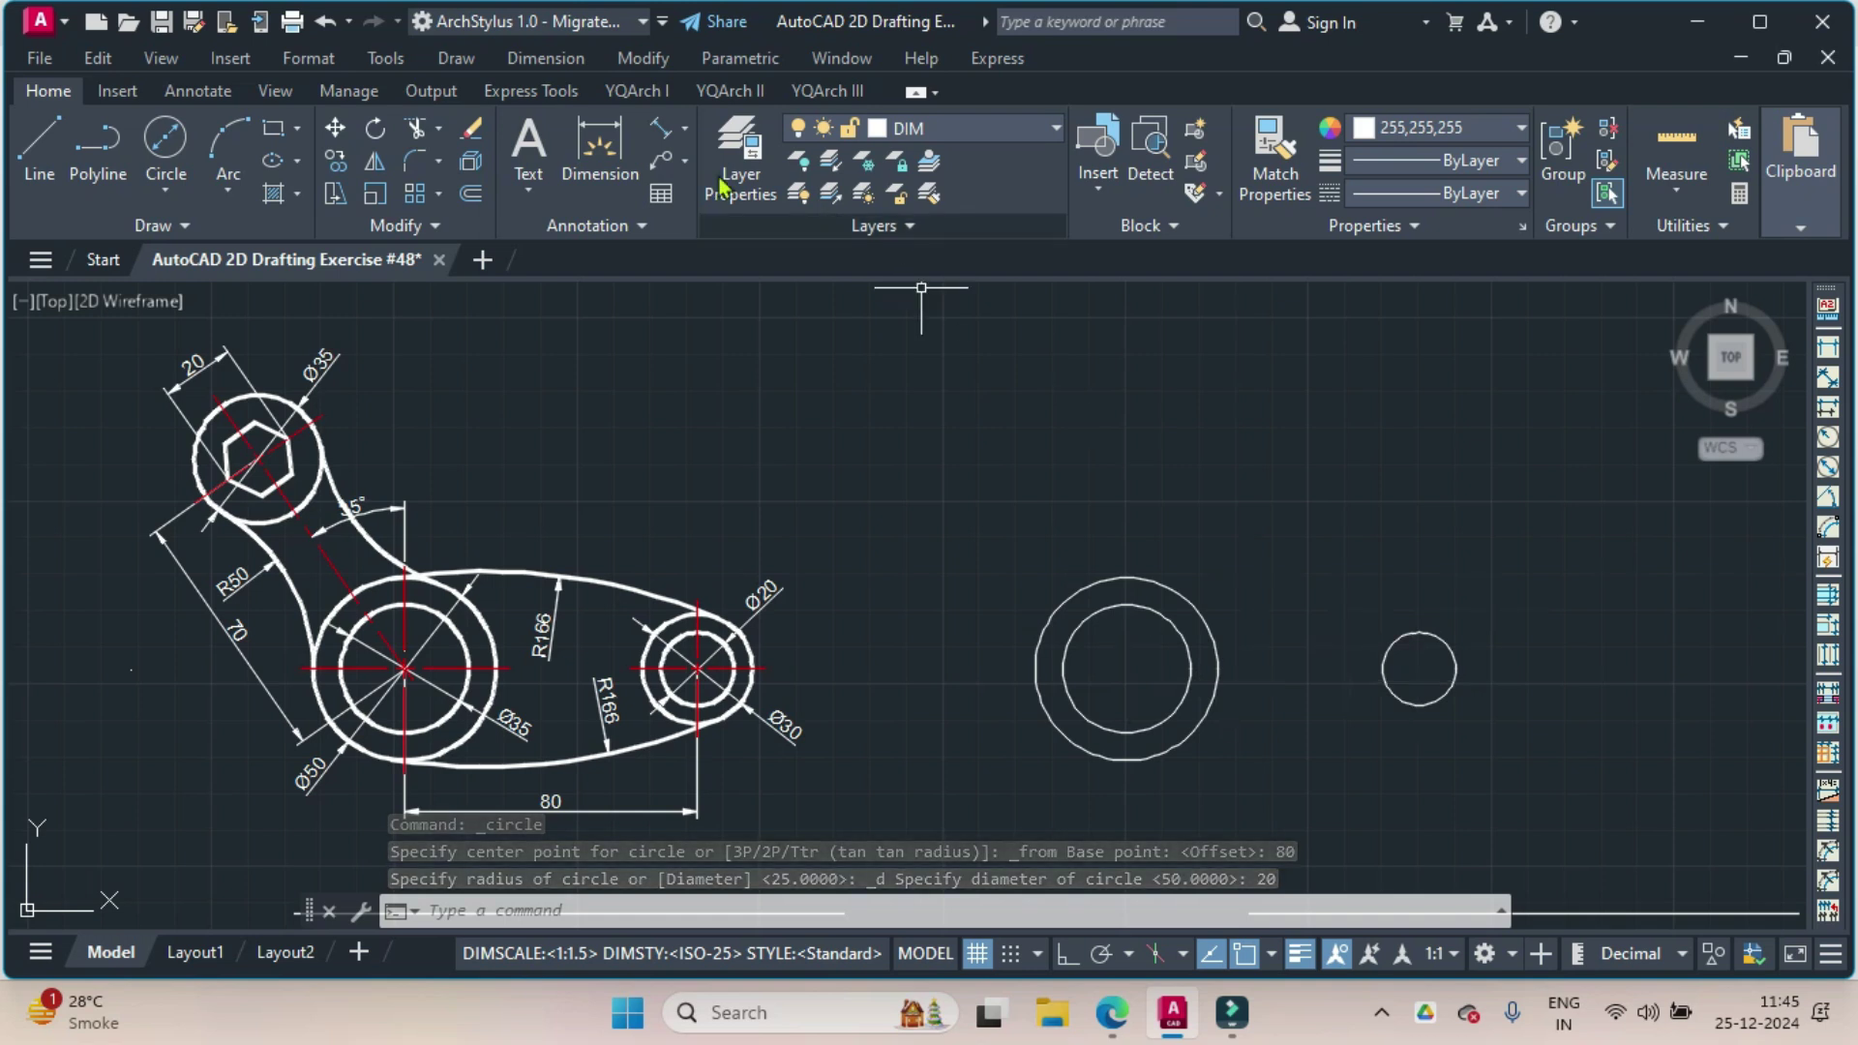
Check the spacing between the two circle centres with a linear dimension and delete that dimension.
click(685, 129)
click(697, 167)
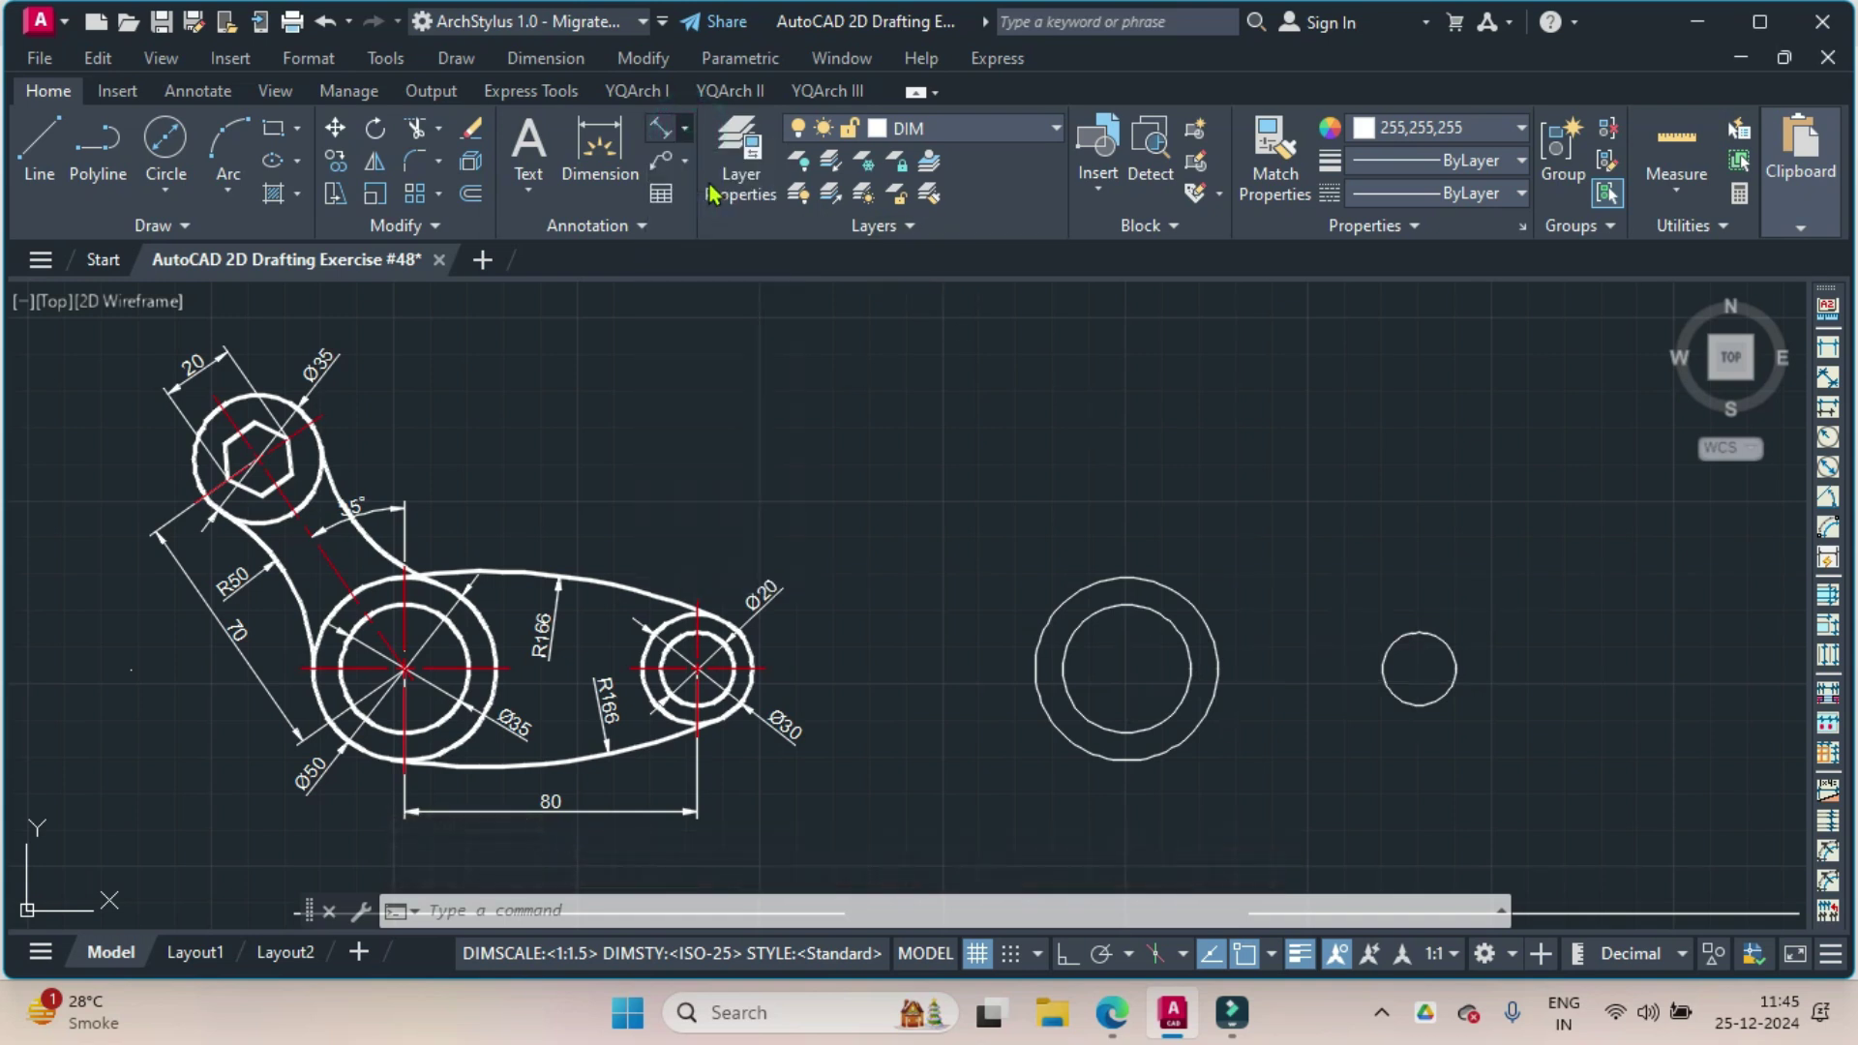
click(1125, 668)
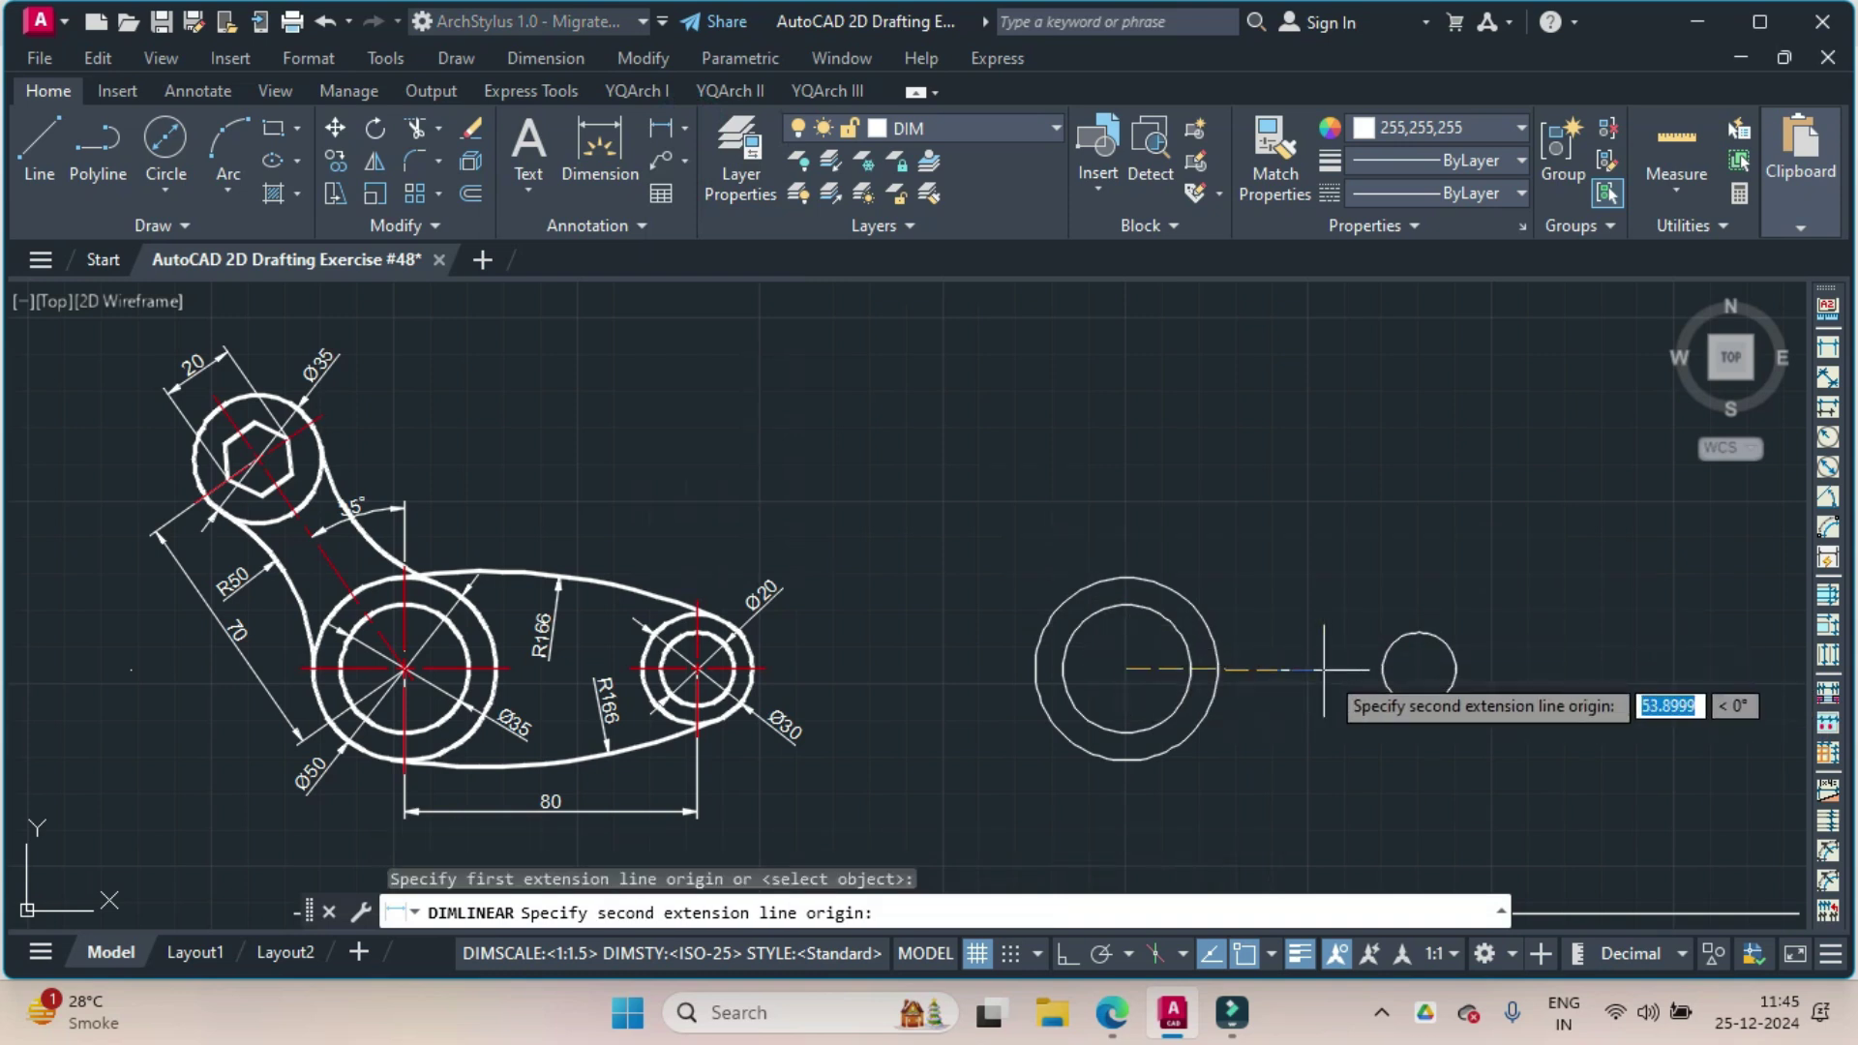
click(1418, 668)
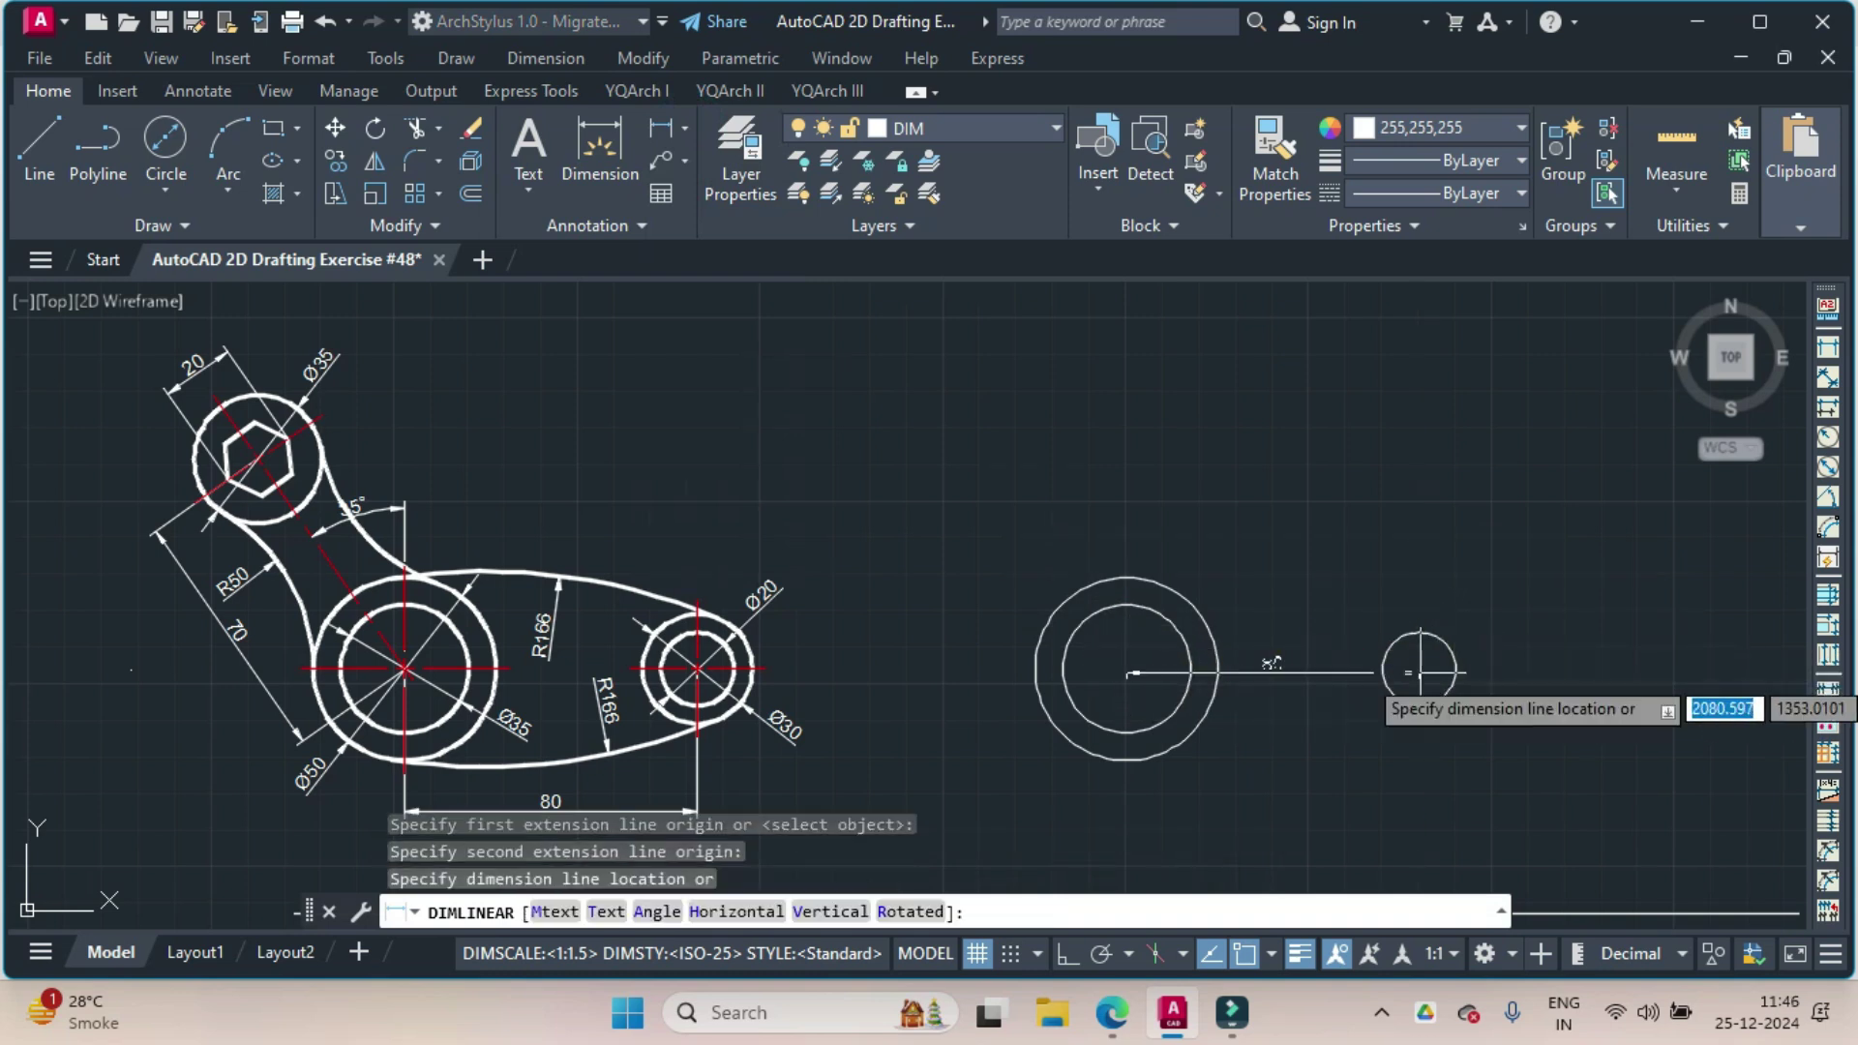
click(1350, 571)
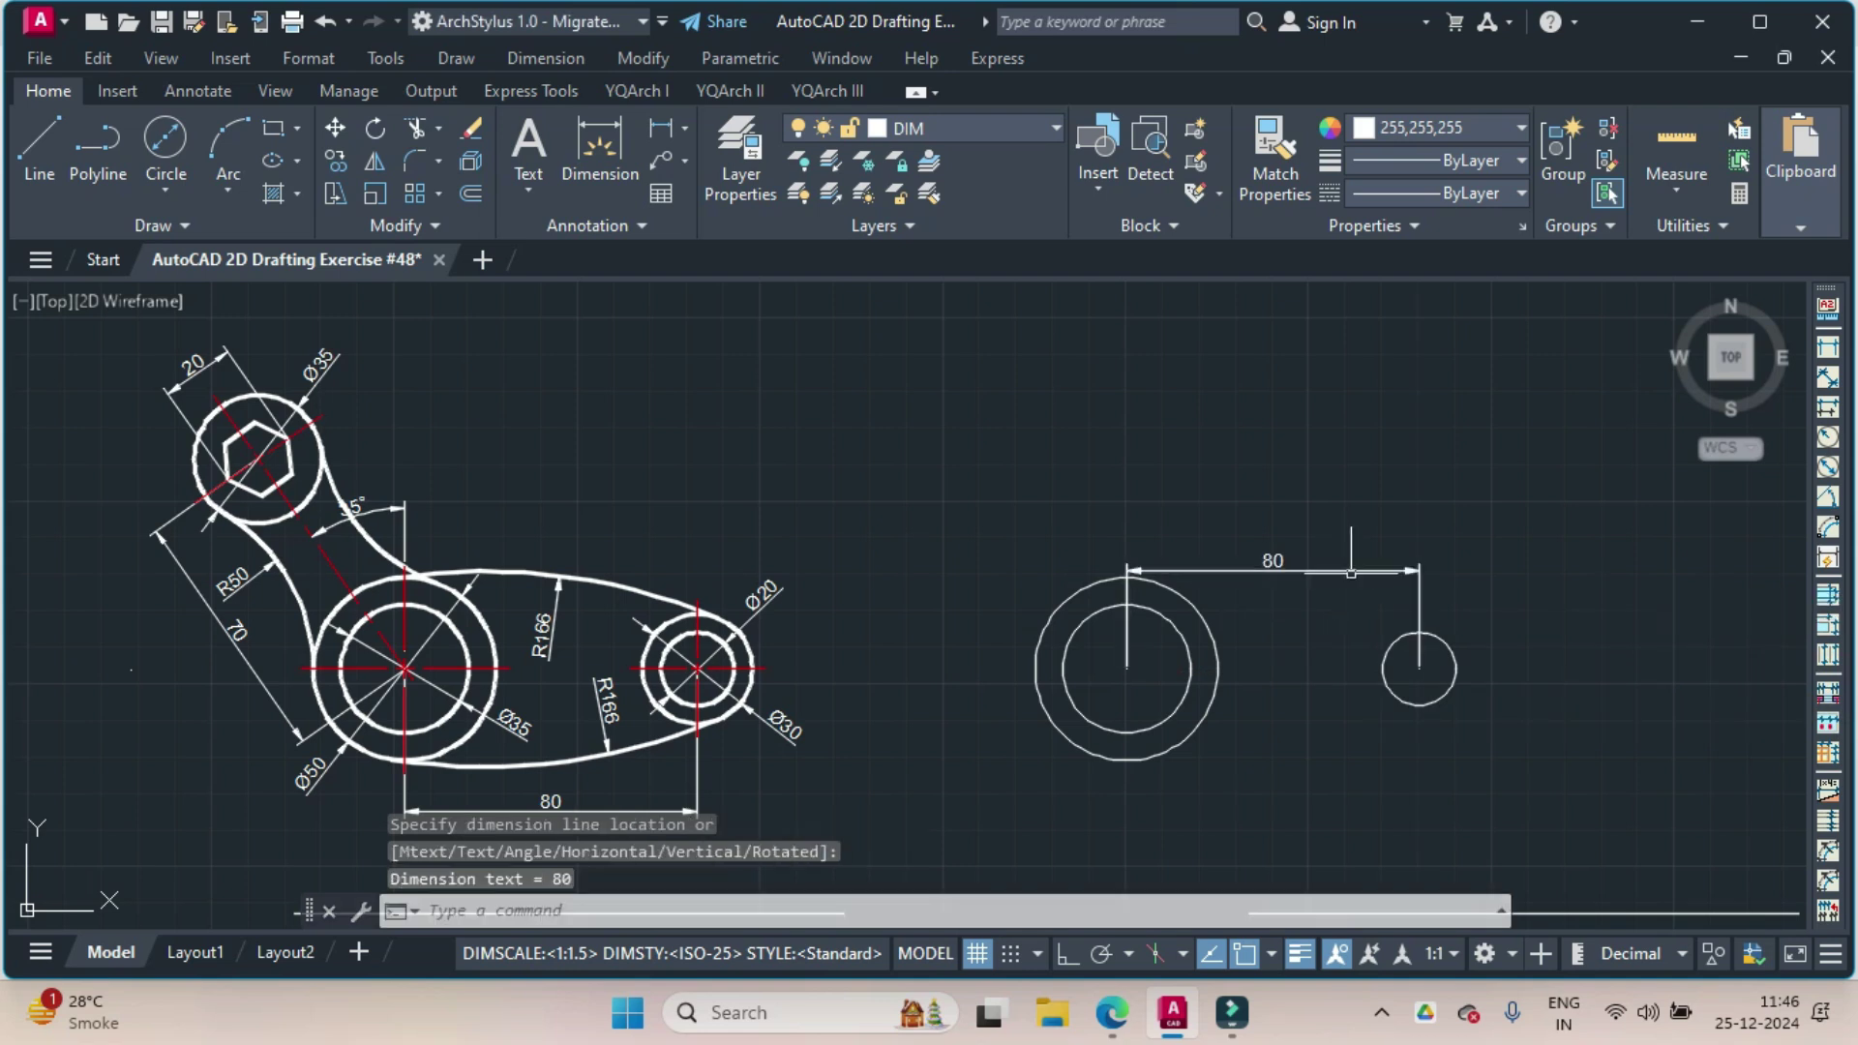
click(1352, 570)
key(Delete)
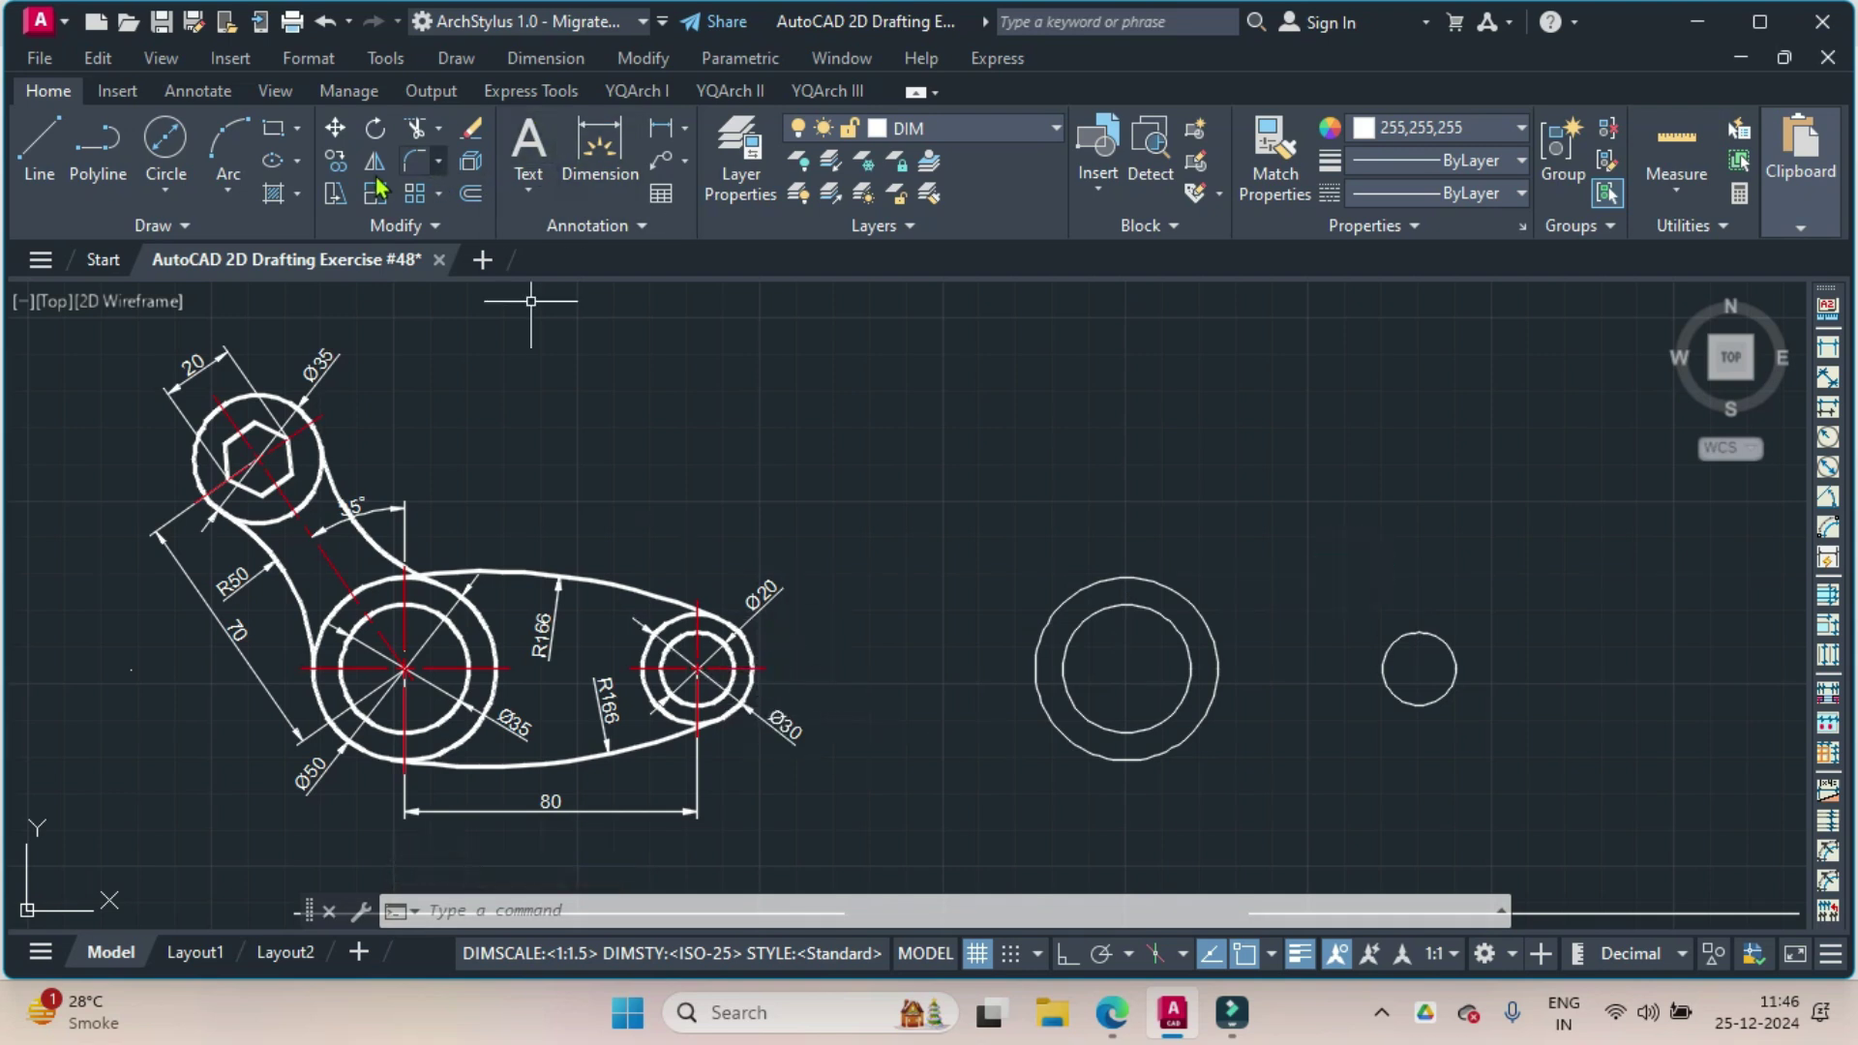
Draw a 30-diameter circle concentric with the new 20-diameter circle.
click(165, 189)
click(261, 290)
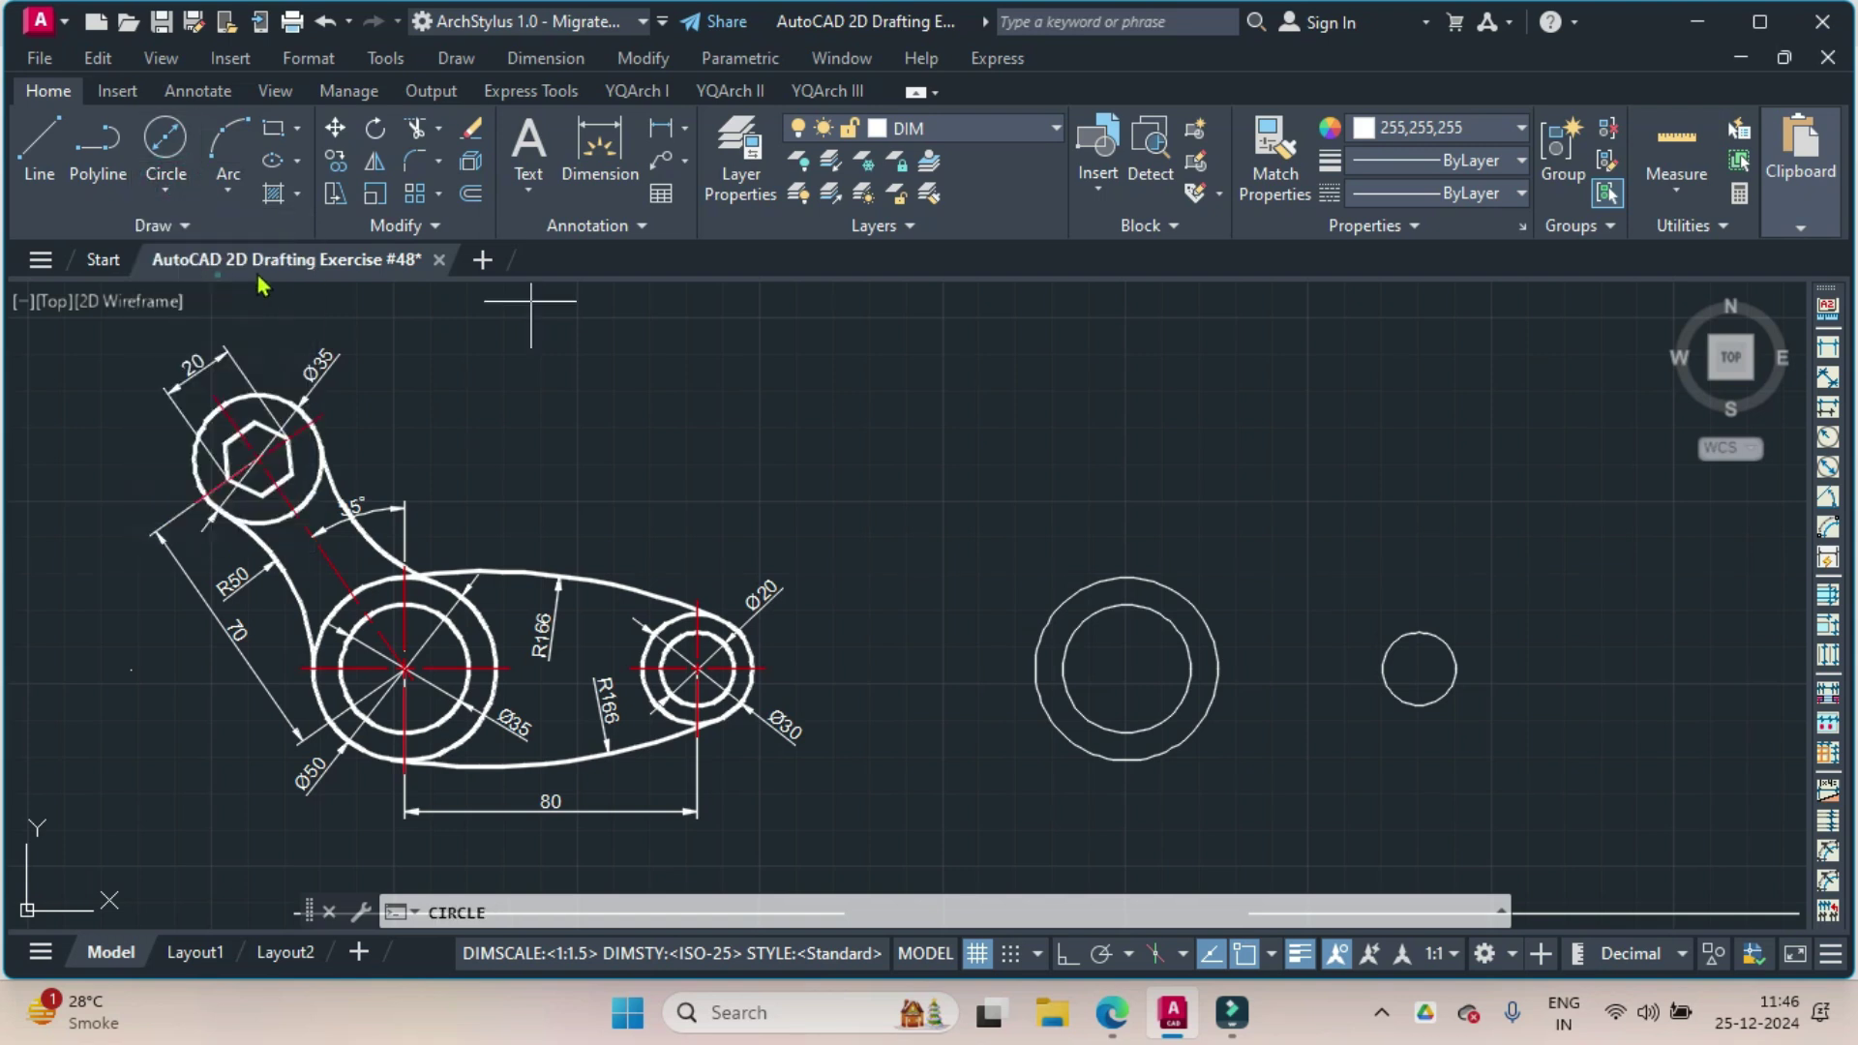
click(1418, 669)
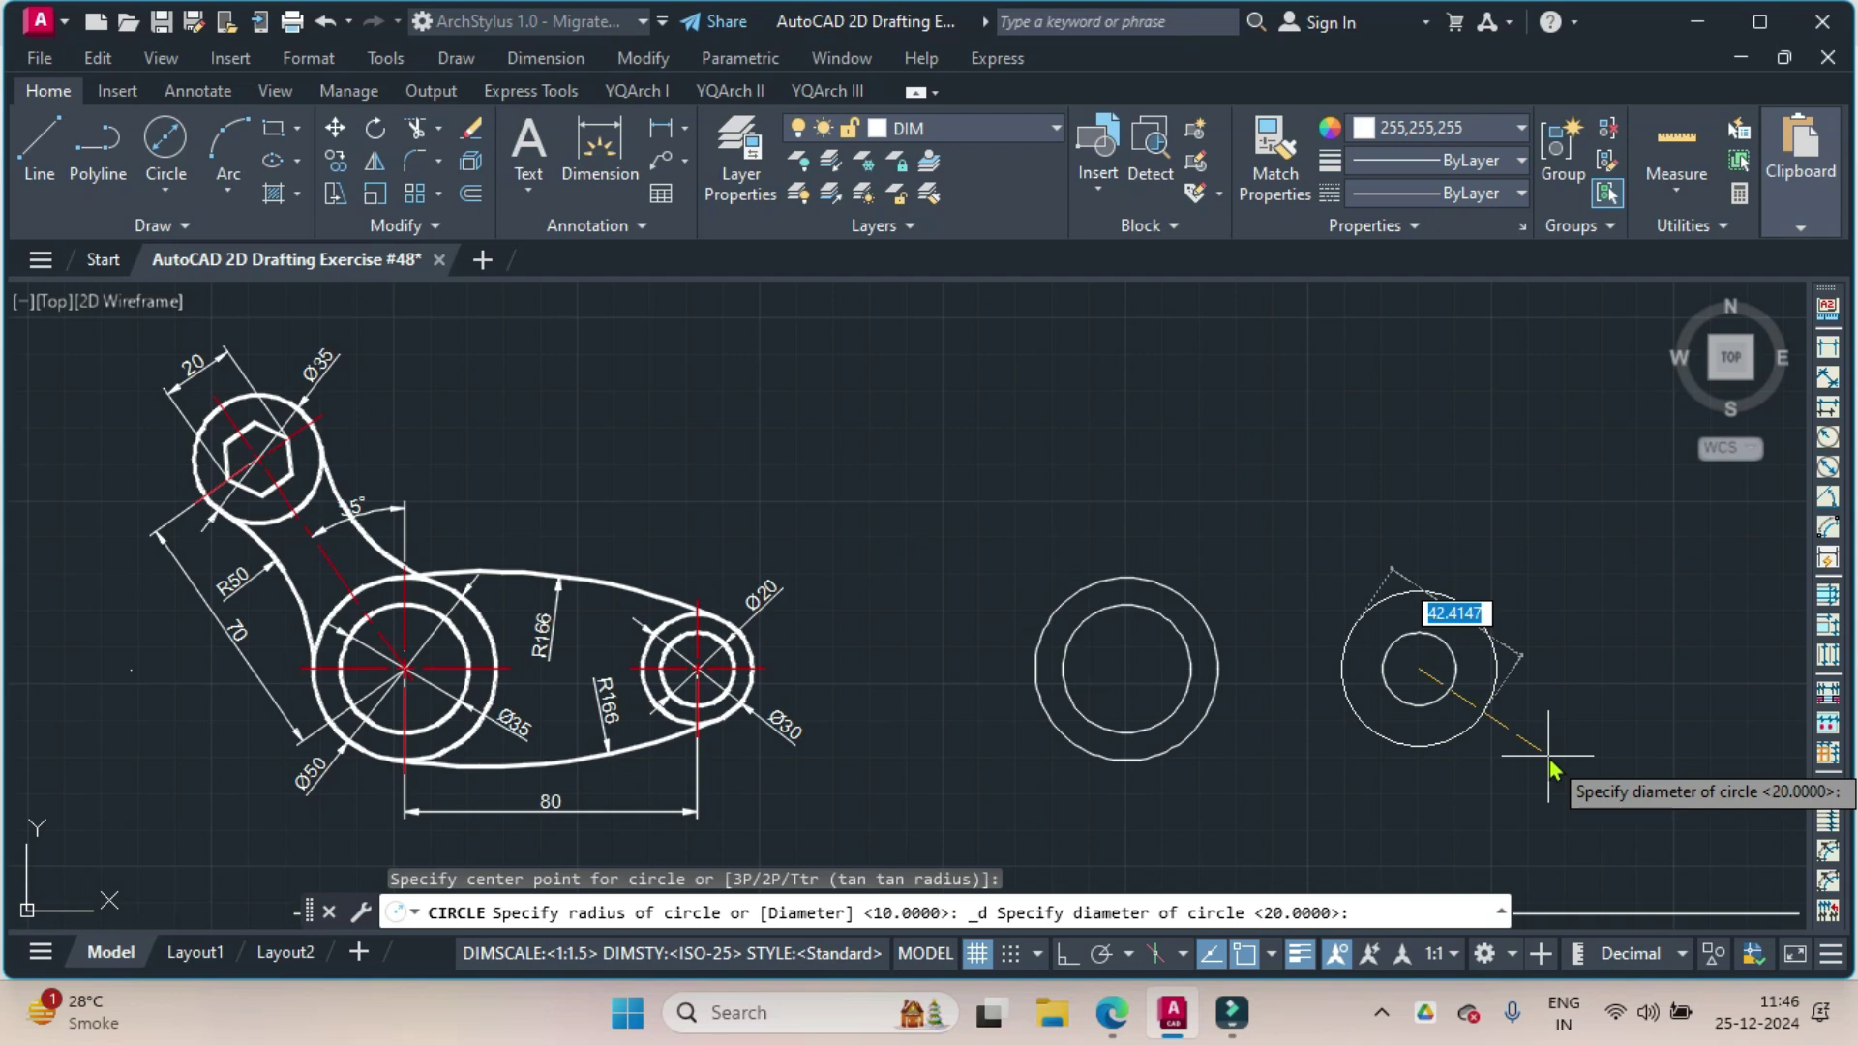
text(30)
key(Return)
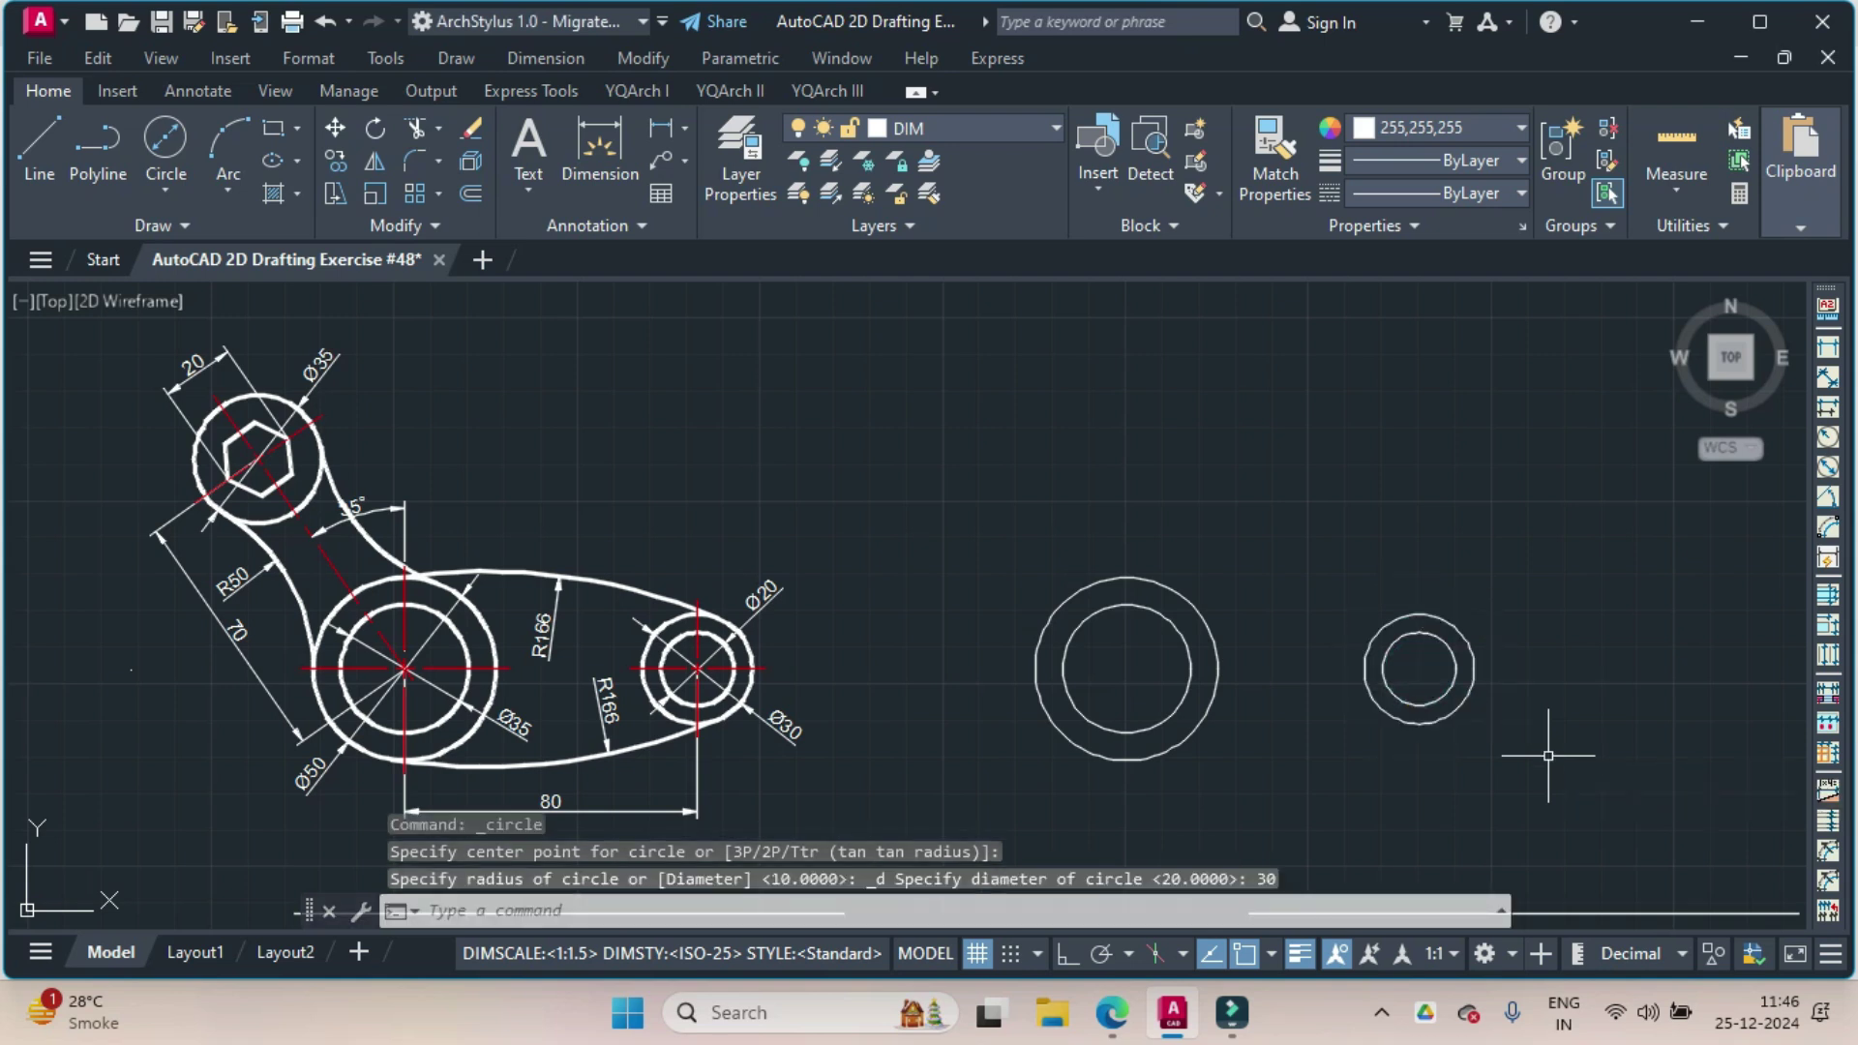
Draw a radius 166 circle tangent to the upper sides of the new 50- and 30-diameter circles.
click(164, 197)
click(237, 469)
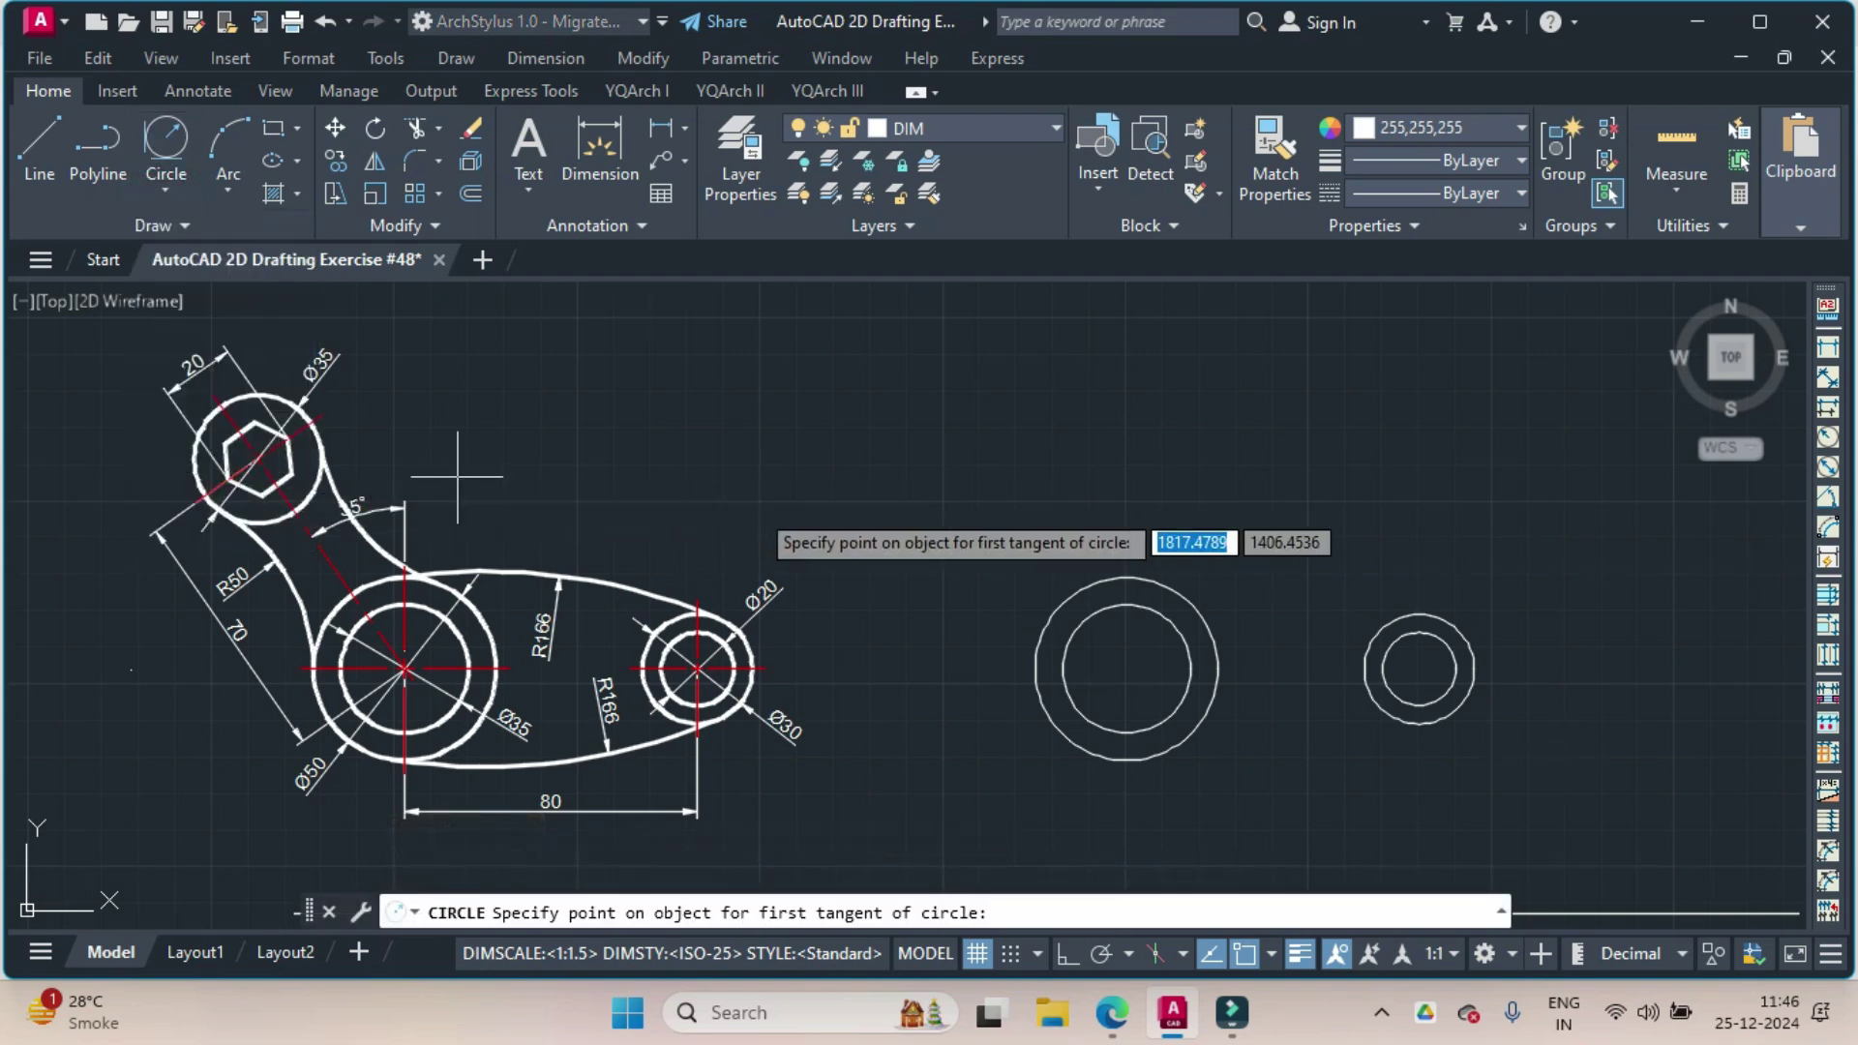
click(1060, 612)
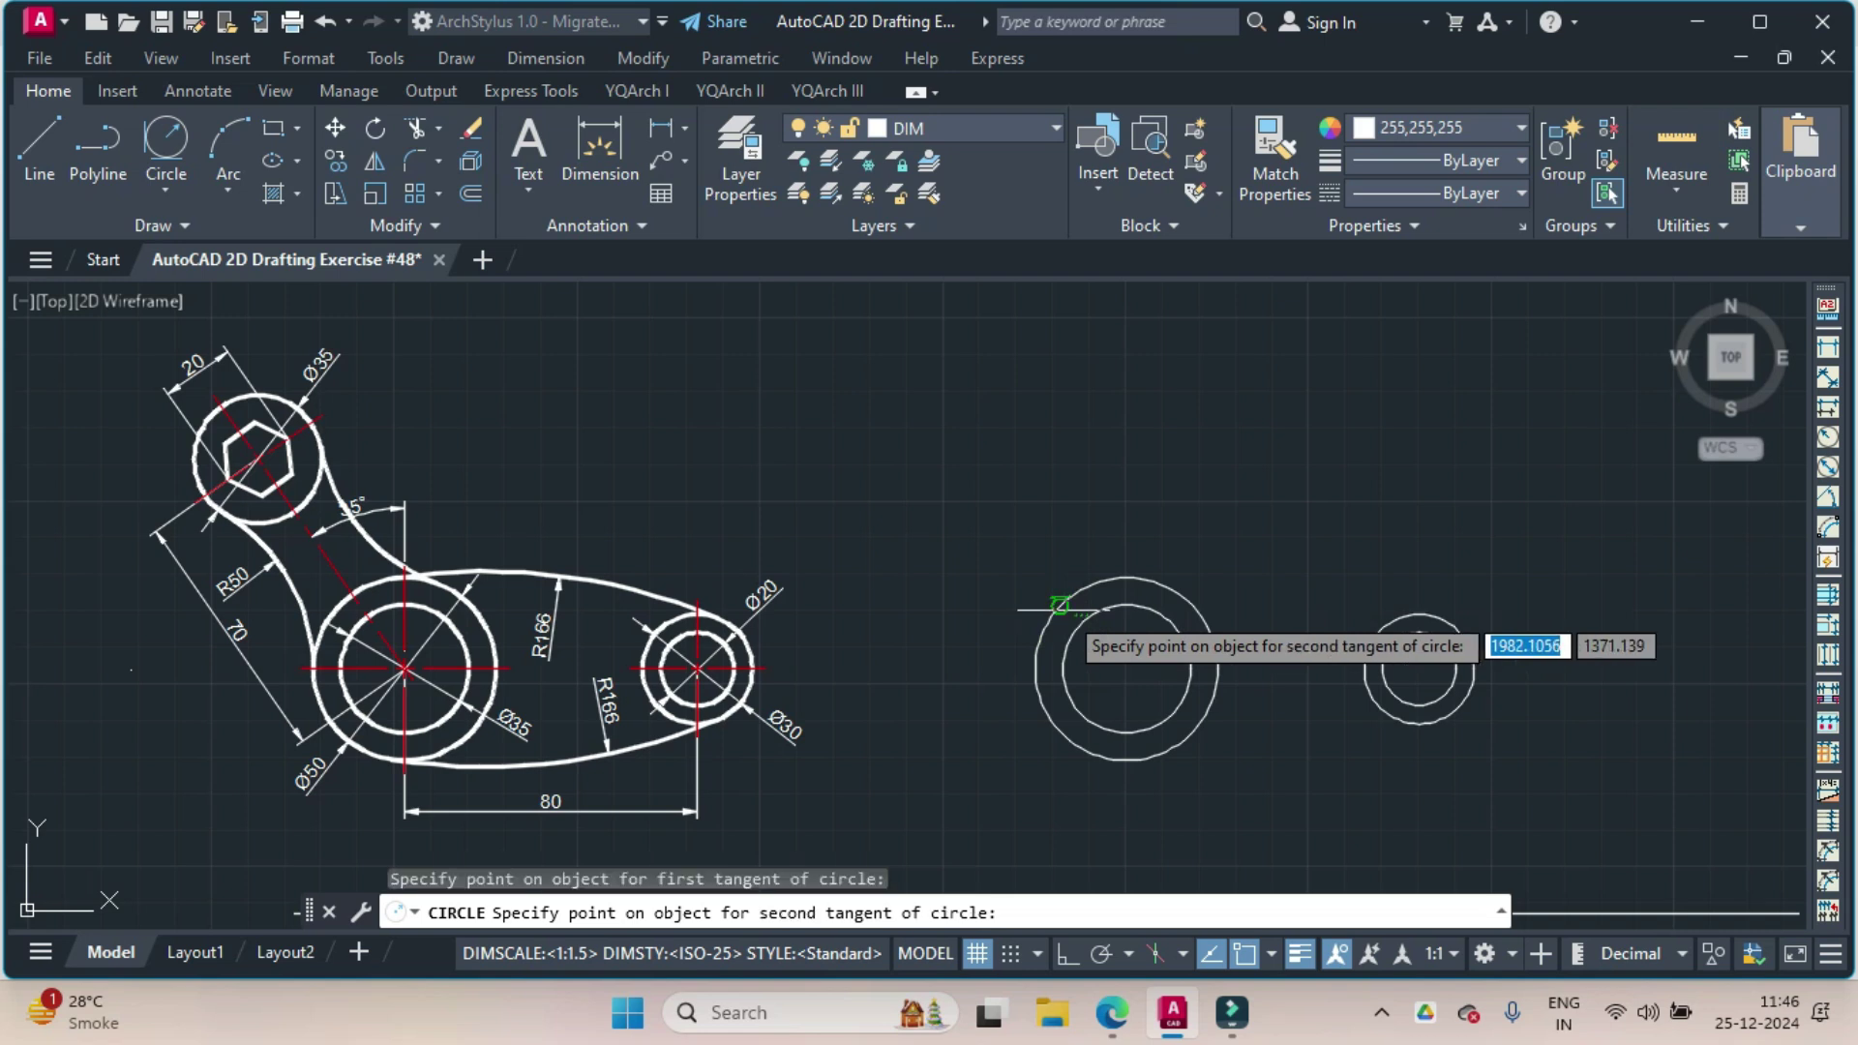
click(1446, 635)
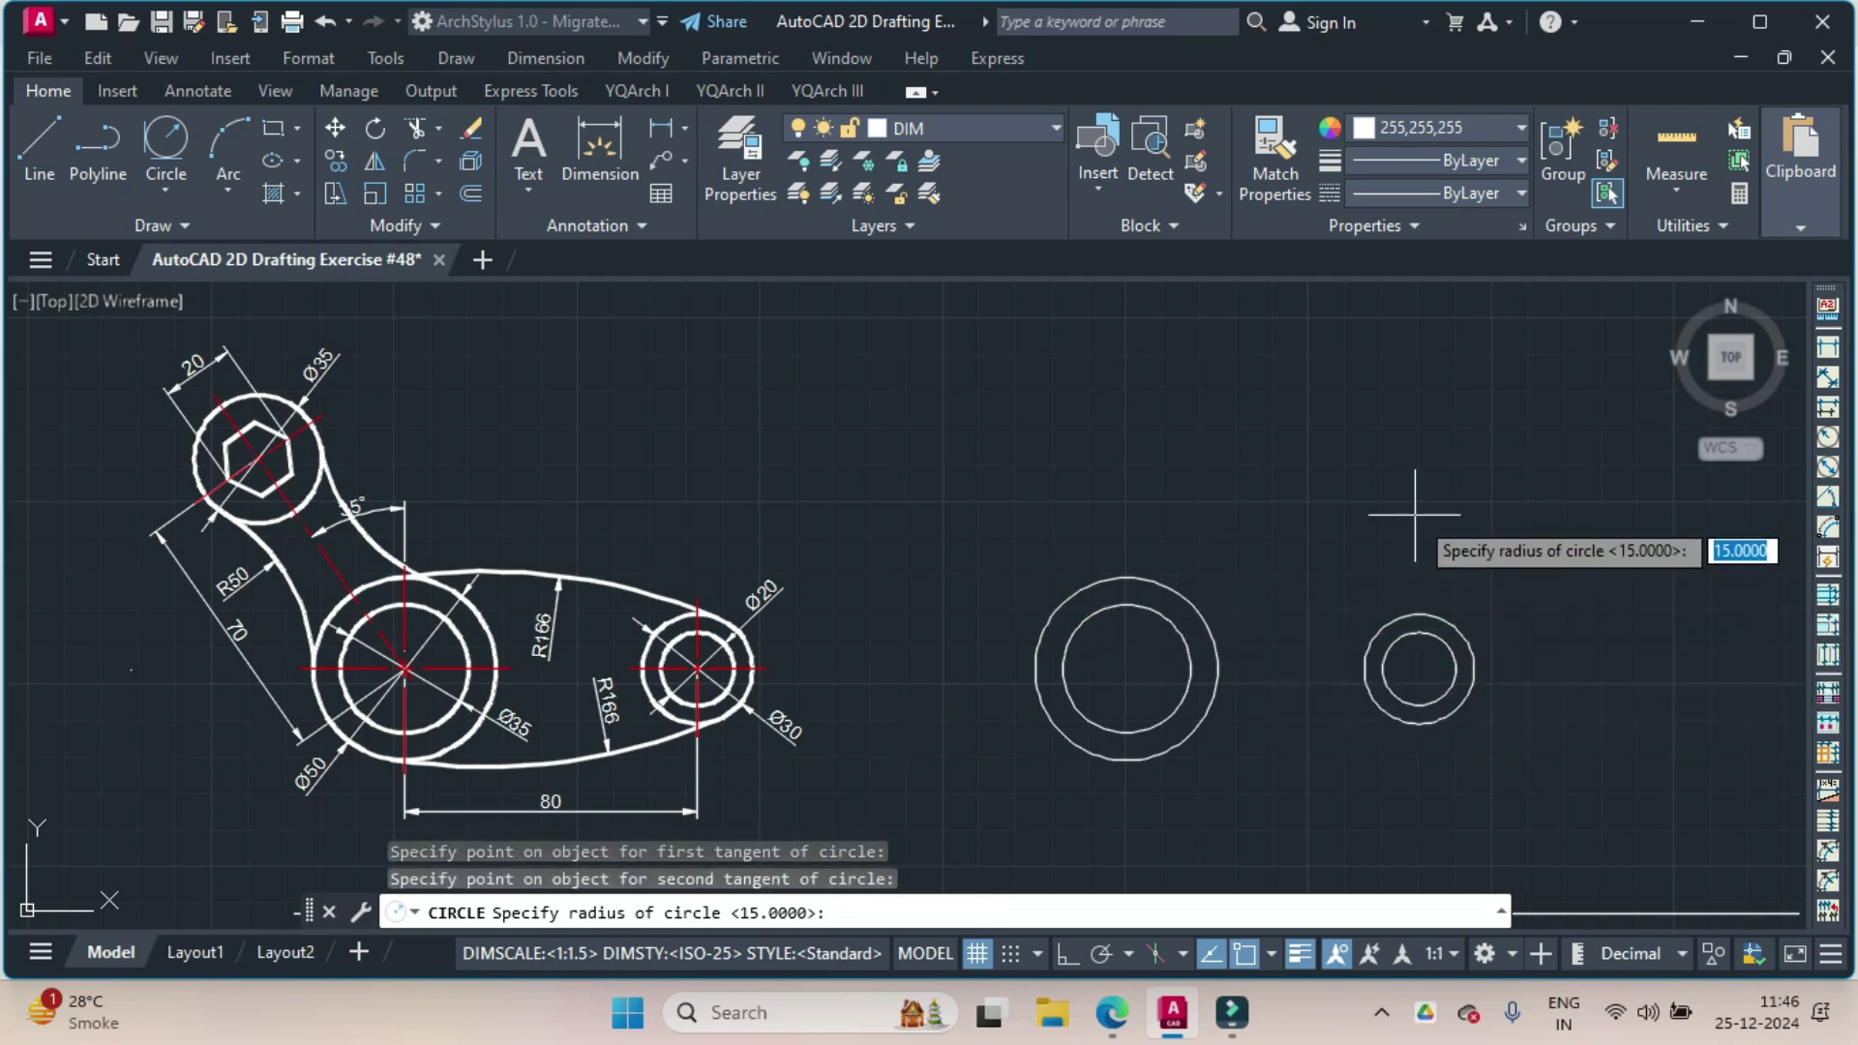
text(16)
key(Return)
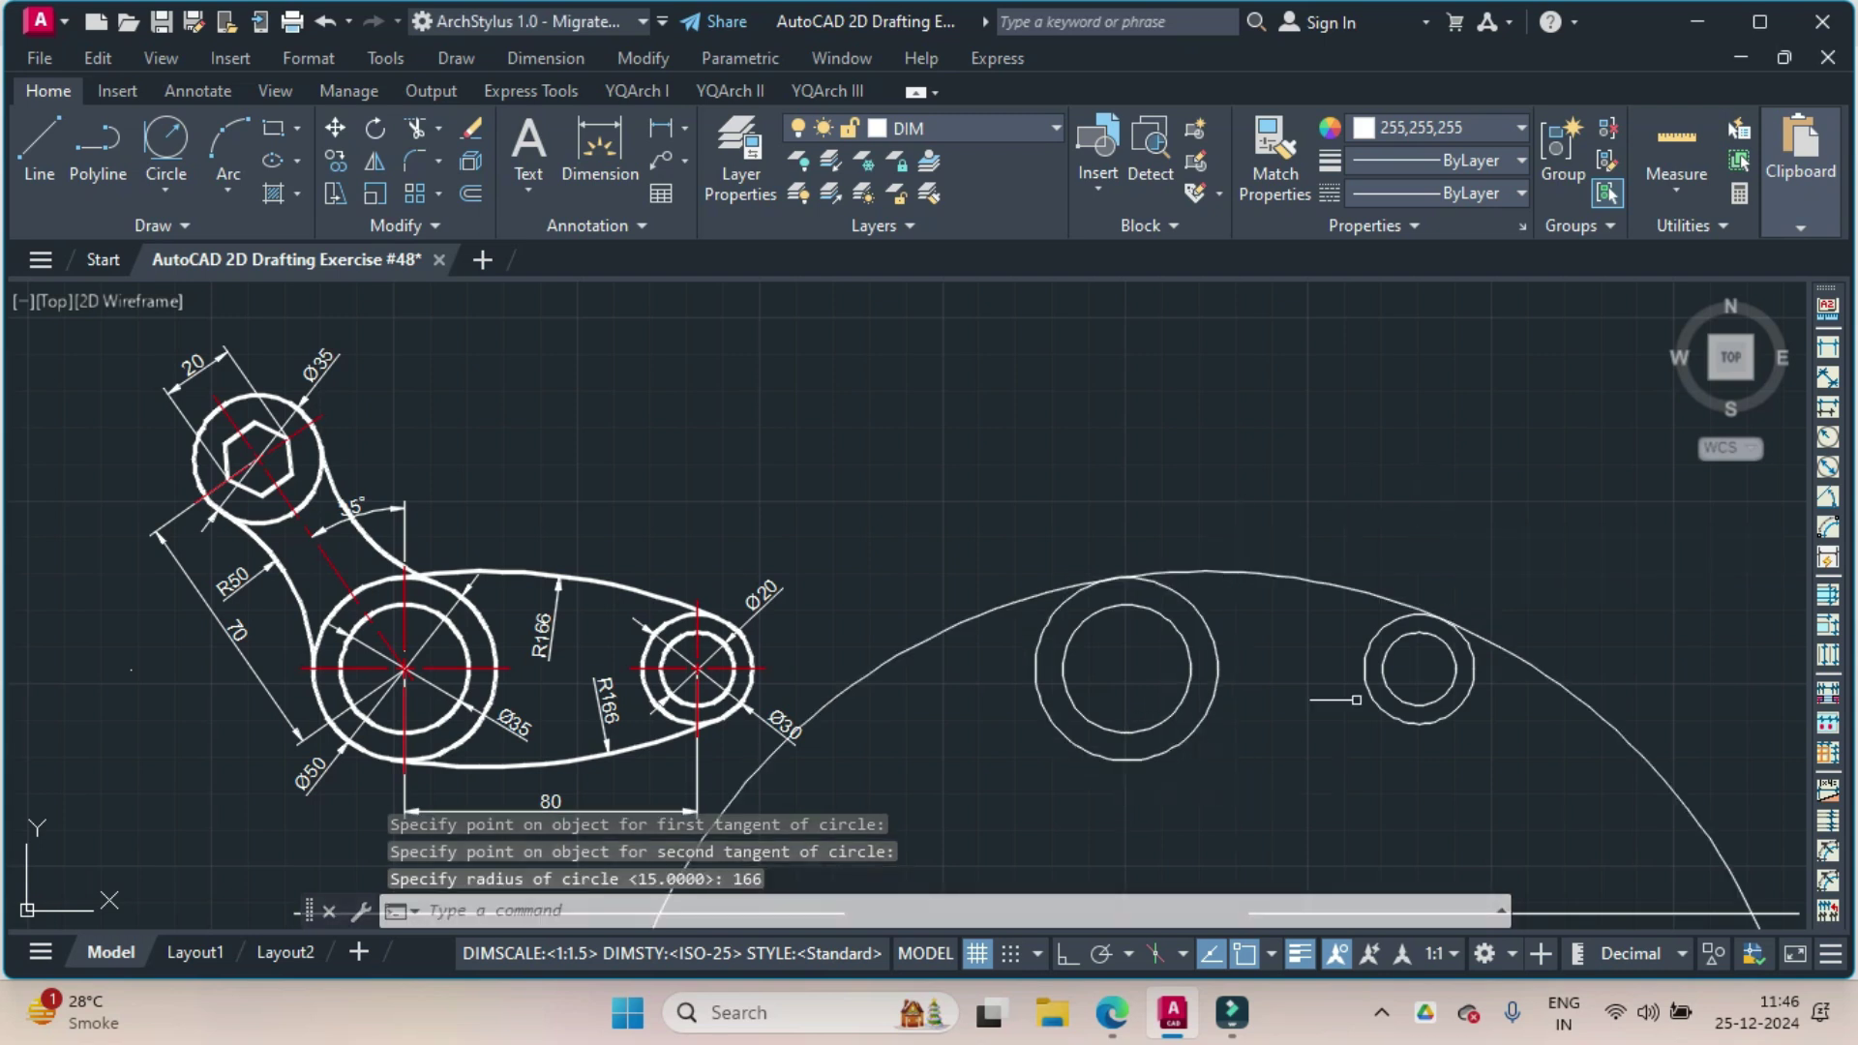
Draw a second radius 166 circle tangent to the lower sides of the new 50- and 30-diameter circles.
click(160, 189)
click(211, 473)
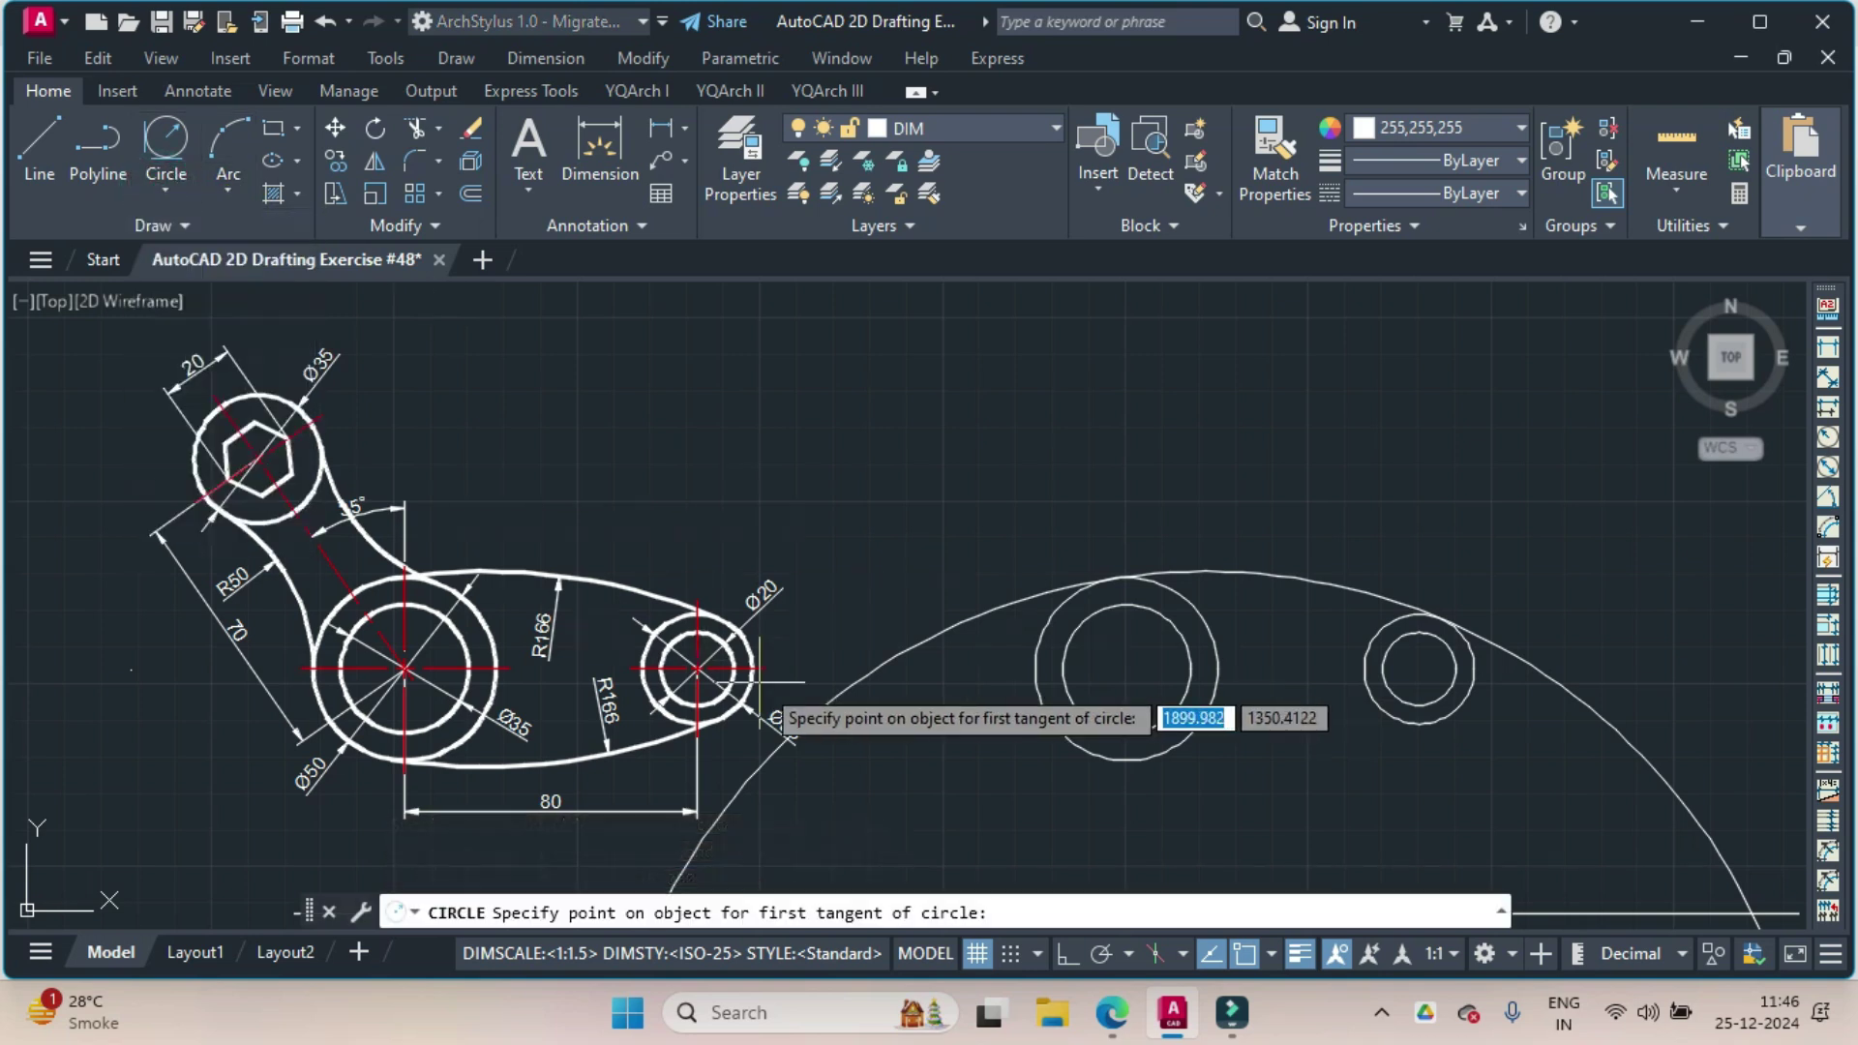
click(1045, 722)
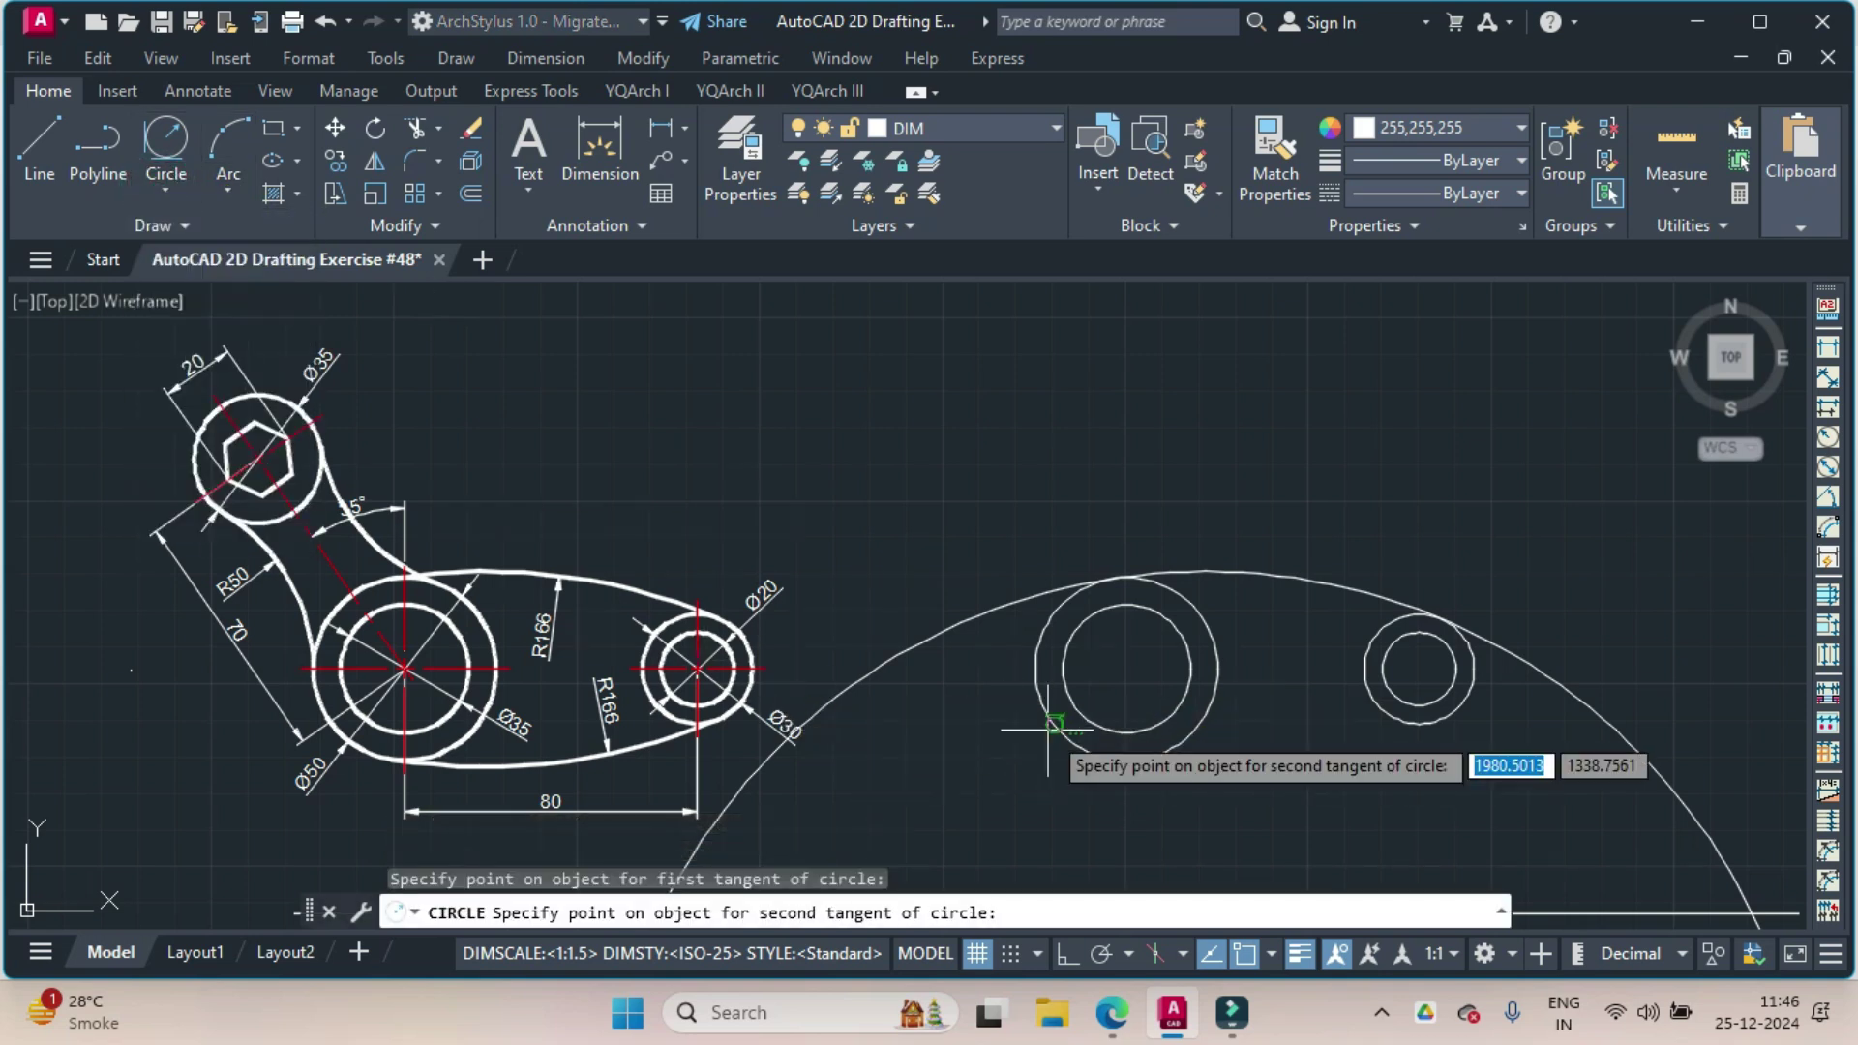
click(1422, 721)
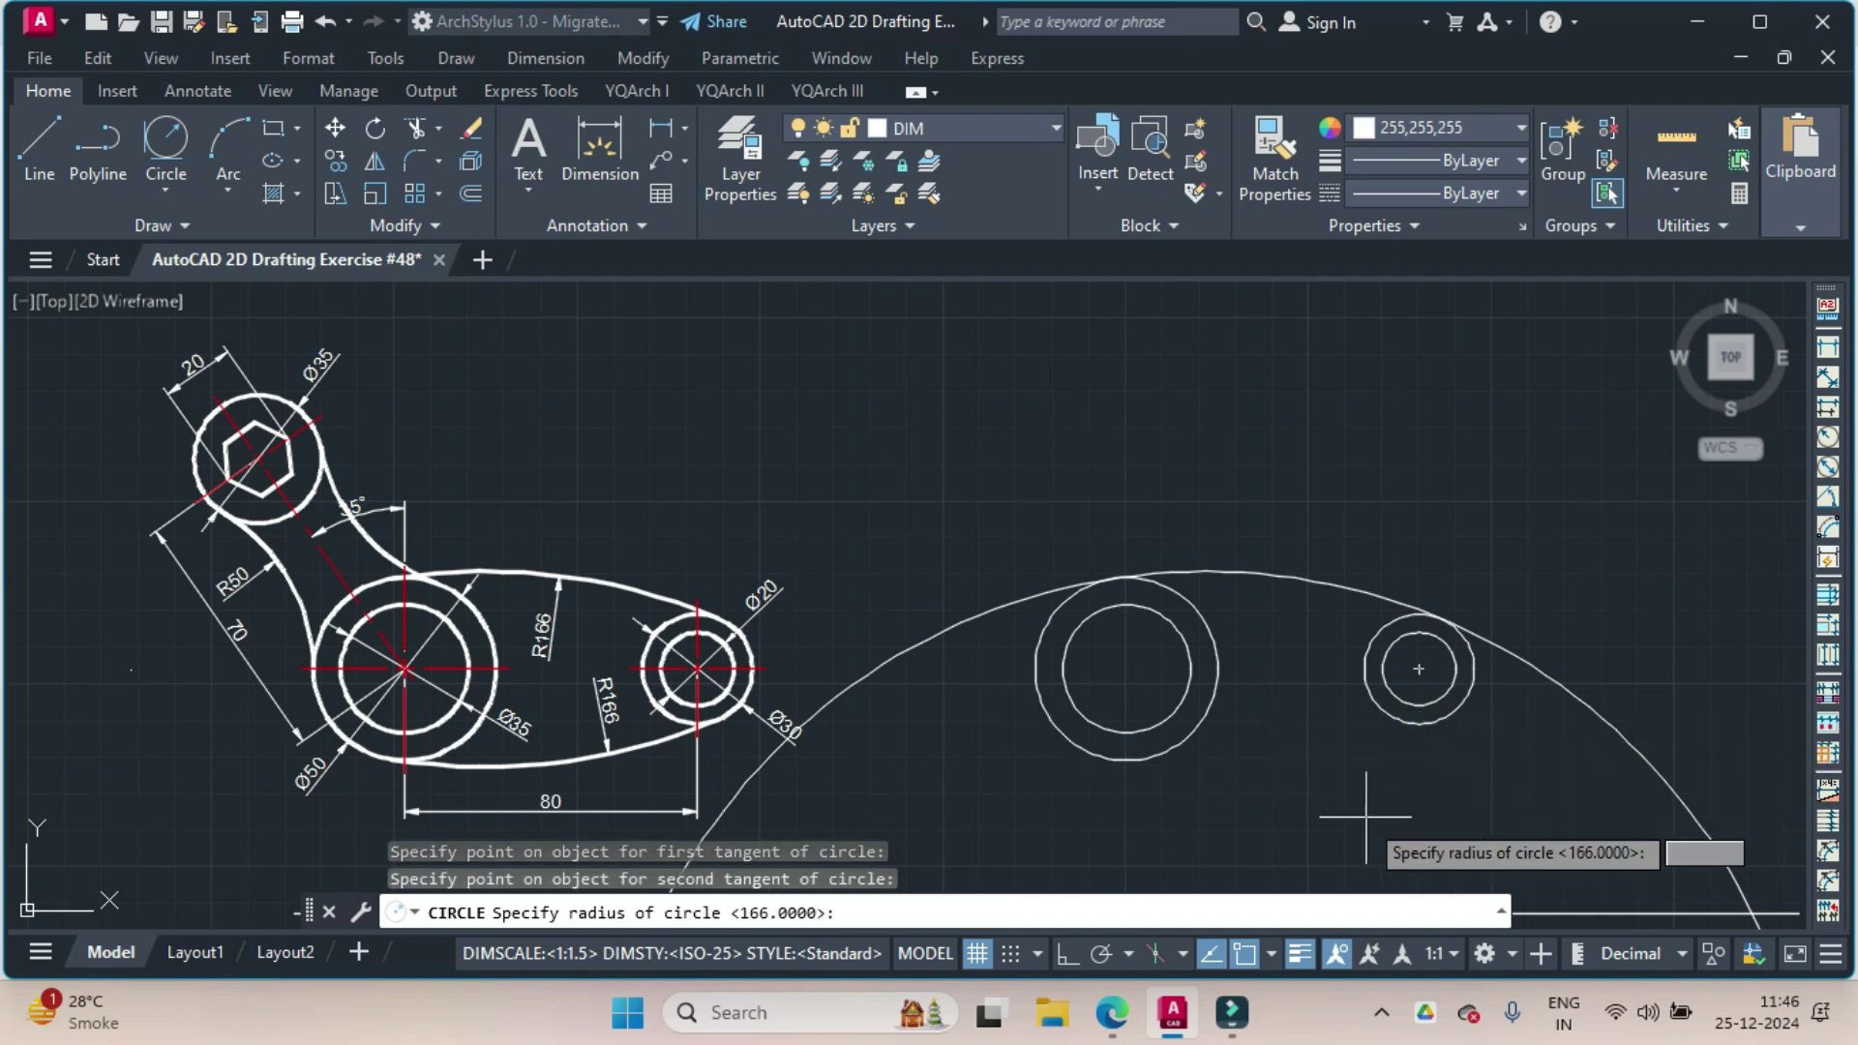
text(16)
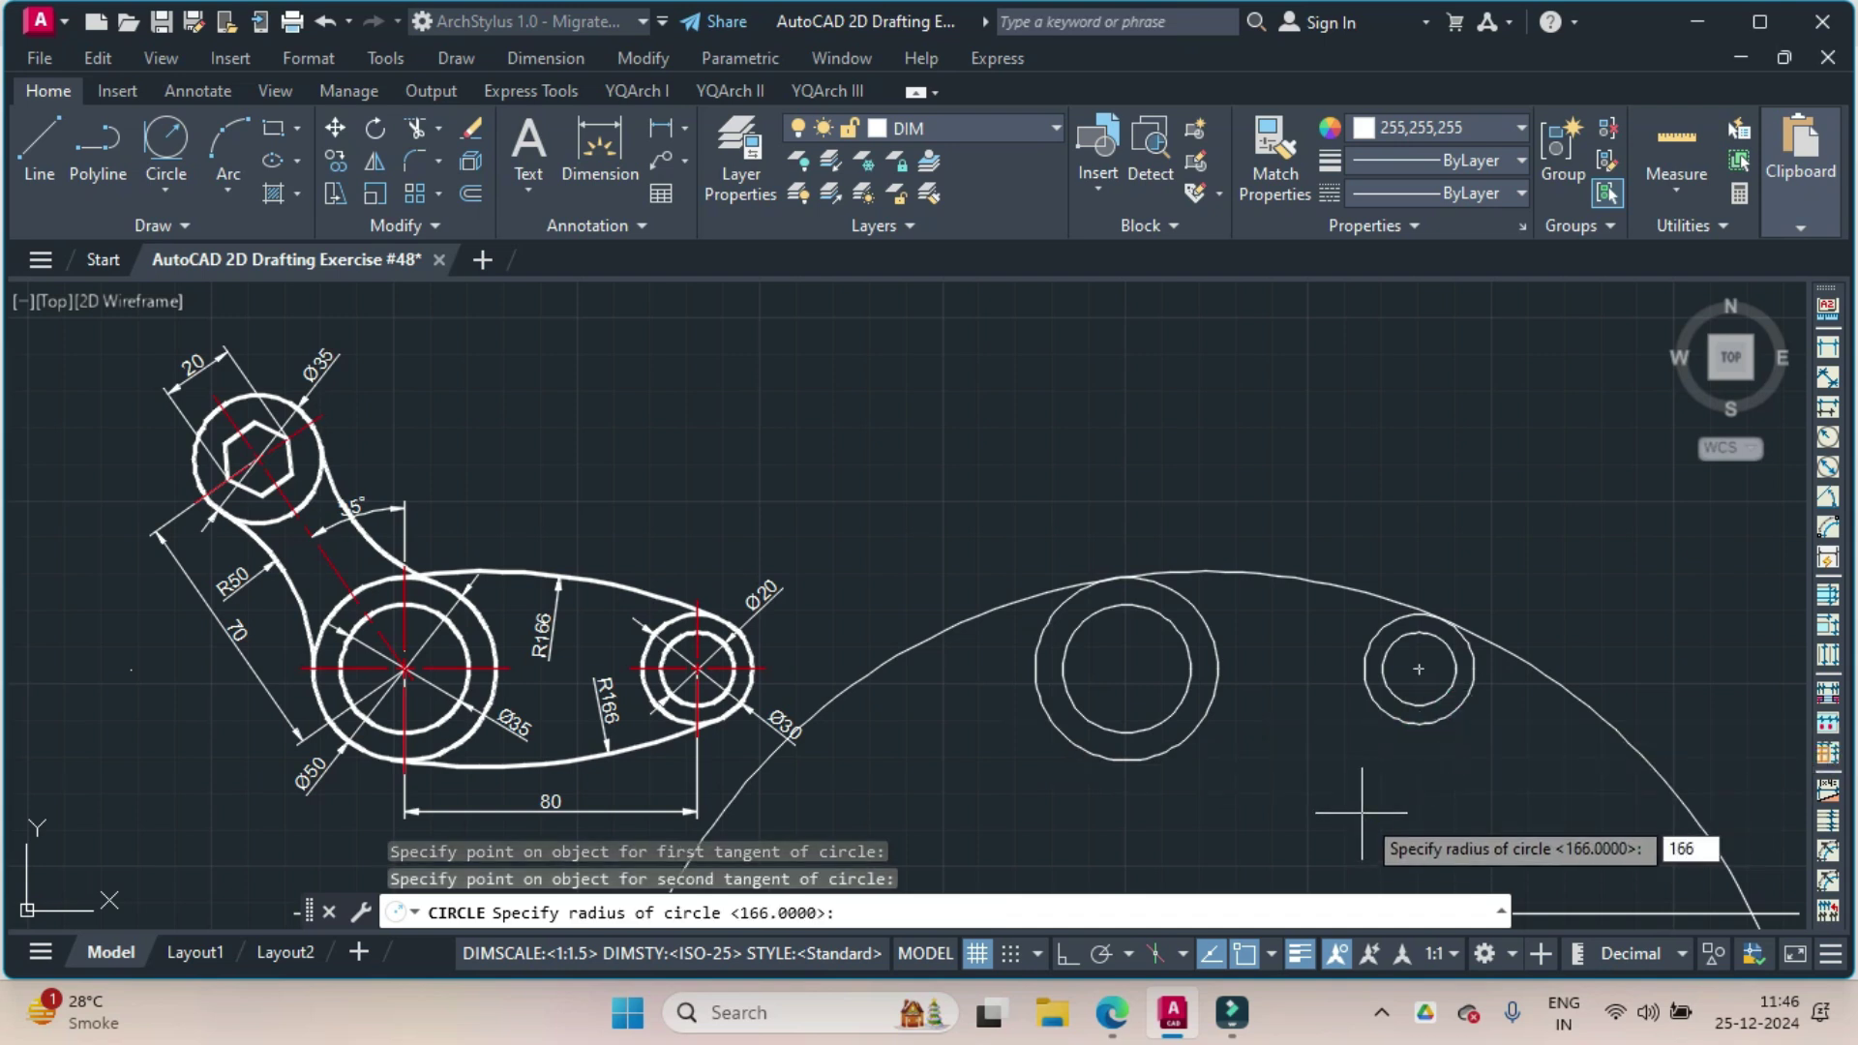
text(6)
key(Return)
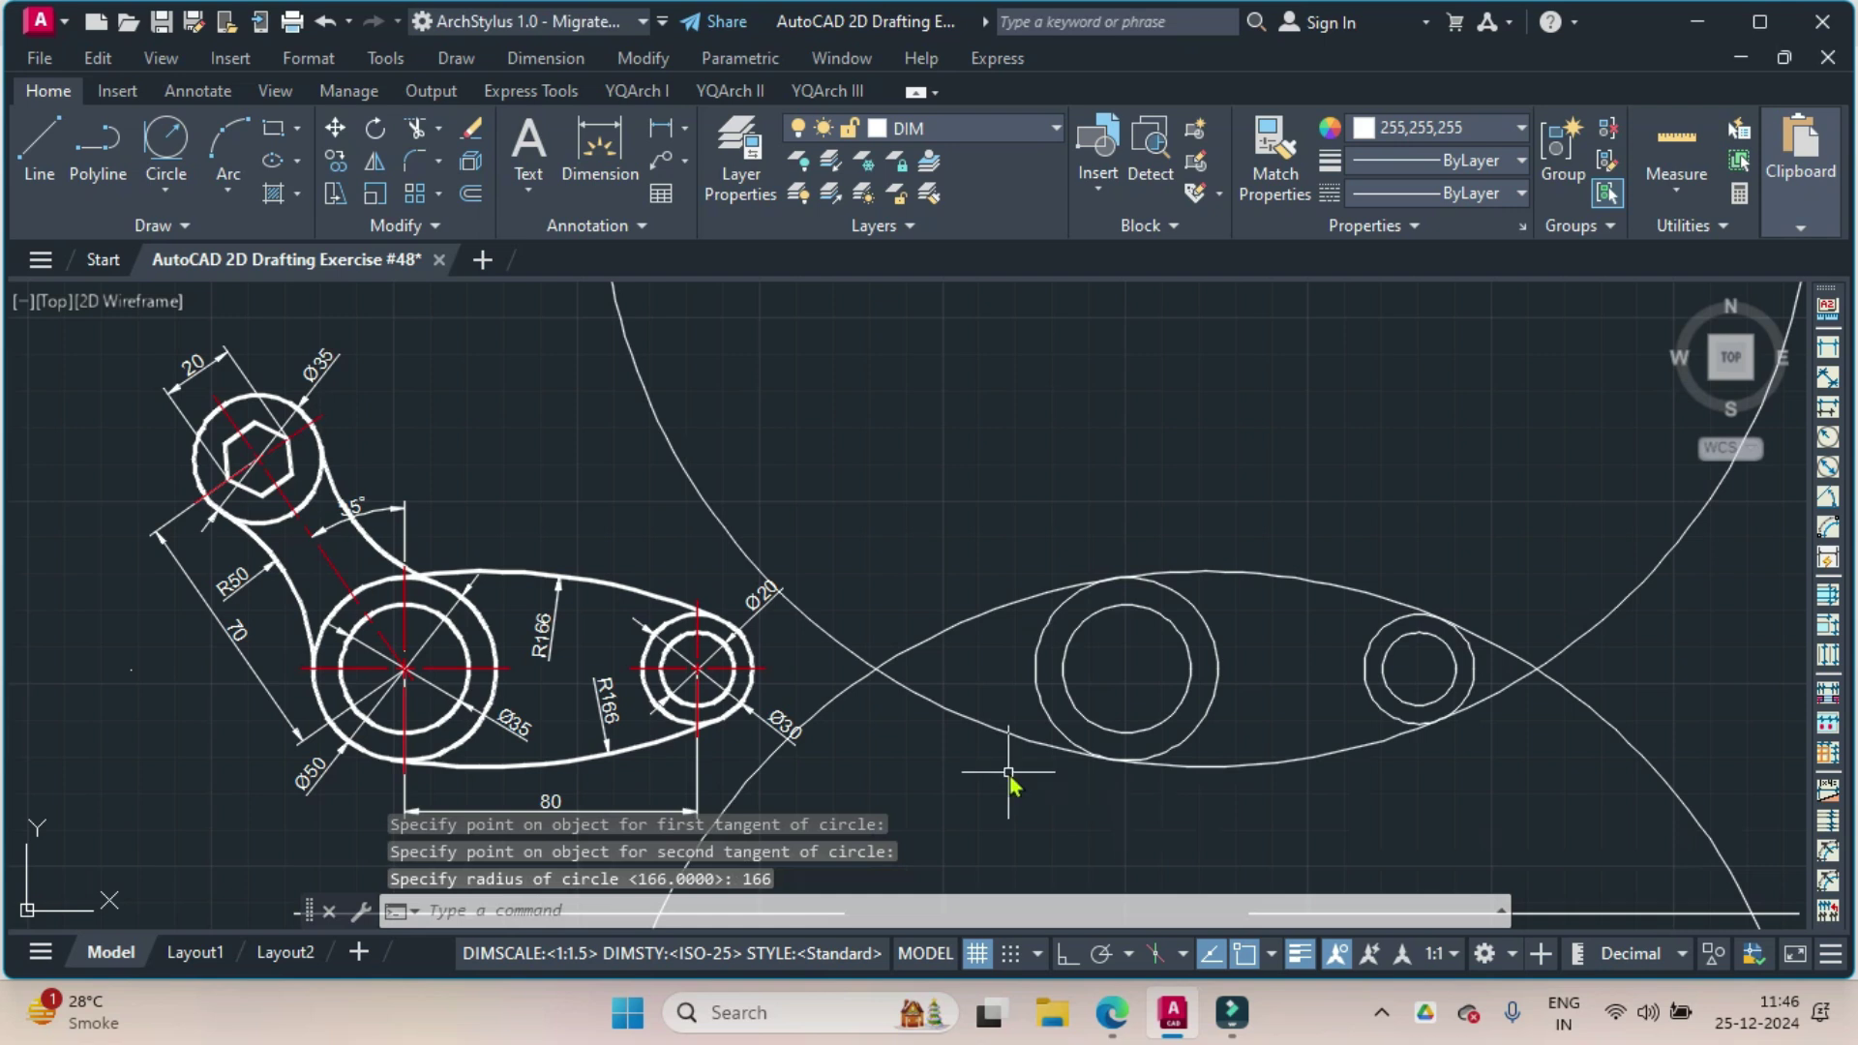
Trim both radius 166 circles to leave only the arcs joining the new 50- and 30-diameter circles.
text(TRIM)
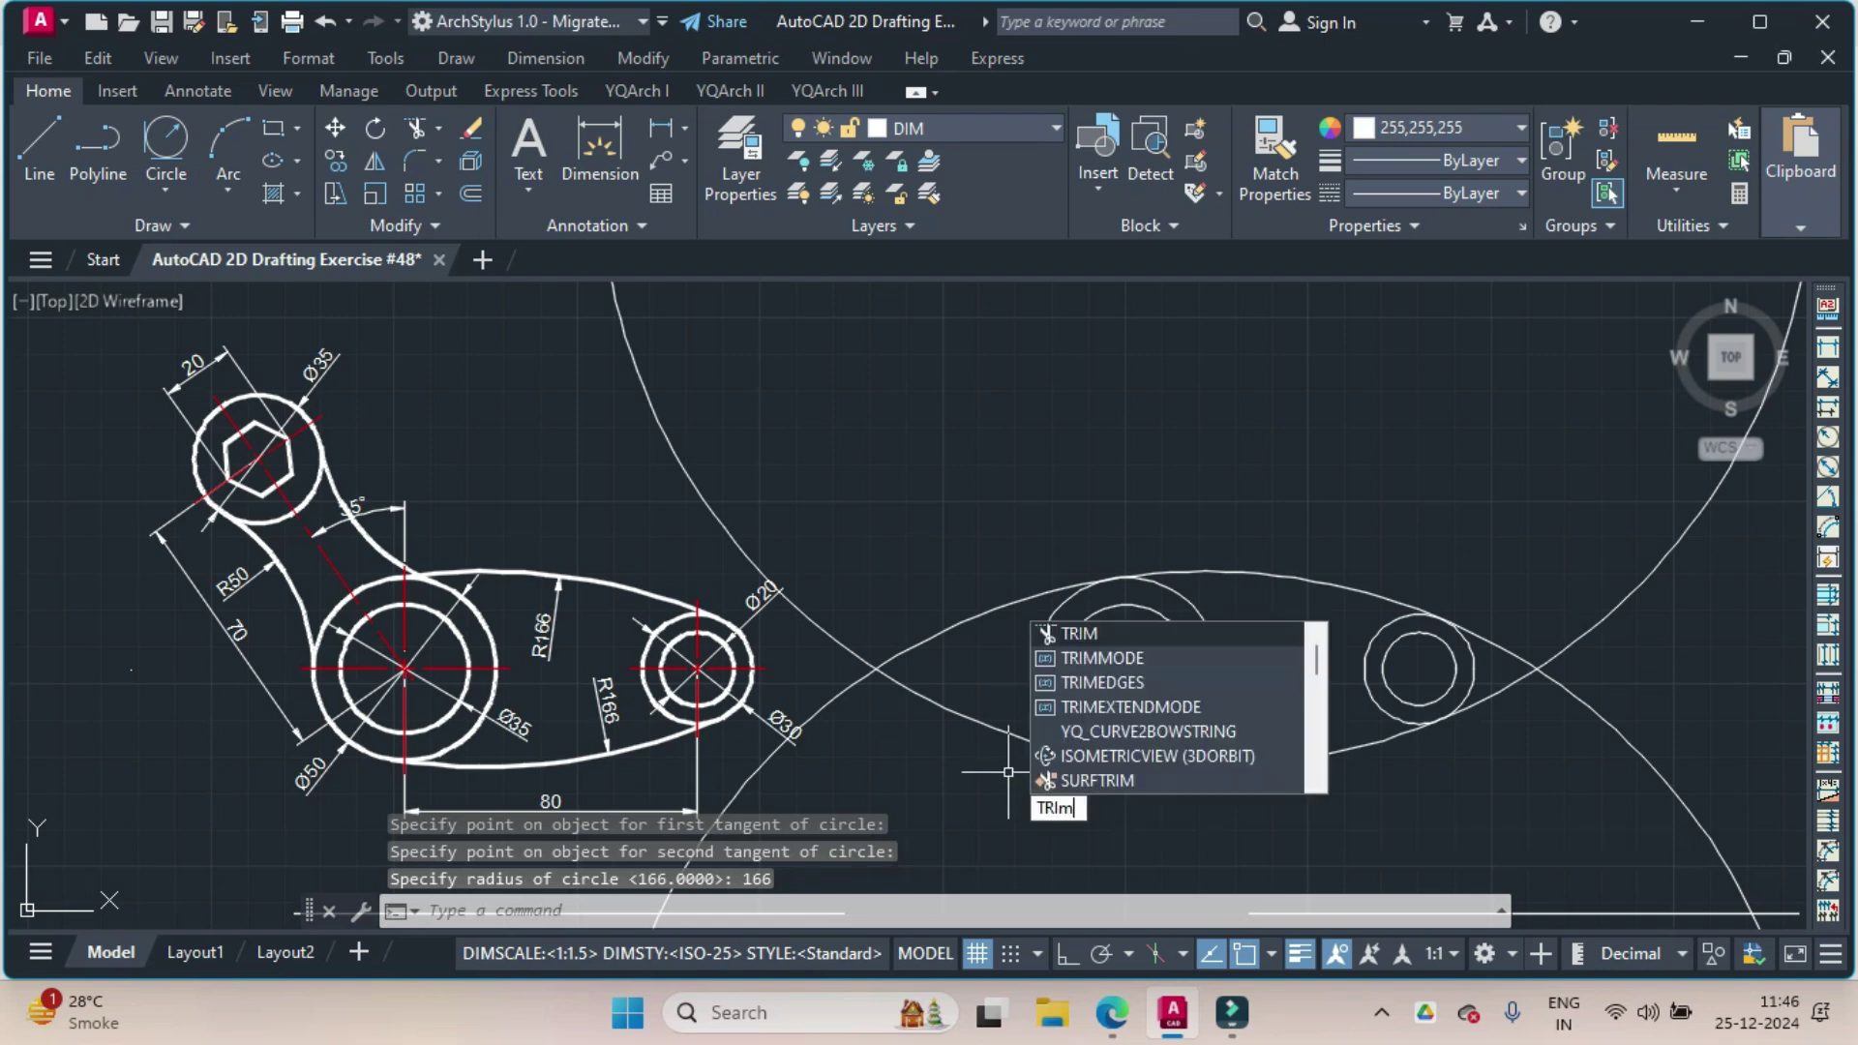
key(Return)
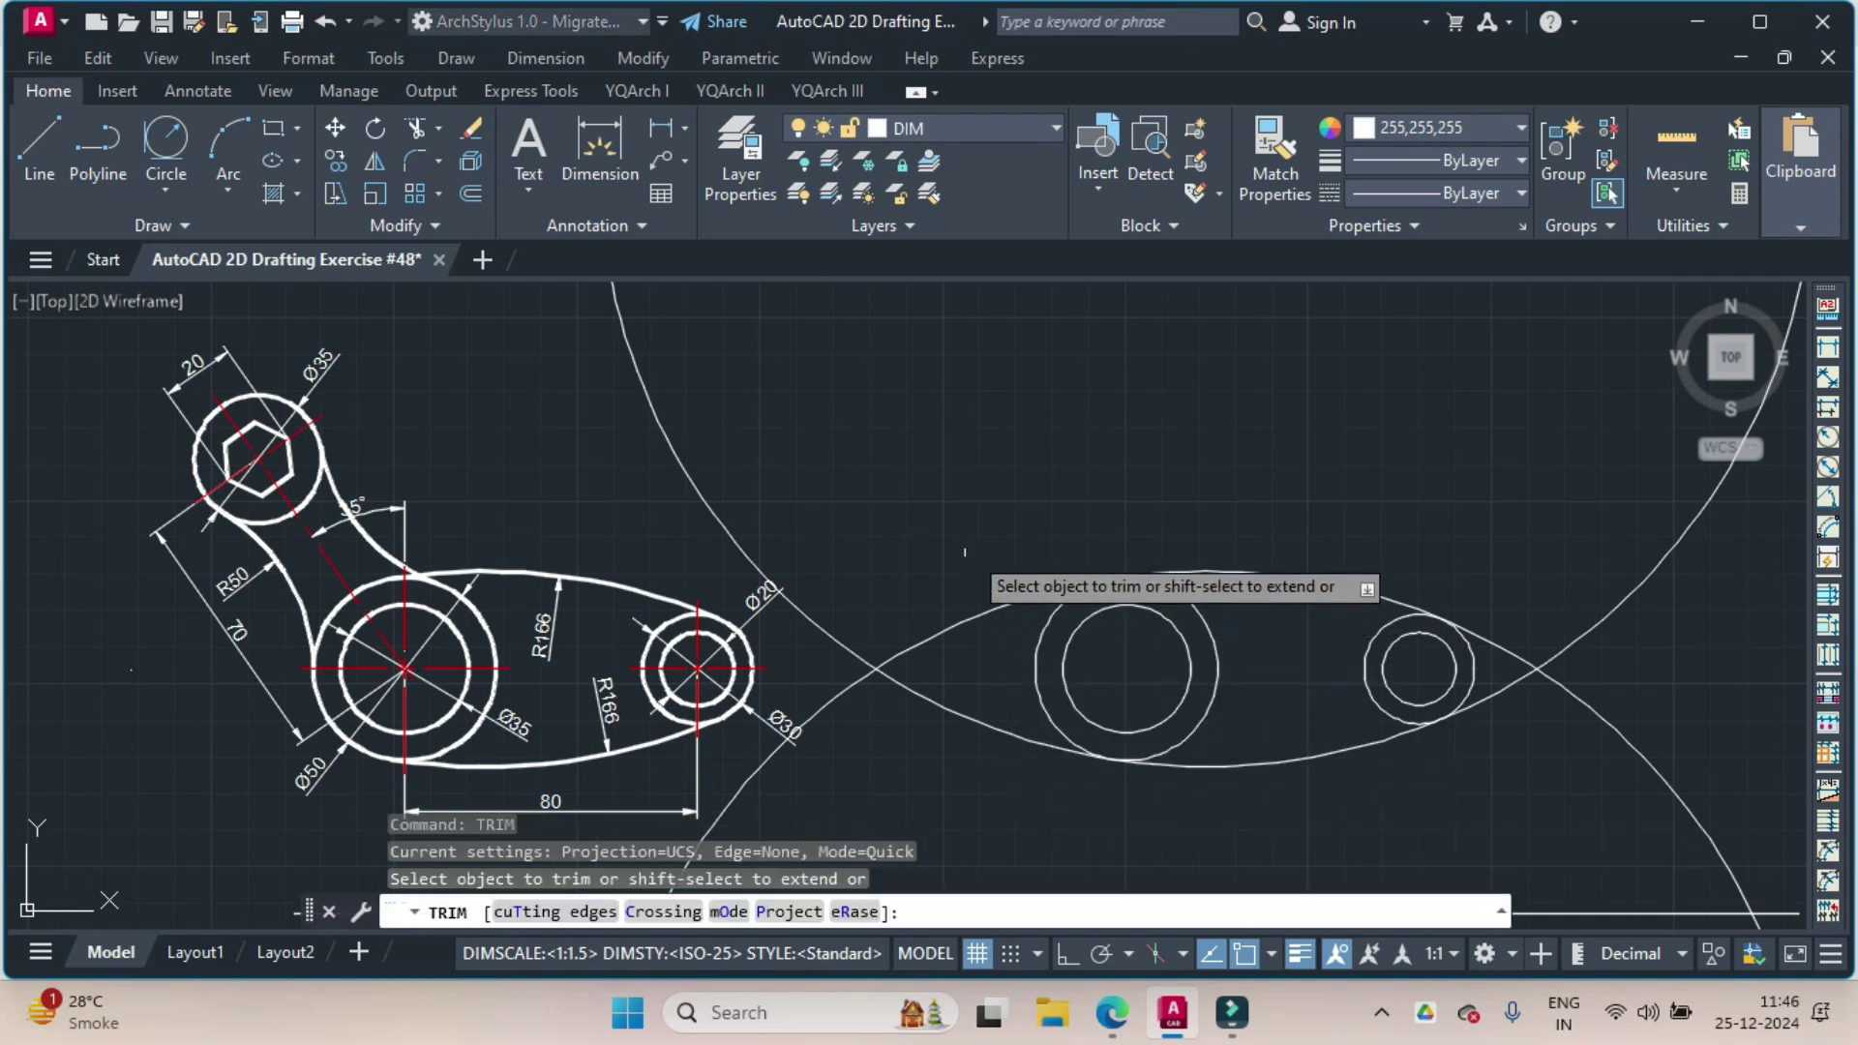
drag(977, 571, 982, 784)
drag(1607, 564, 1647, 779)
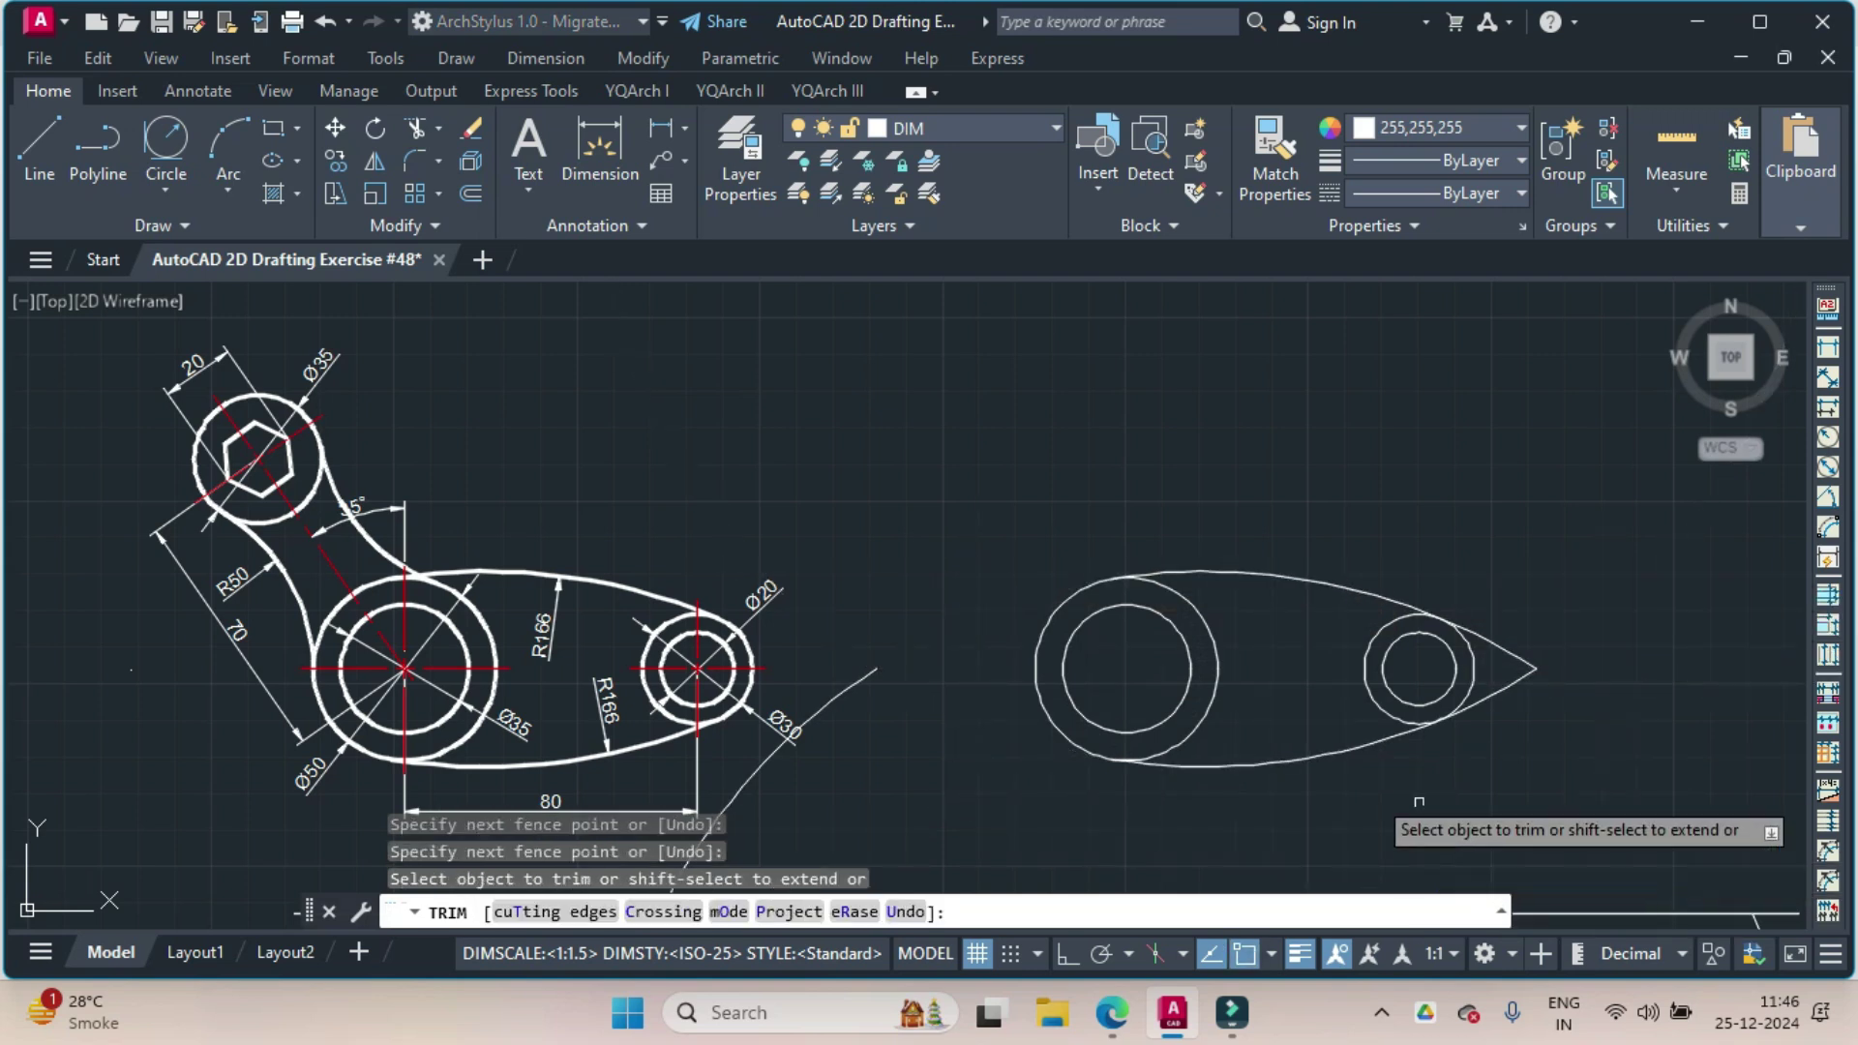
click(854, 690)
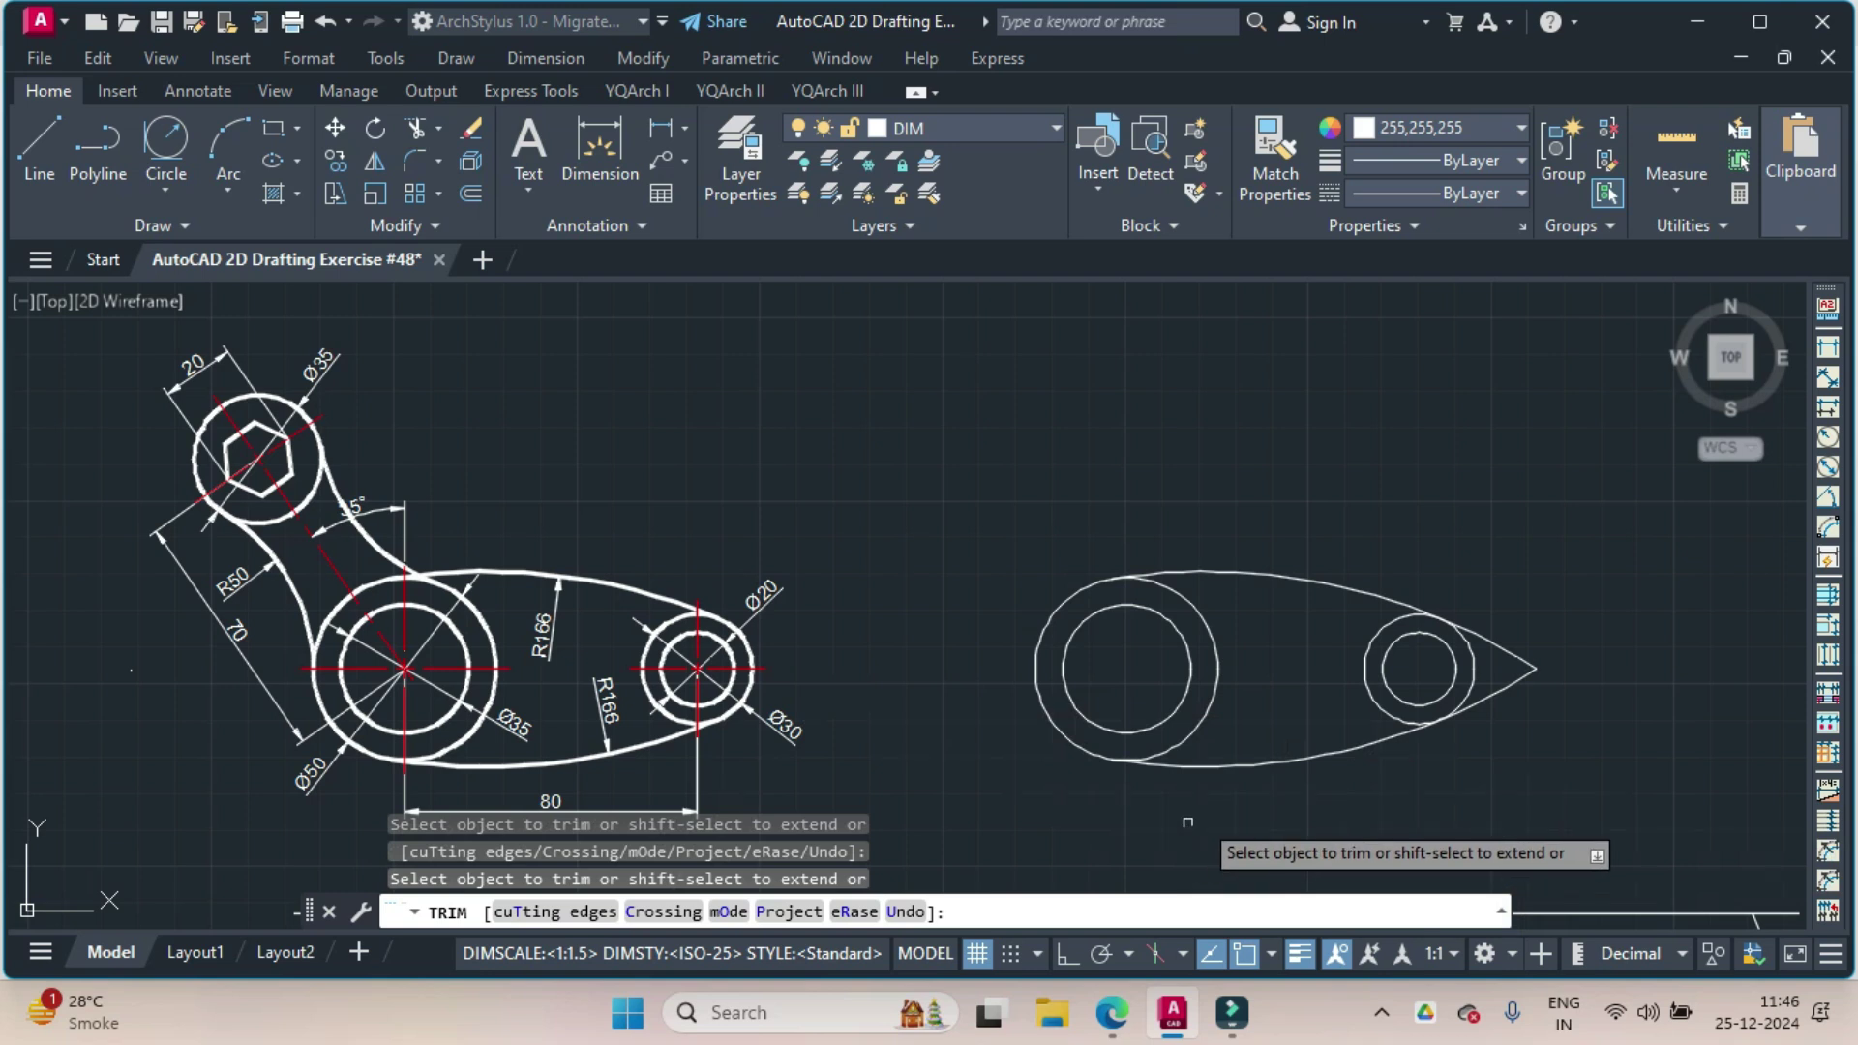
drag(1504, 597, 1517, 770)
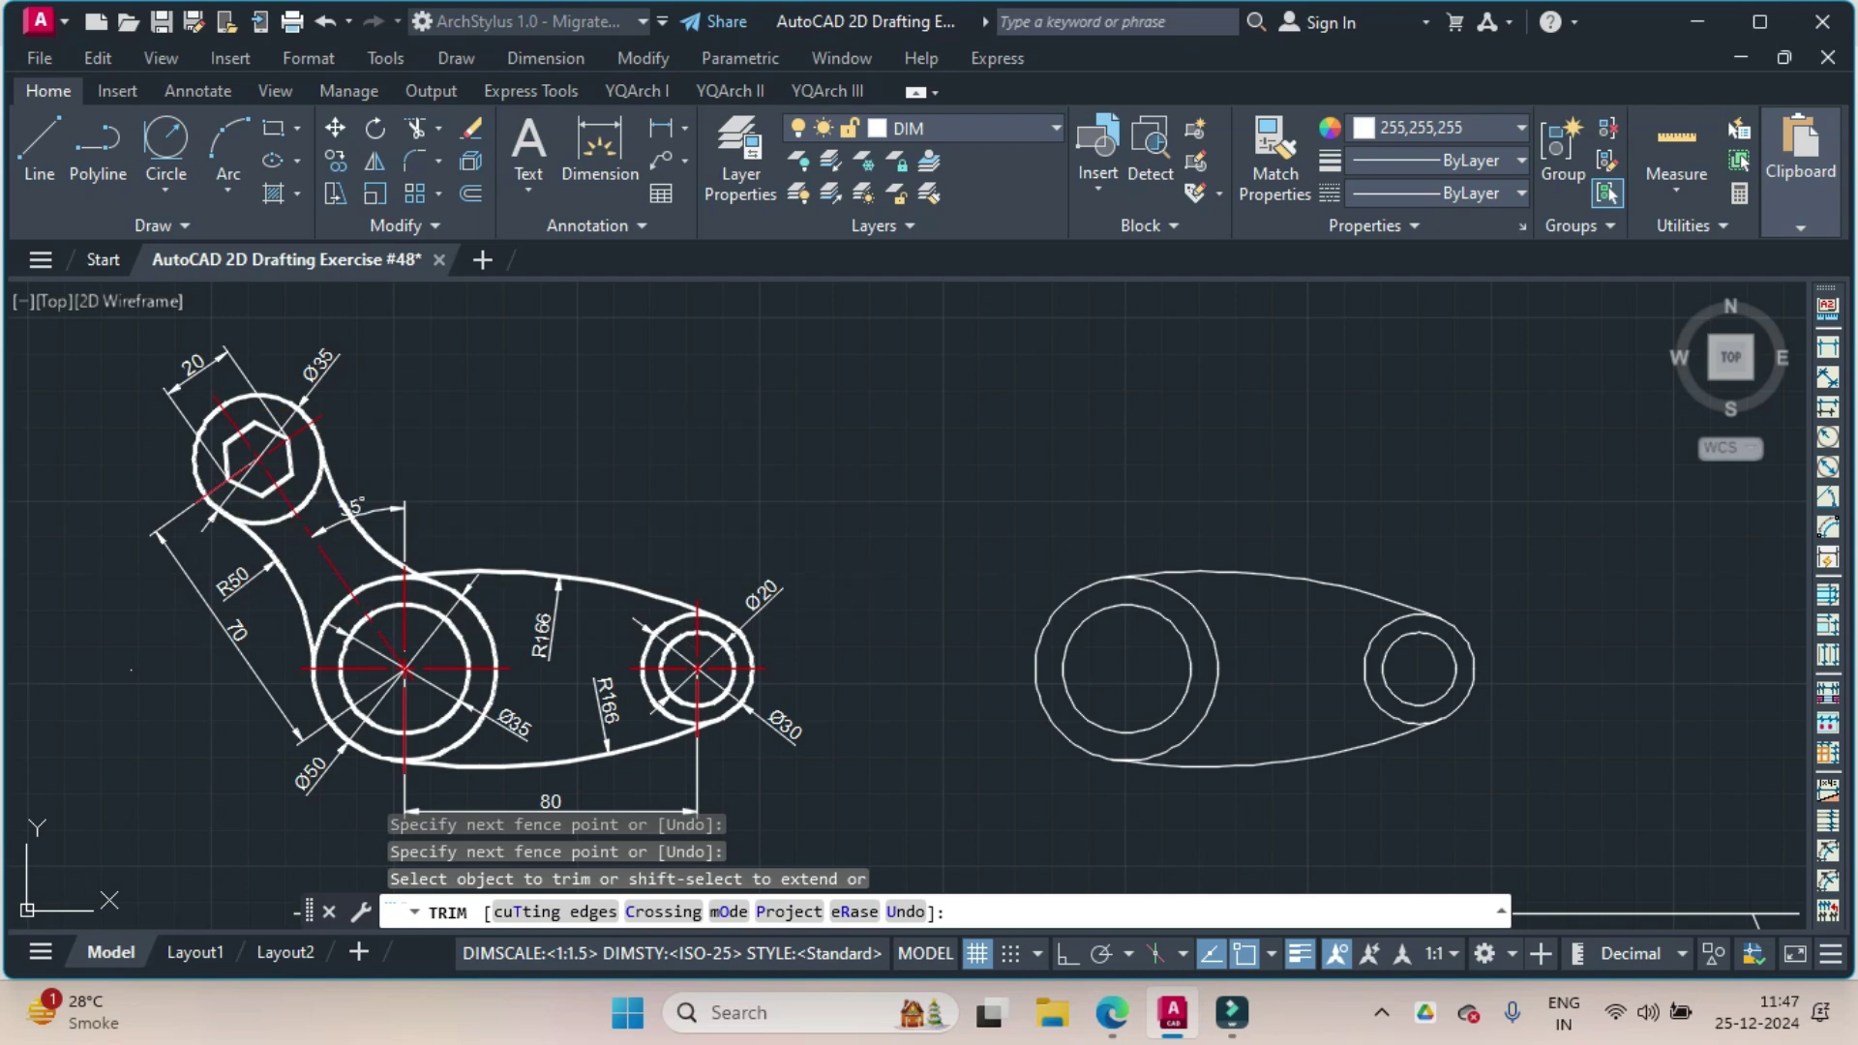
key(Escape)
With Ortho on, draw a vertical line 70 long upward from the centre of the new 50-diameter circle.
text(l)
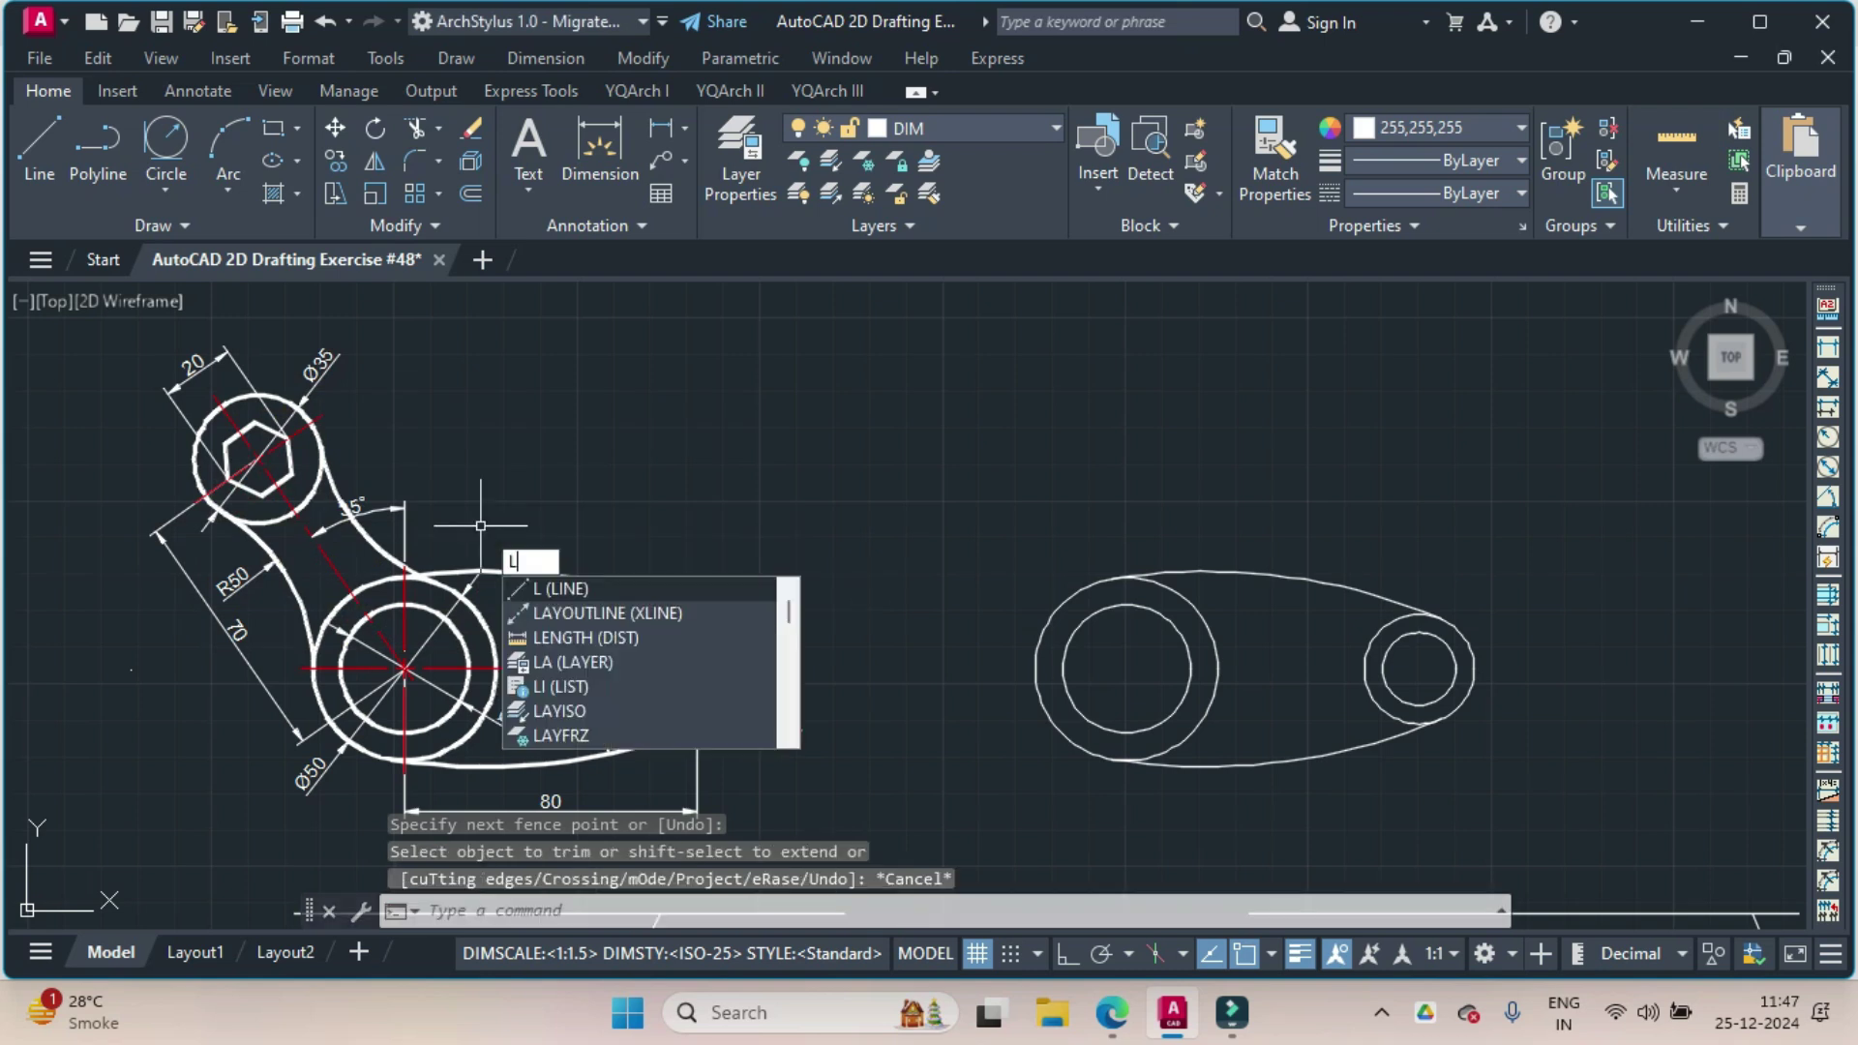
key(Return)
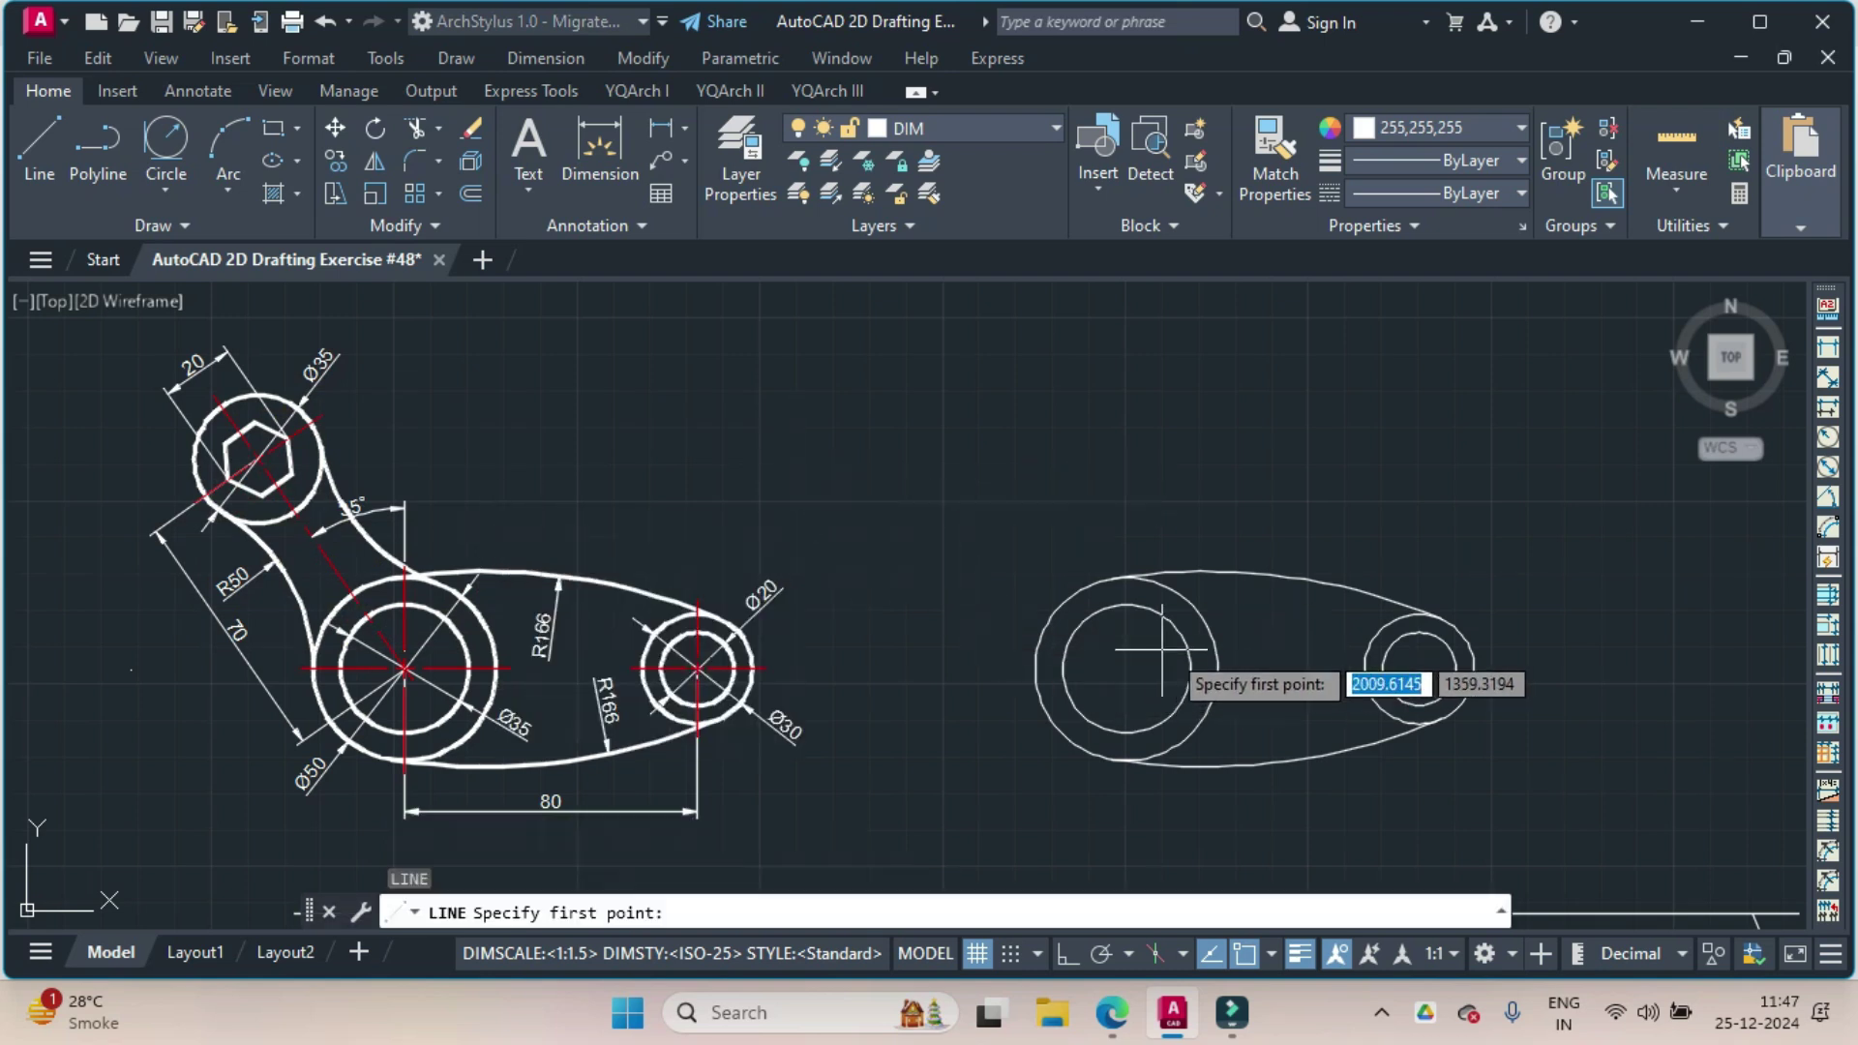
click(1126, 668)
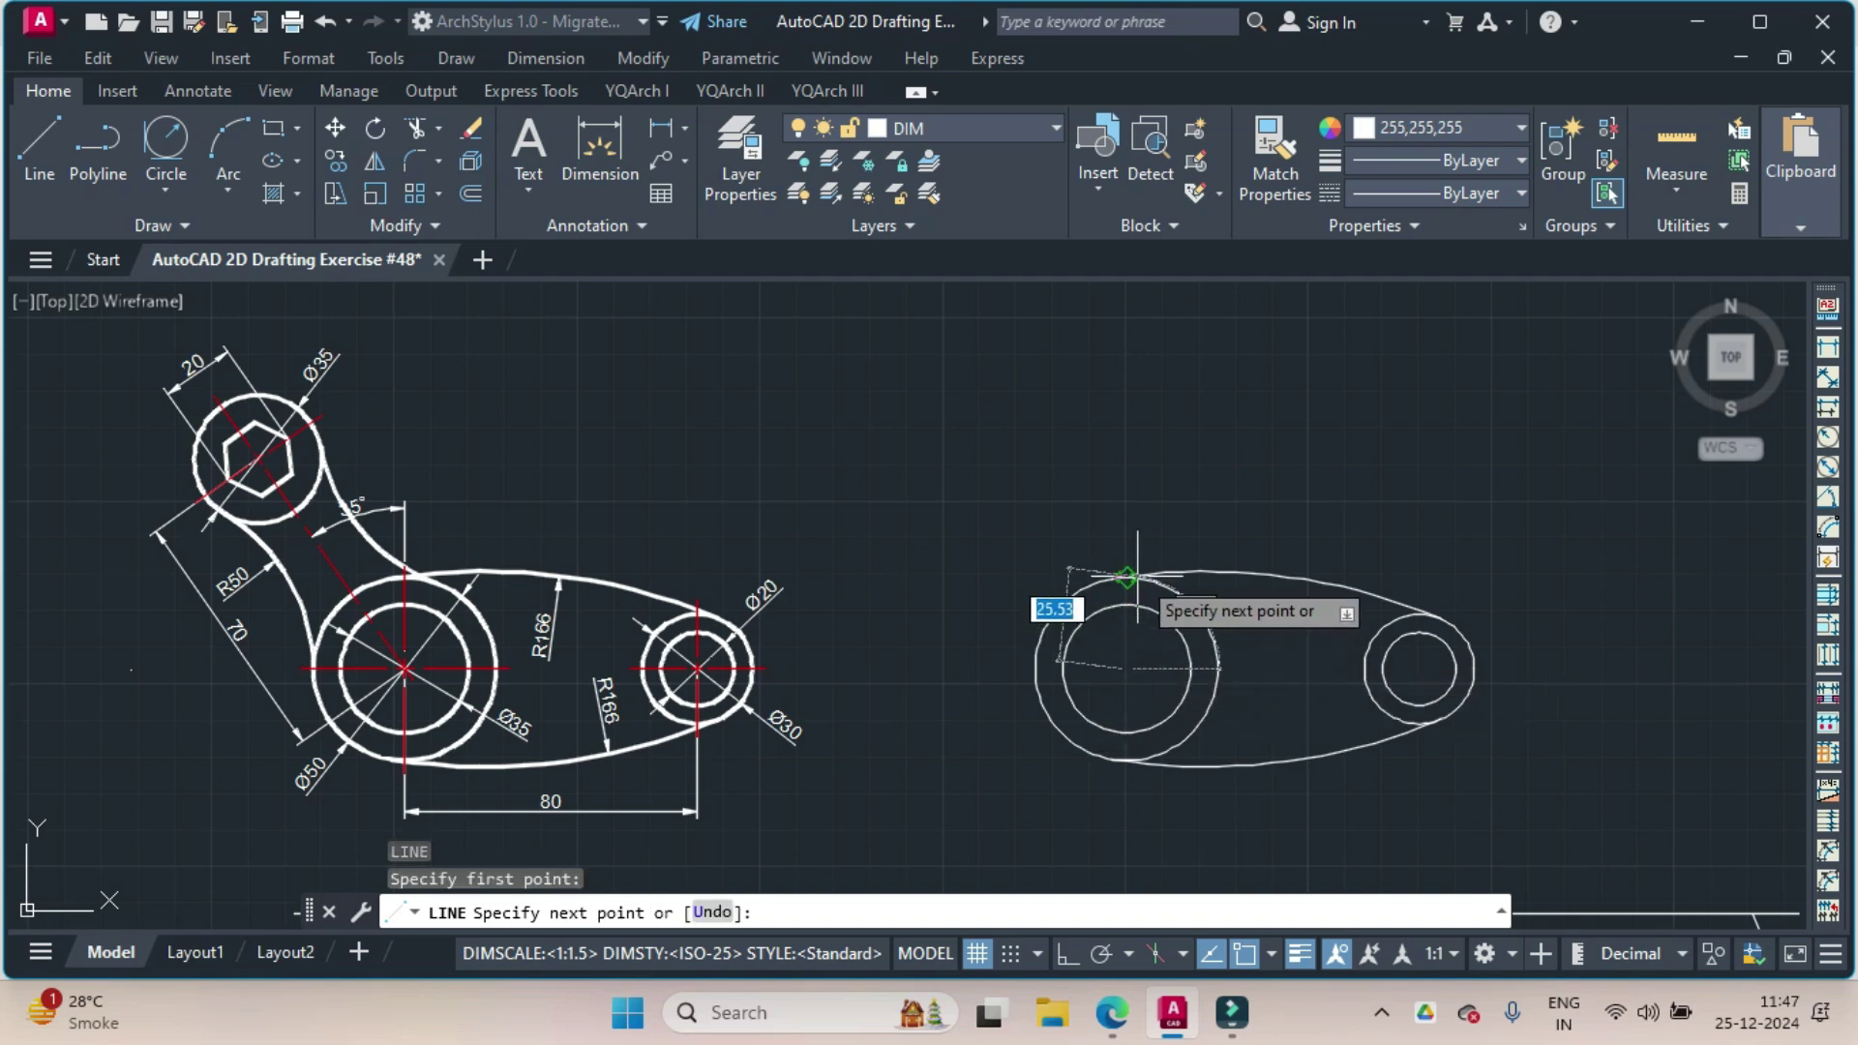
click(1067, 953)
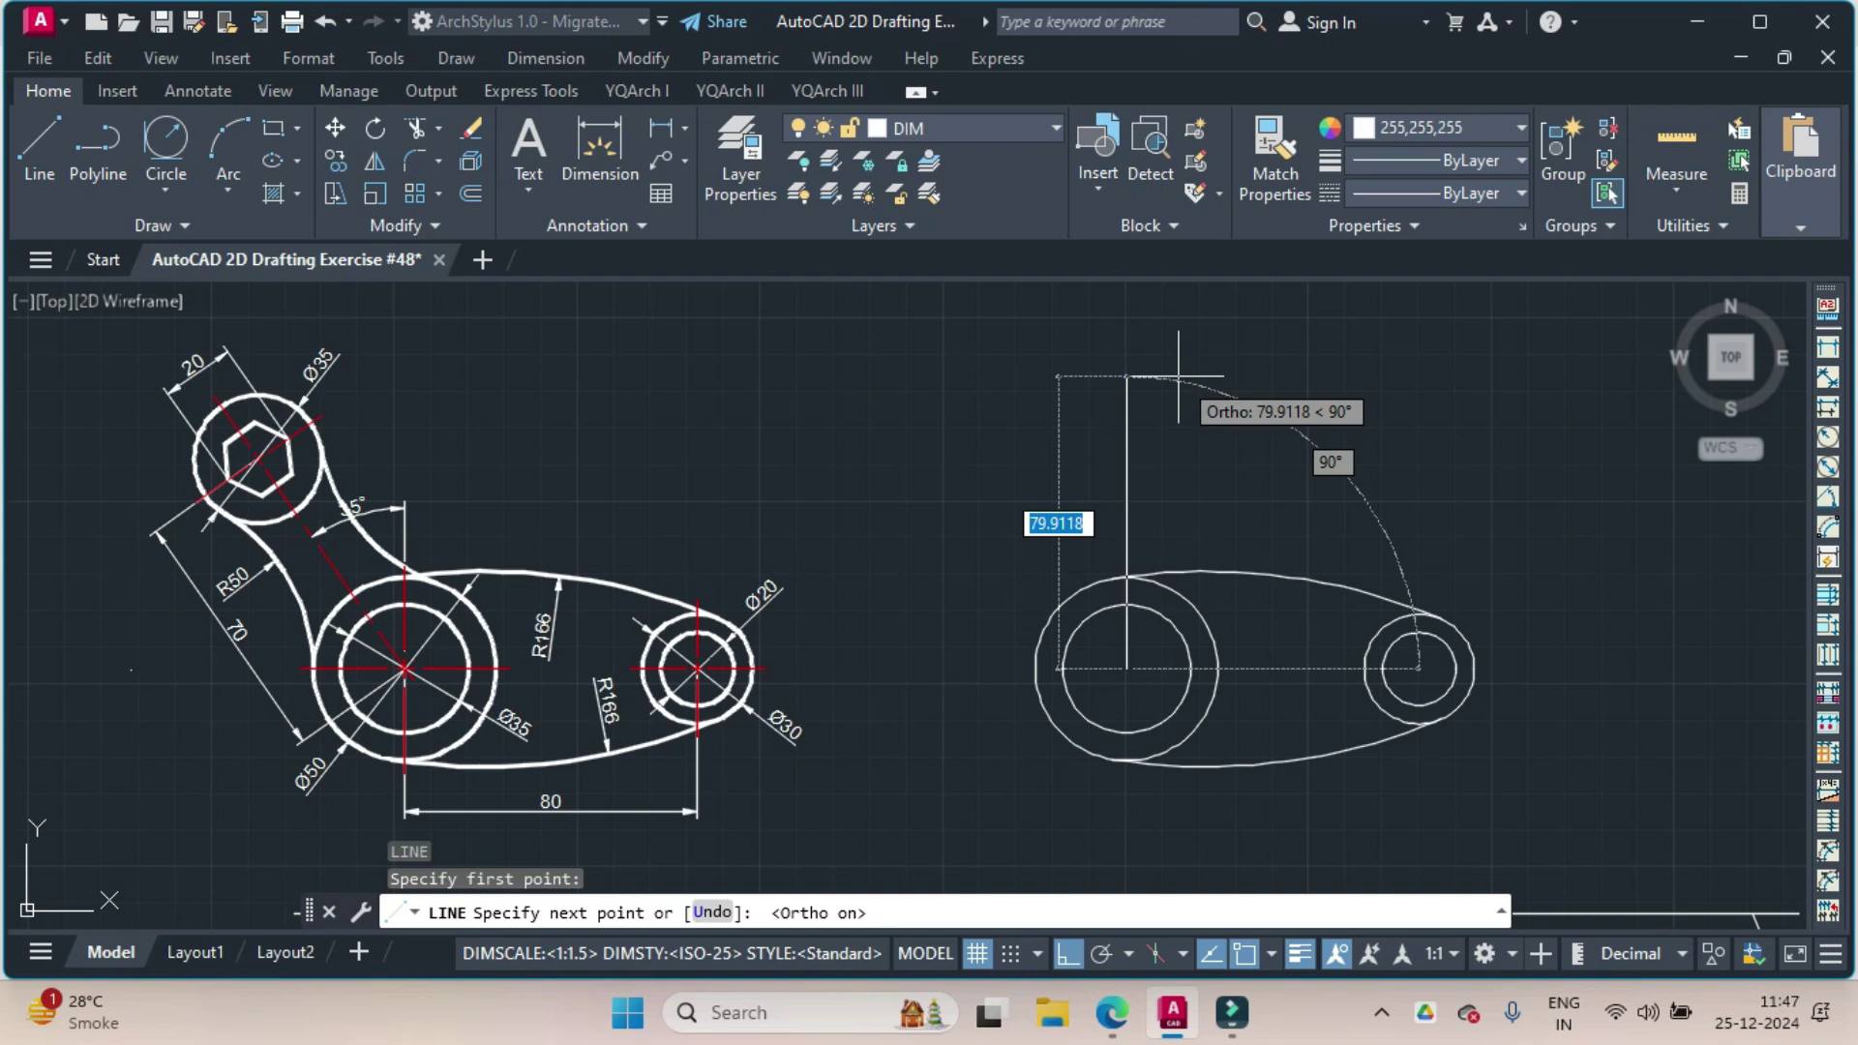
text(70)
key(Return)
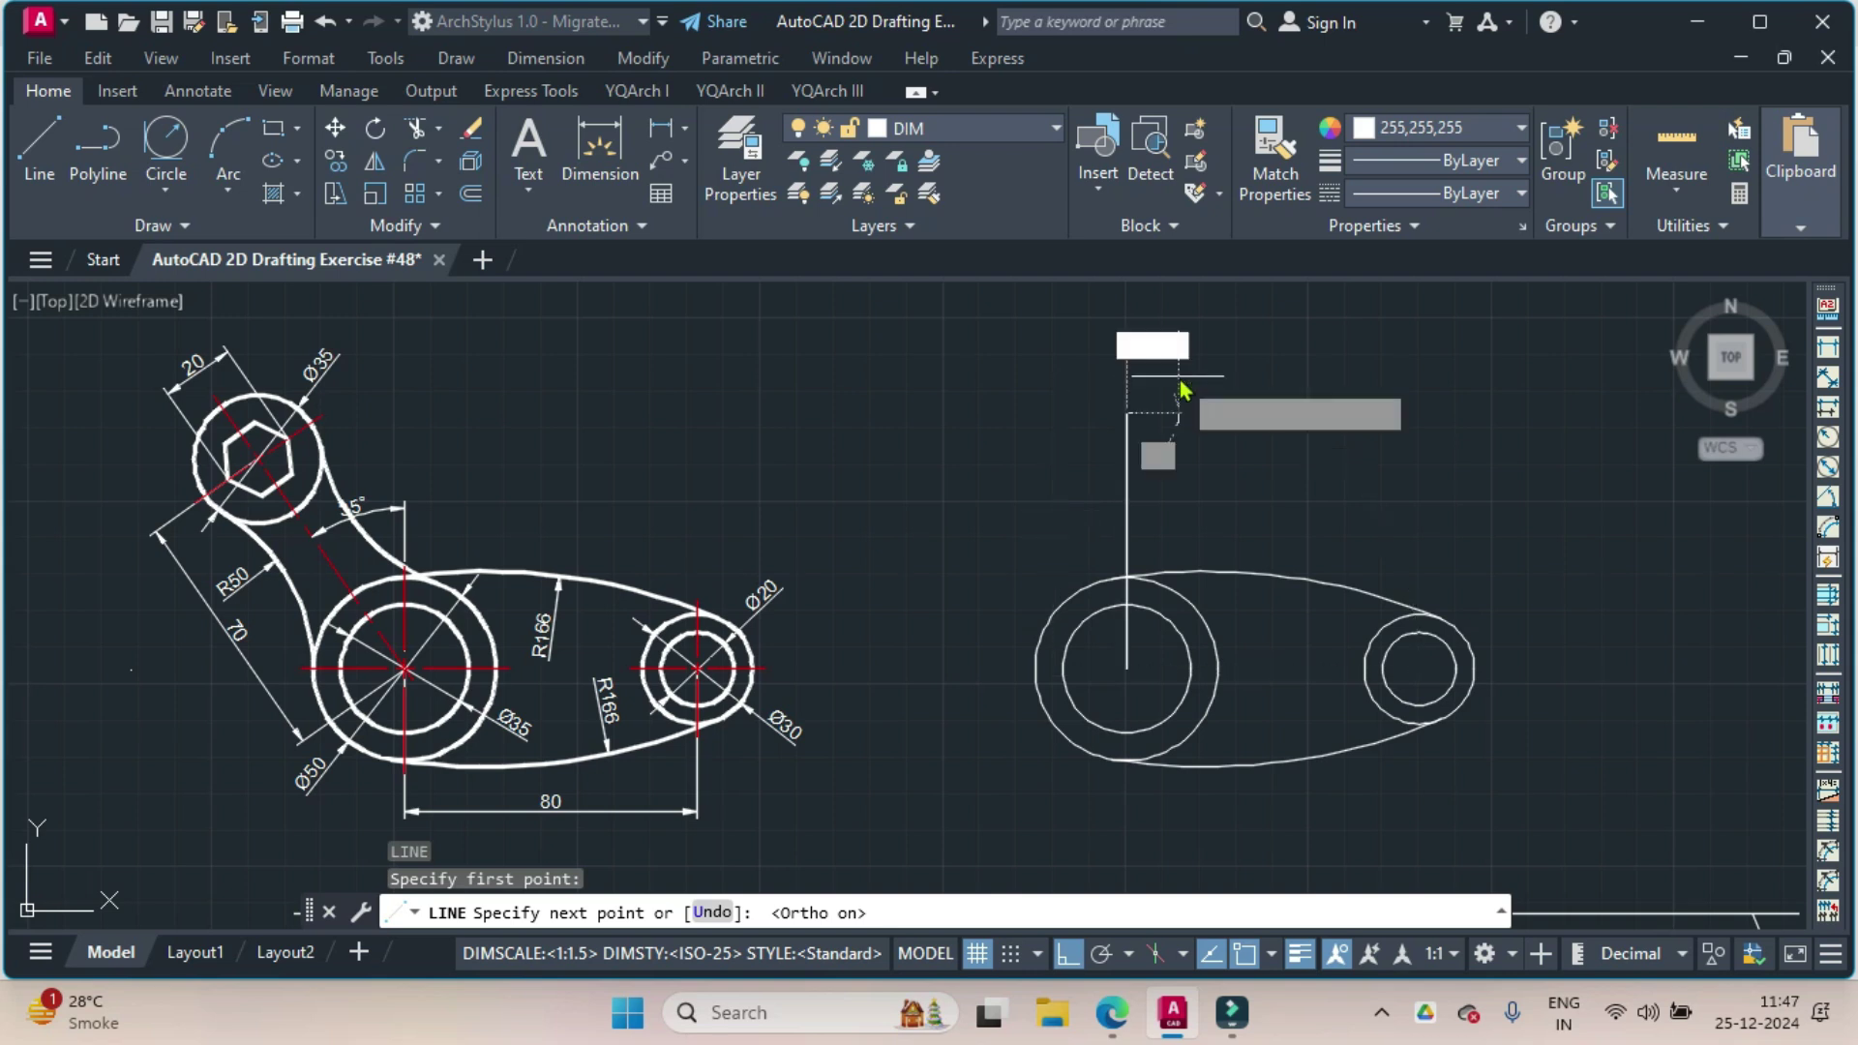
key(Return)
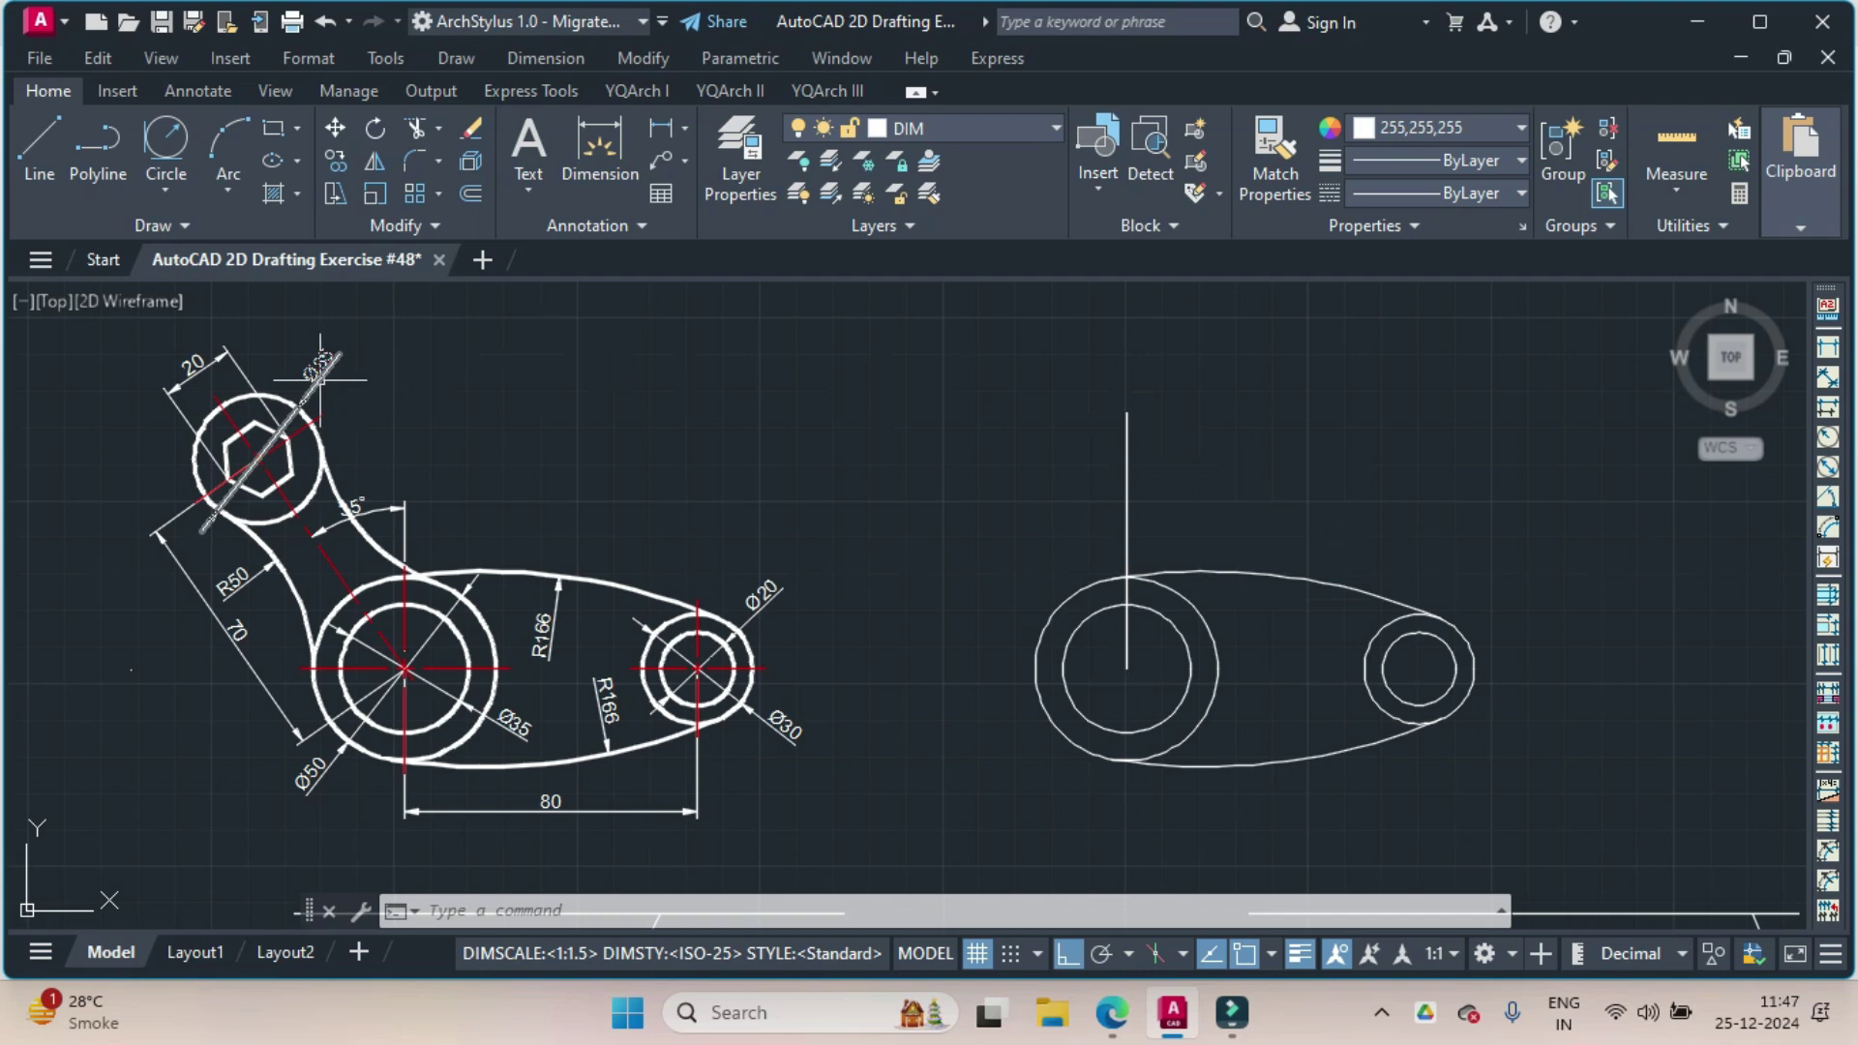
Draw a 35-diameter circle centred on the upper end of the 70-long vertical line.
click(176, 199)
click(242, 236)
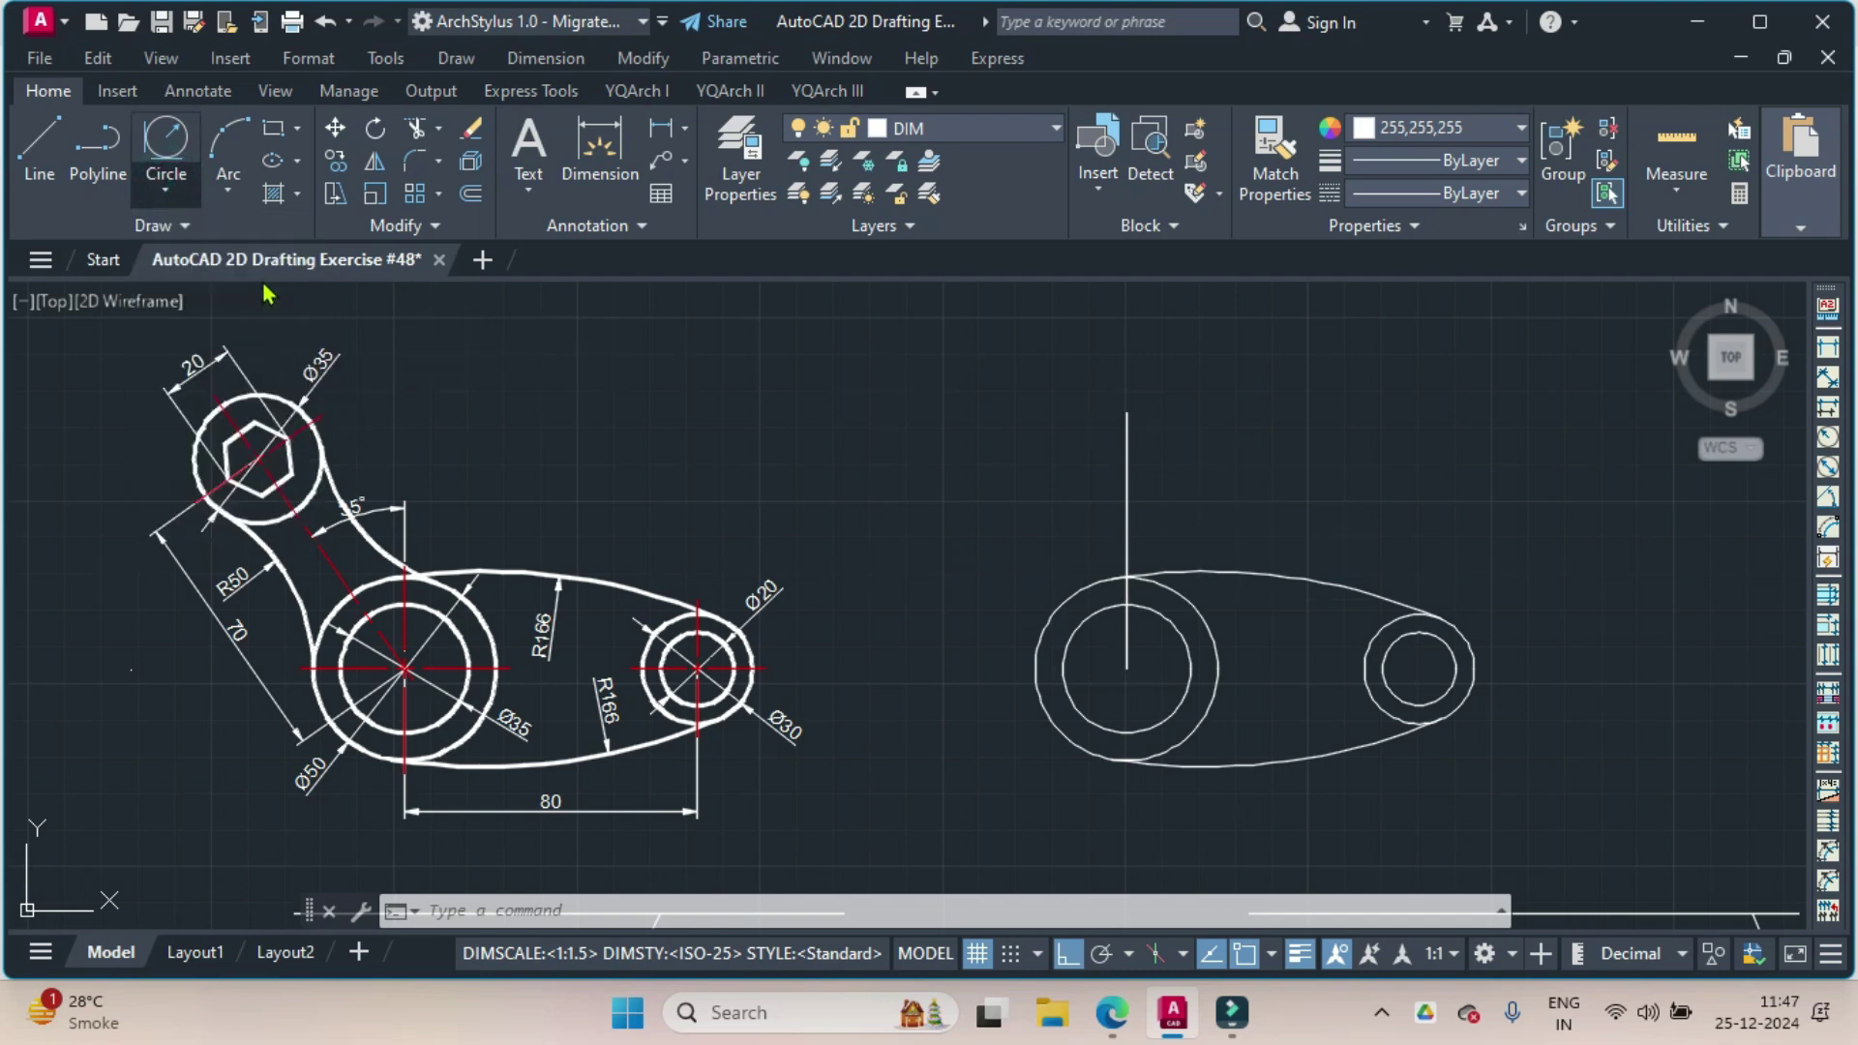
click(1127, 413)
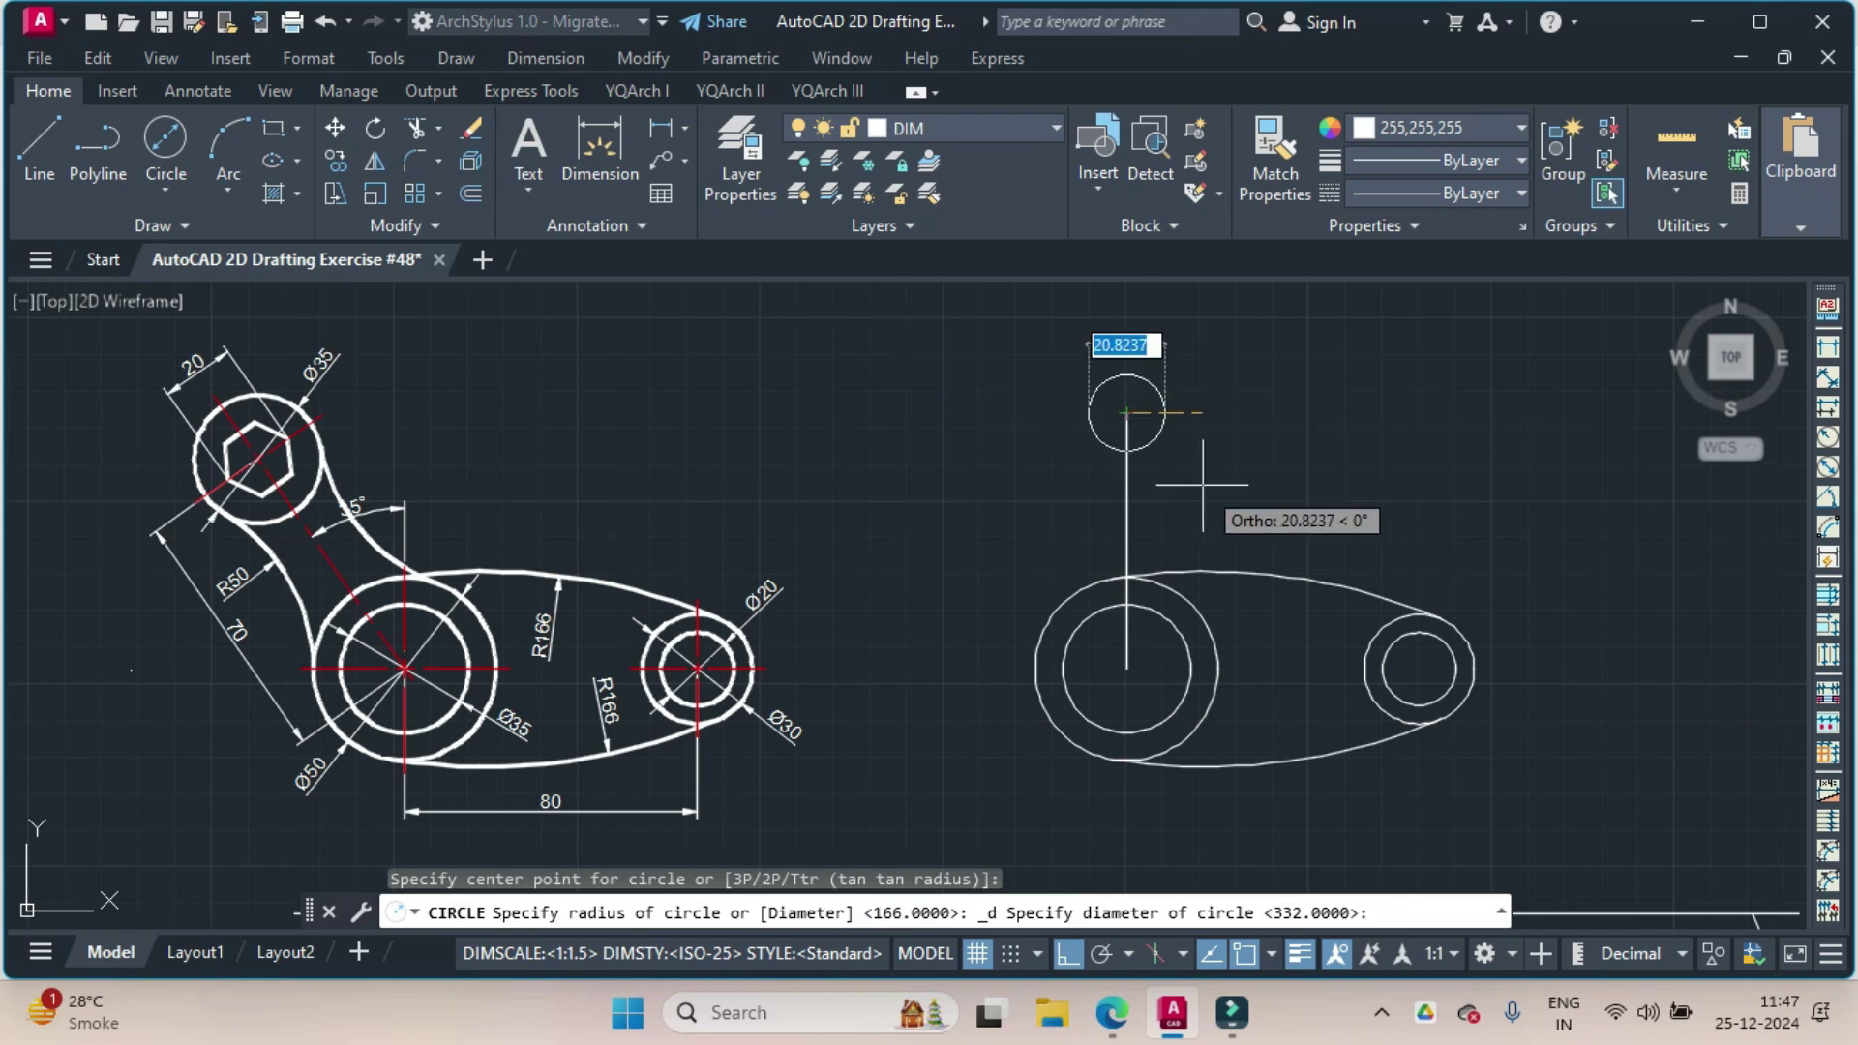
text(35)
key(Return)
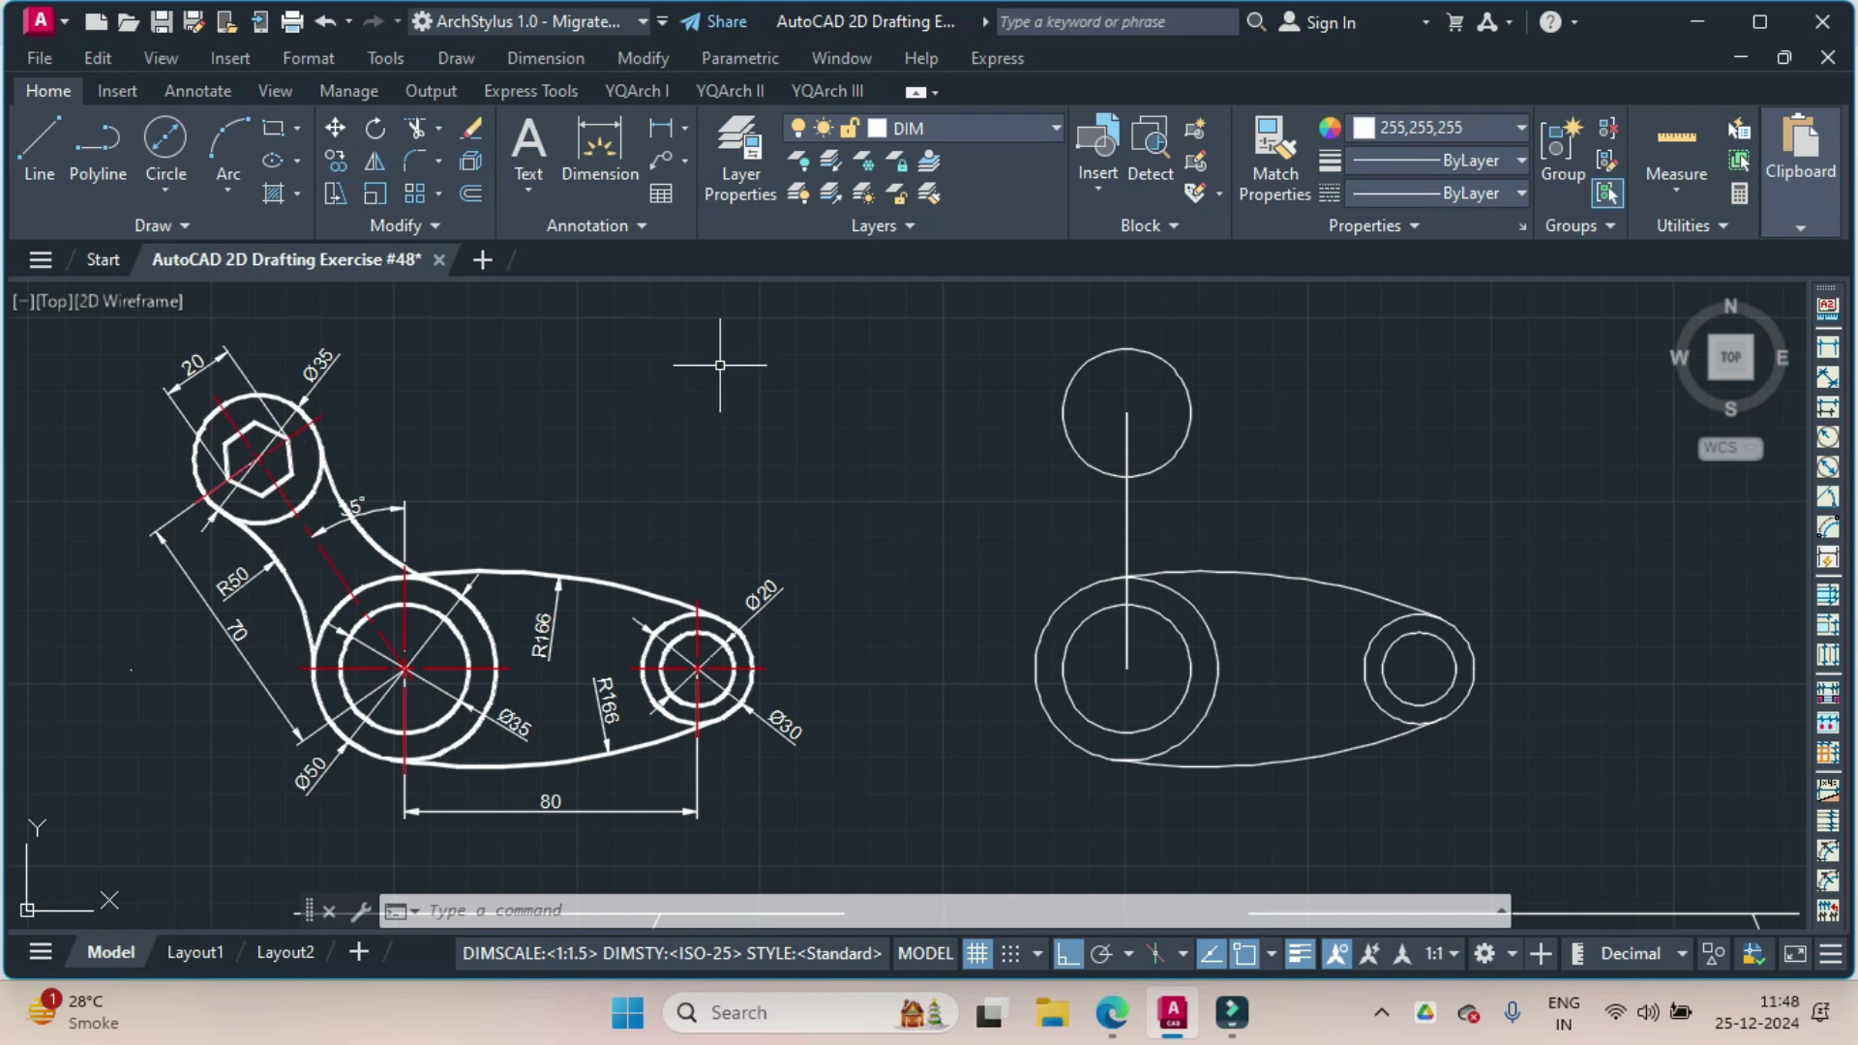
Draw a six-sided polygon inscribed in a radius 10 circle, centred in the new upper 35-diameter circle.
click(300, 145)
click(318, 226)
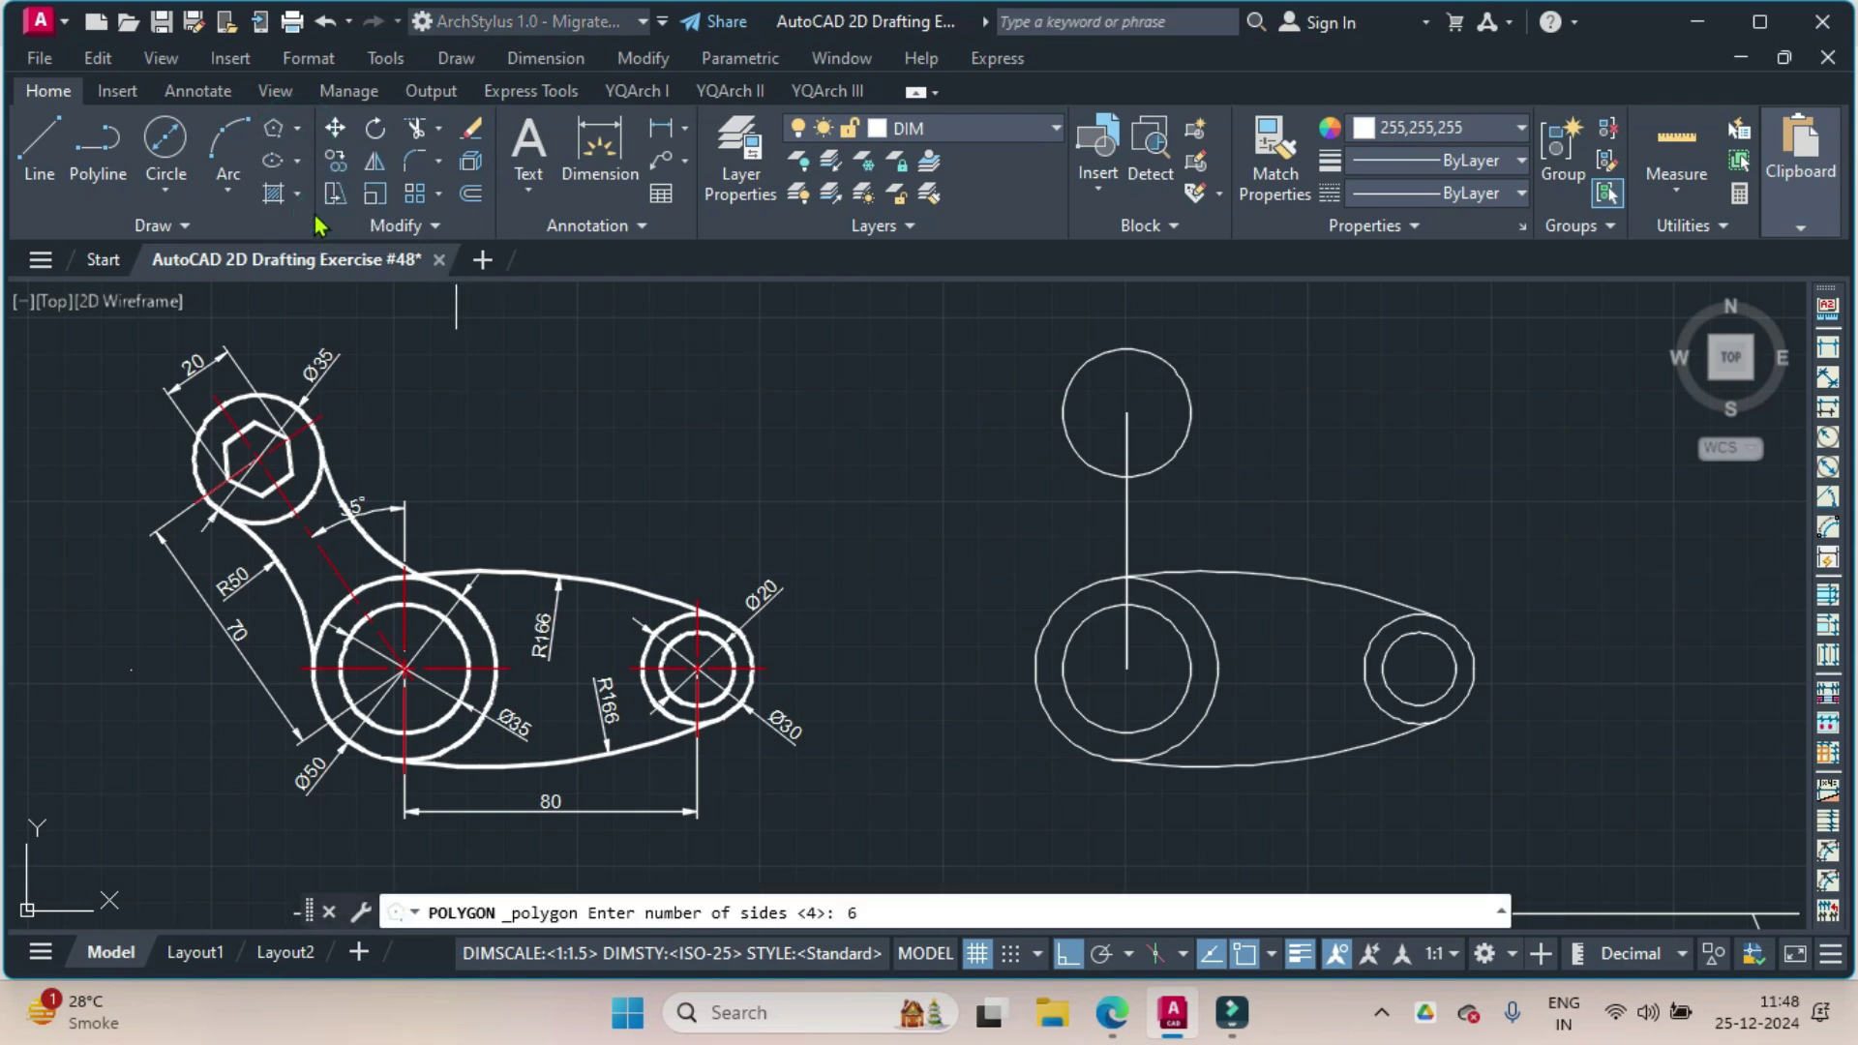
text(6)
key(Return)
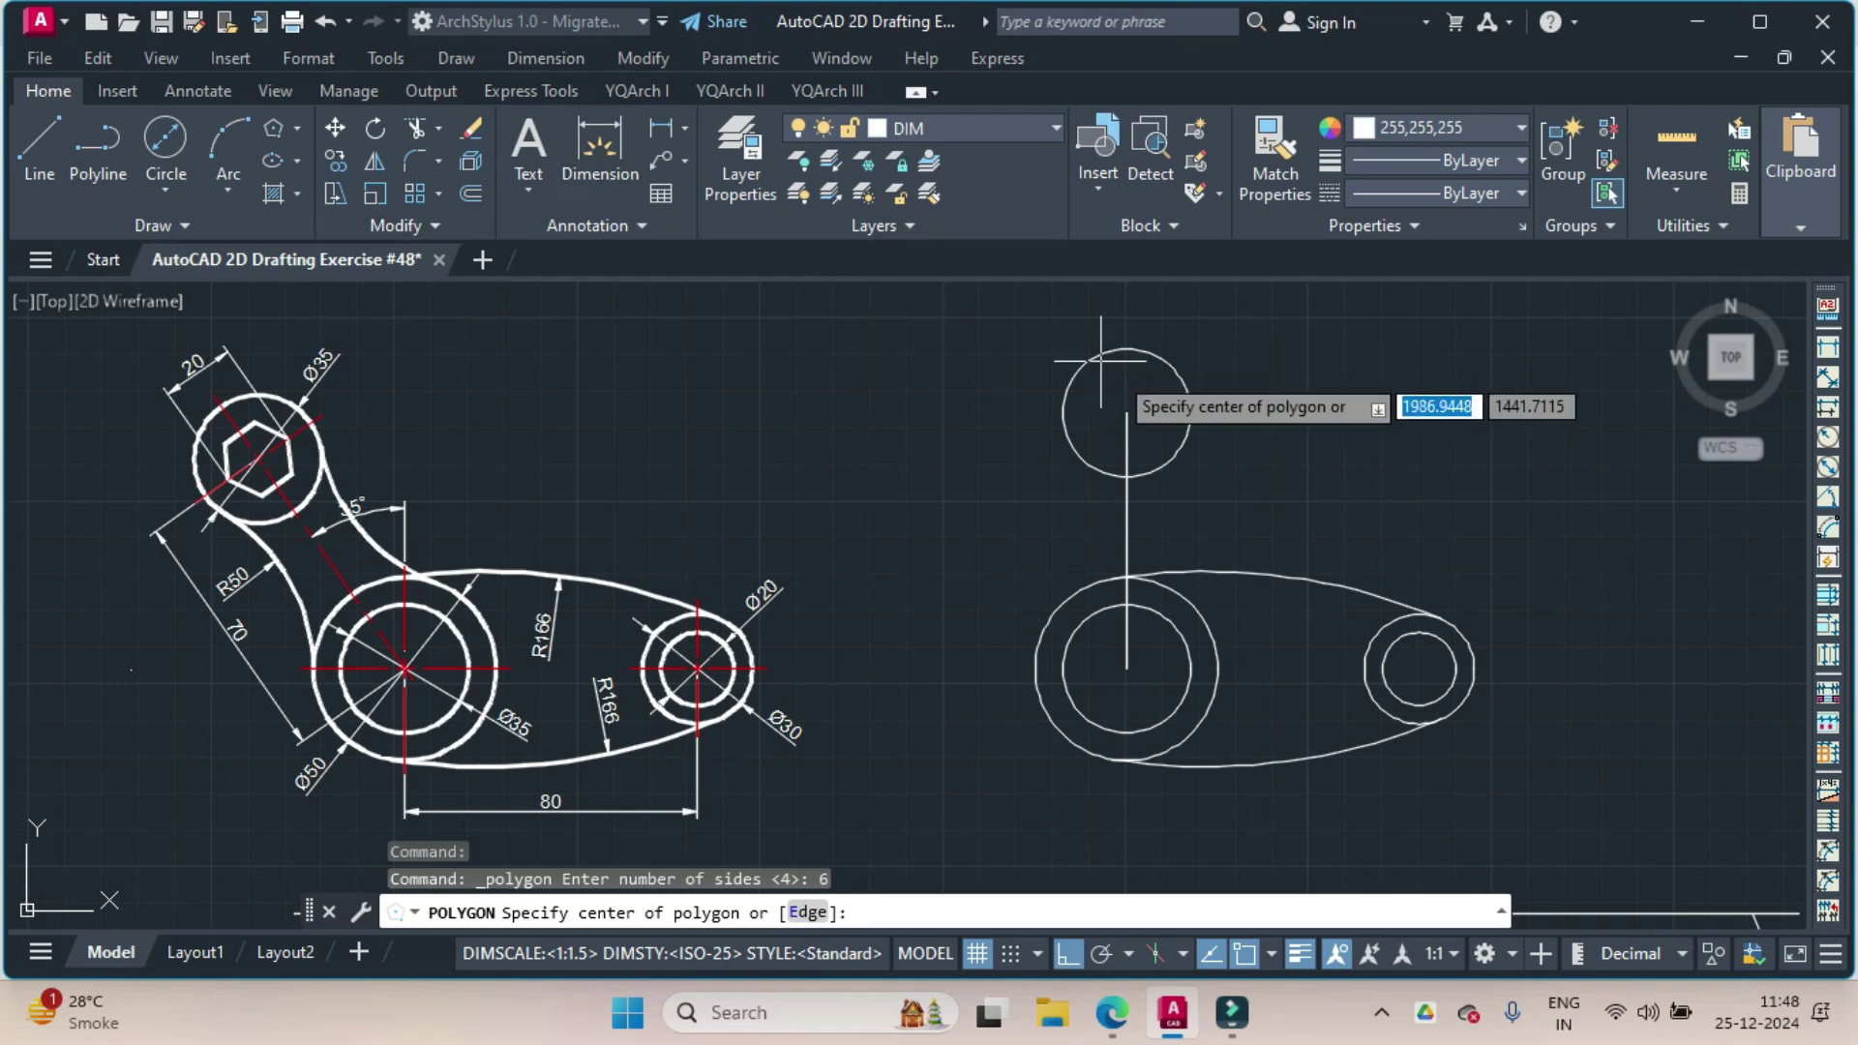
click(1127, 414)
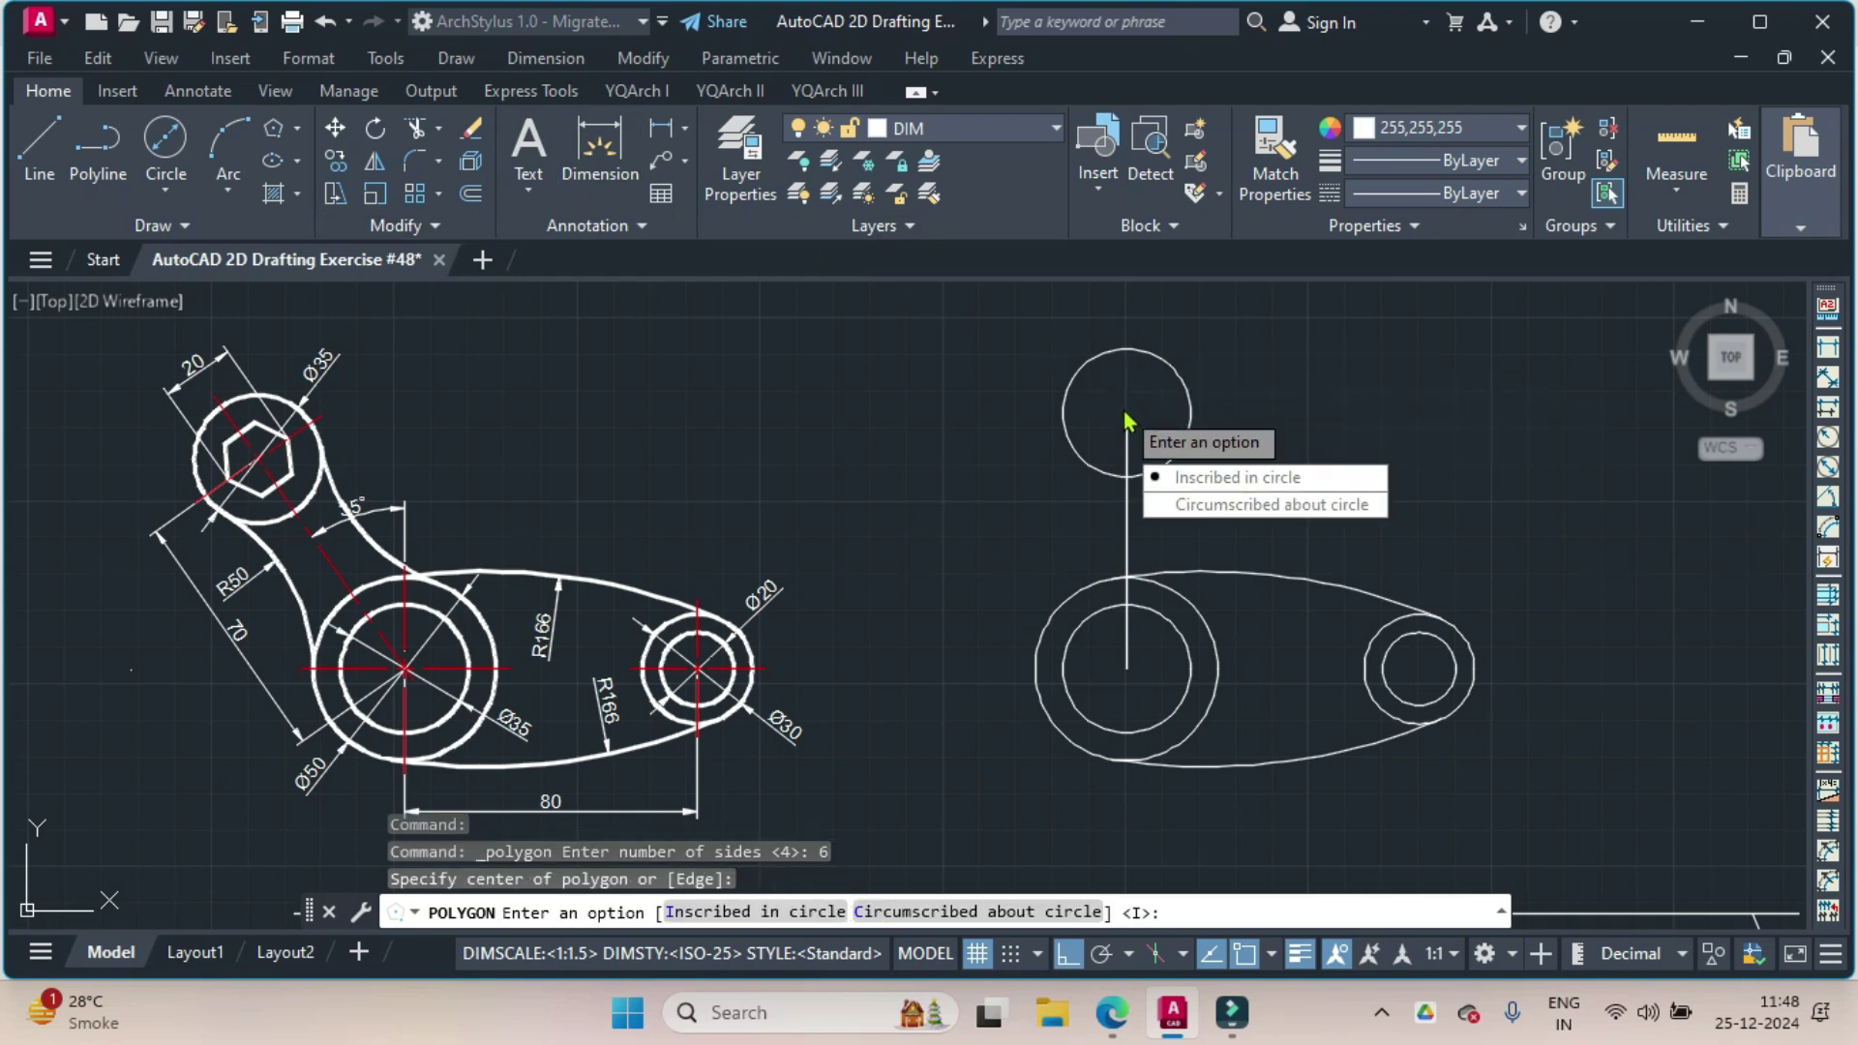
click(1213, 477)
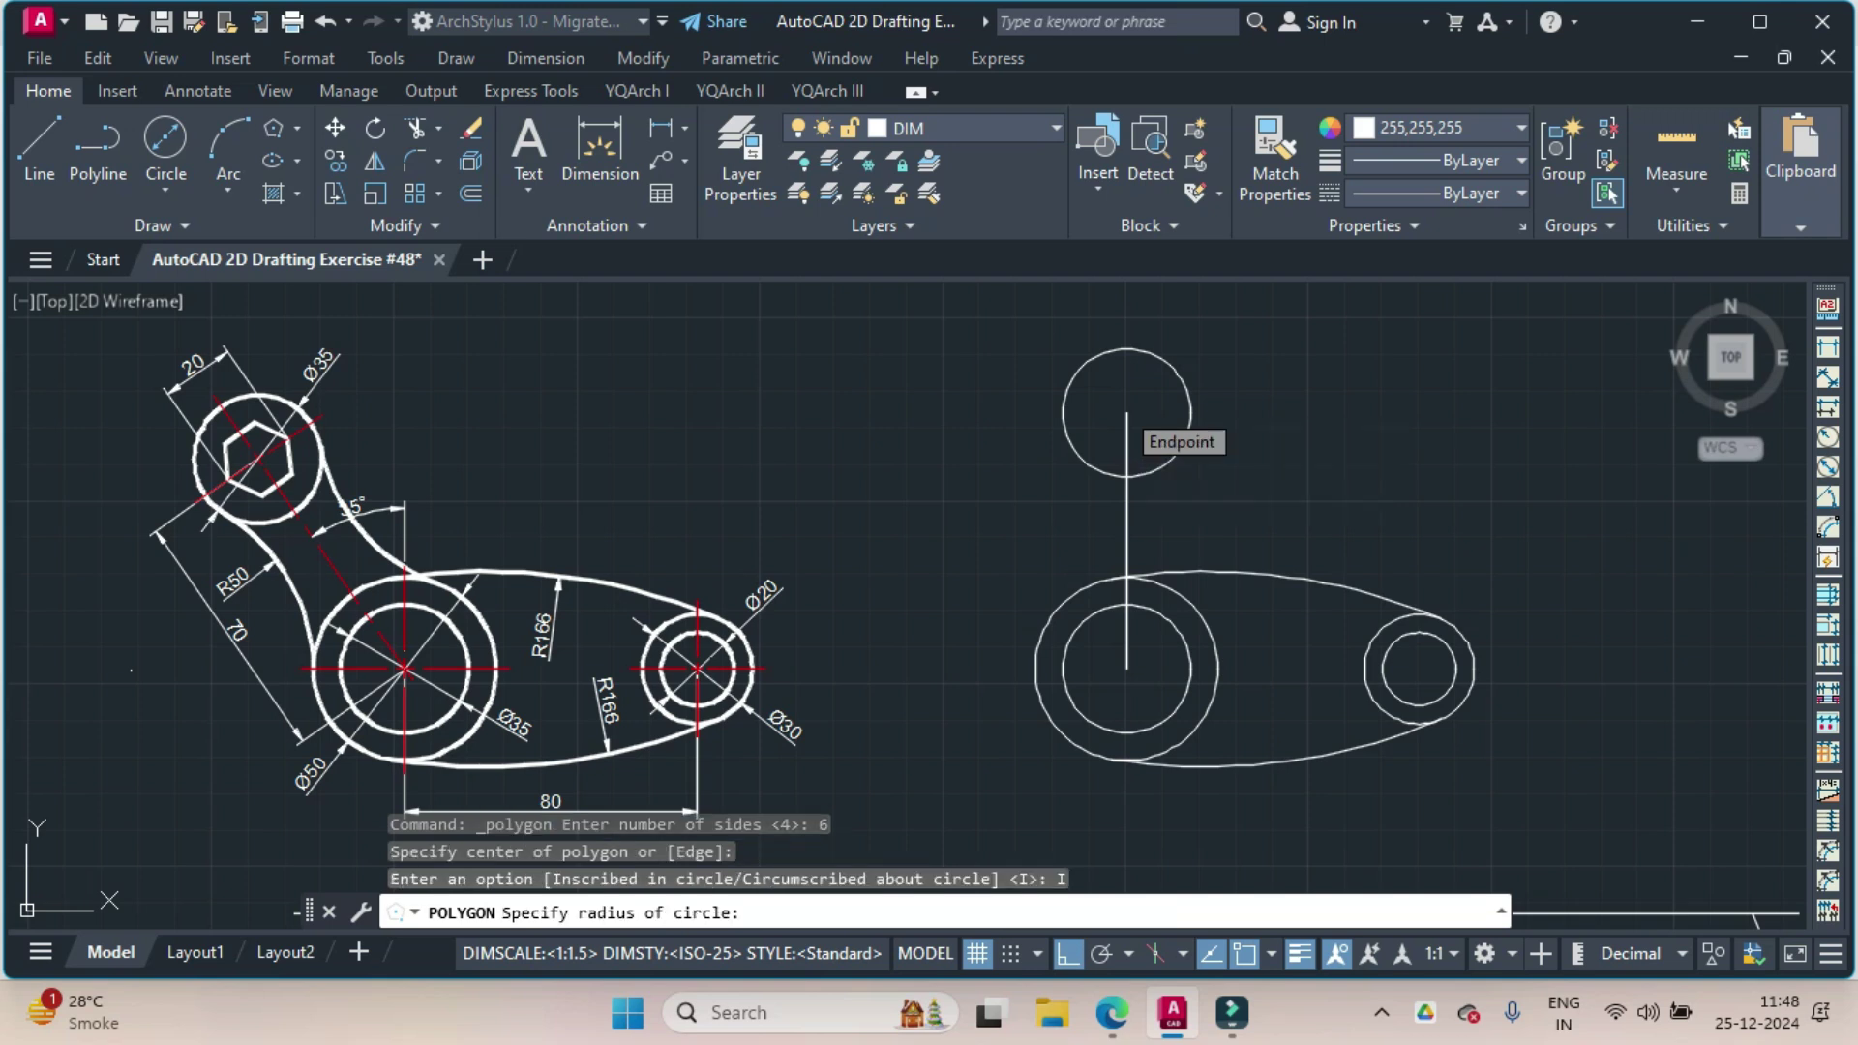
text(10)
key(Return)
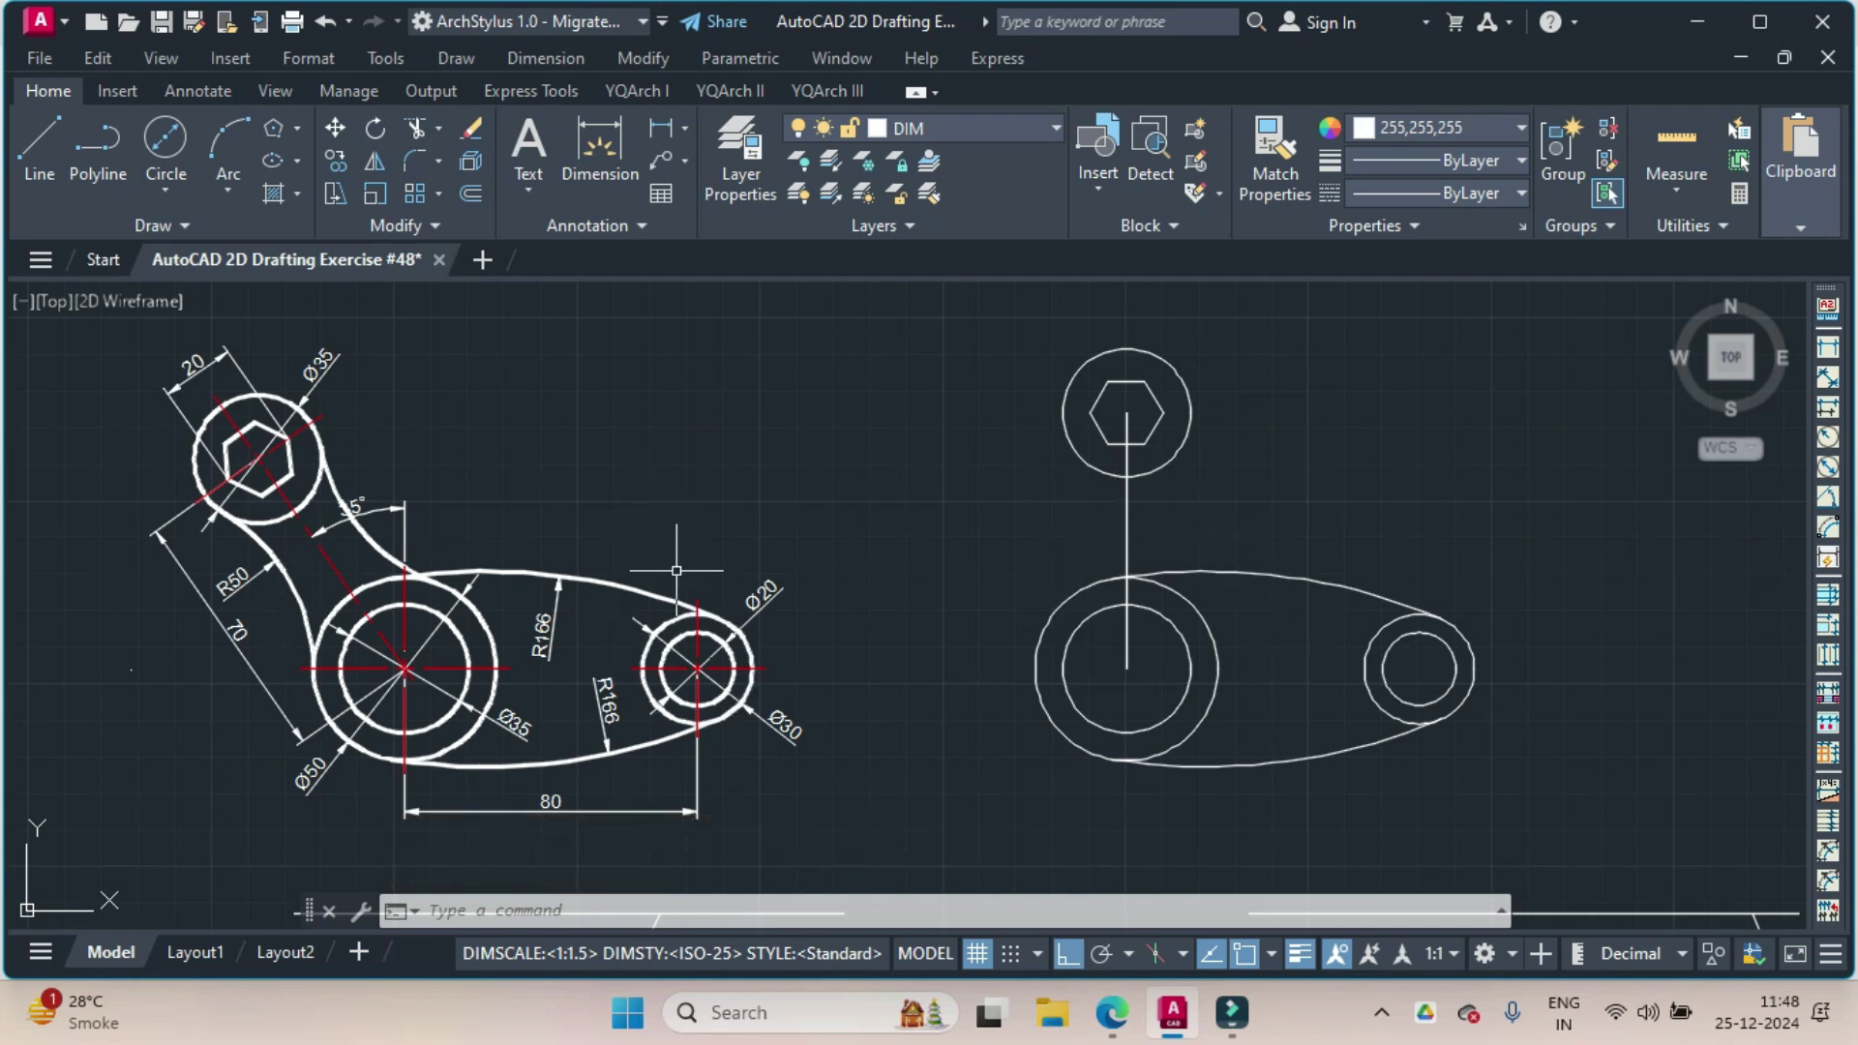
Add a radius 50 fillet between the right sides of the upper 35-diameter circle and the 50-diameter circle.
text(FILLET)
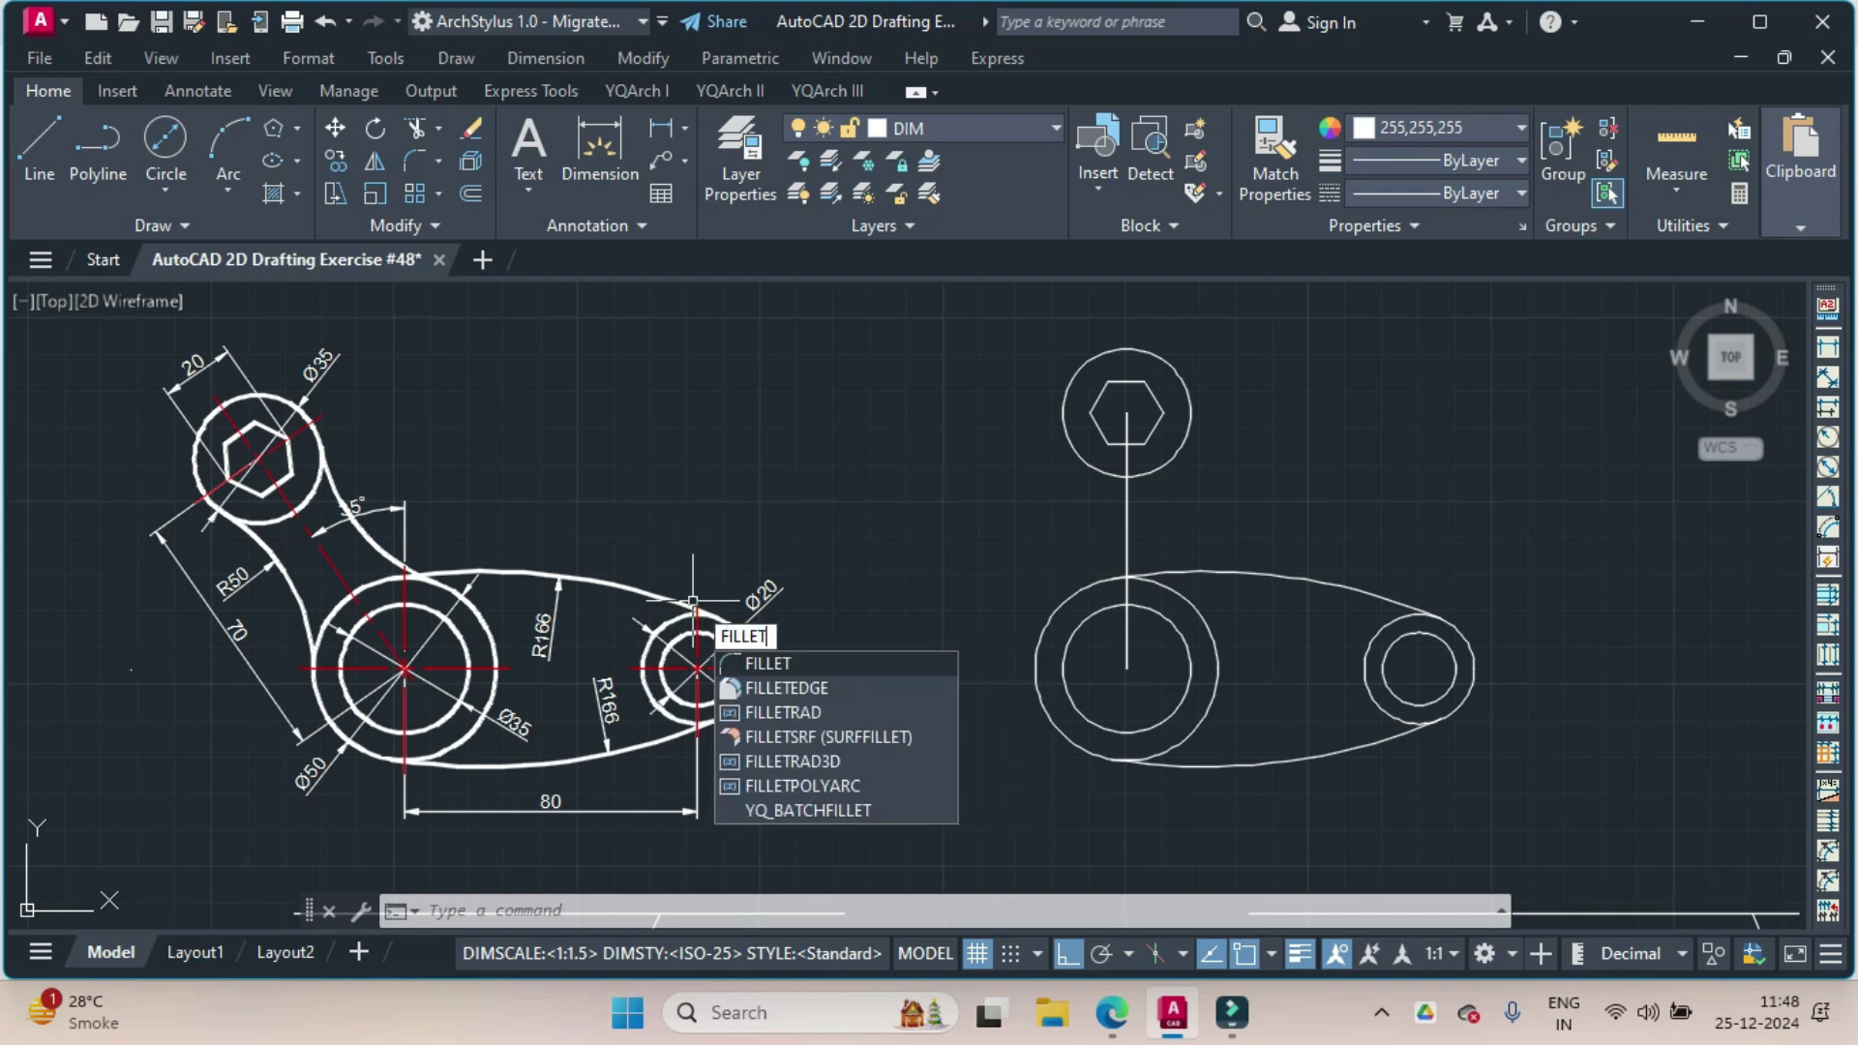
key(Return)
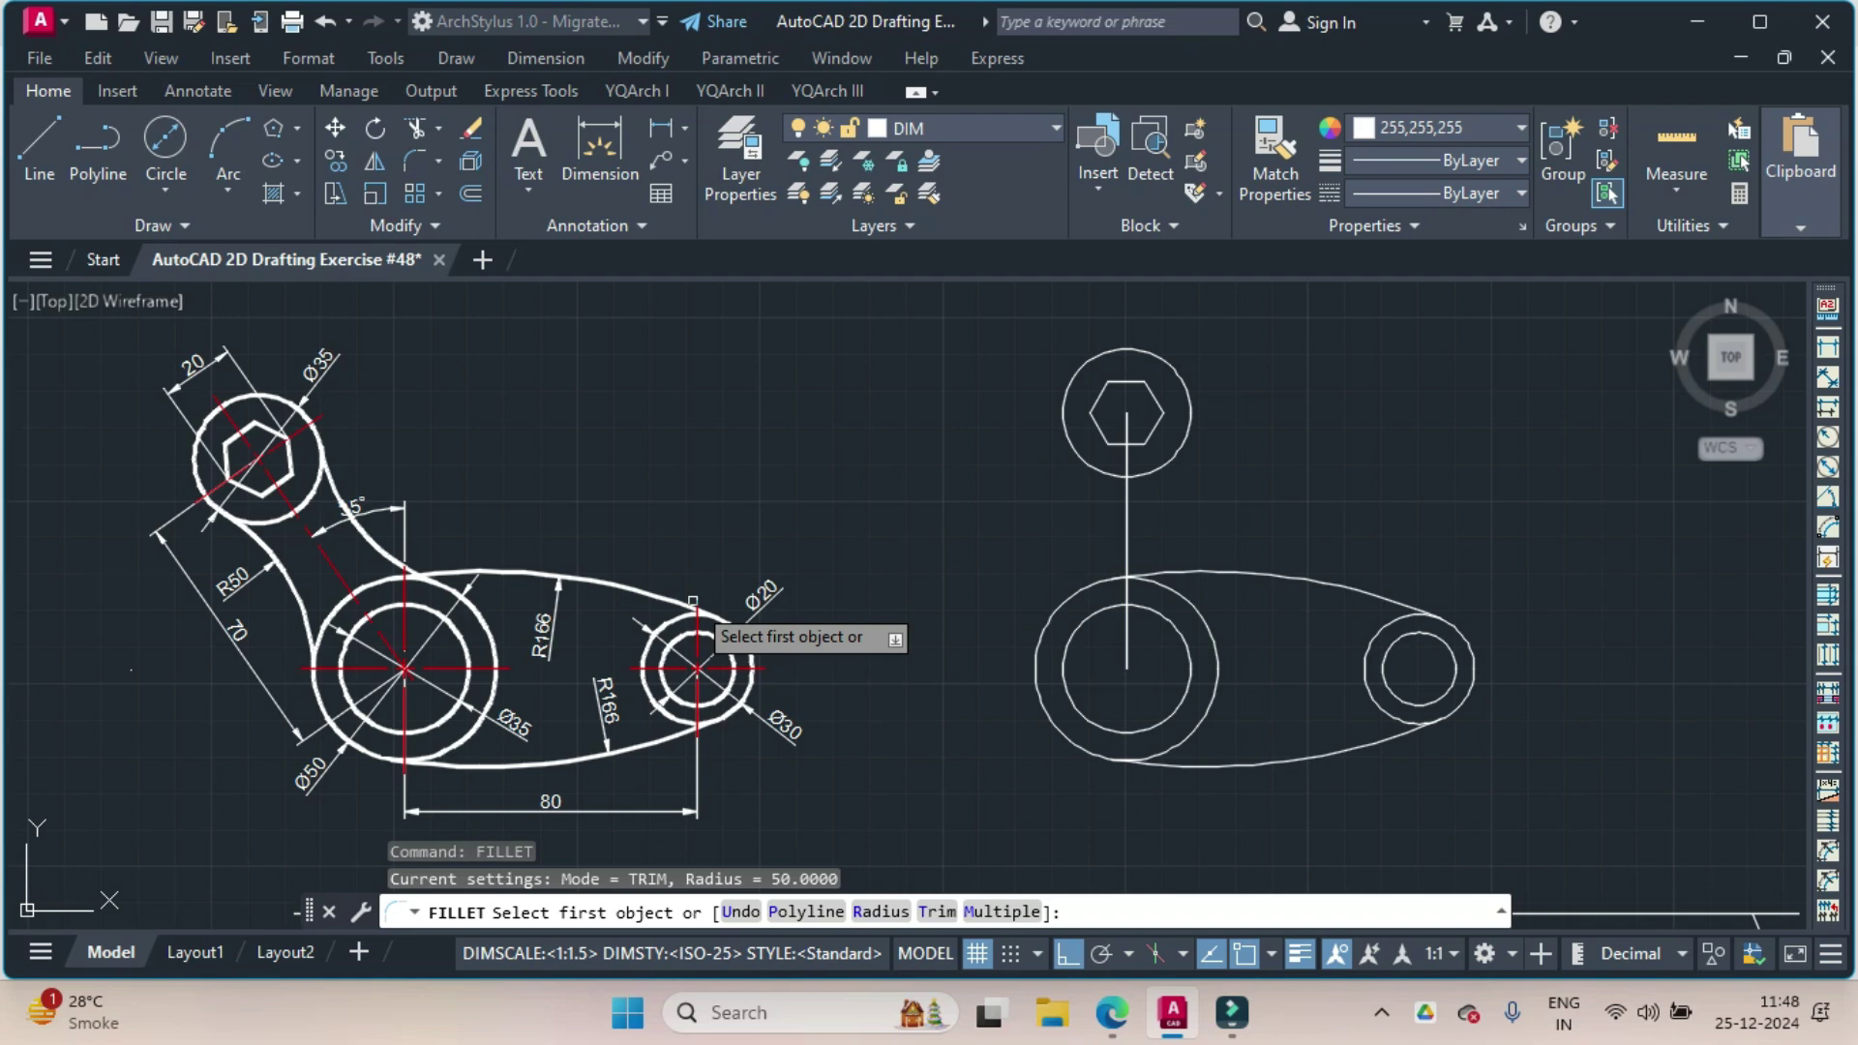
text(r)
key(Return)
text(50)
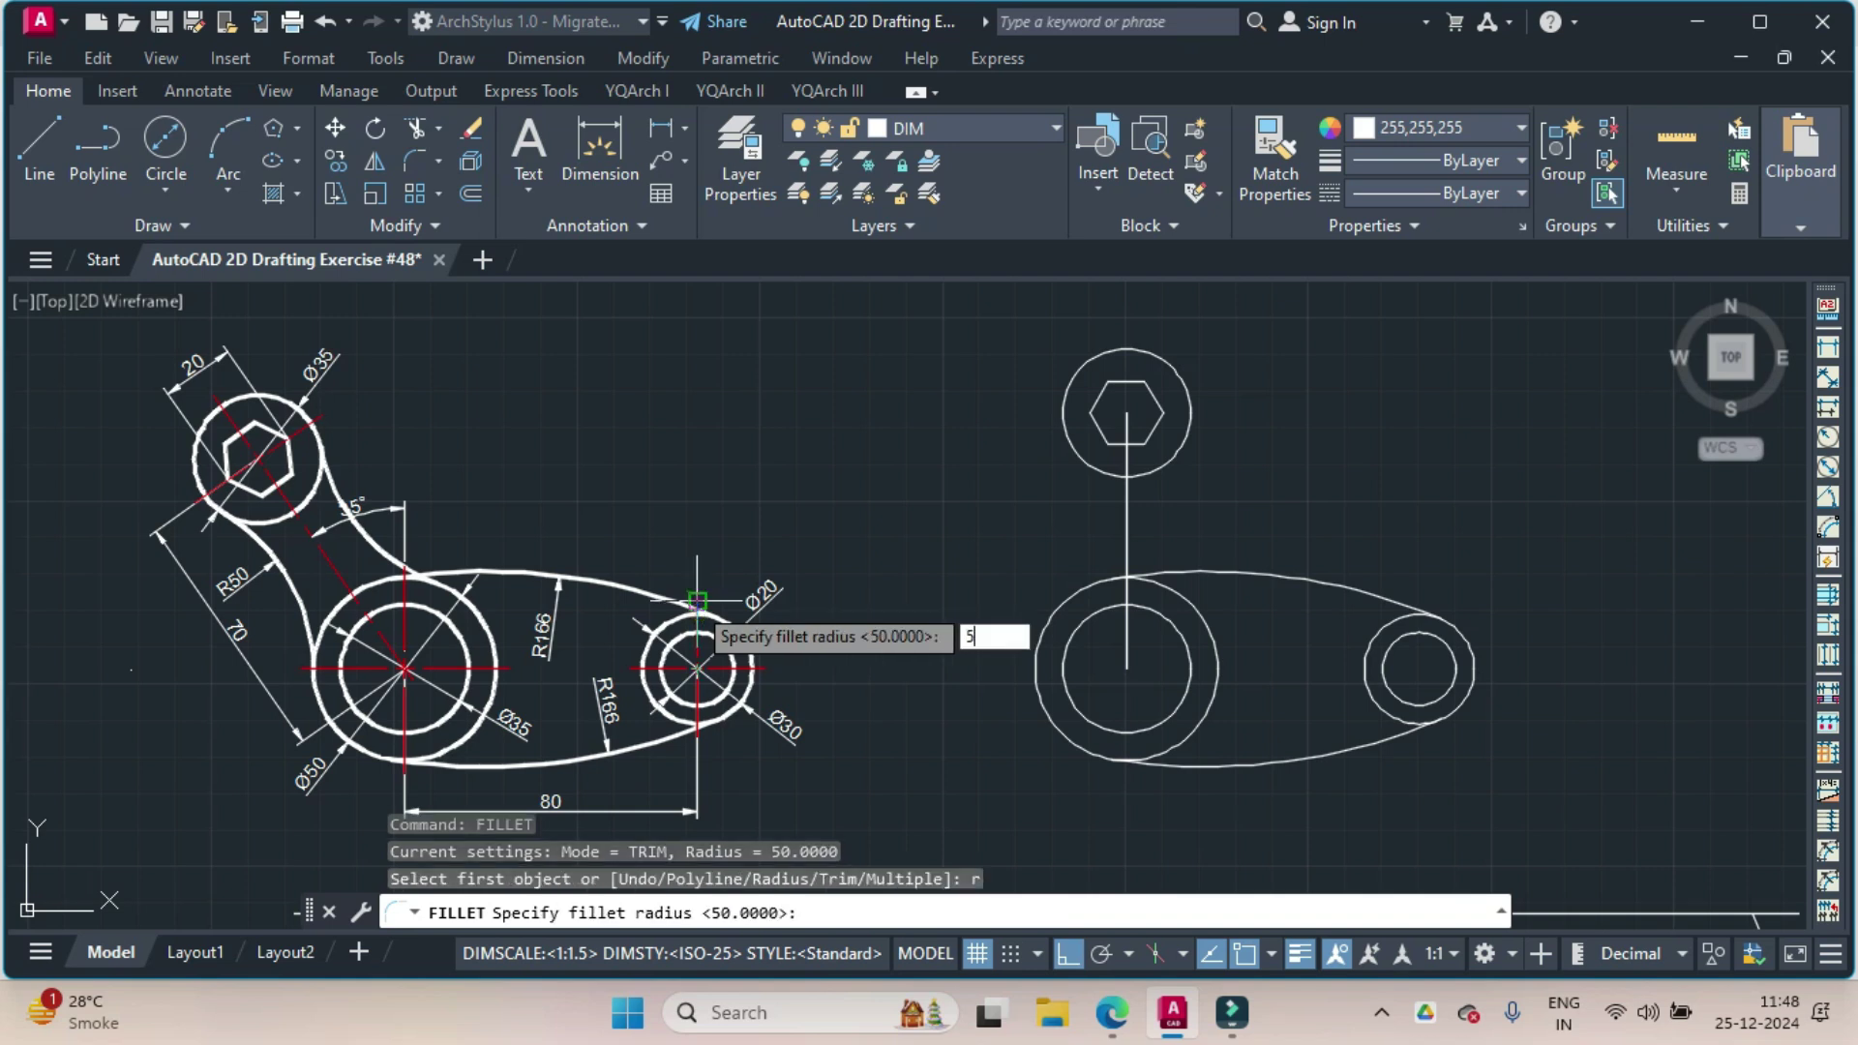
key(Return)
click(1166, 466)
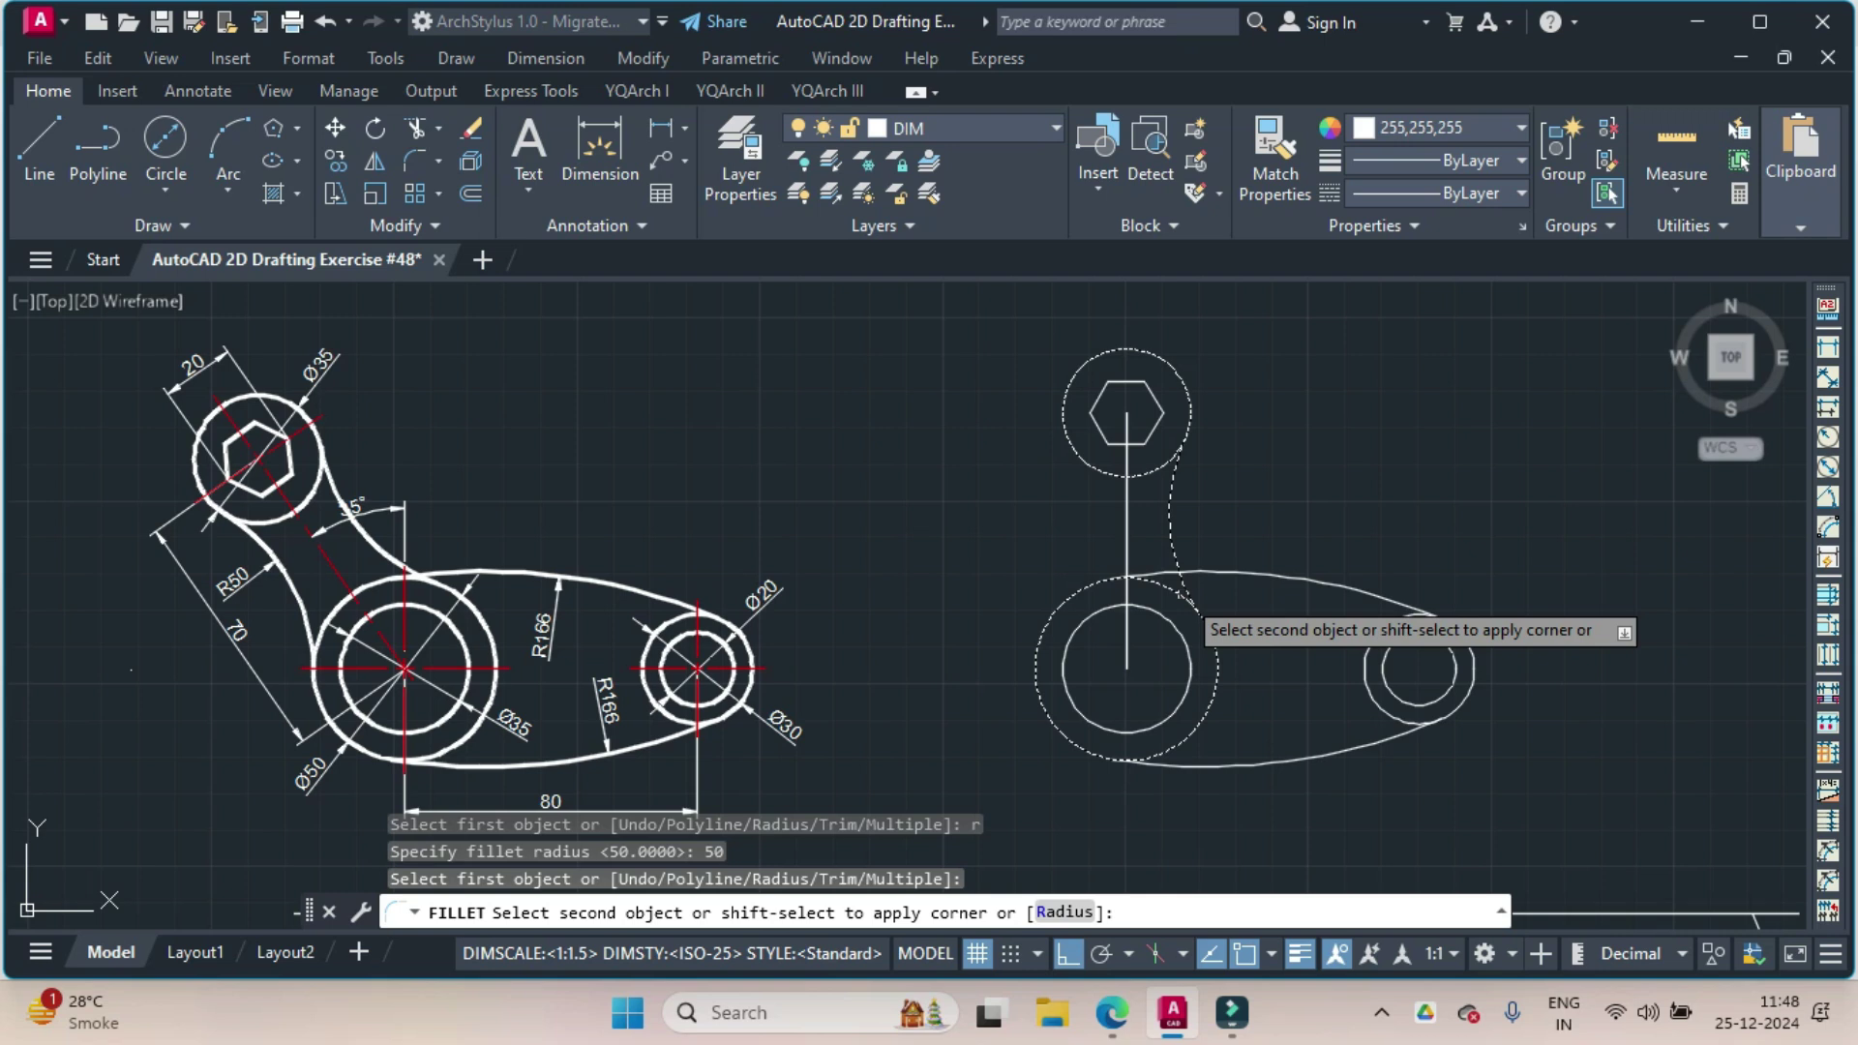
click(1192, 608)
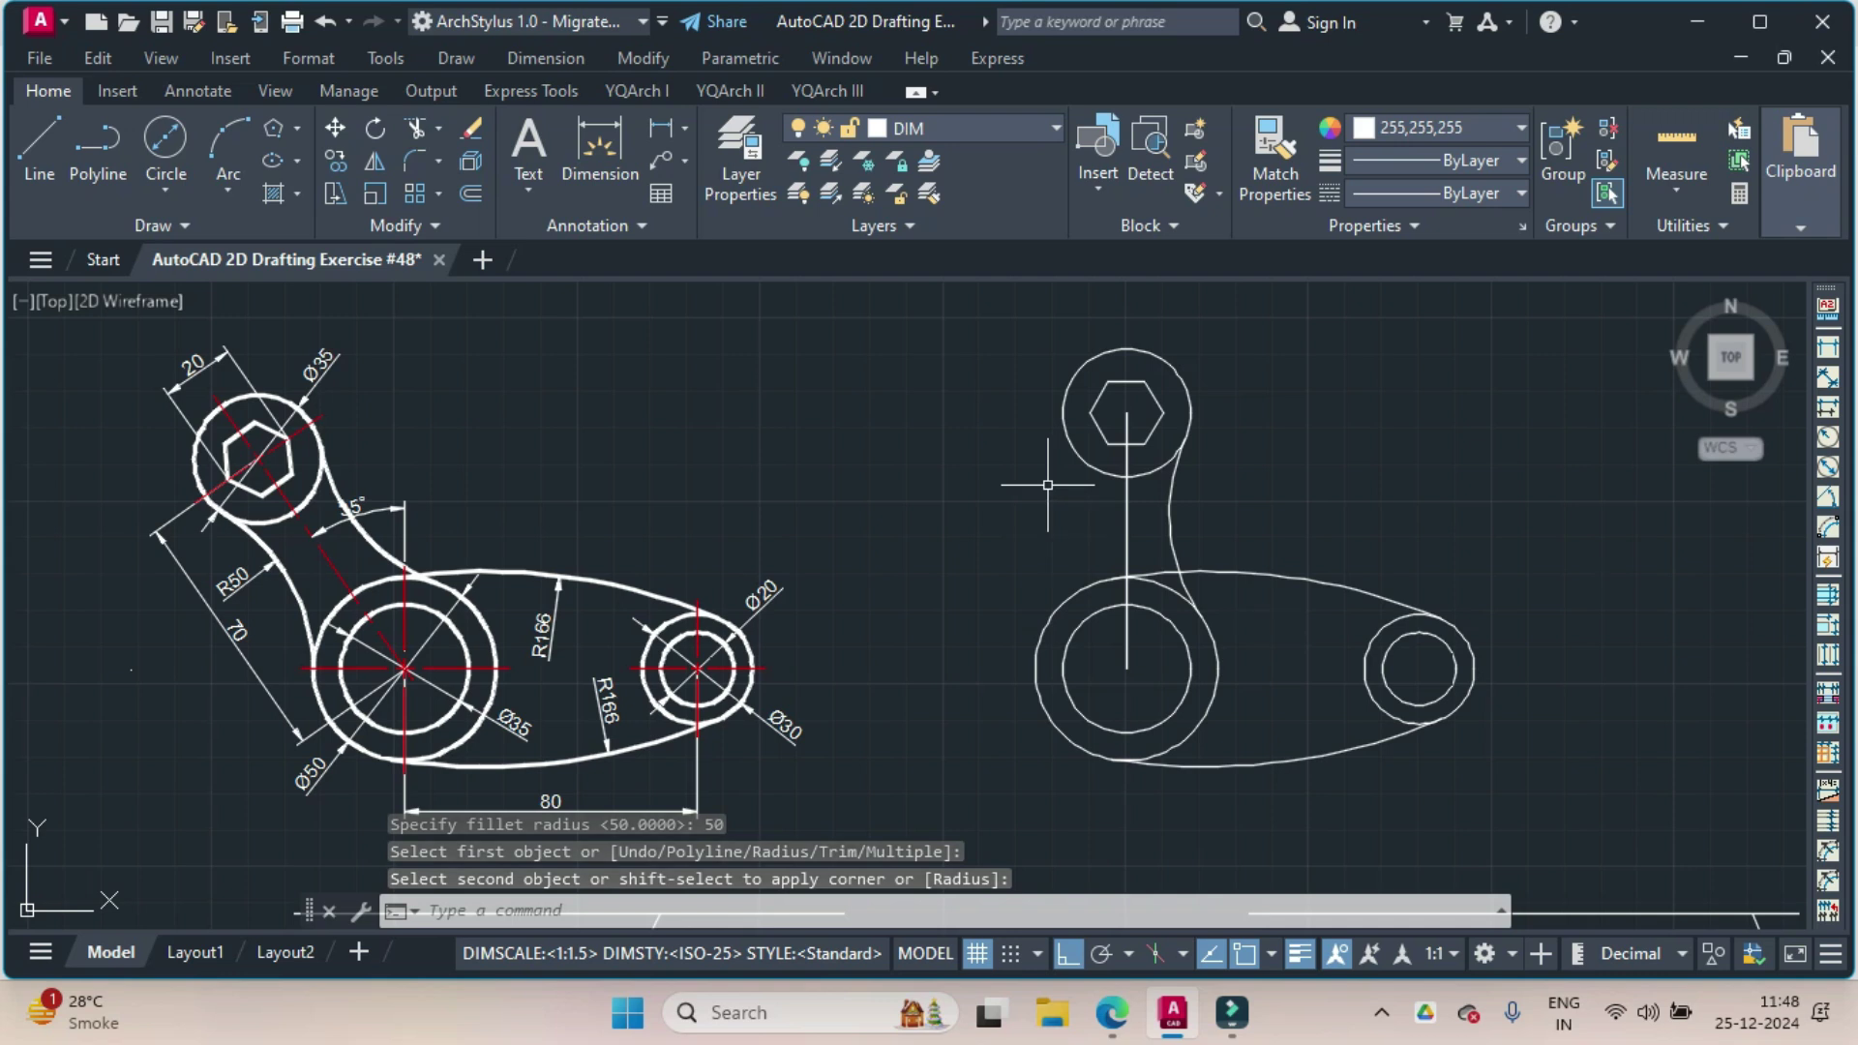
Add a matching radius 50 fillet between the left sides of the upper 35-diameter circle and the 50-diameter circle.
key(Return)
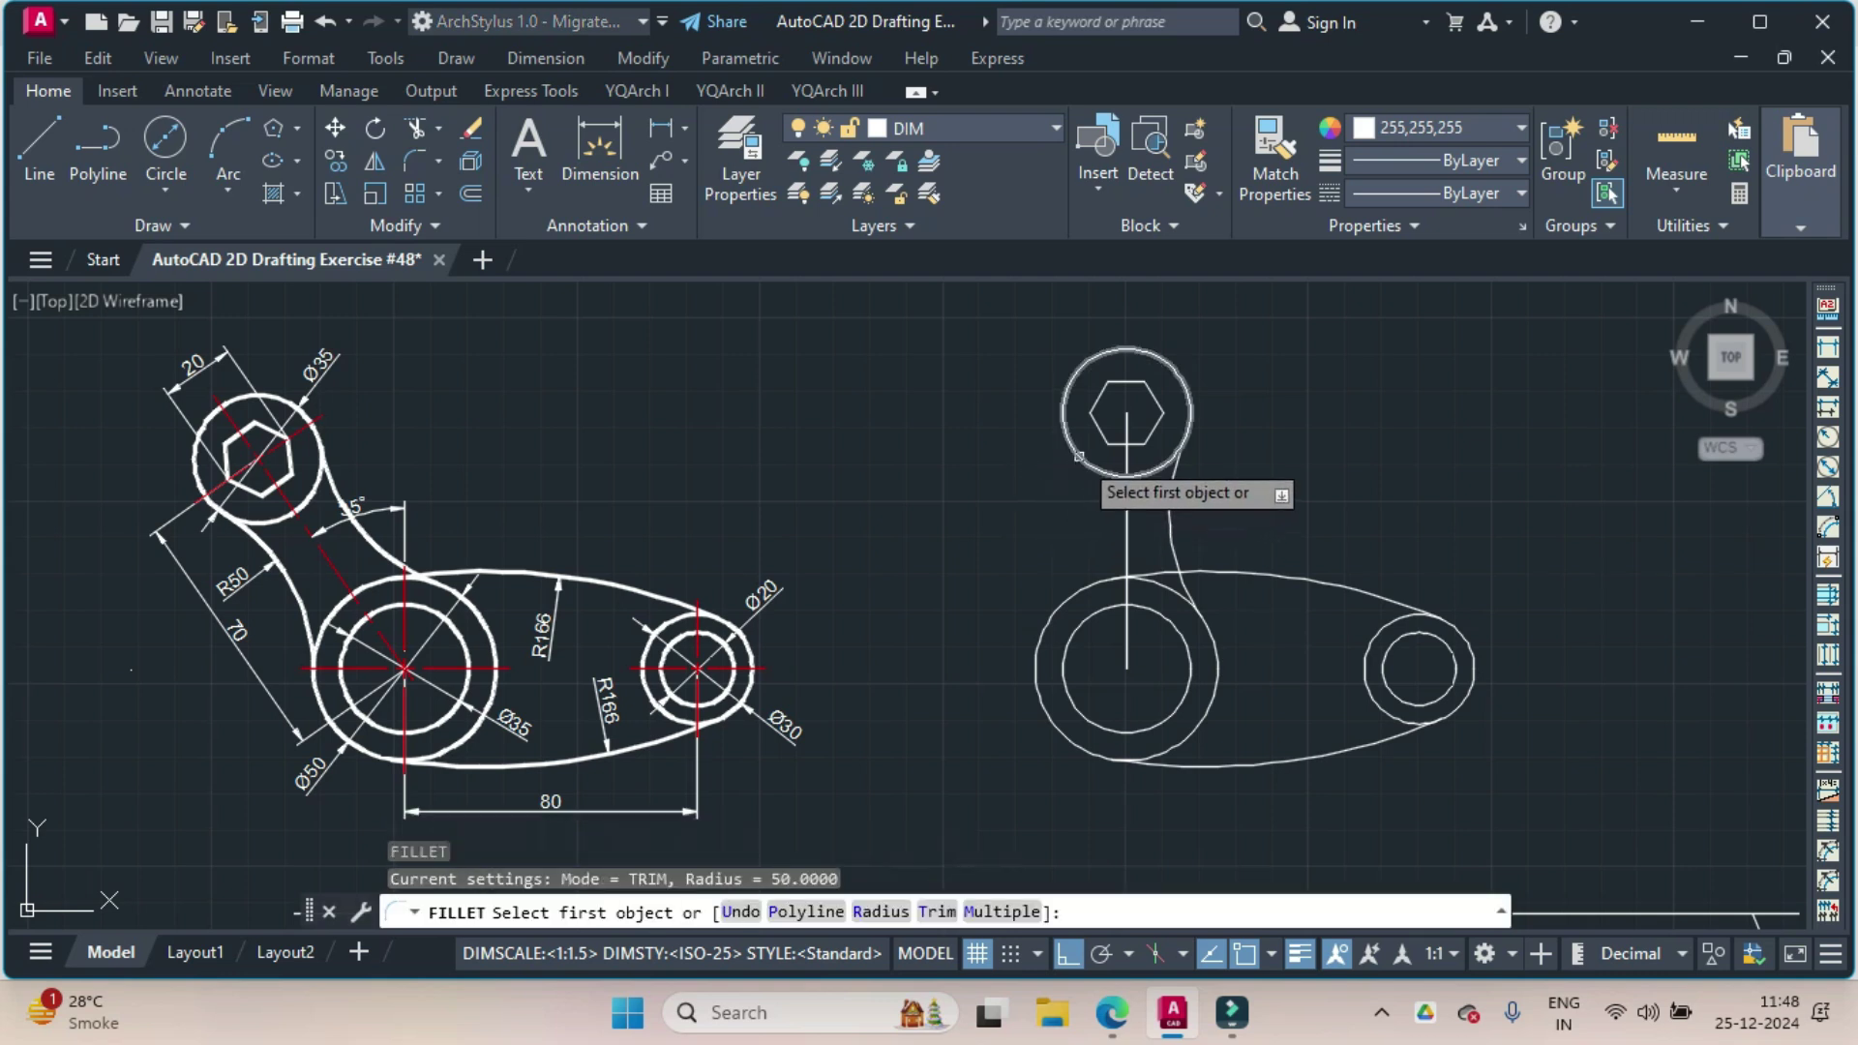
click(1079, 455)
click(1053, 617)
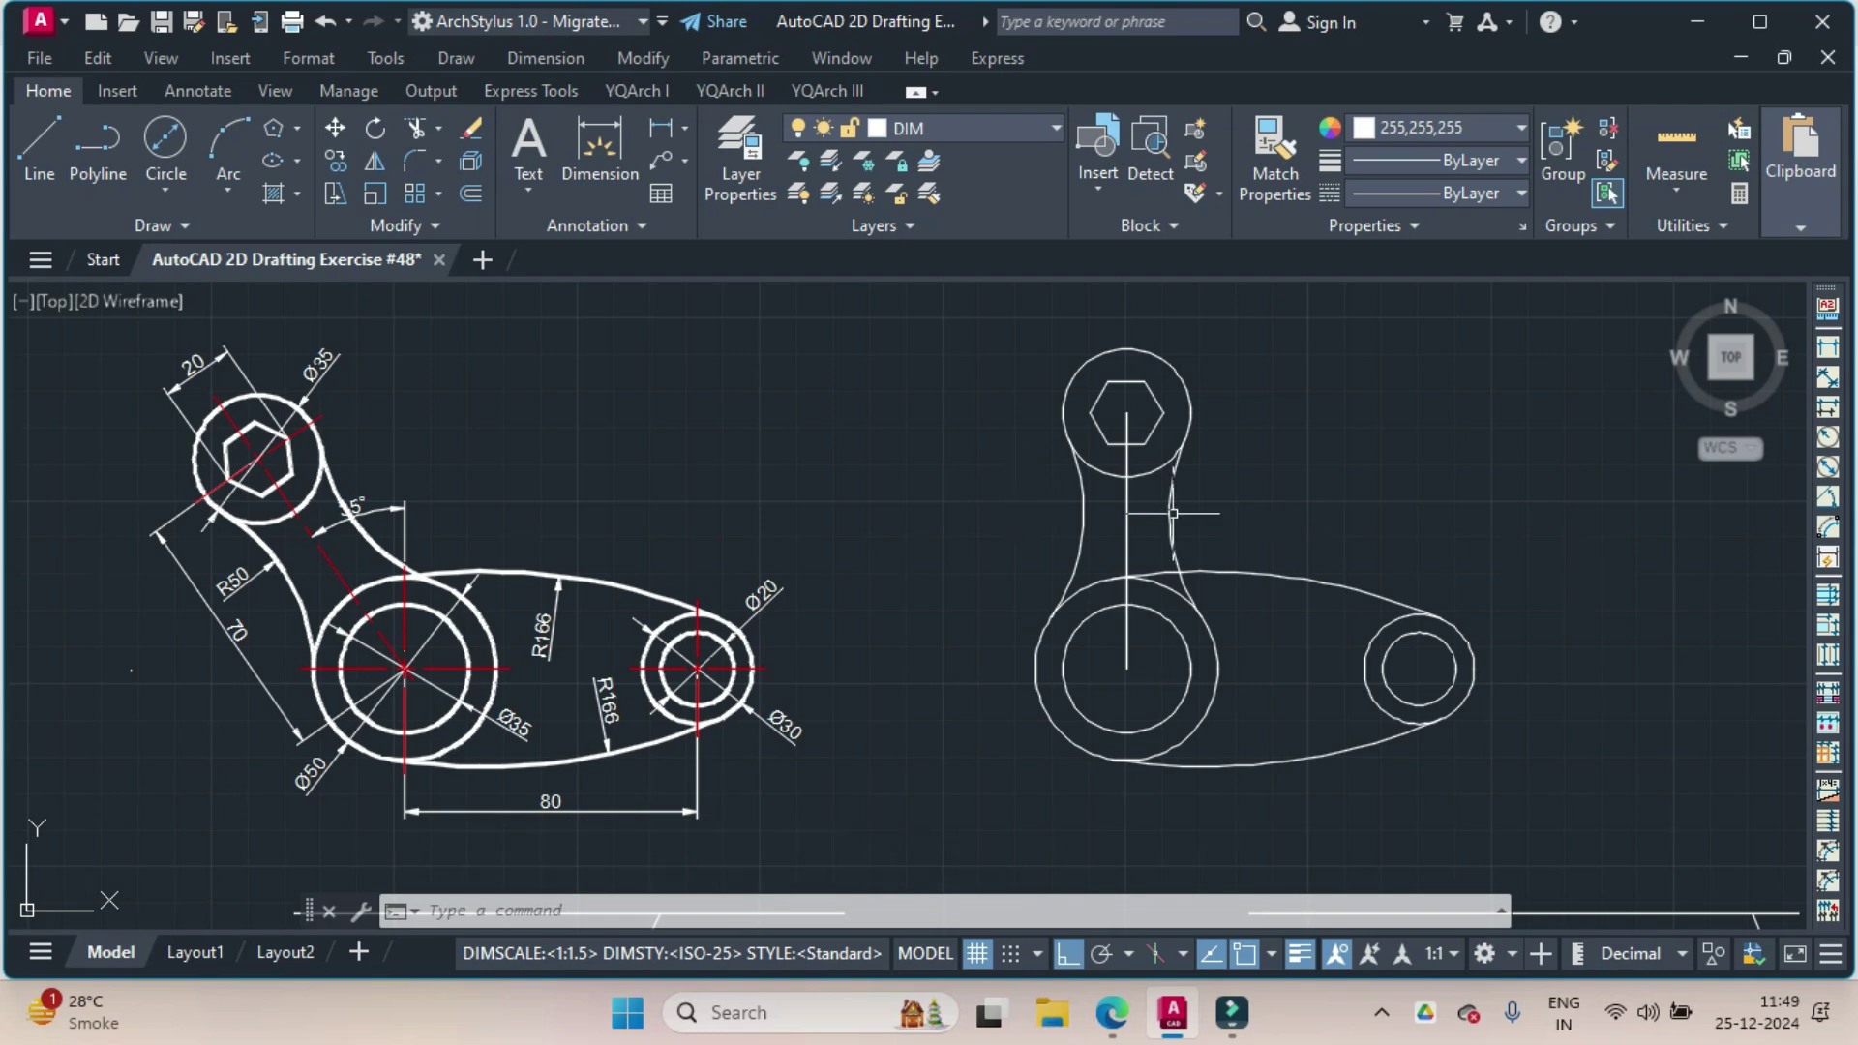
Rotate the upright arm with its hexagon and line 35° about the 50-diameter circle's centre, with Ortho off, and delete the arm's construction line.
click(1240, 516)
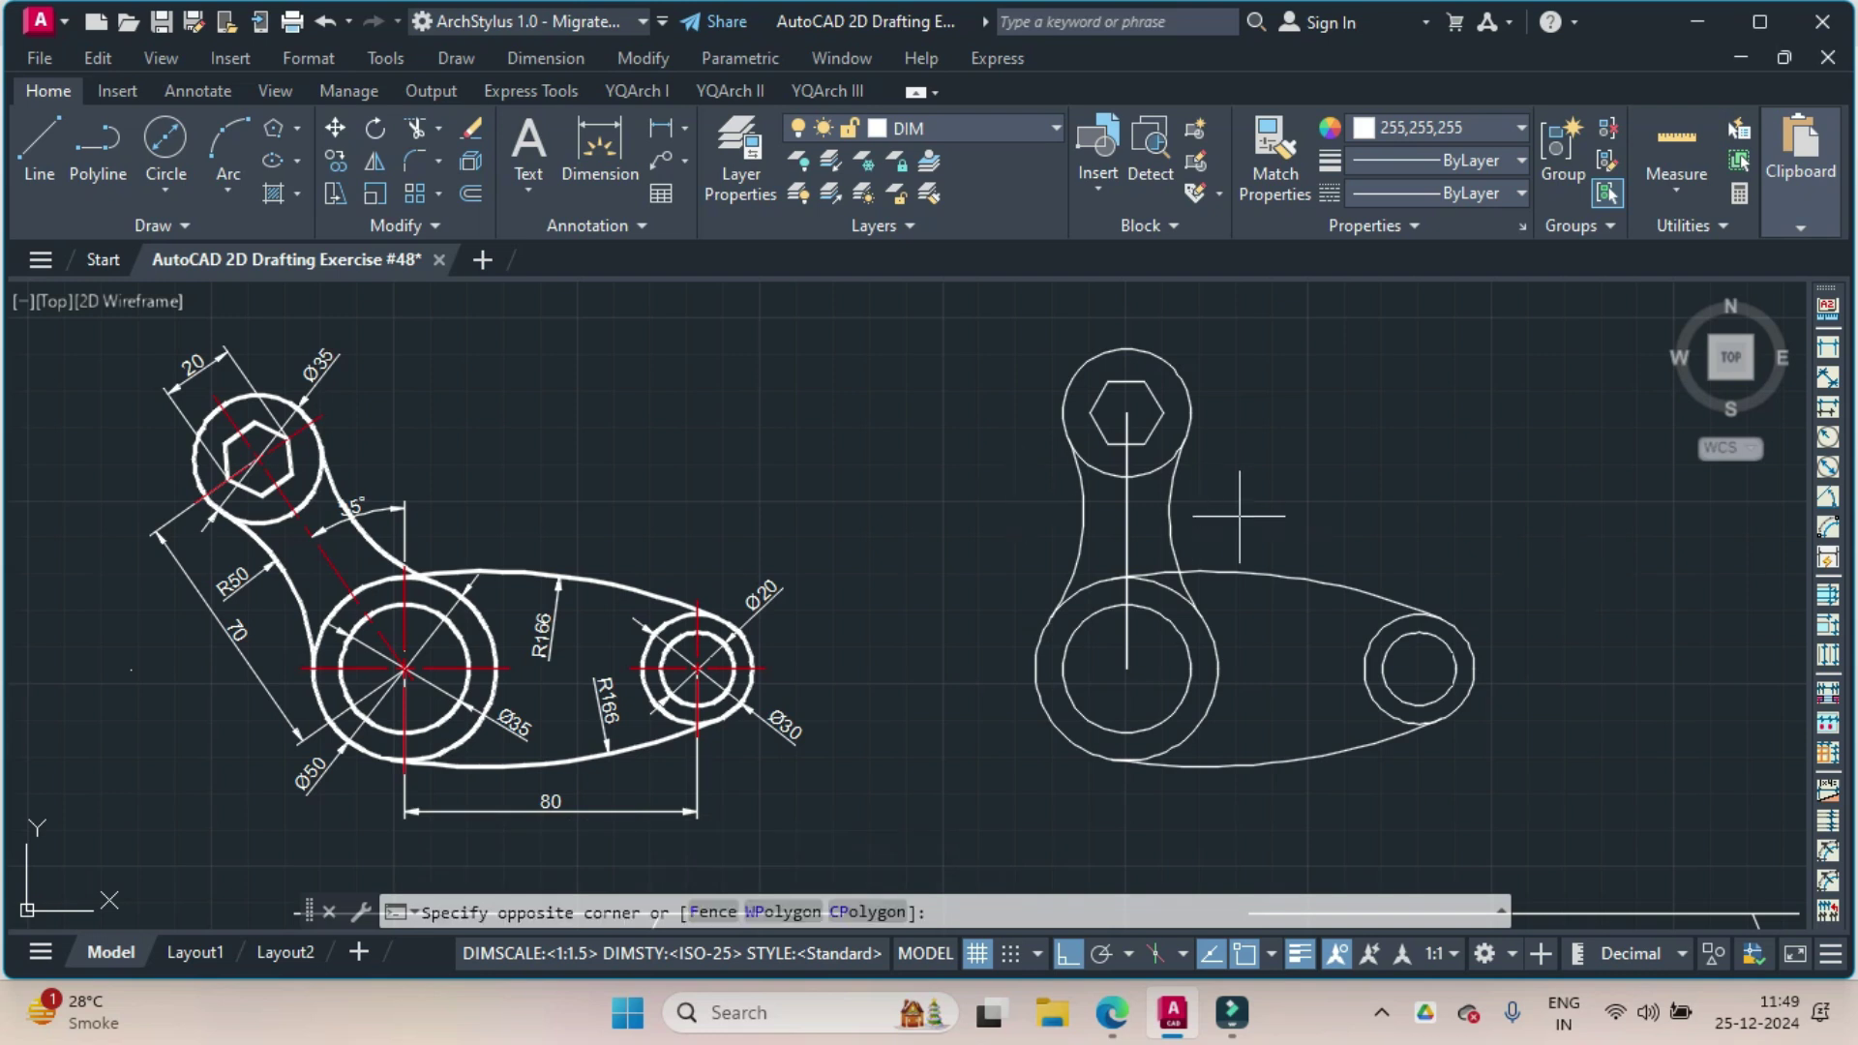
click(1015, 322)
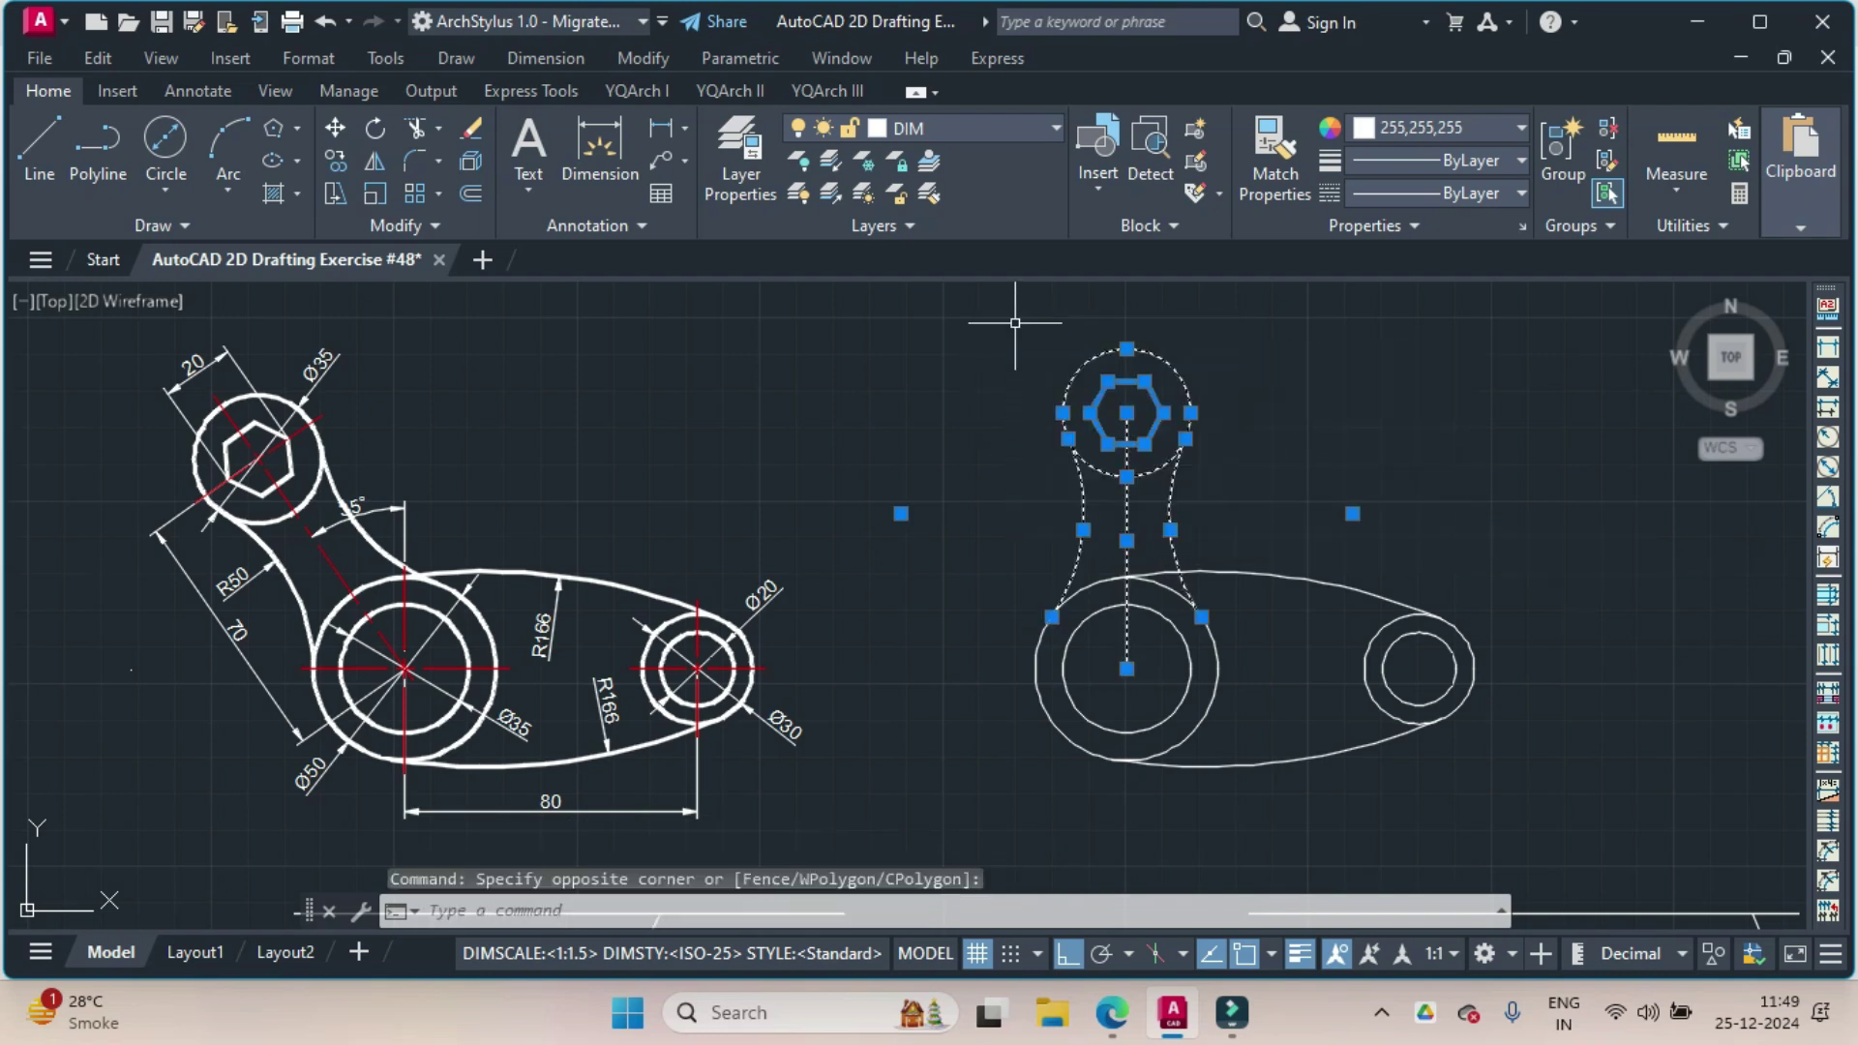
text(ro4)
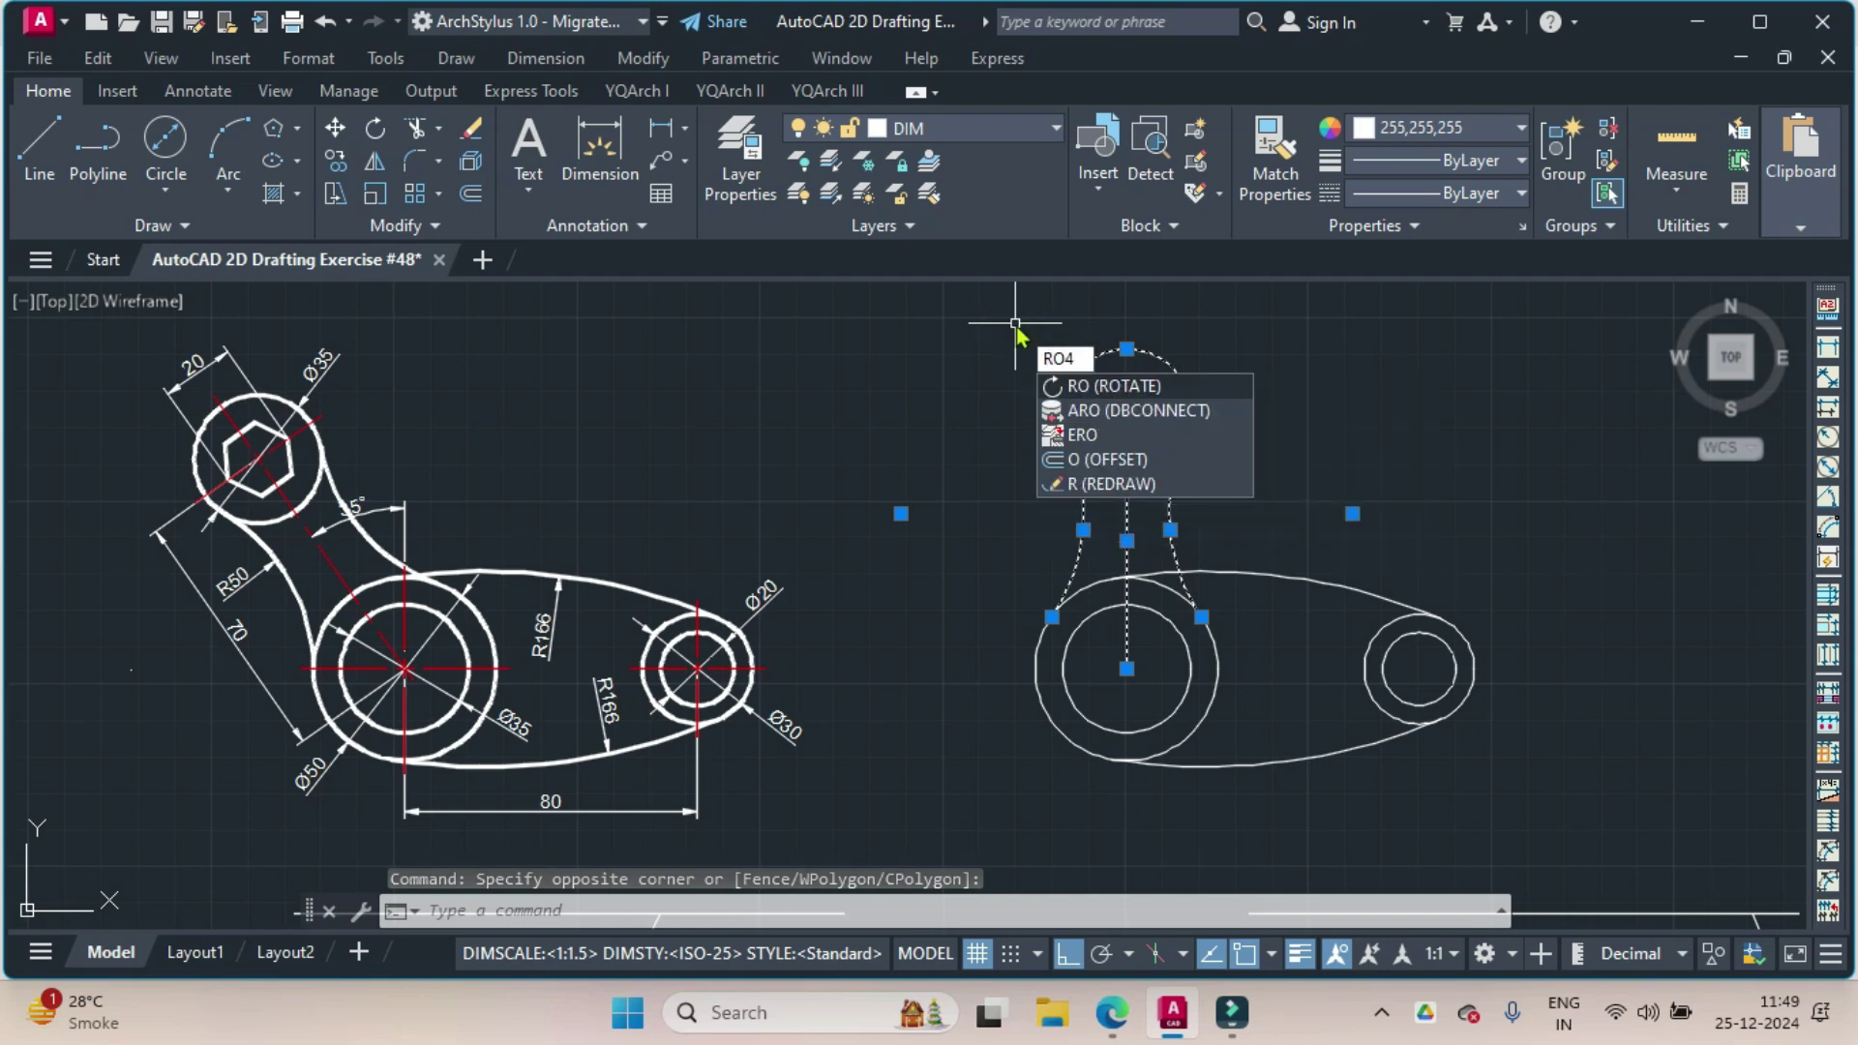
key(BackSpace)
key(Return)
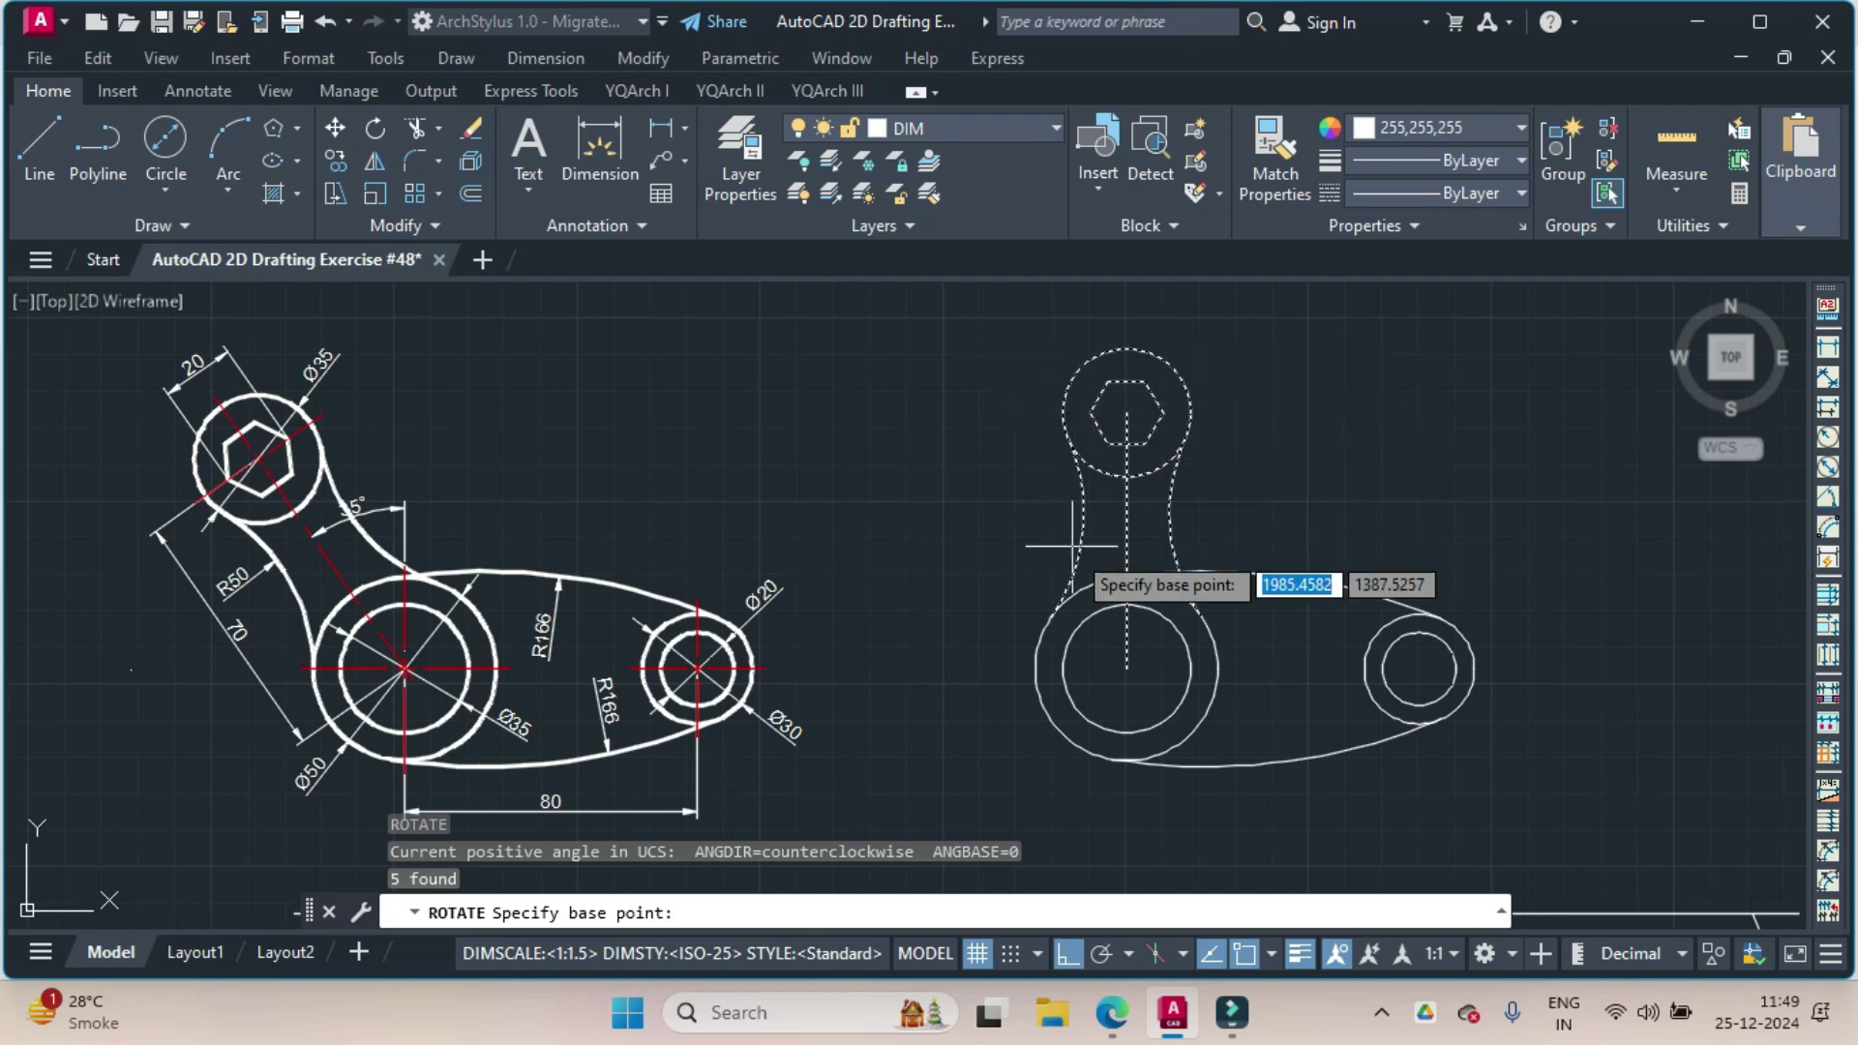
click(1127, 667)
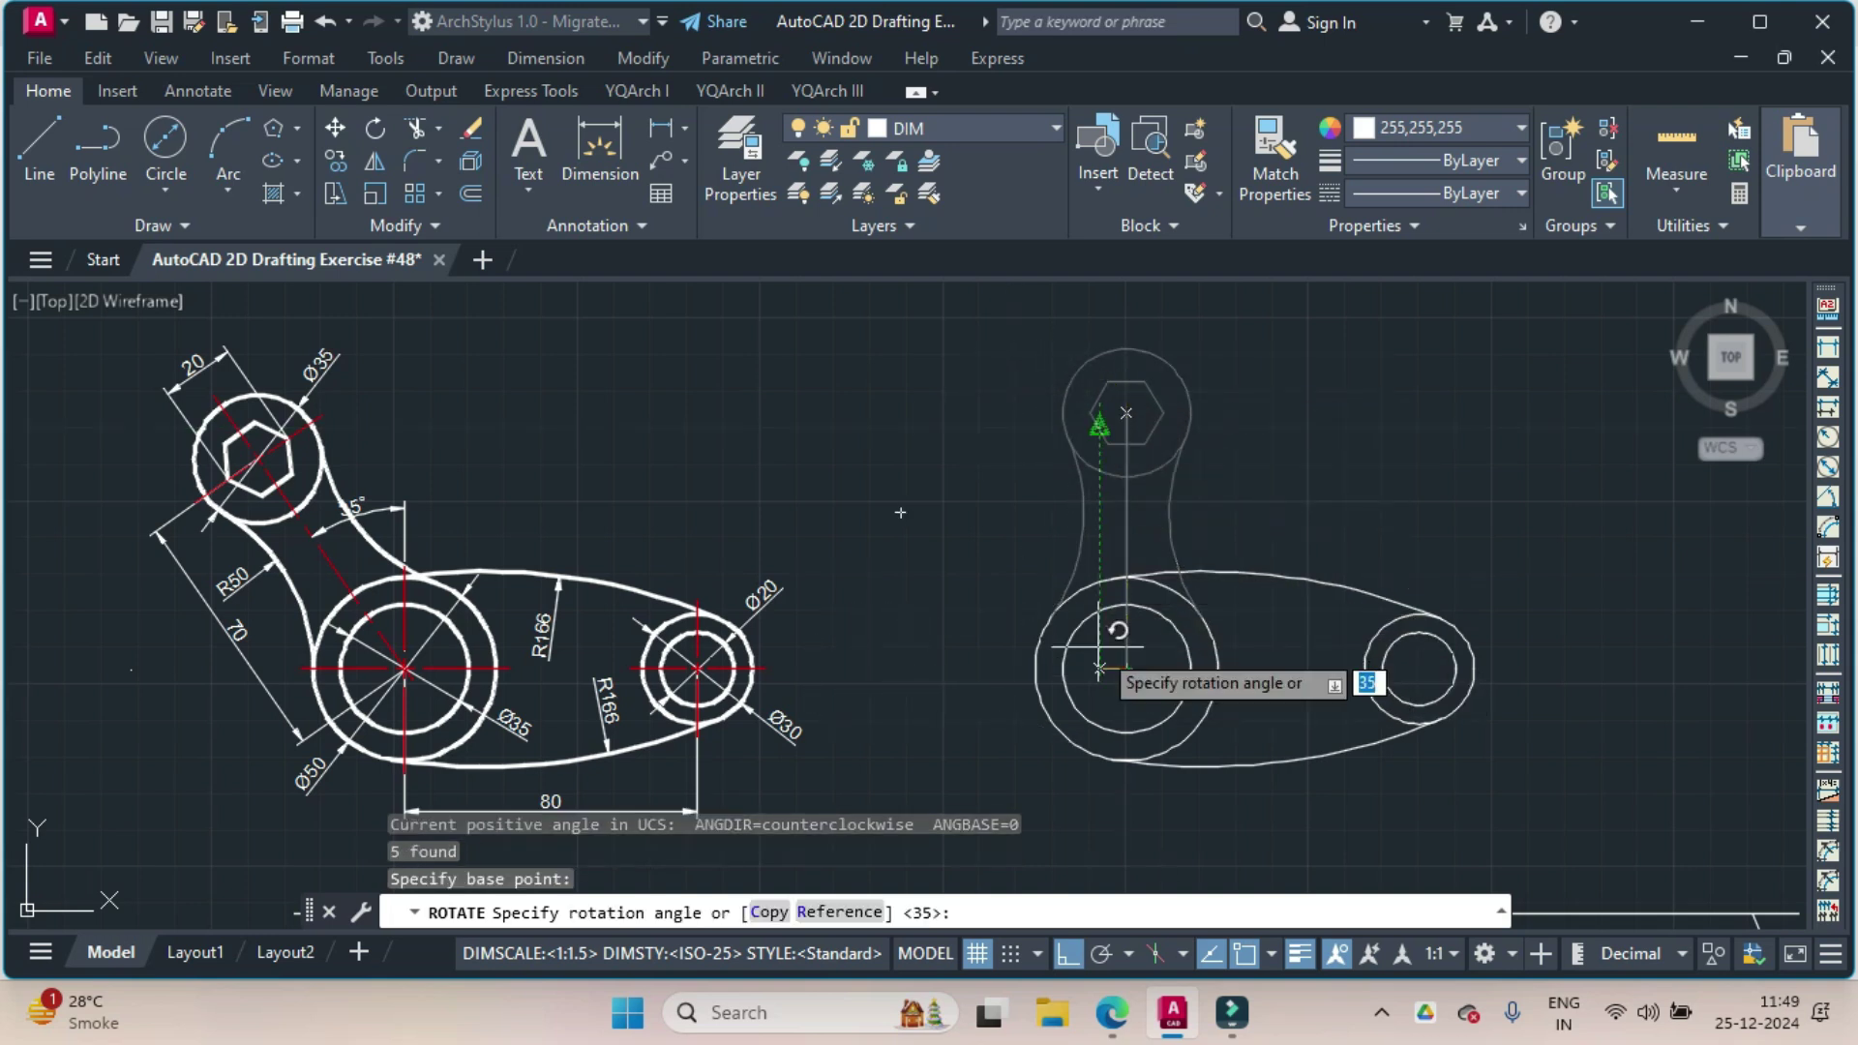
click(1068, 955)
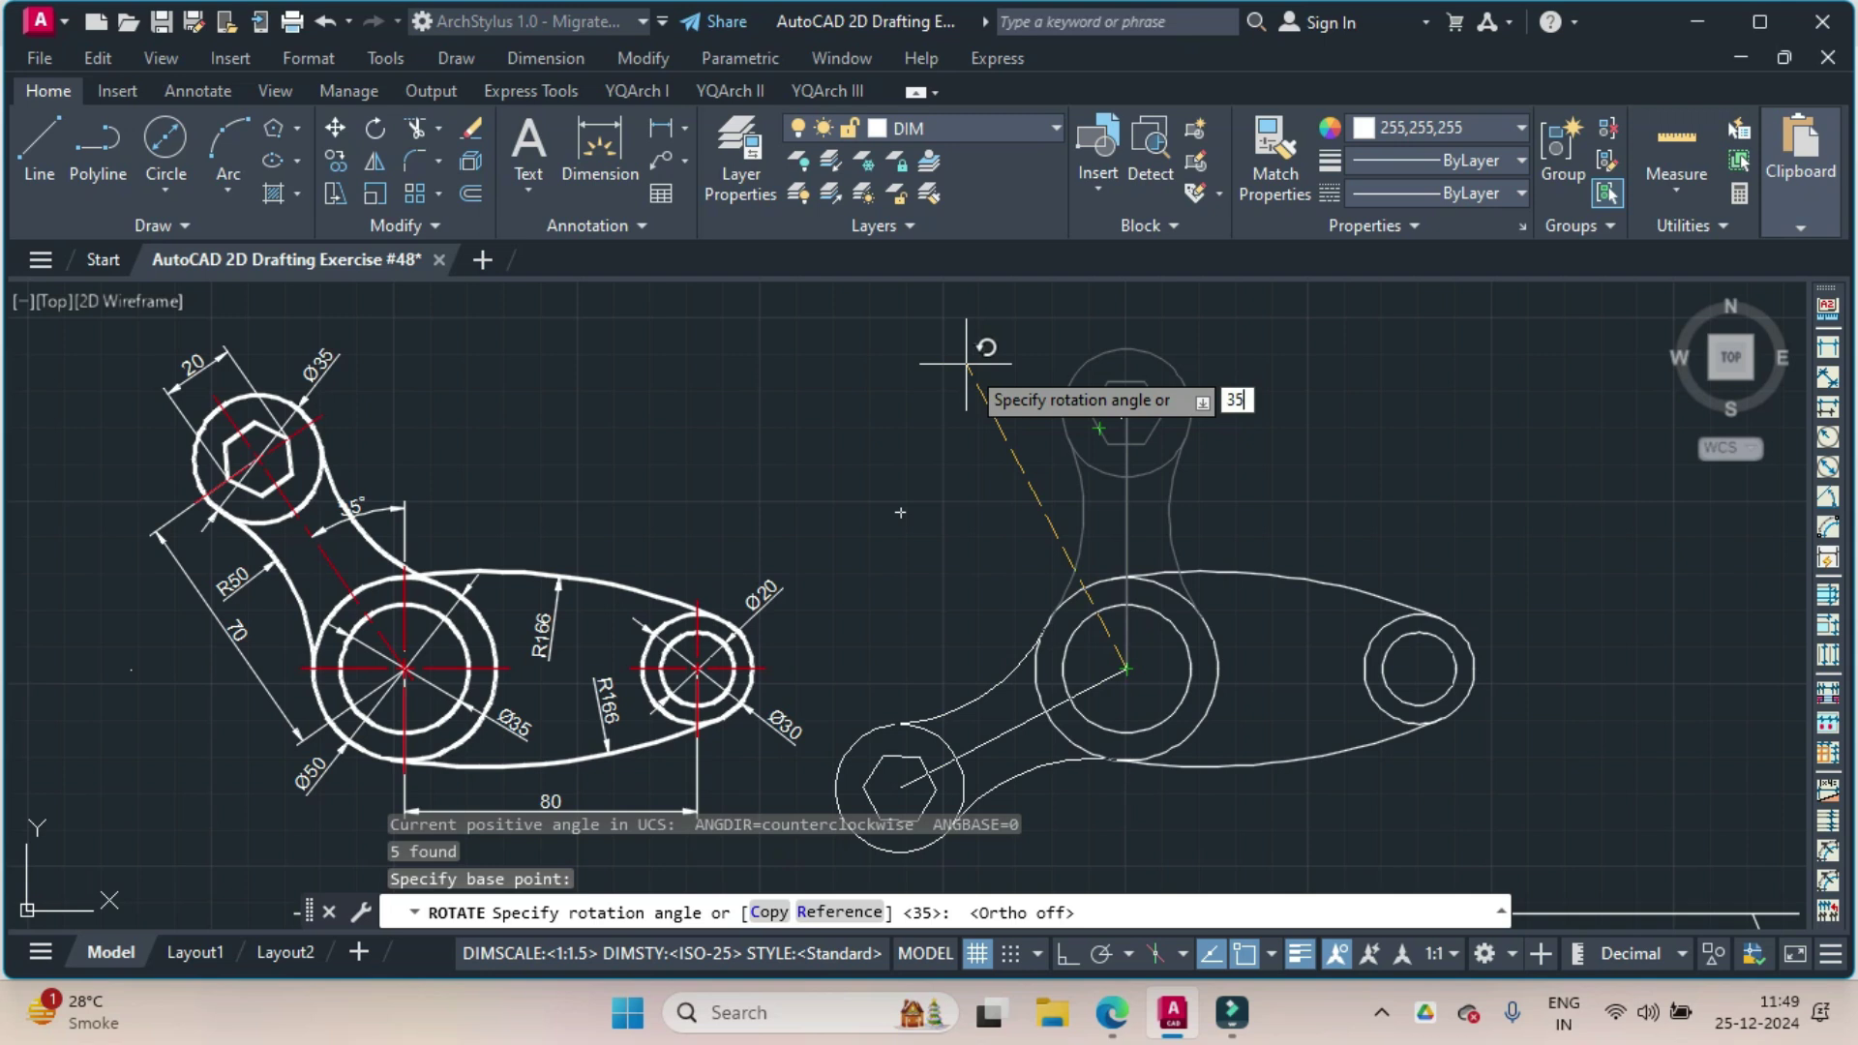
key(Return)
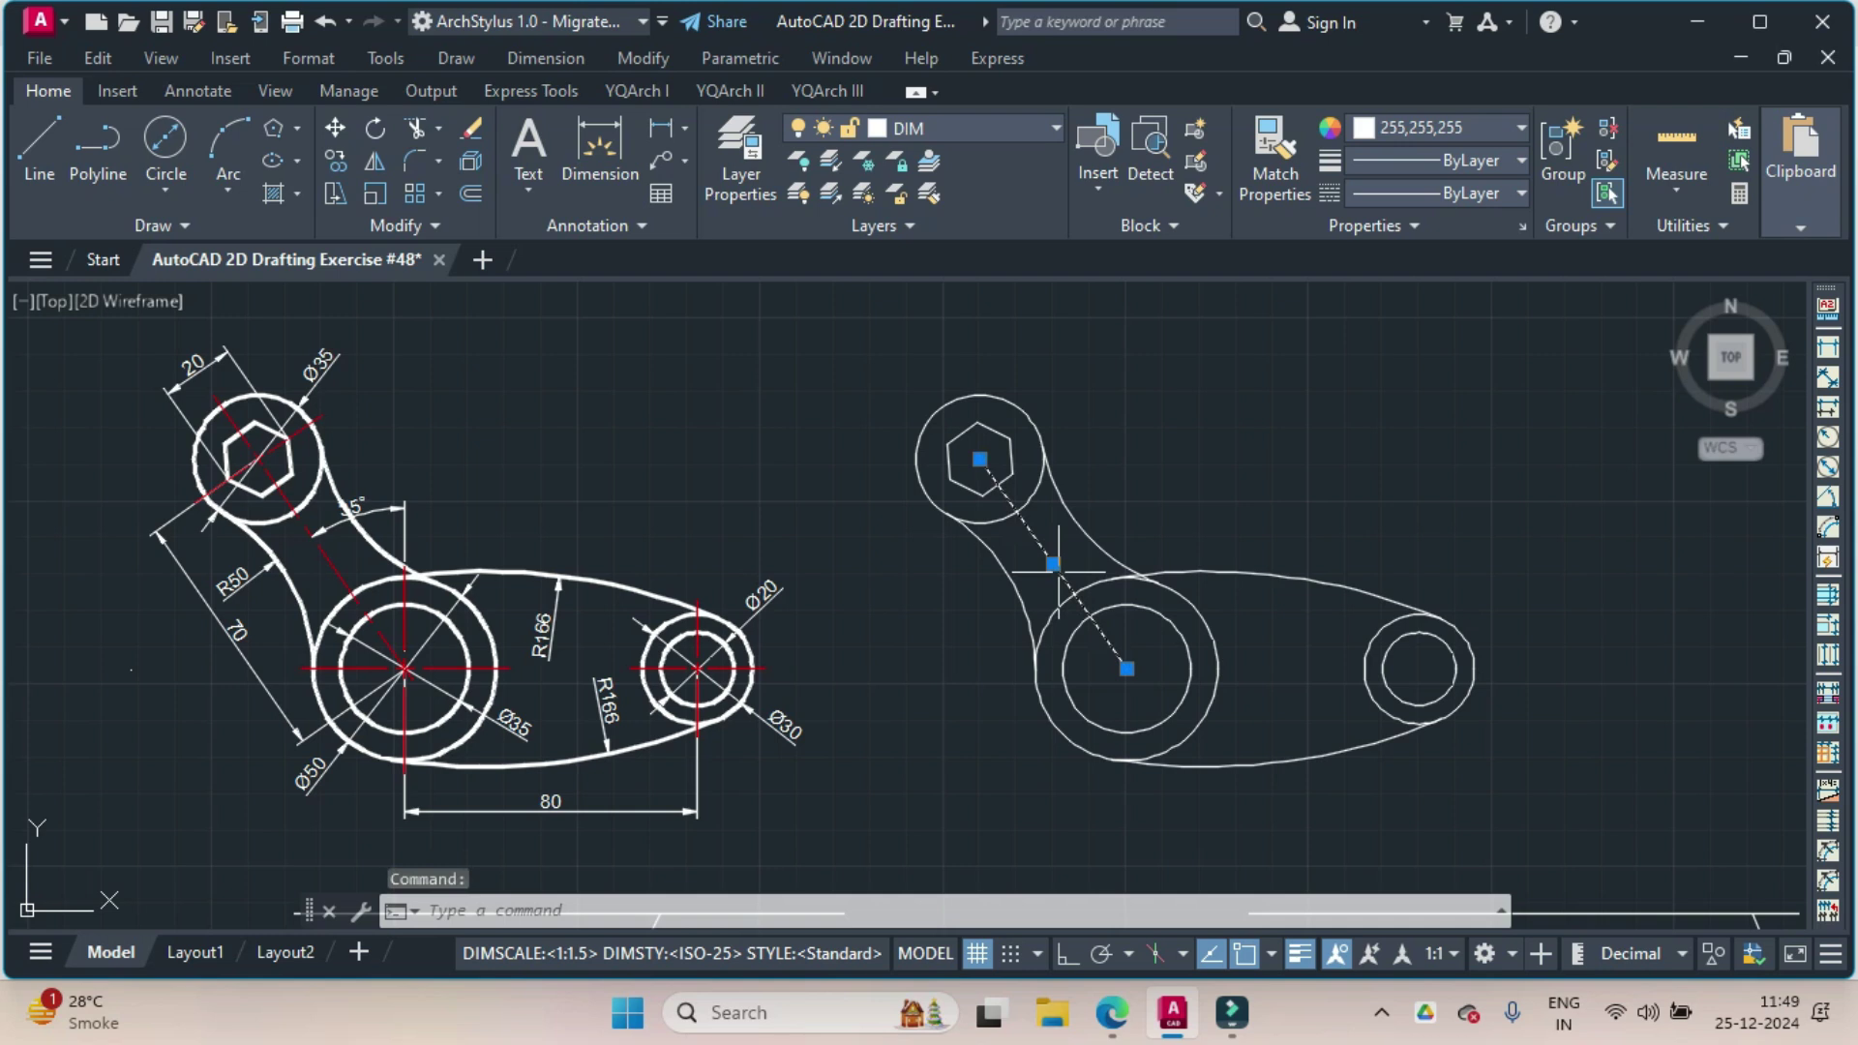
key(Delete)
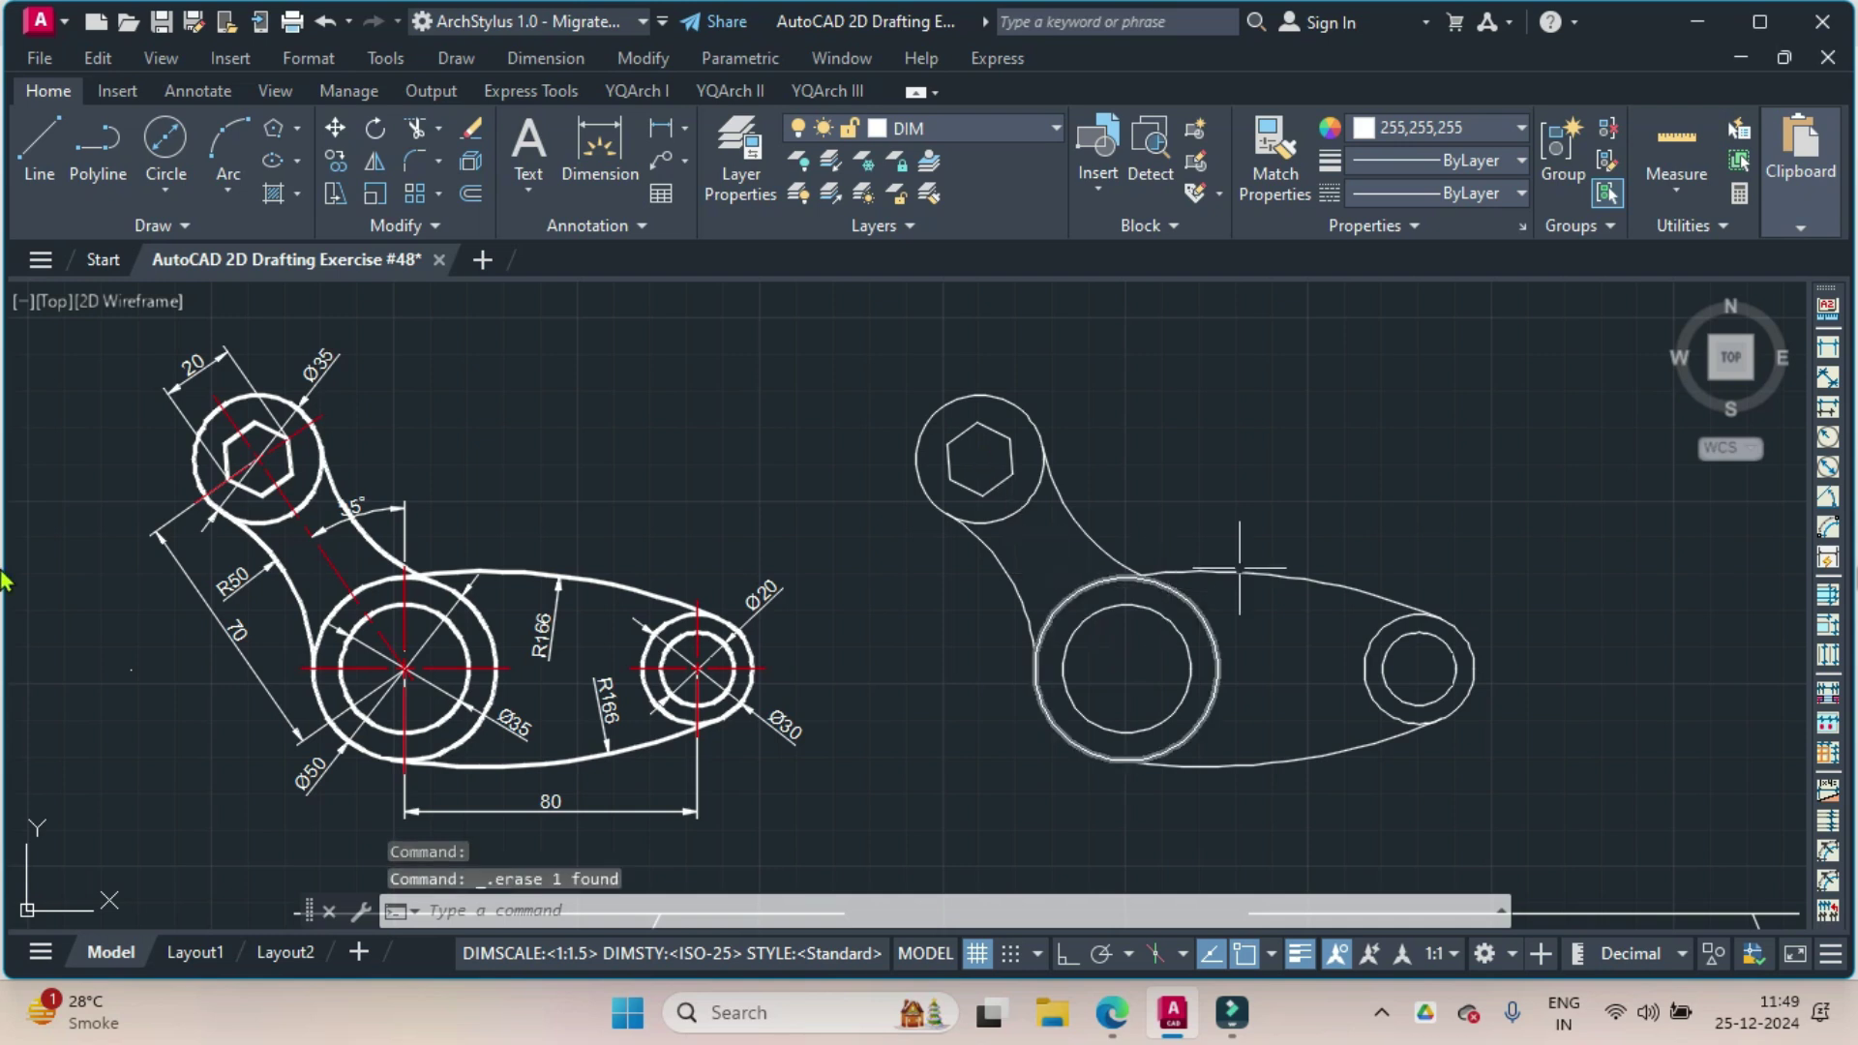
Set the lineweight of all the redrawn lever-arm geometry to 0.30 mm.
click(865, 352)
key(Escape)
click(852, 333)
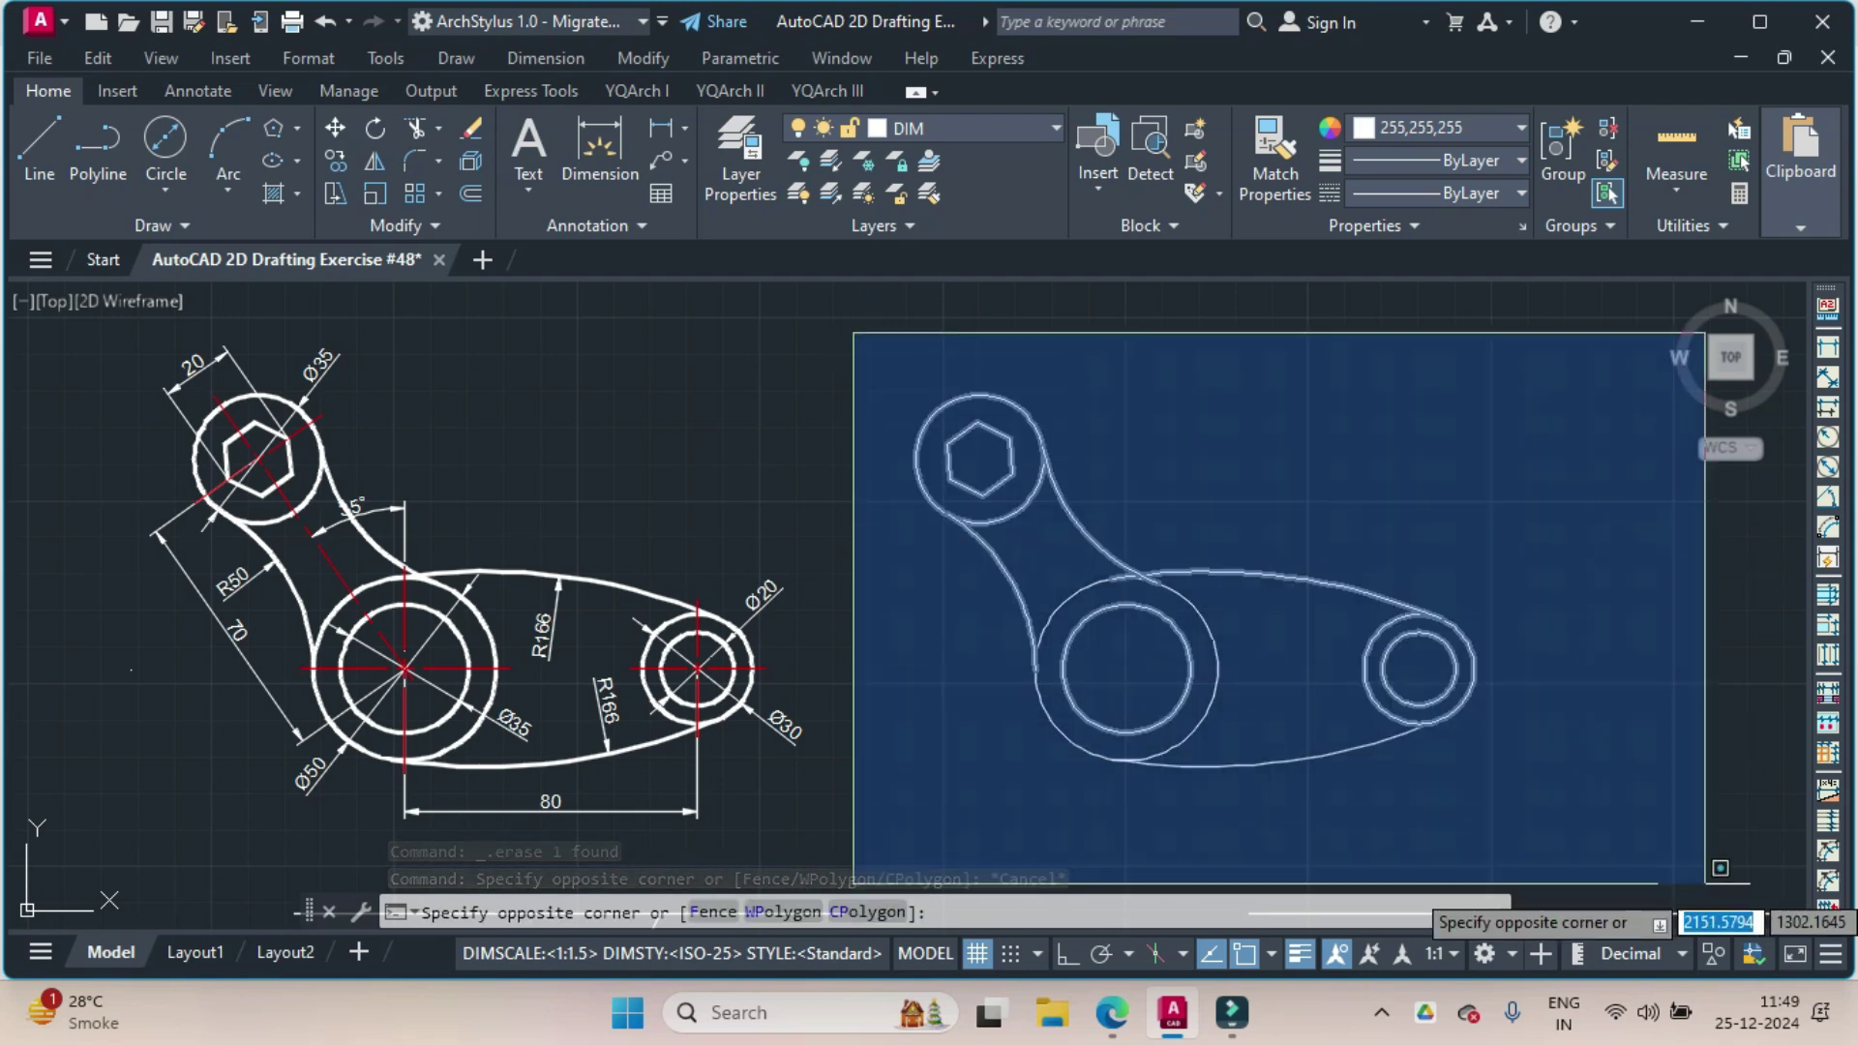
click(1589, 831)
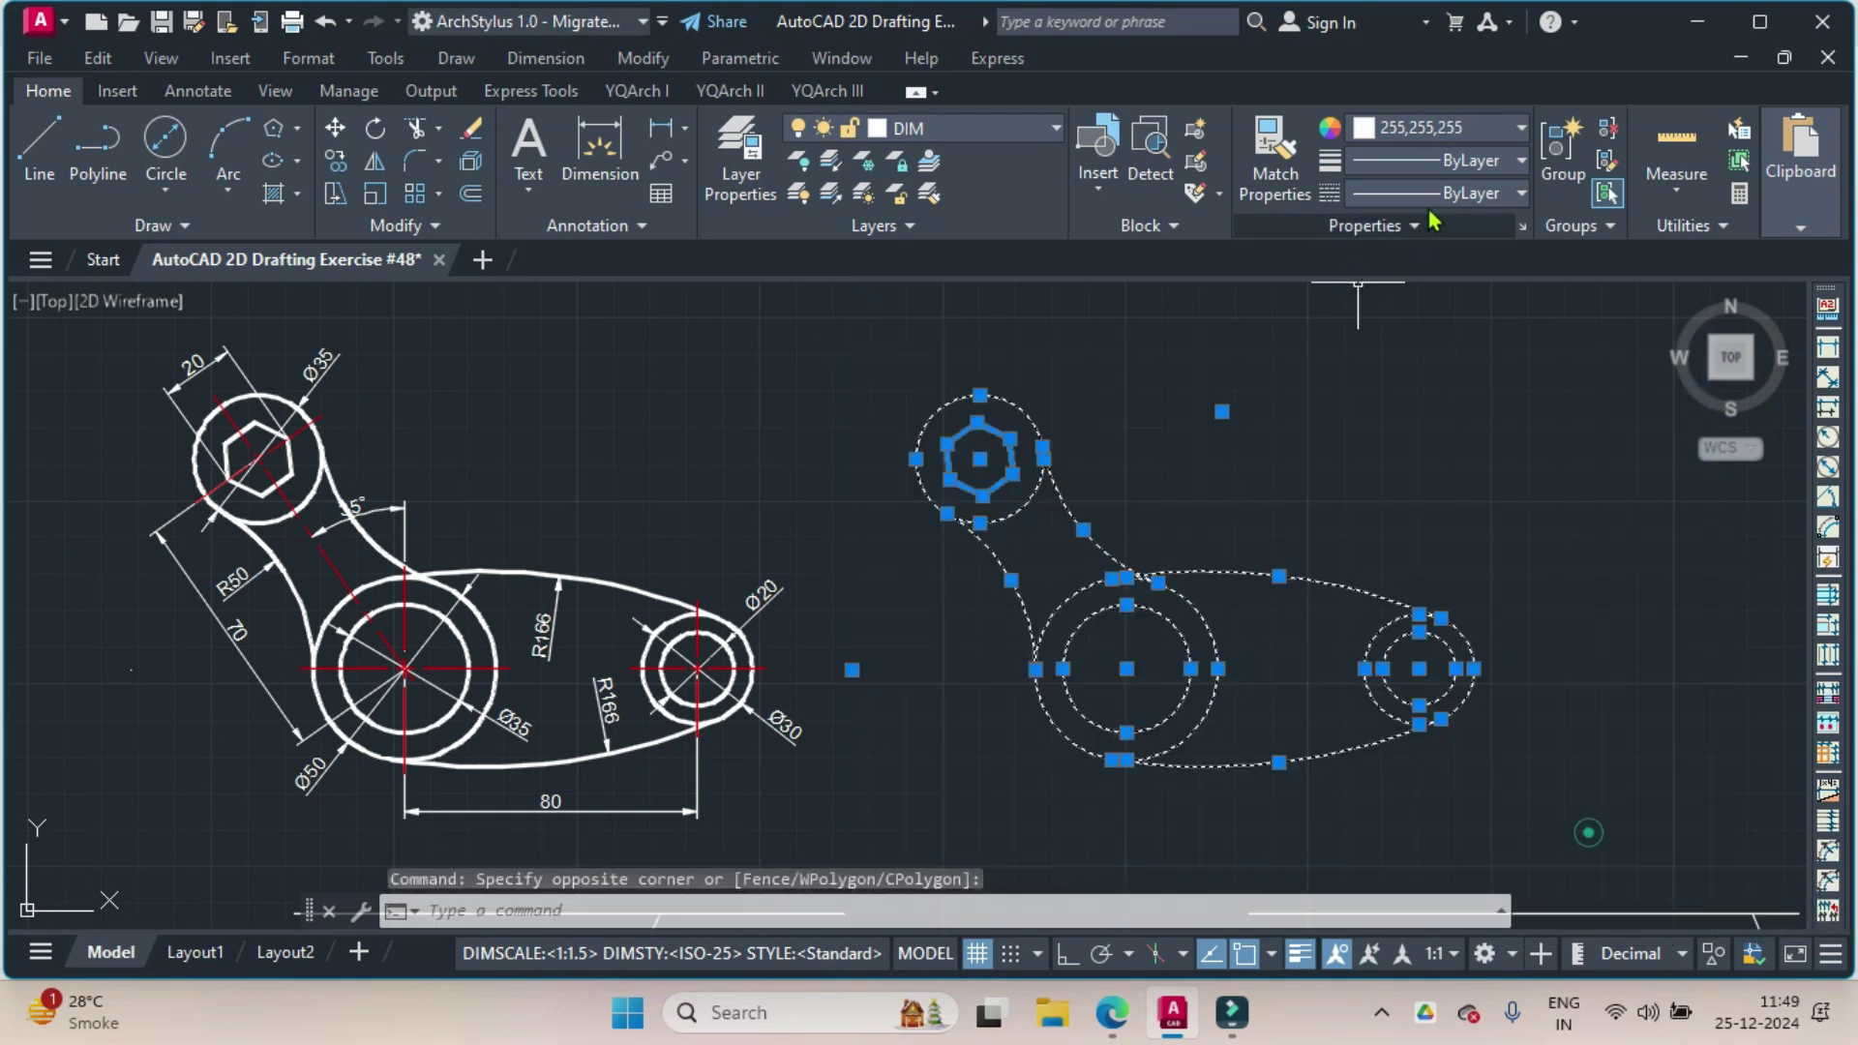
click(1452, 162)
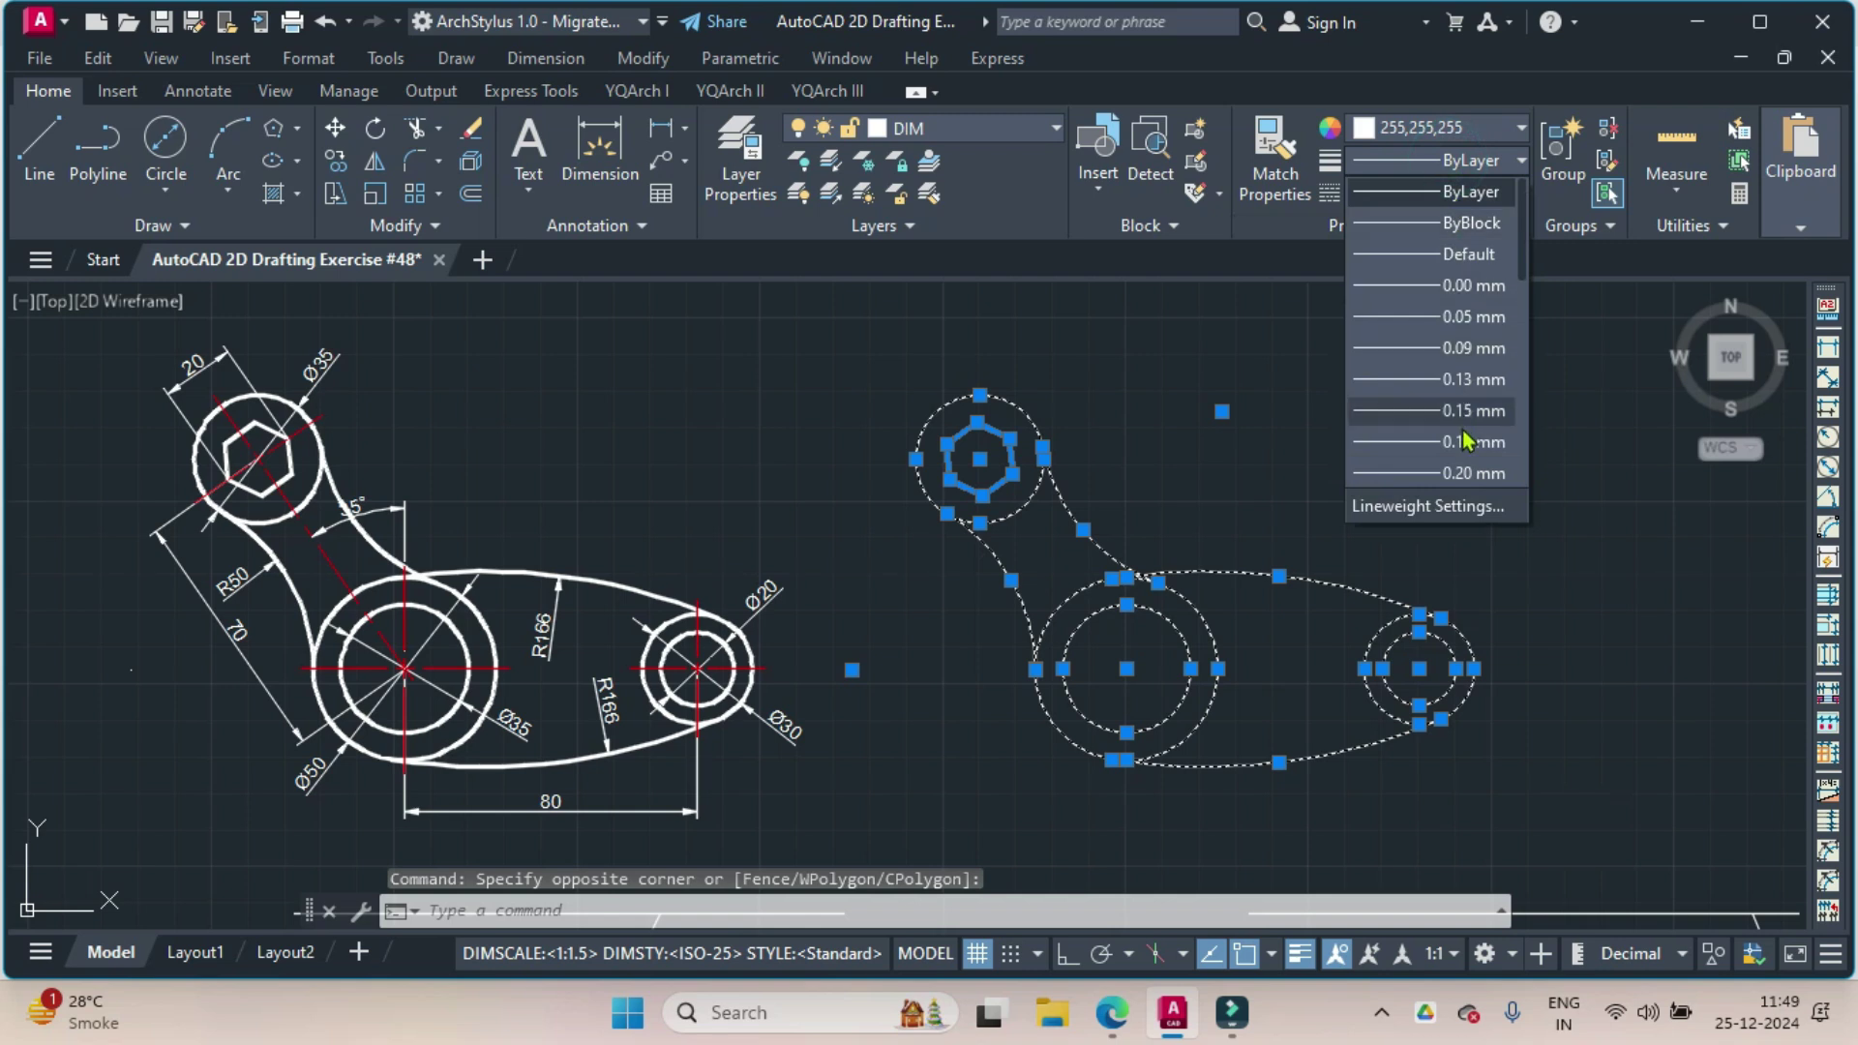
scroll(1462, 465, down, 3)
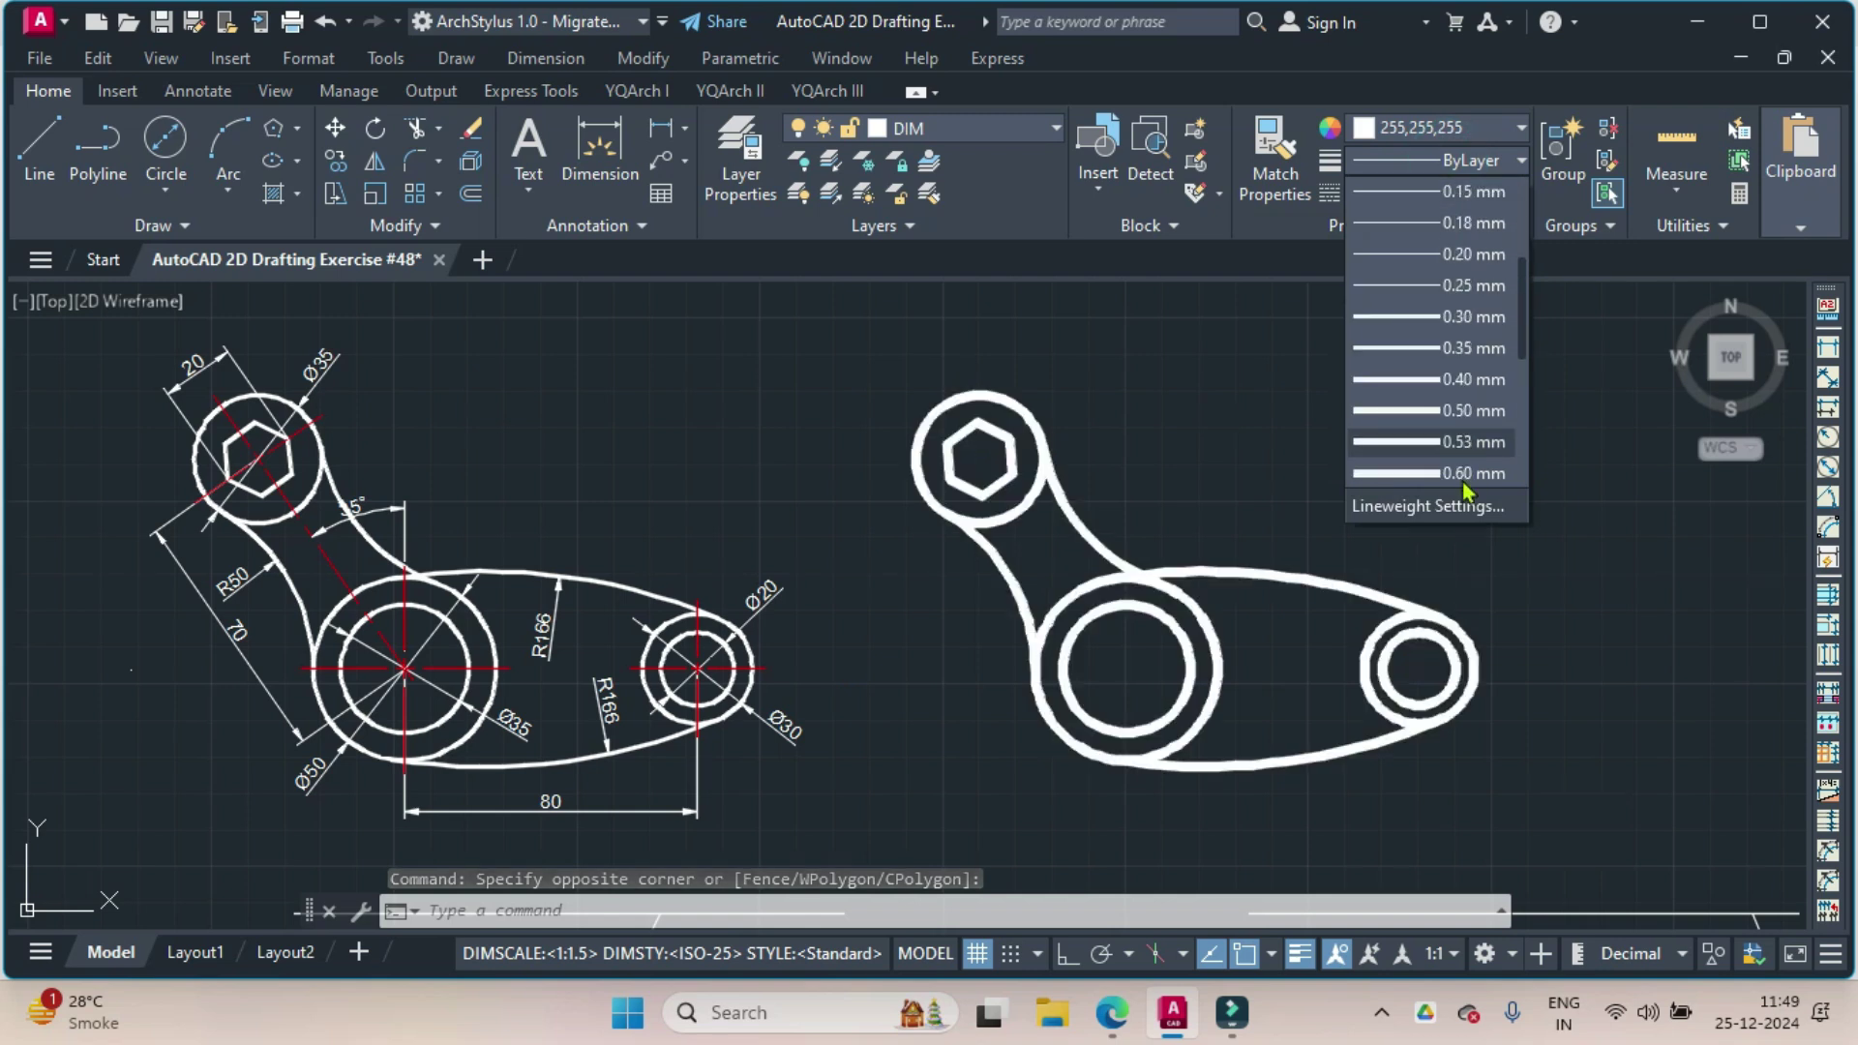
click(1471, 318)
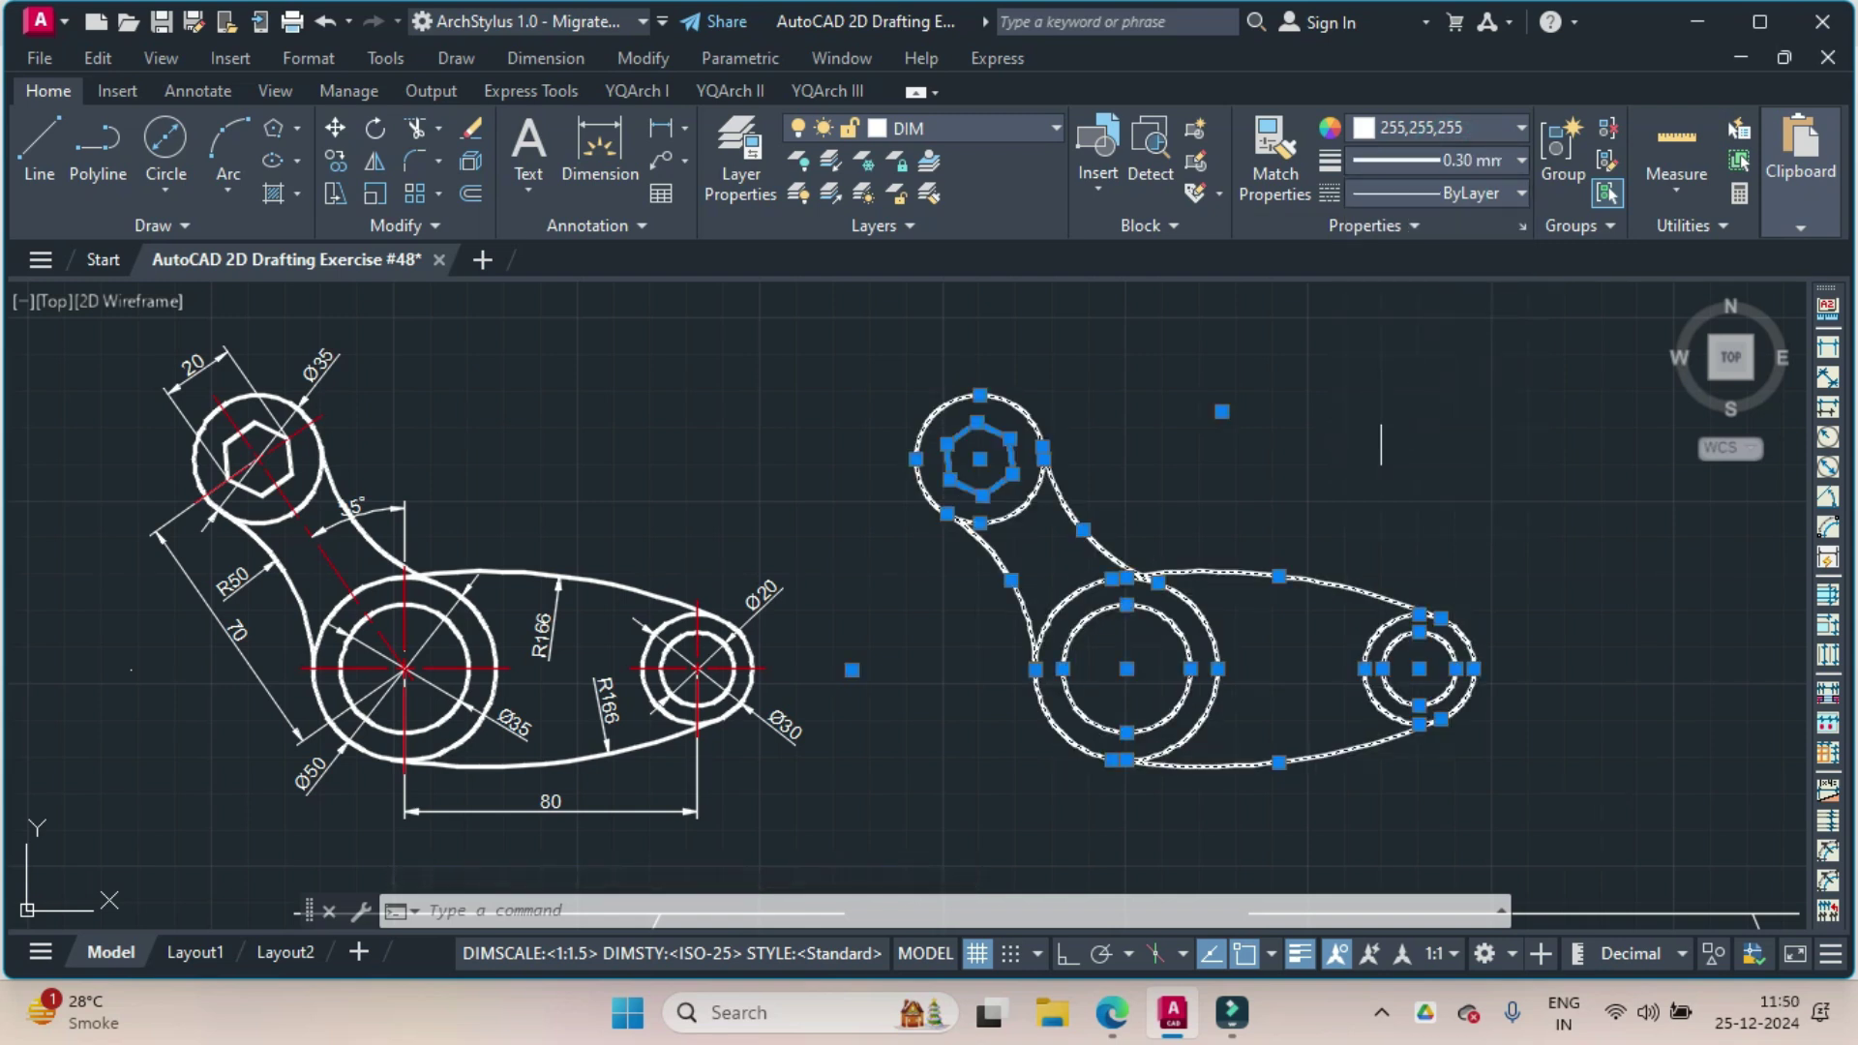
key(Escape)
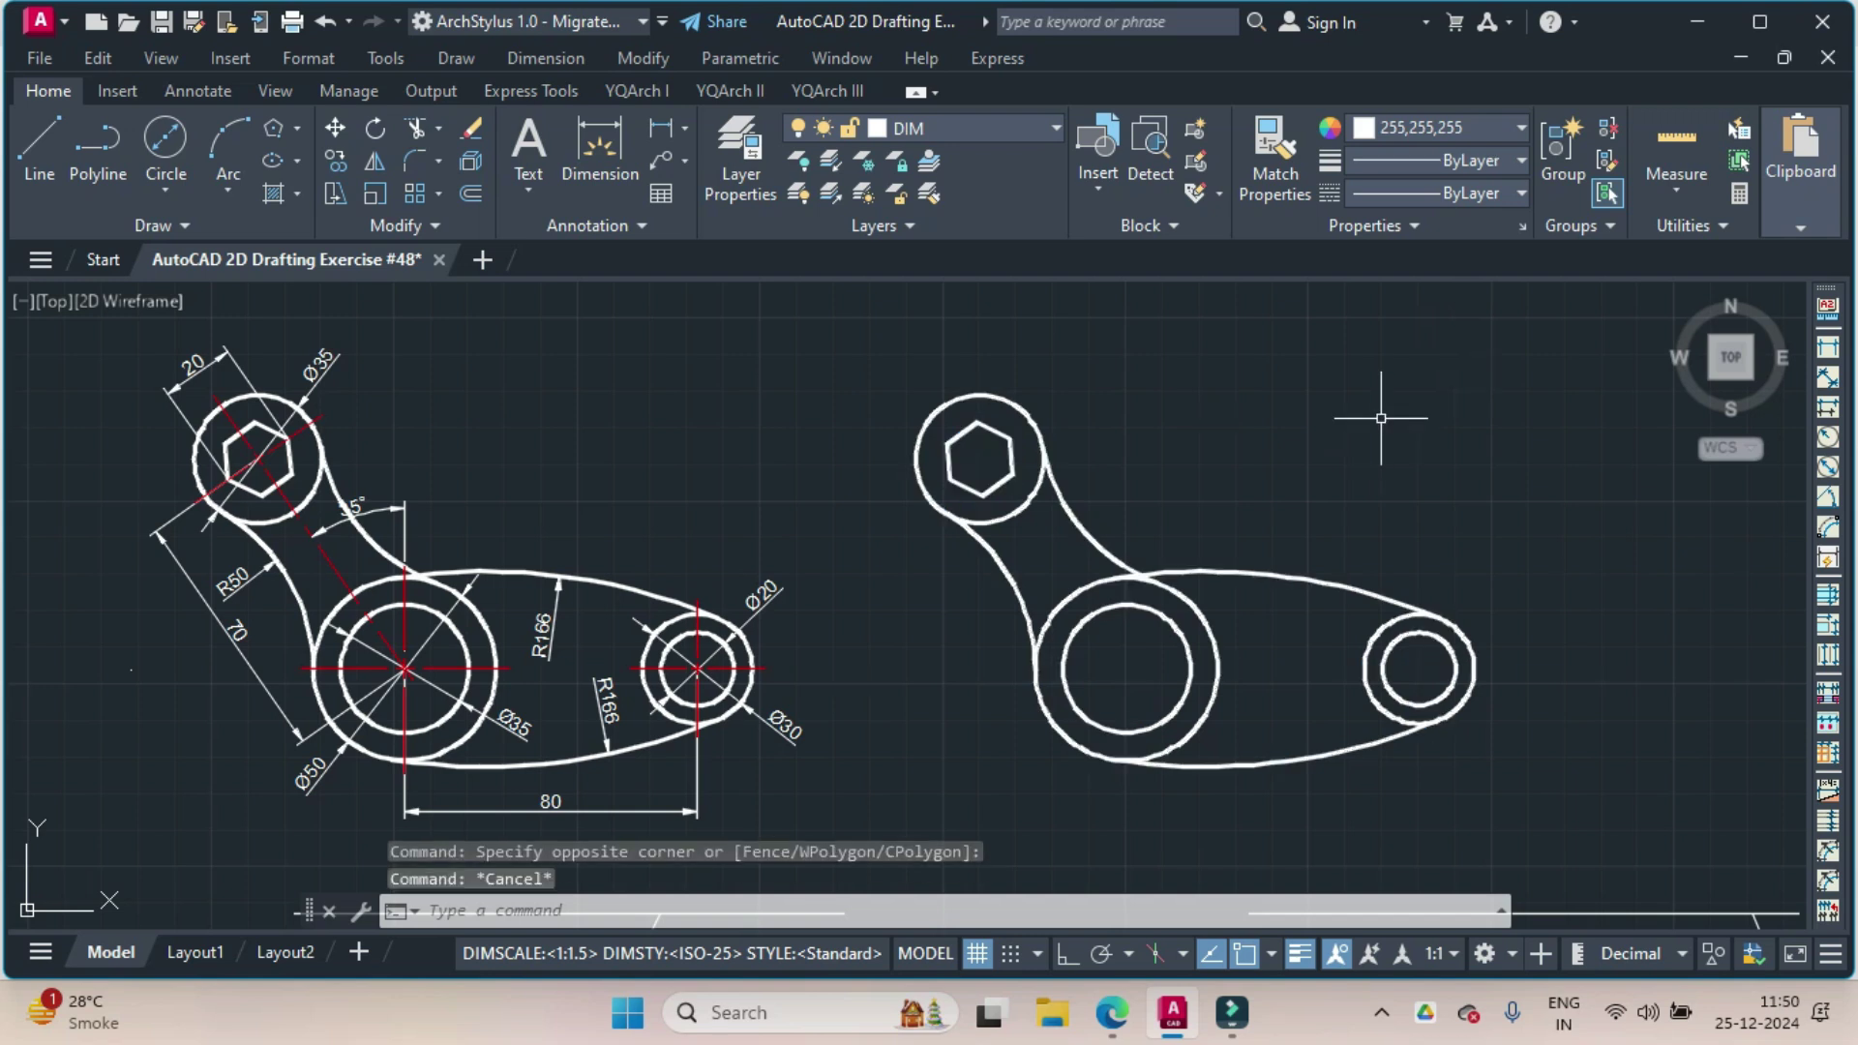
Add center marks to the outer circles of the redrawn part: the upper, the large central and the small right-hand one.
text(cen)
key(Return)
click(949, 403)
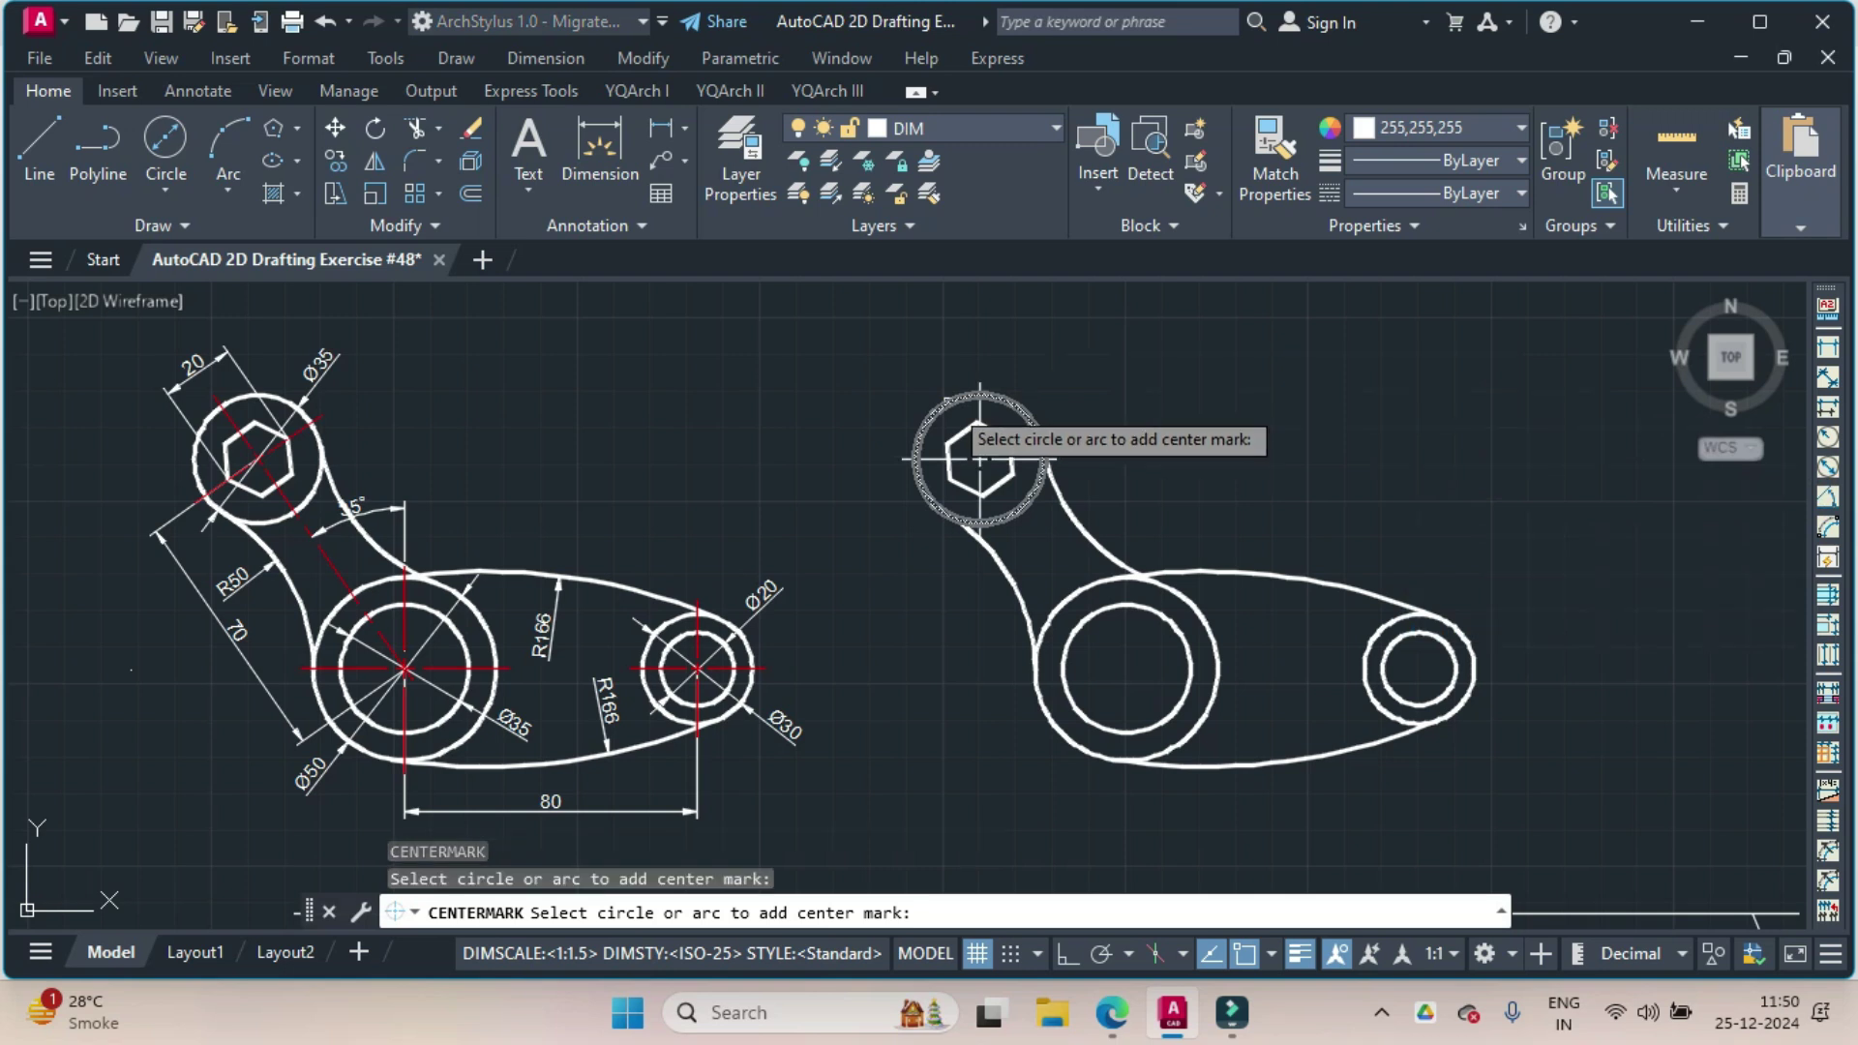
click(1079, 750)
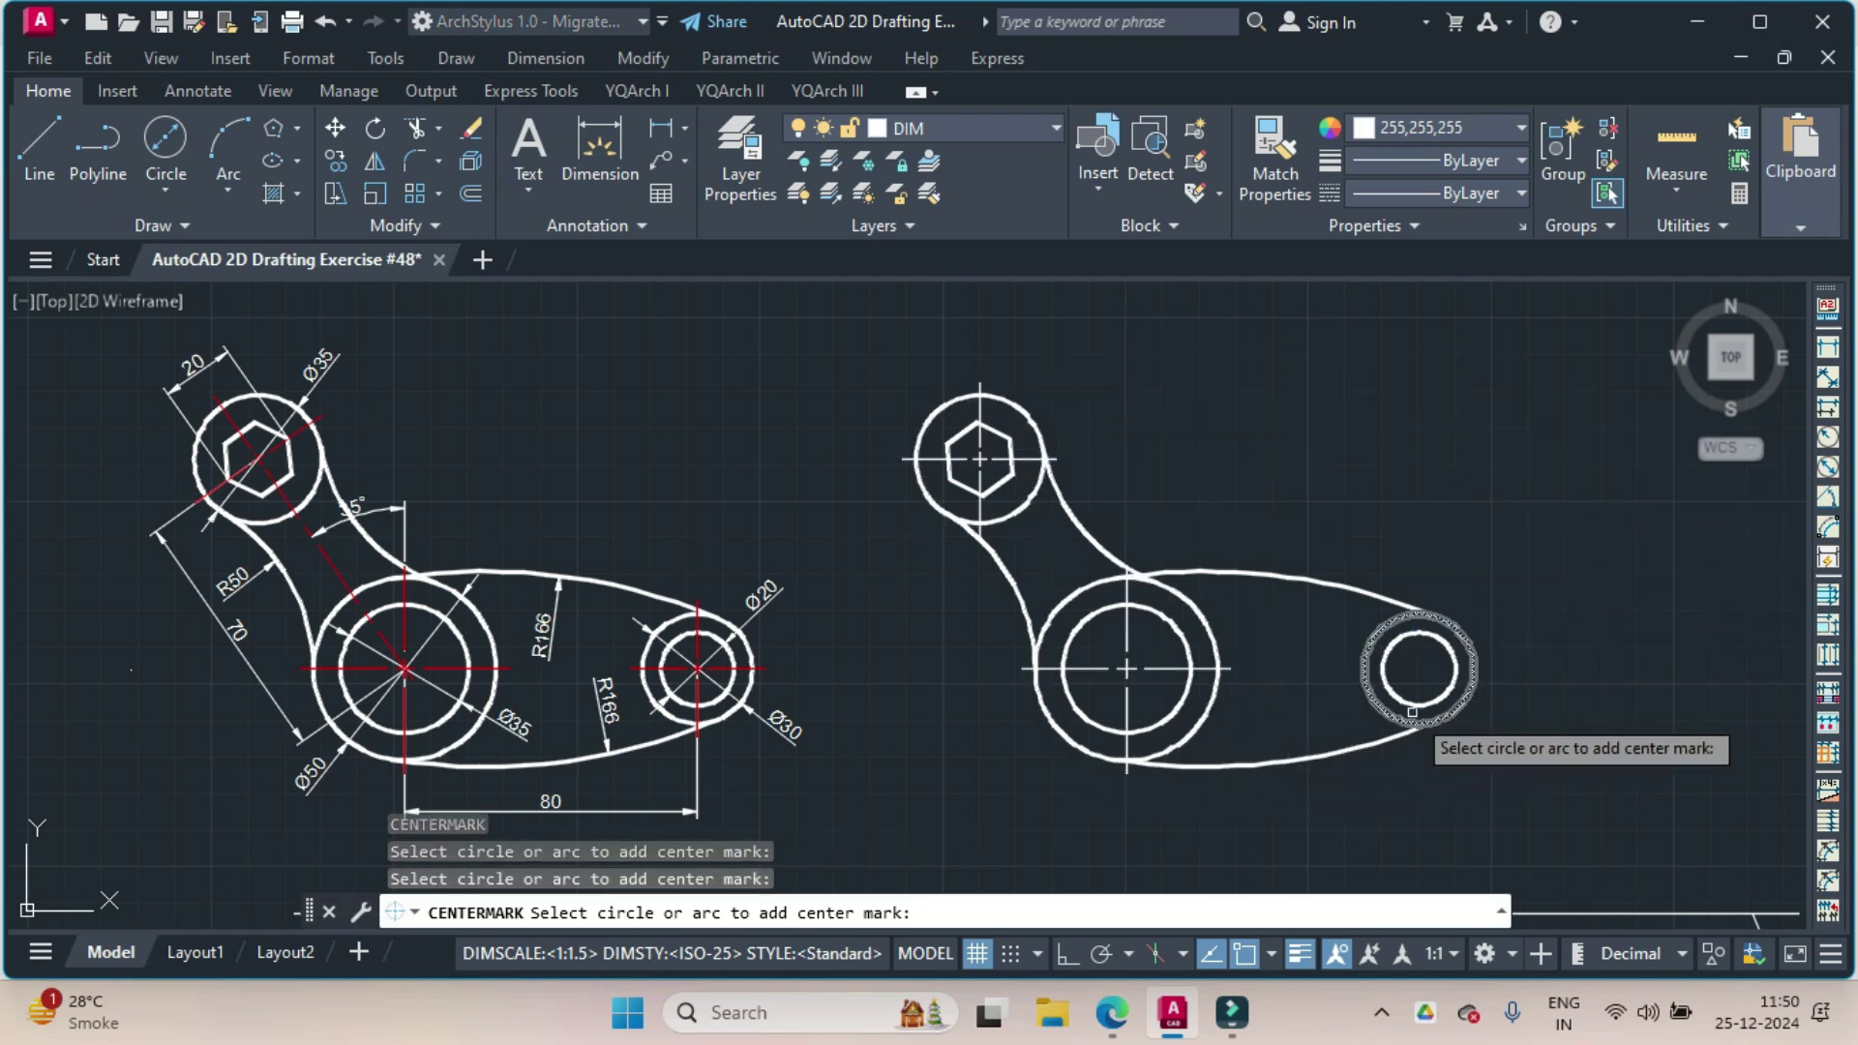
click(1469, 701)
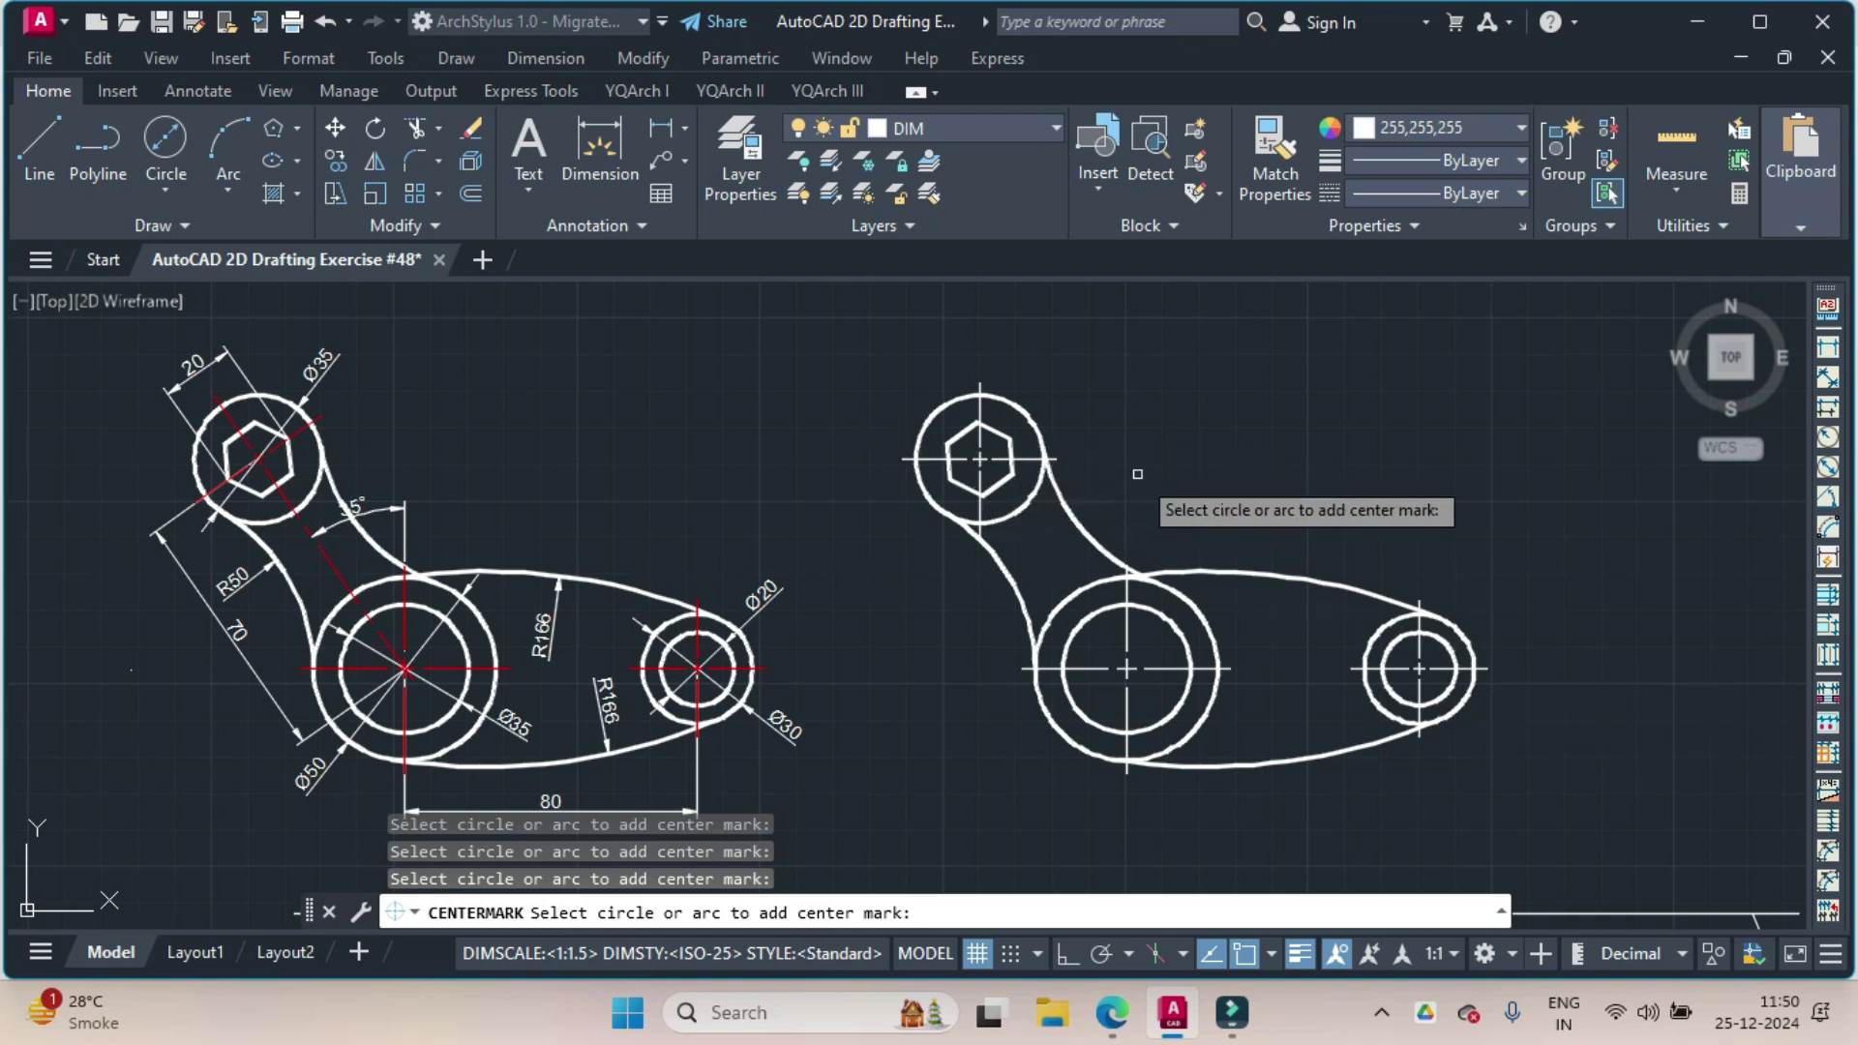
key(Escape)
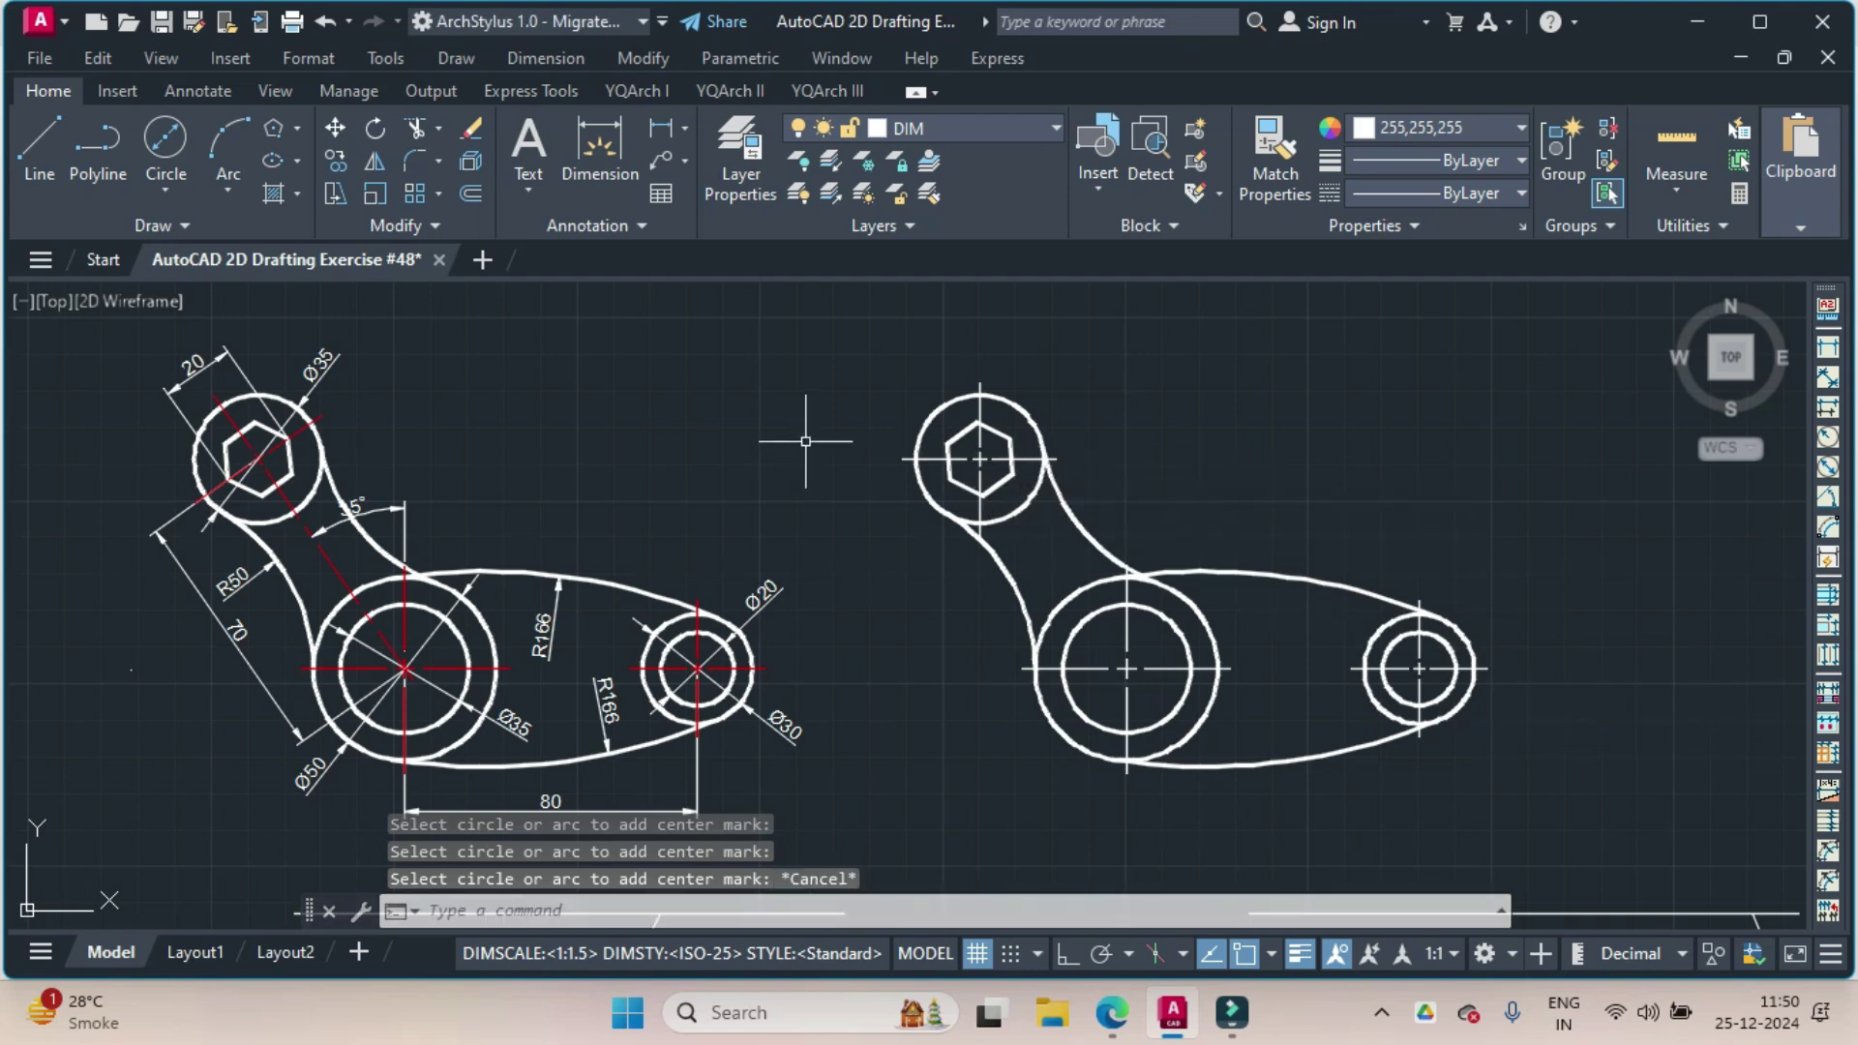
Change the colour of the three new center marks to red.
click(1035, 457)
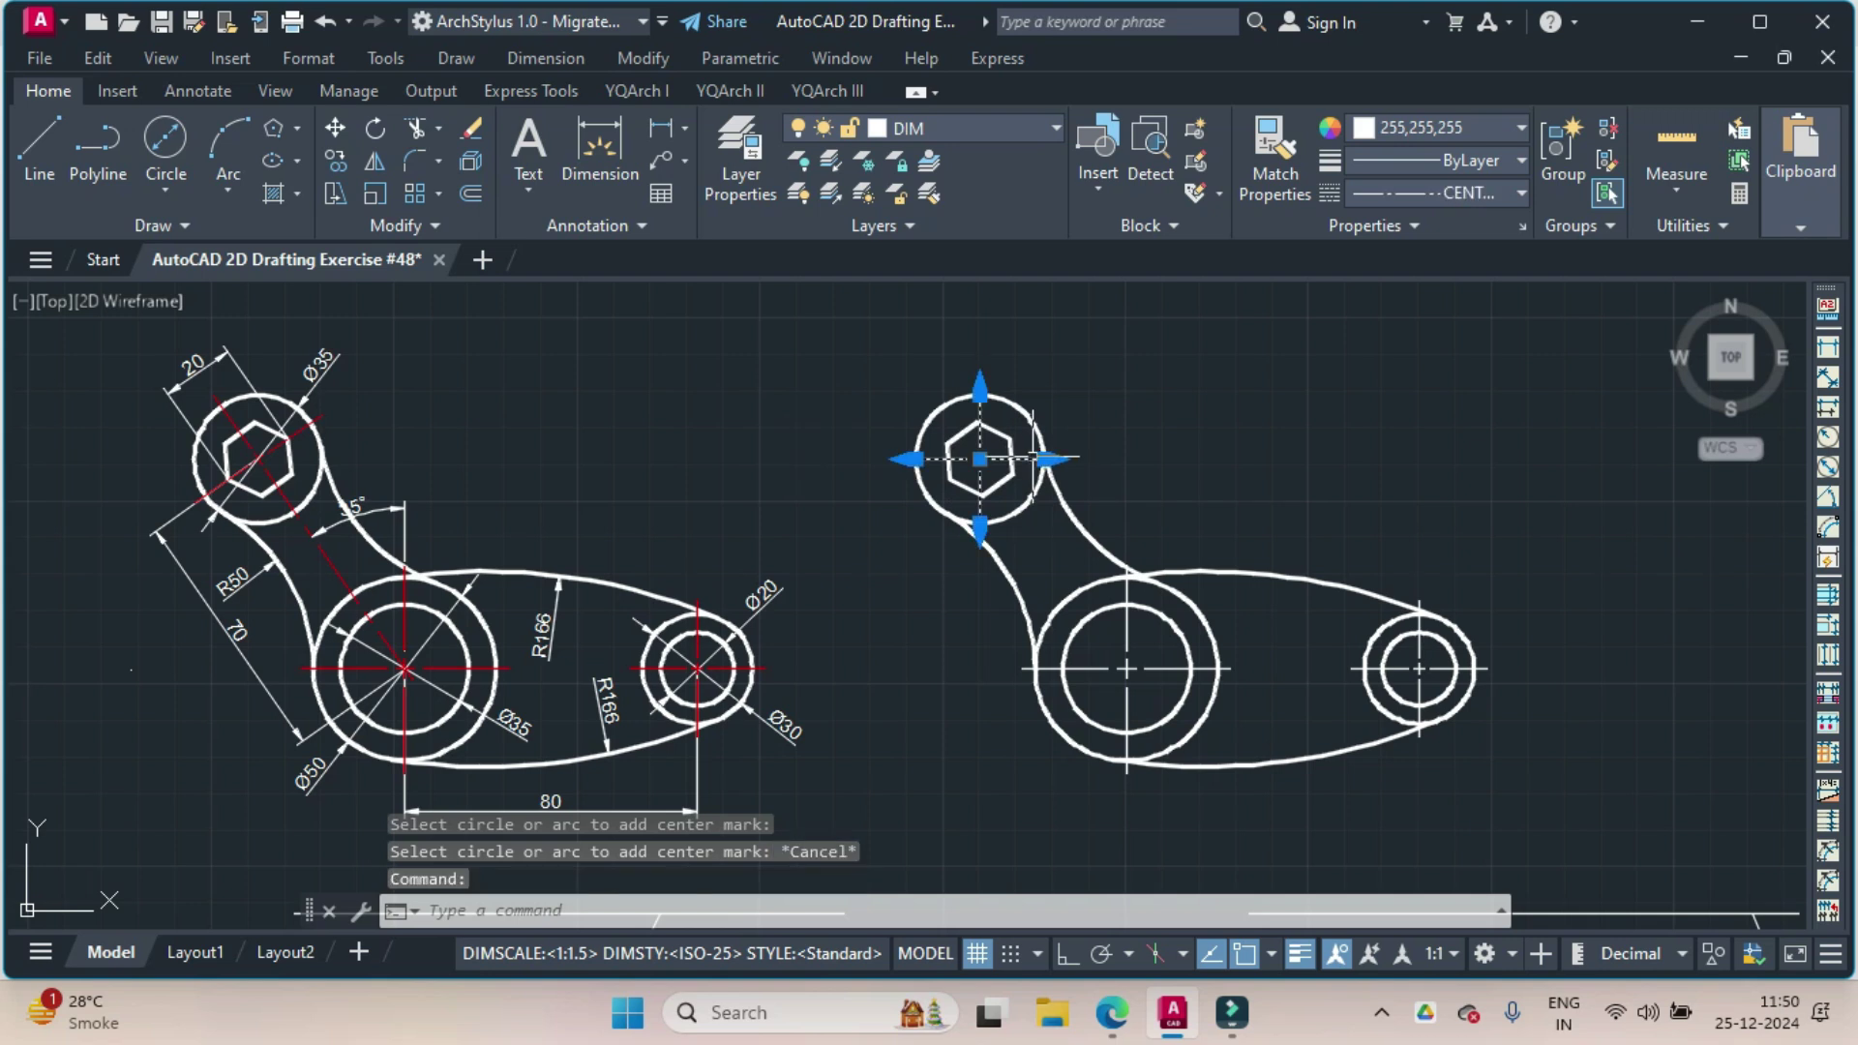
click(1182, 661)
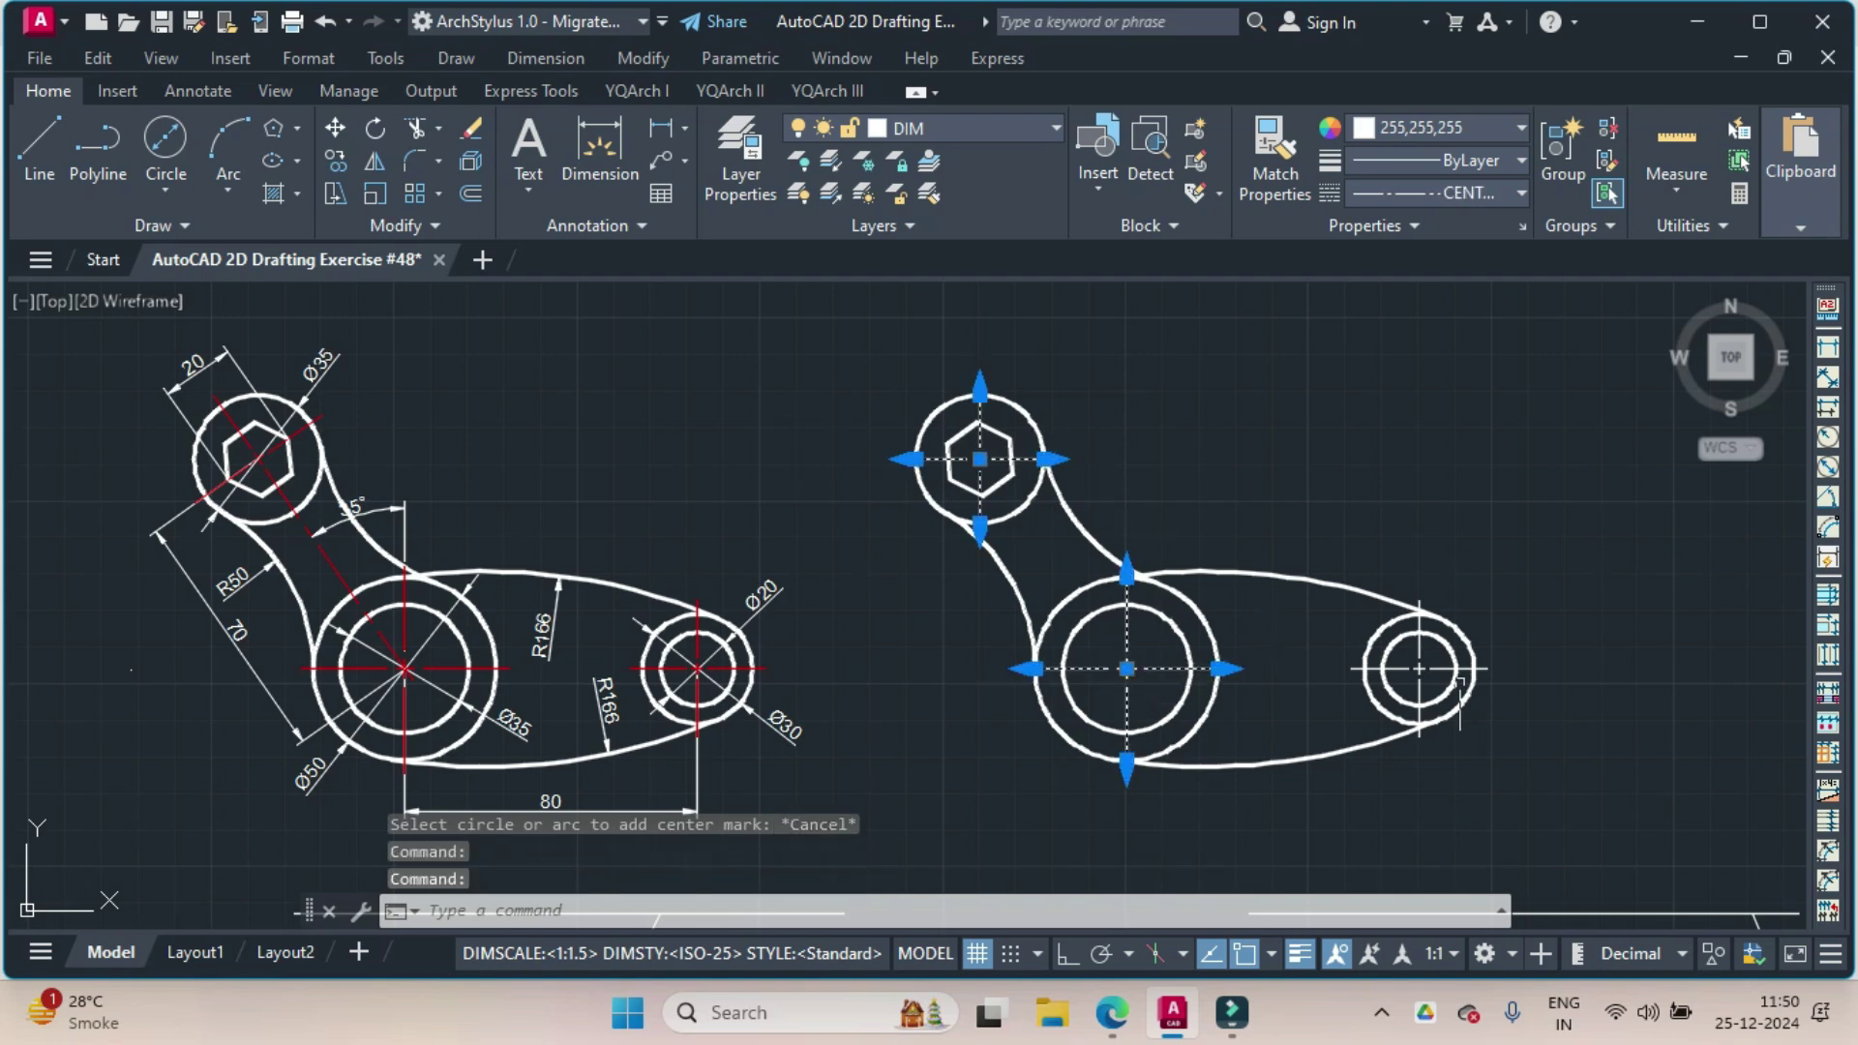
click(1419, 668)
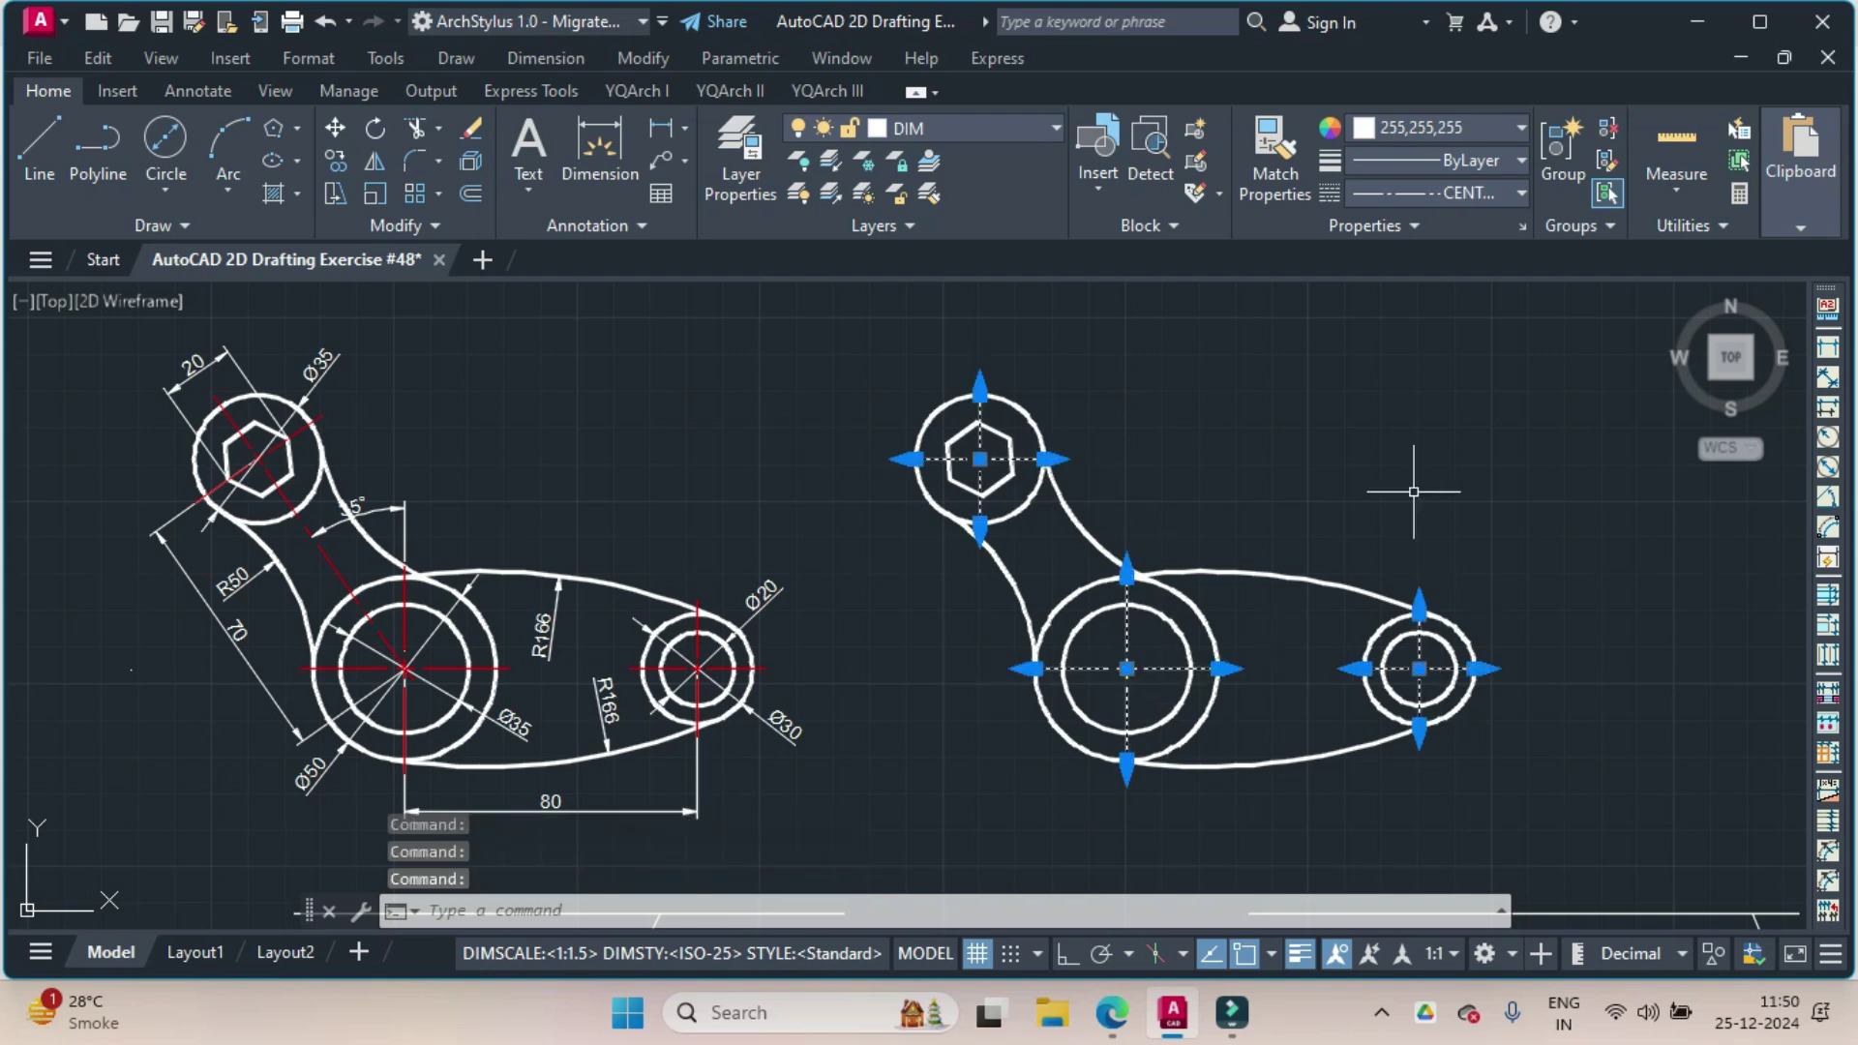
click(1448, 141)
click(1363, 382)
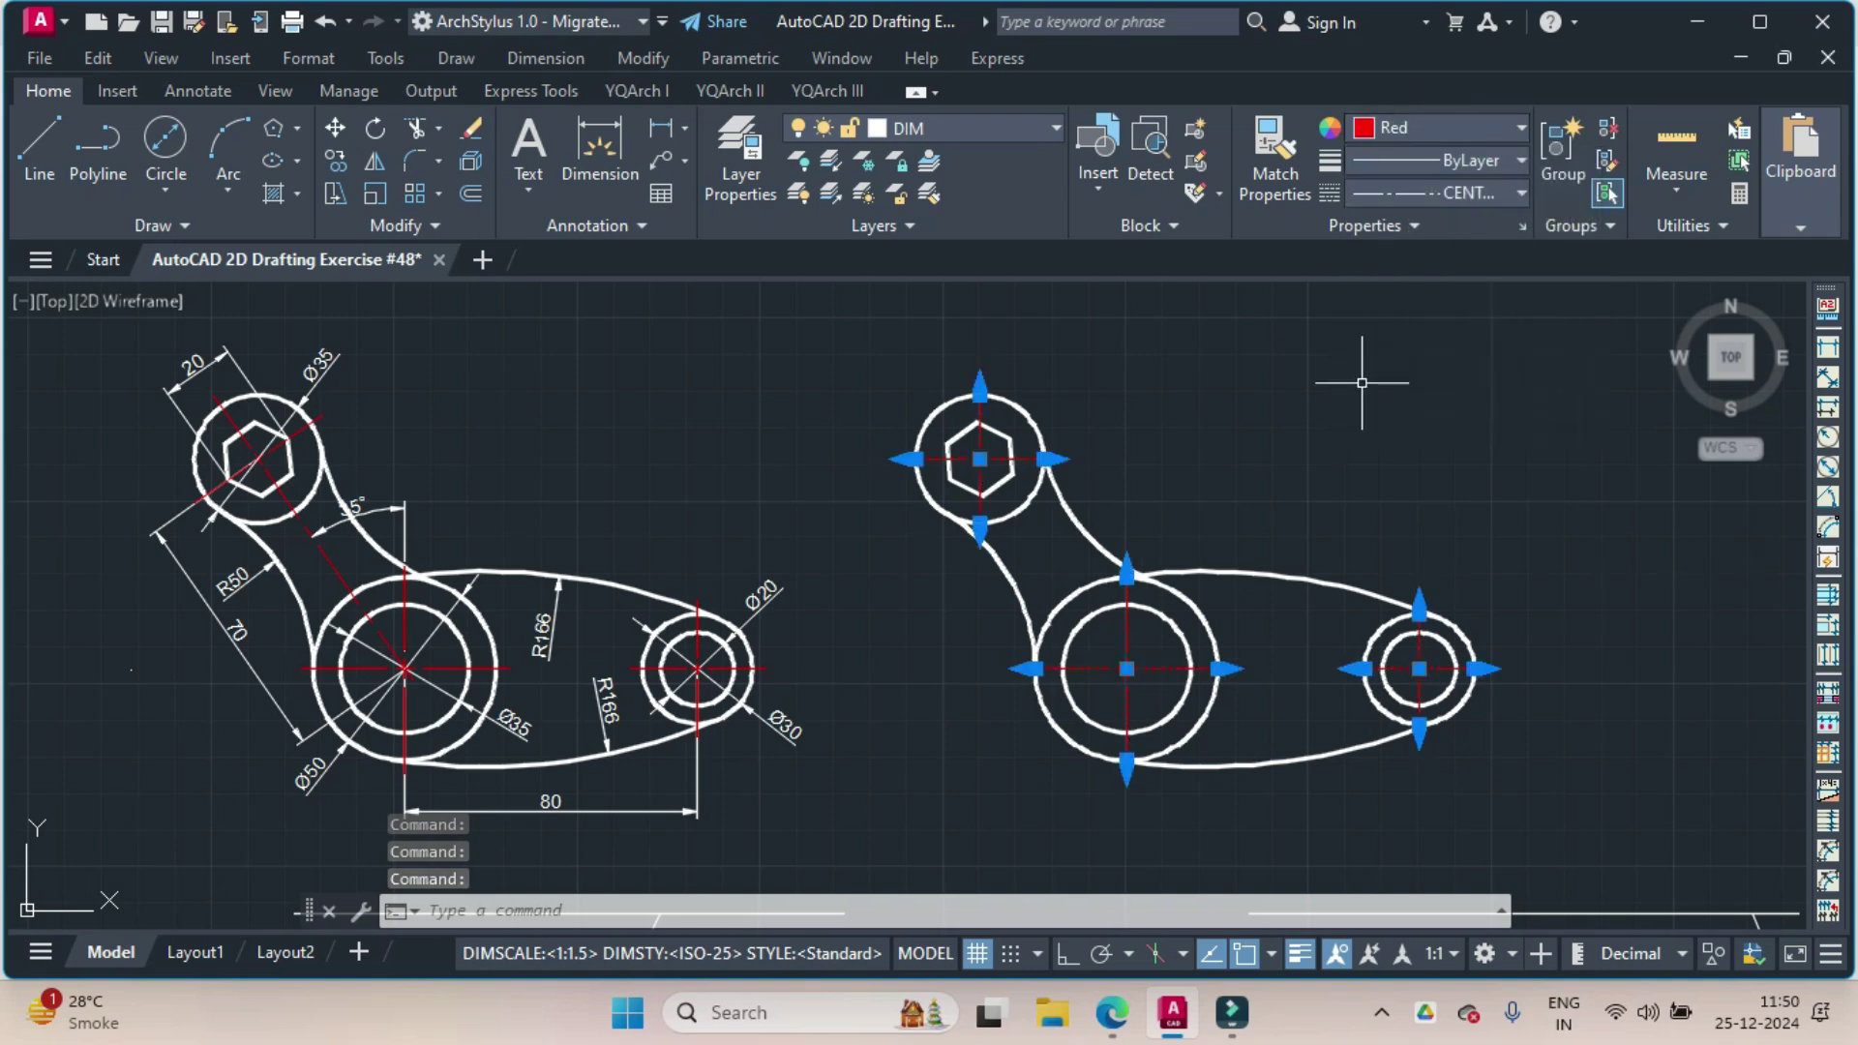
key(Escape)
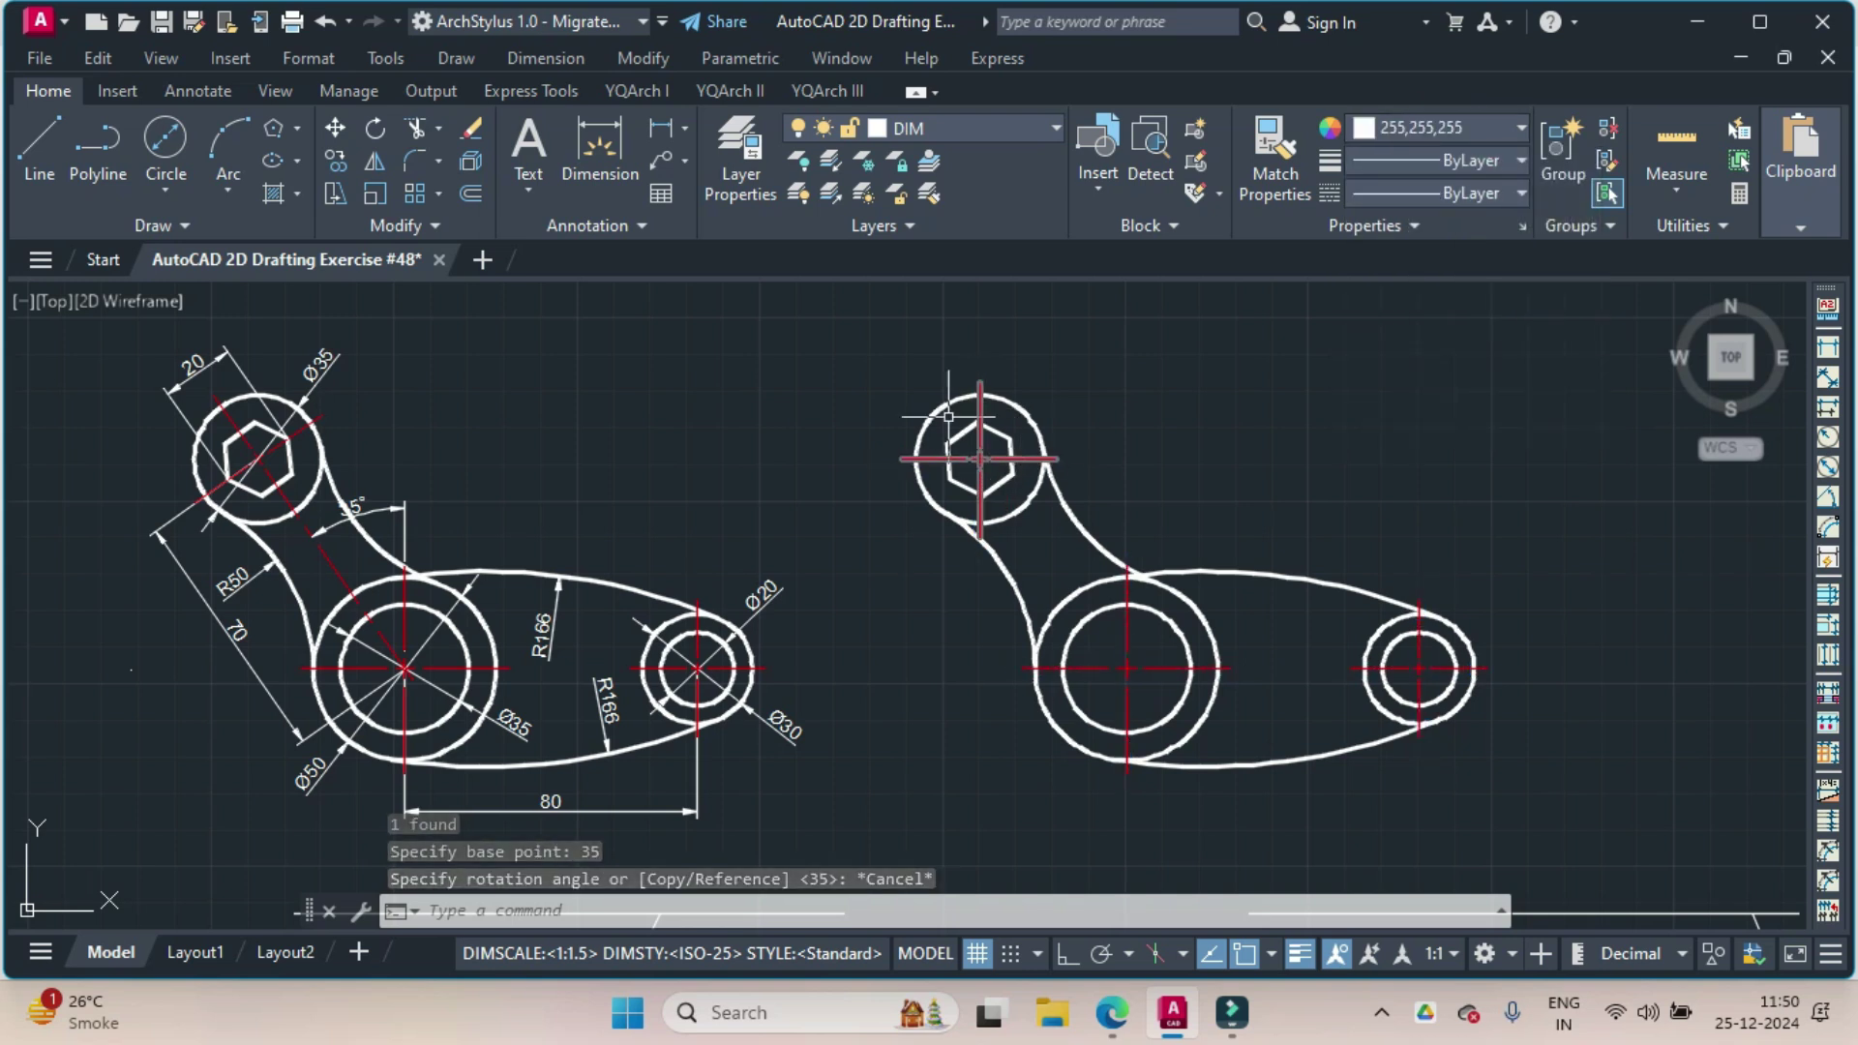
Rotate the upper circle's center mark 35° about its own centre.
click(1021, 459)
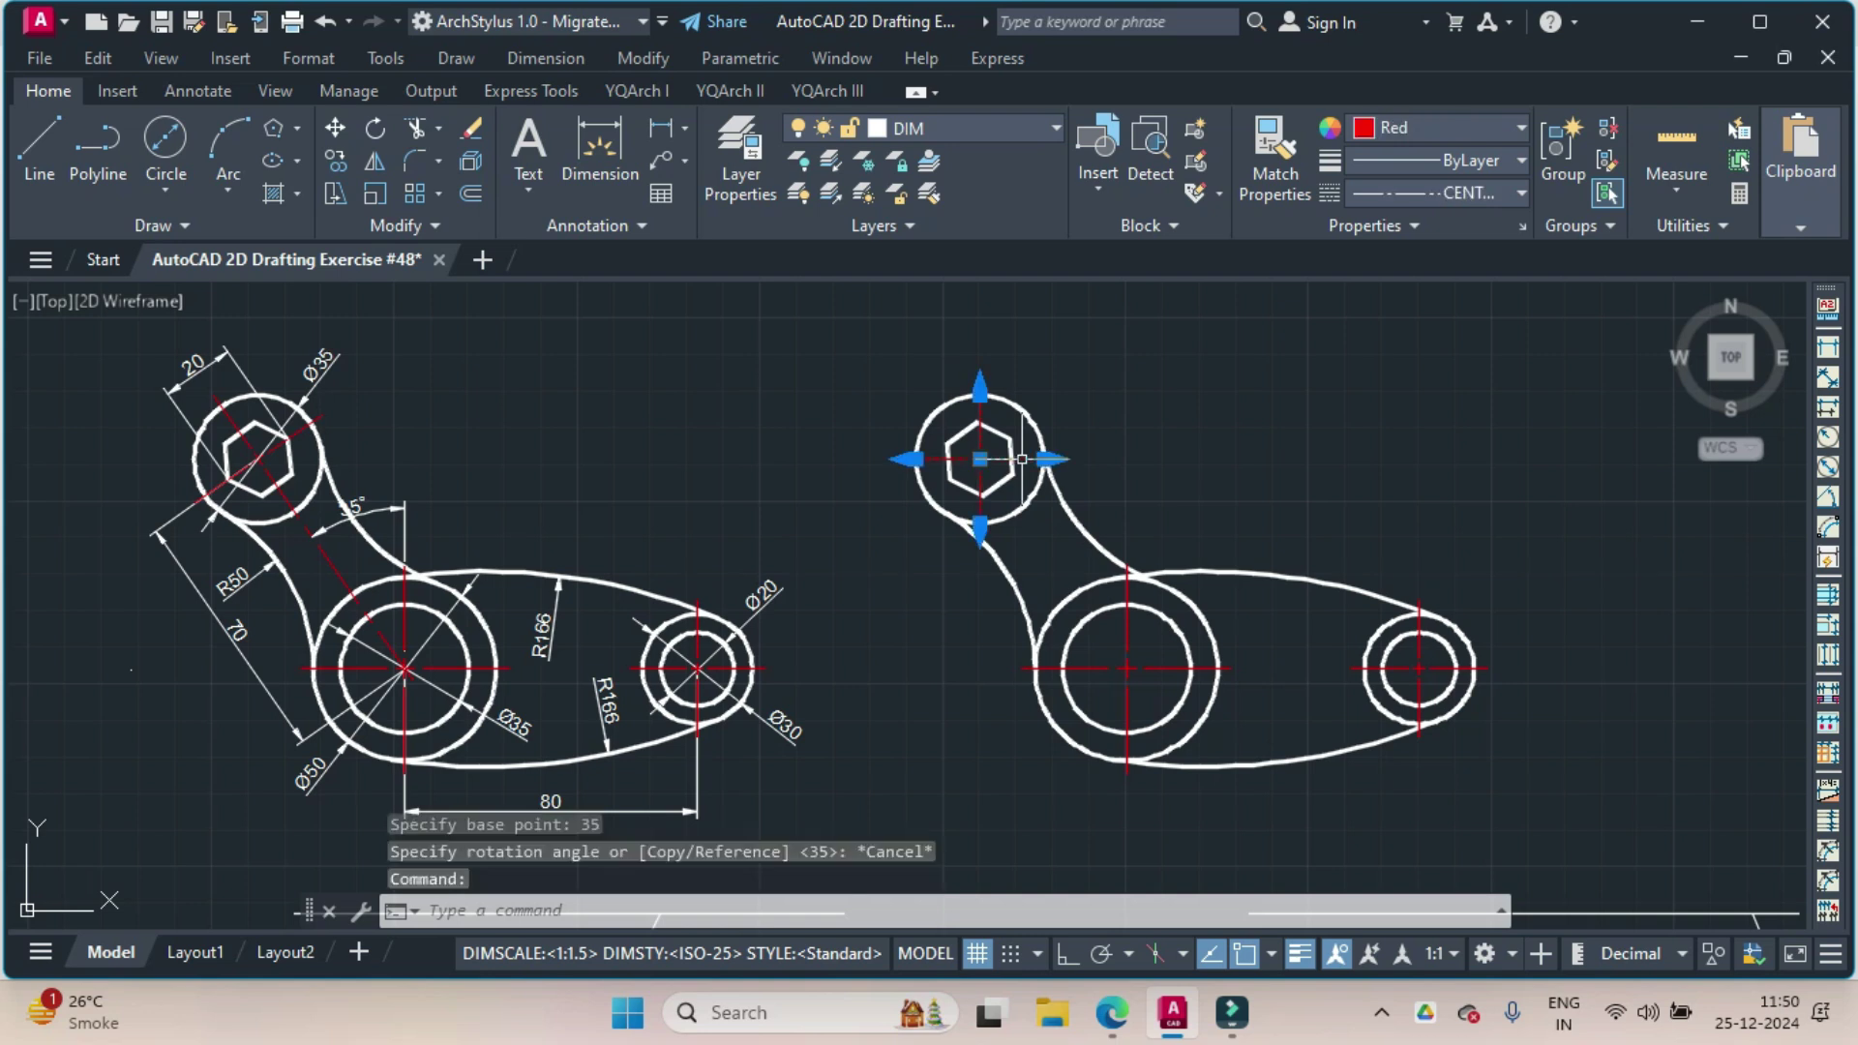
text(ru)
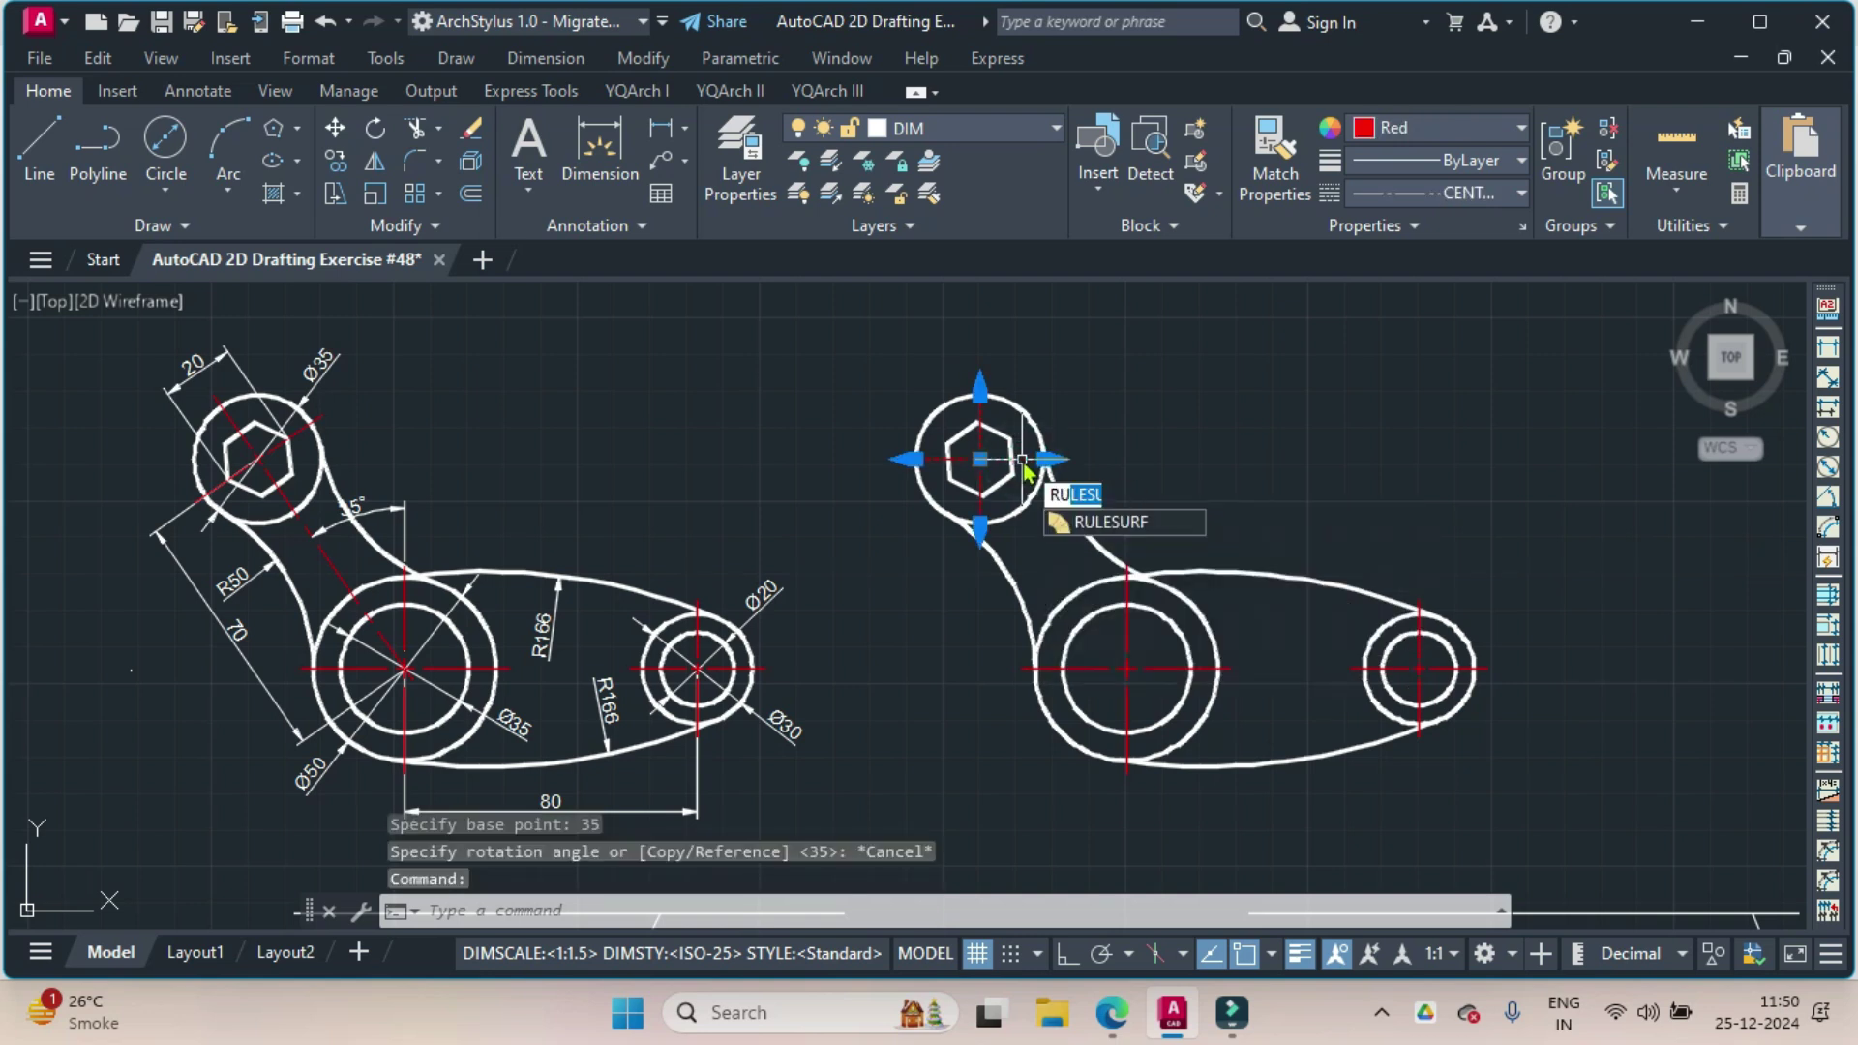
text(o)
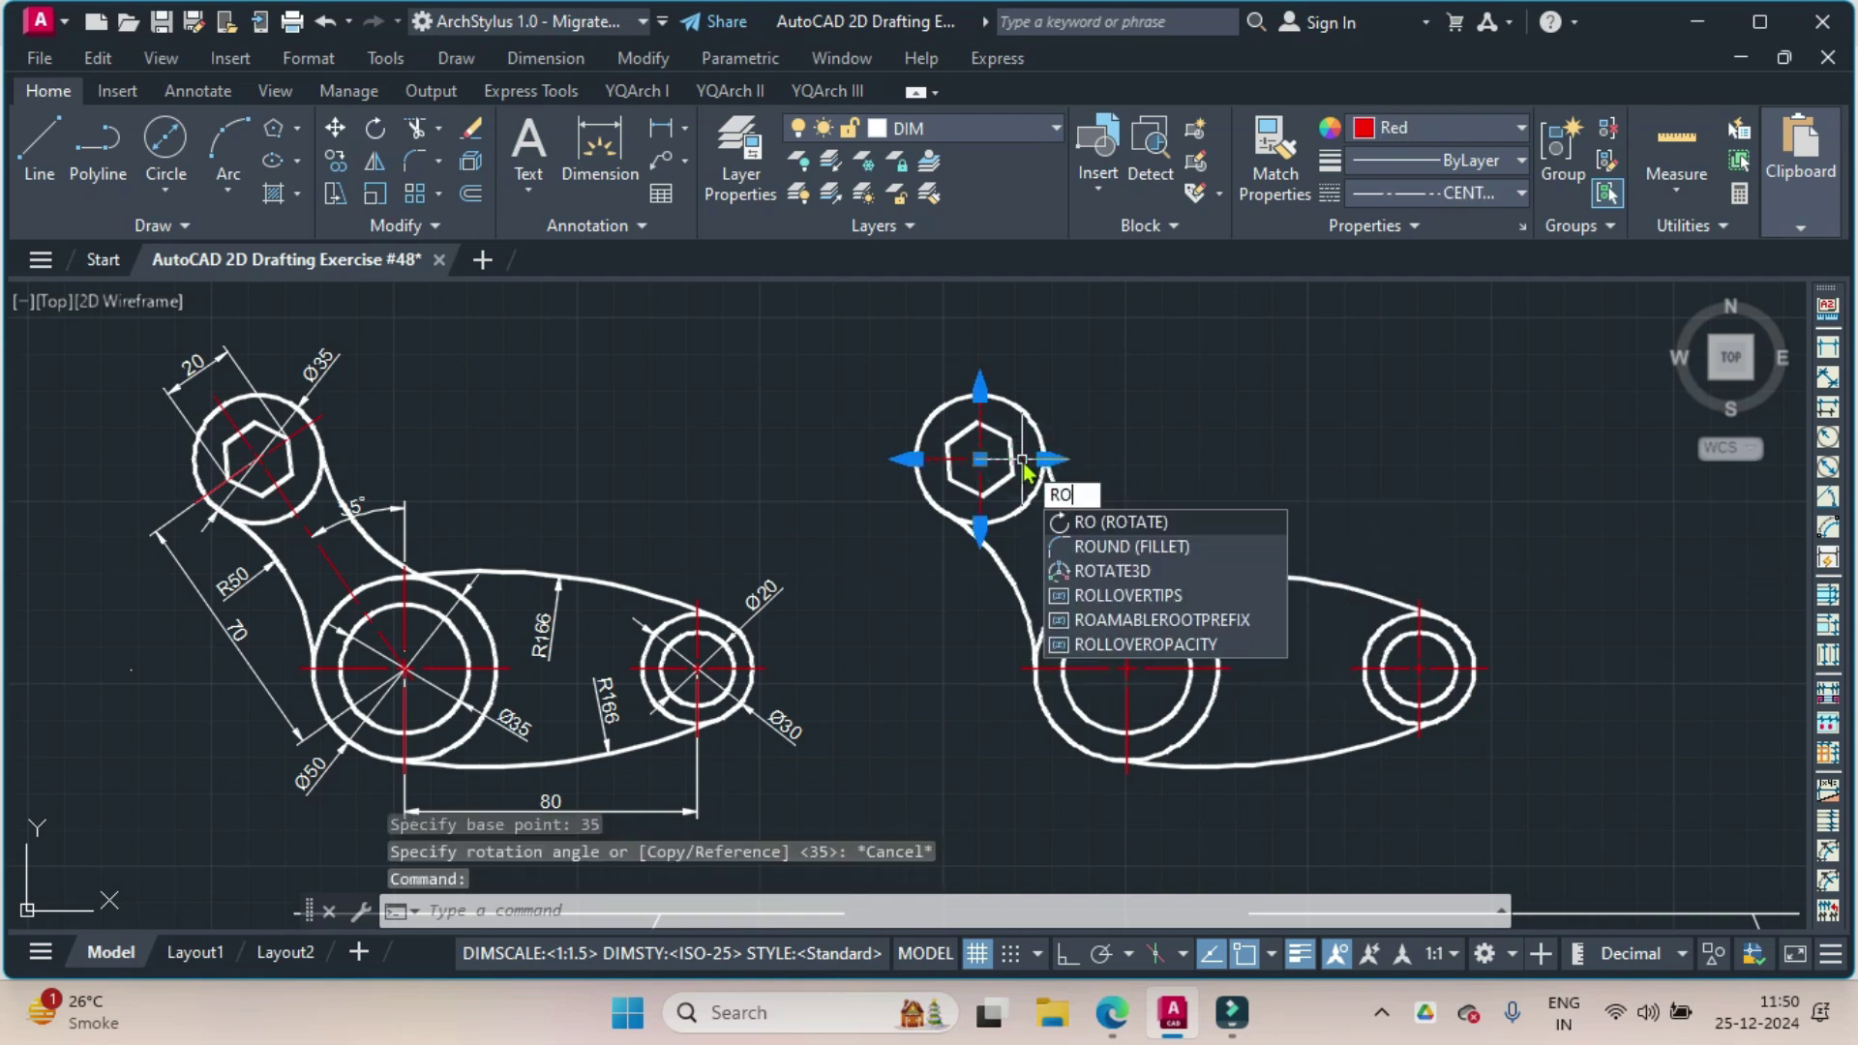
key(Return)
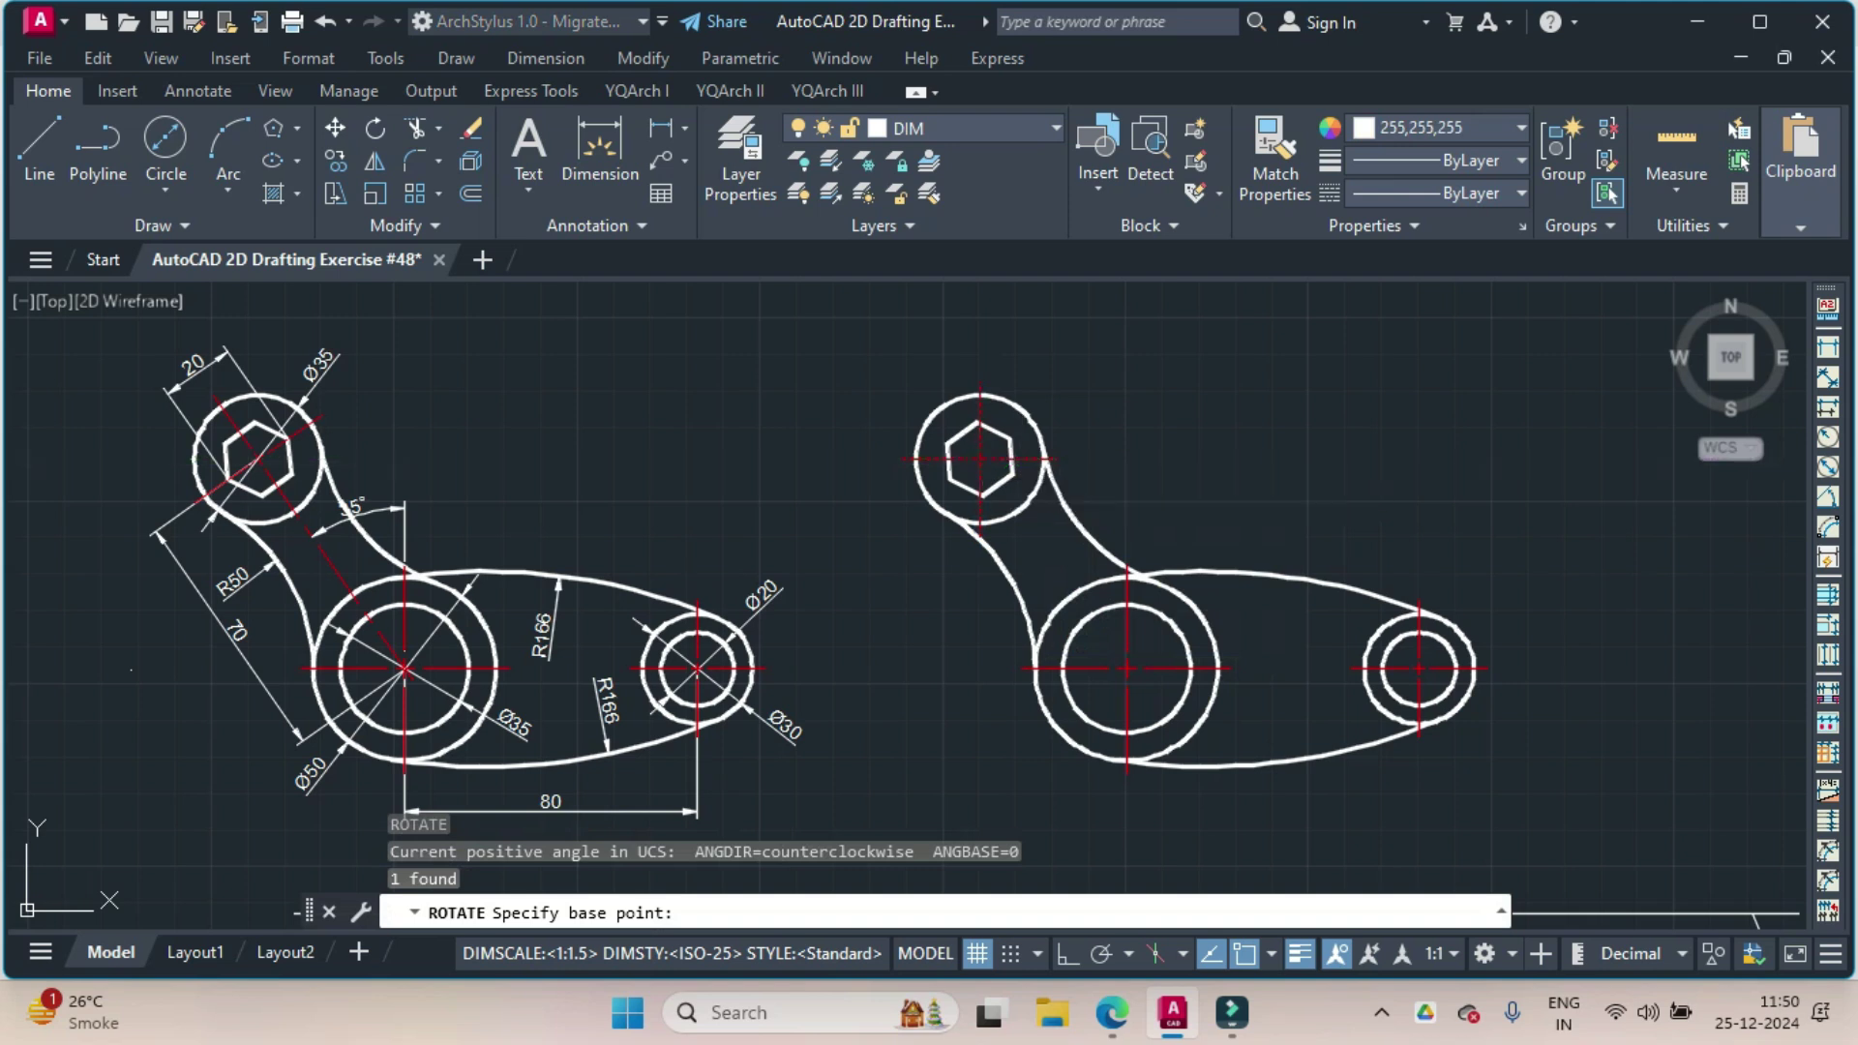
click(979, 459)
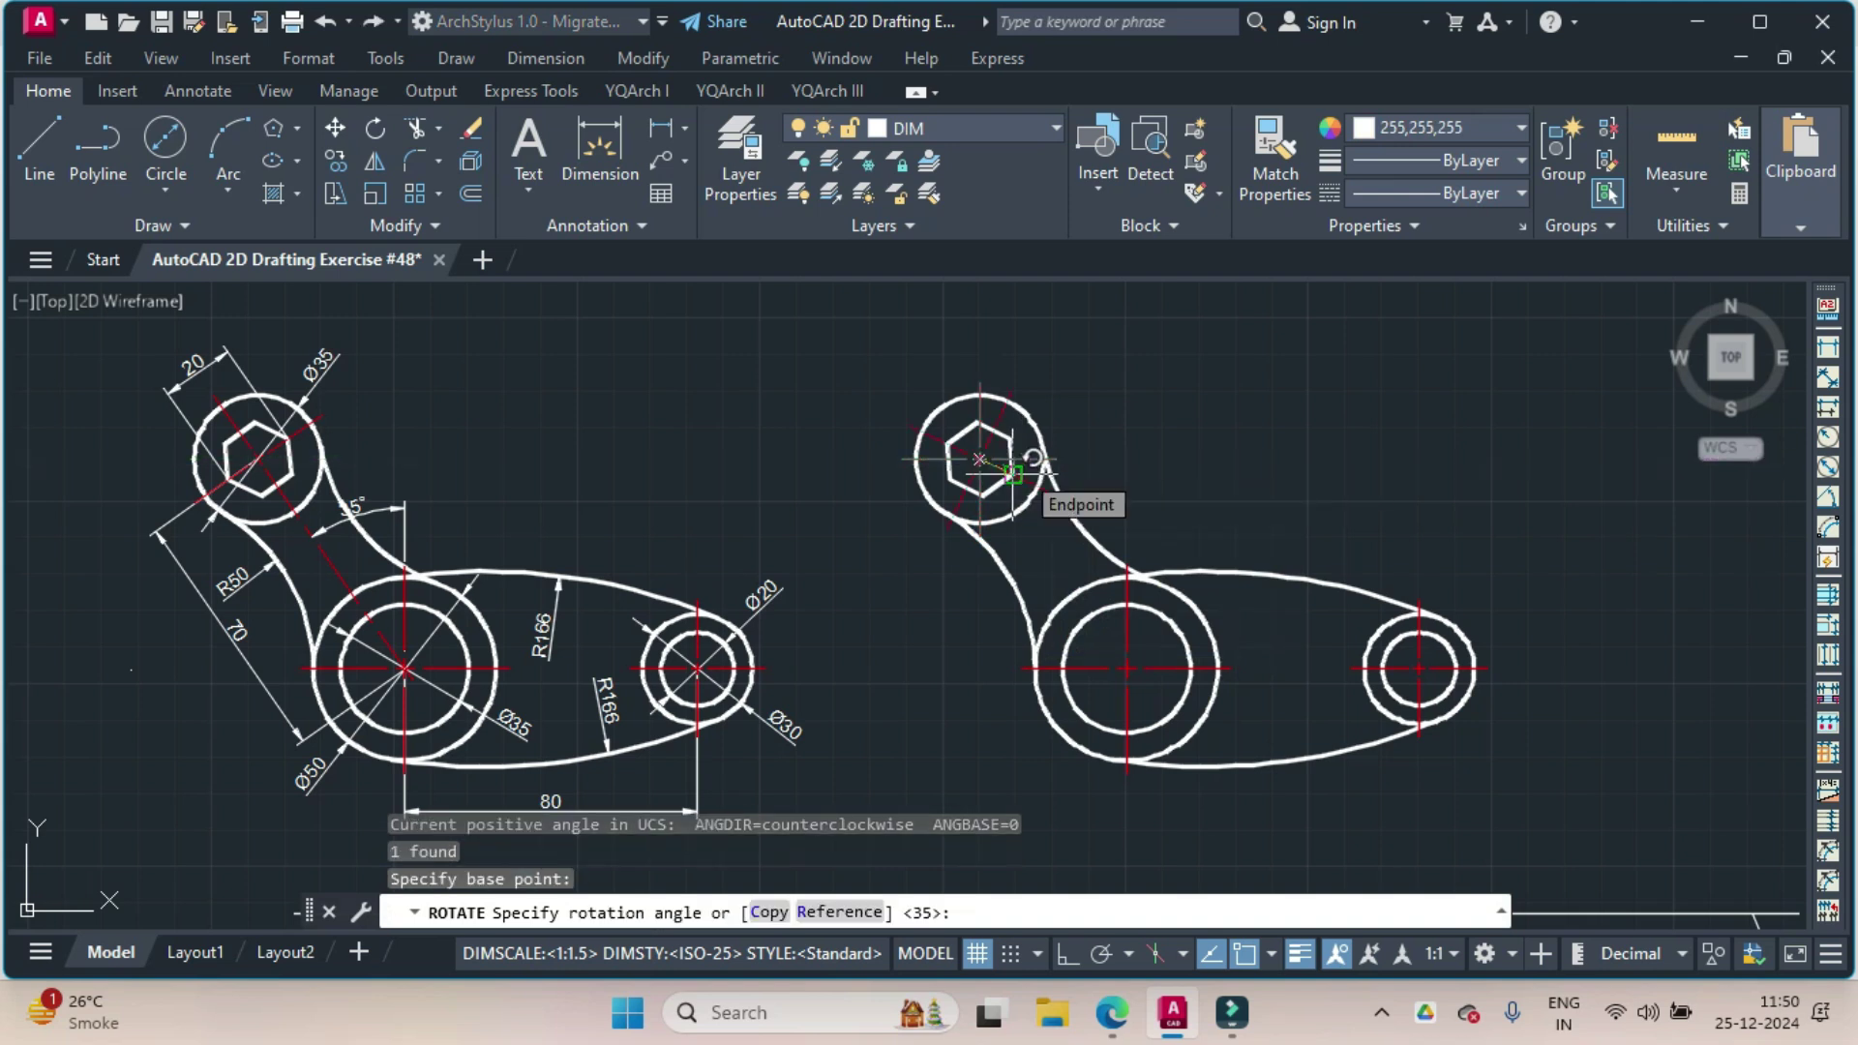
text(35)
key(Return)
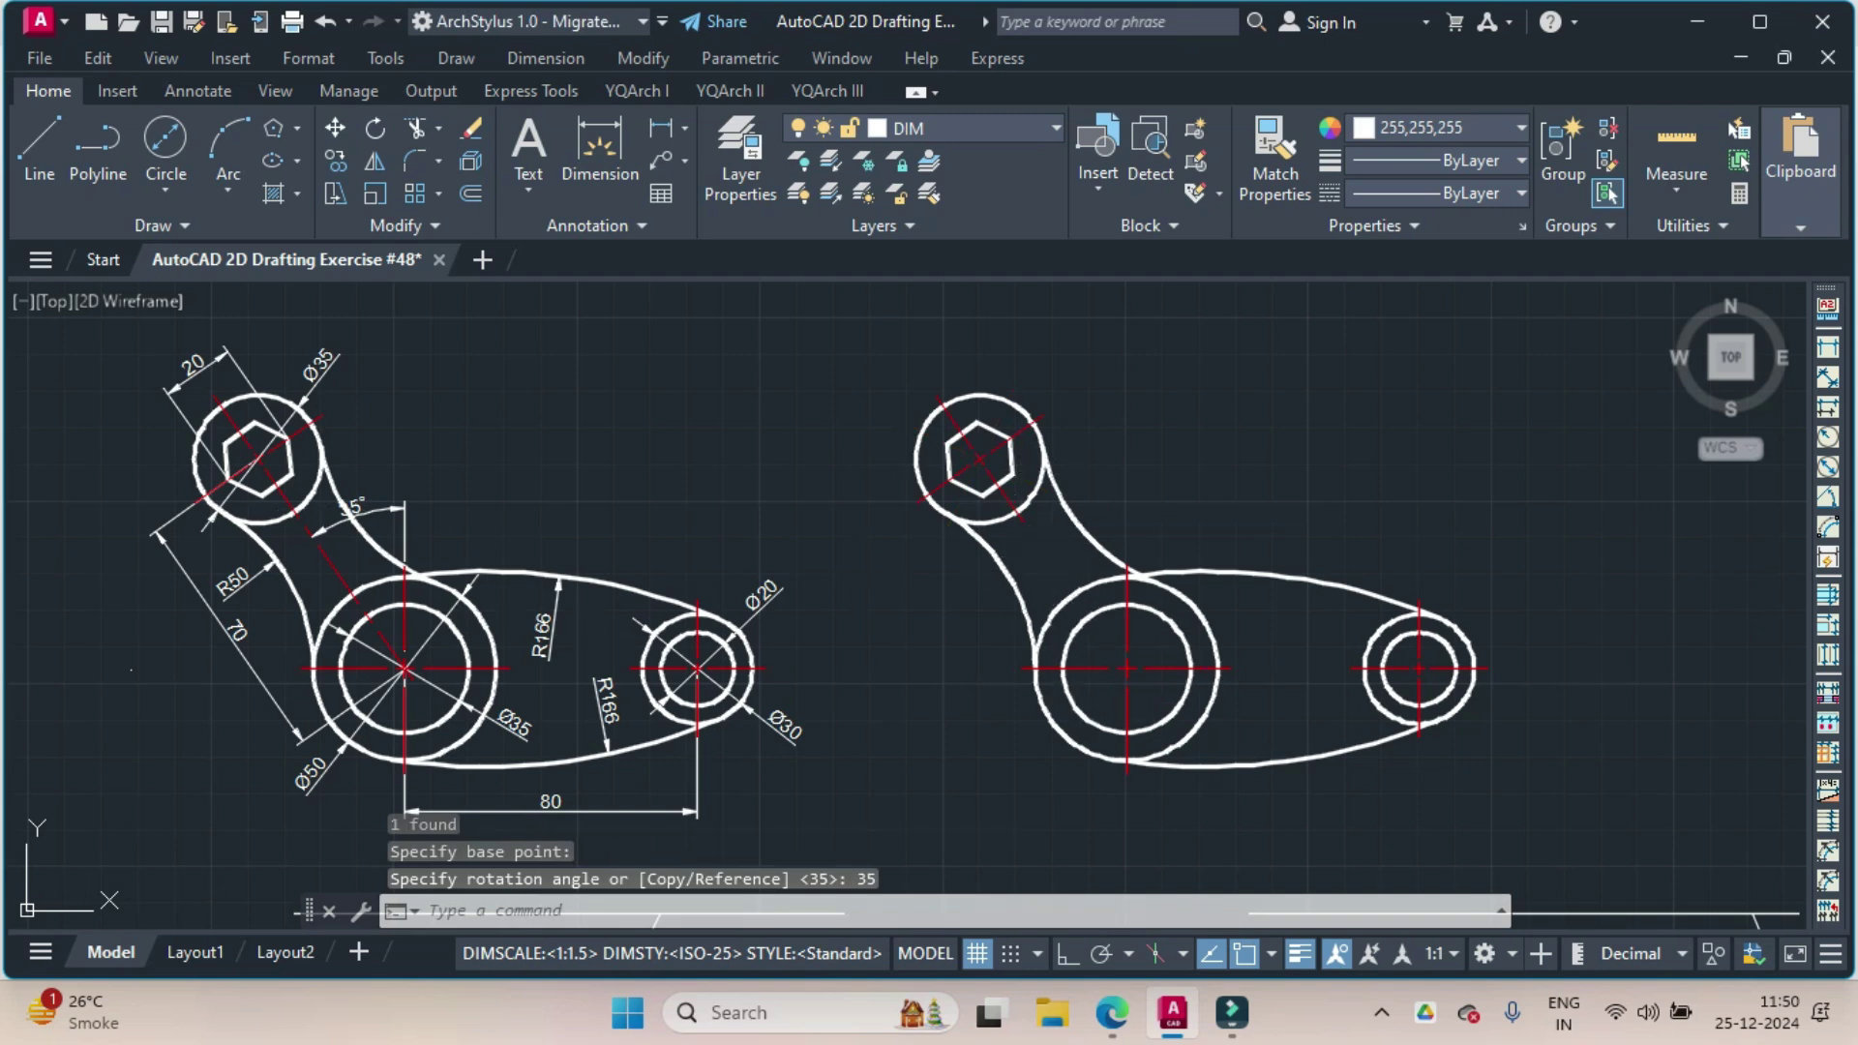
Stretch the lower arm of the rotated center mark to the centre of the large central circle.
click(1012, 503)
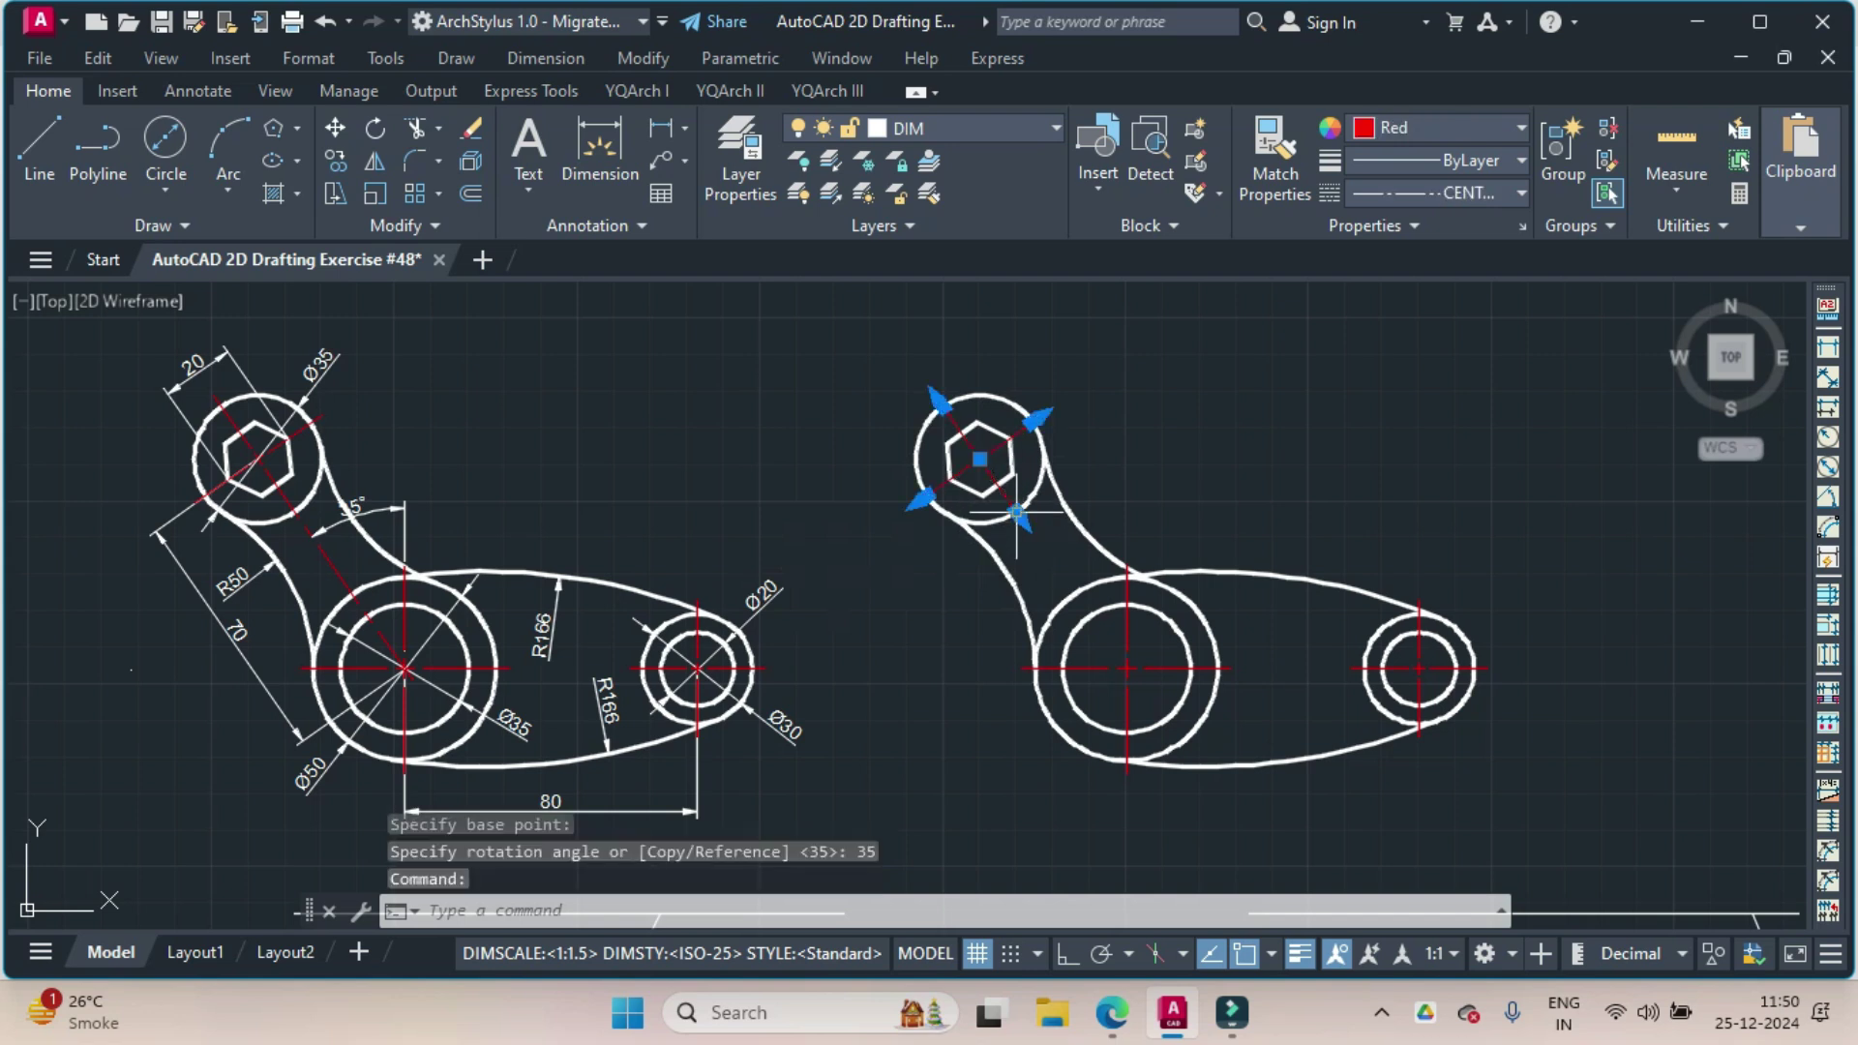
click(1016, 511)
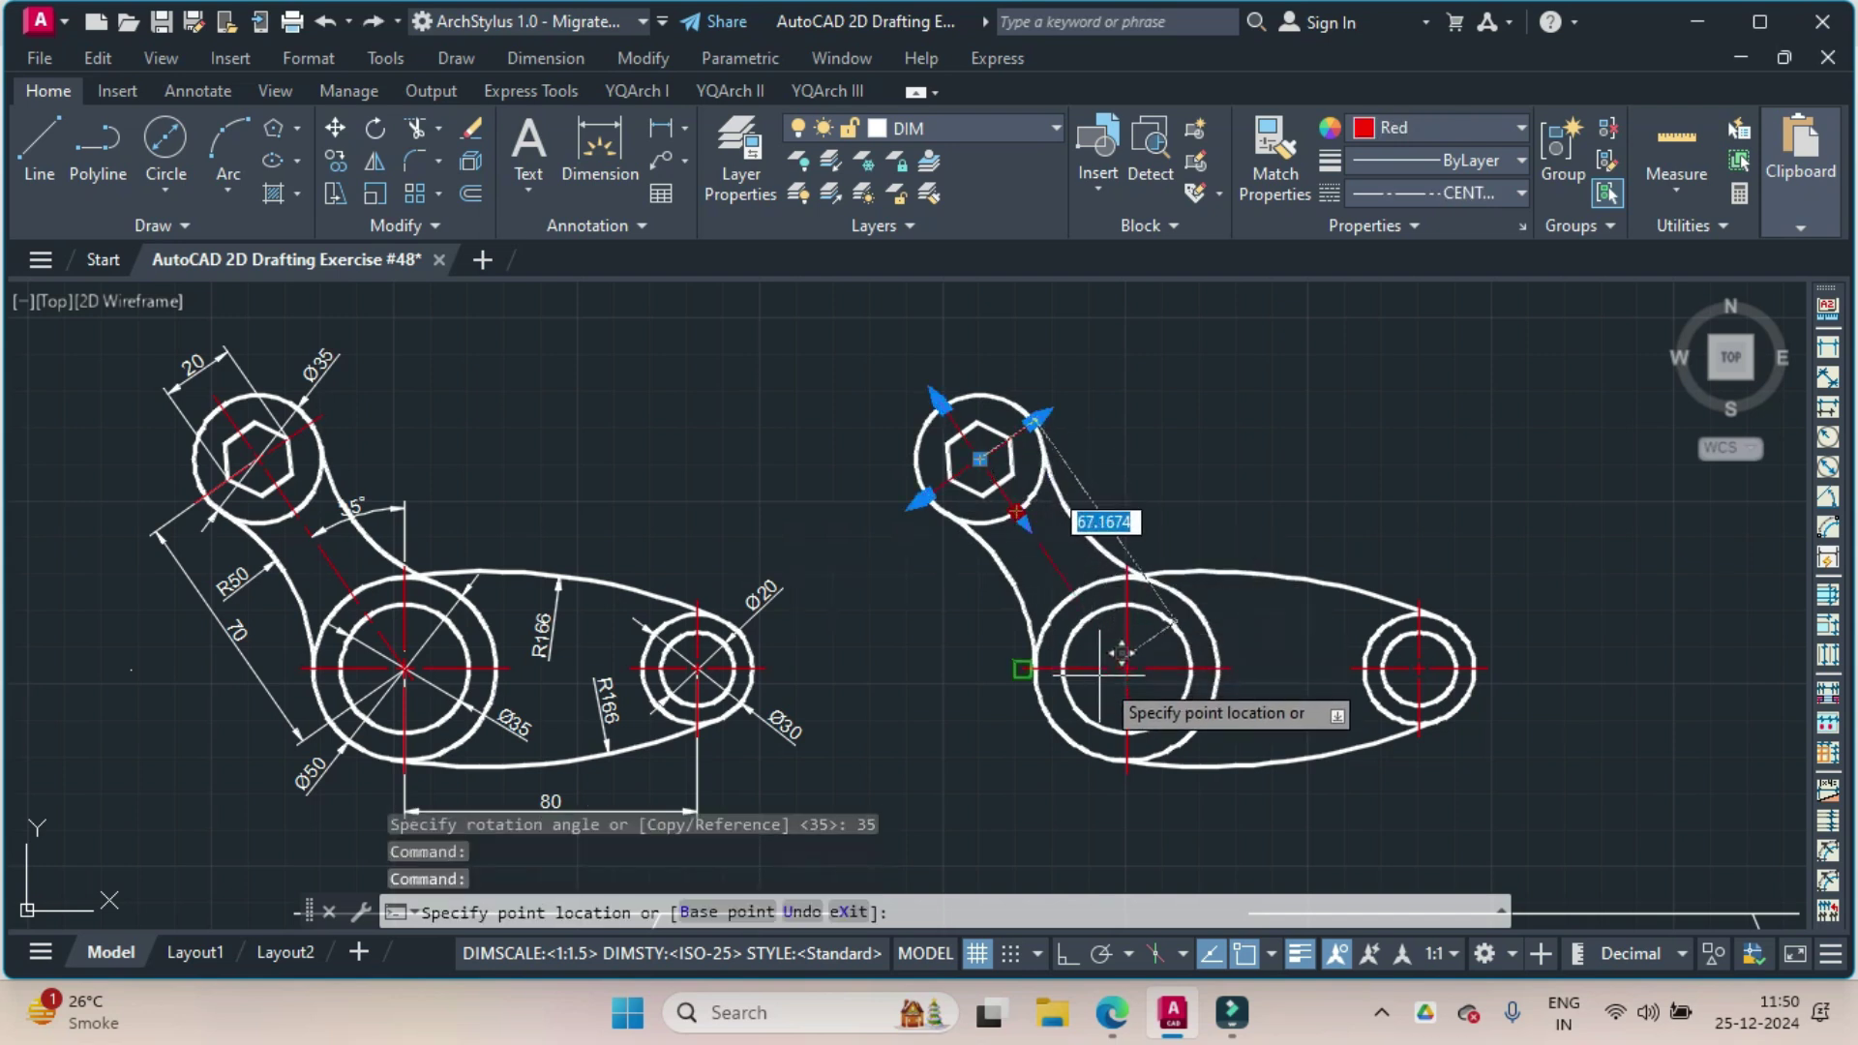
click(1147, 646)
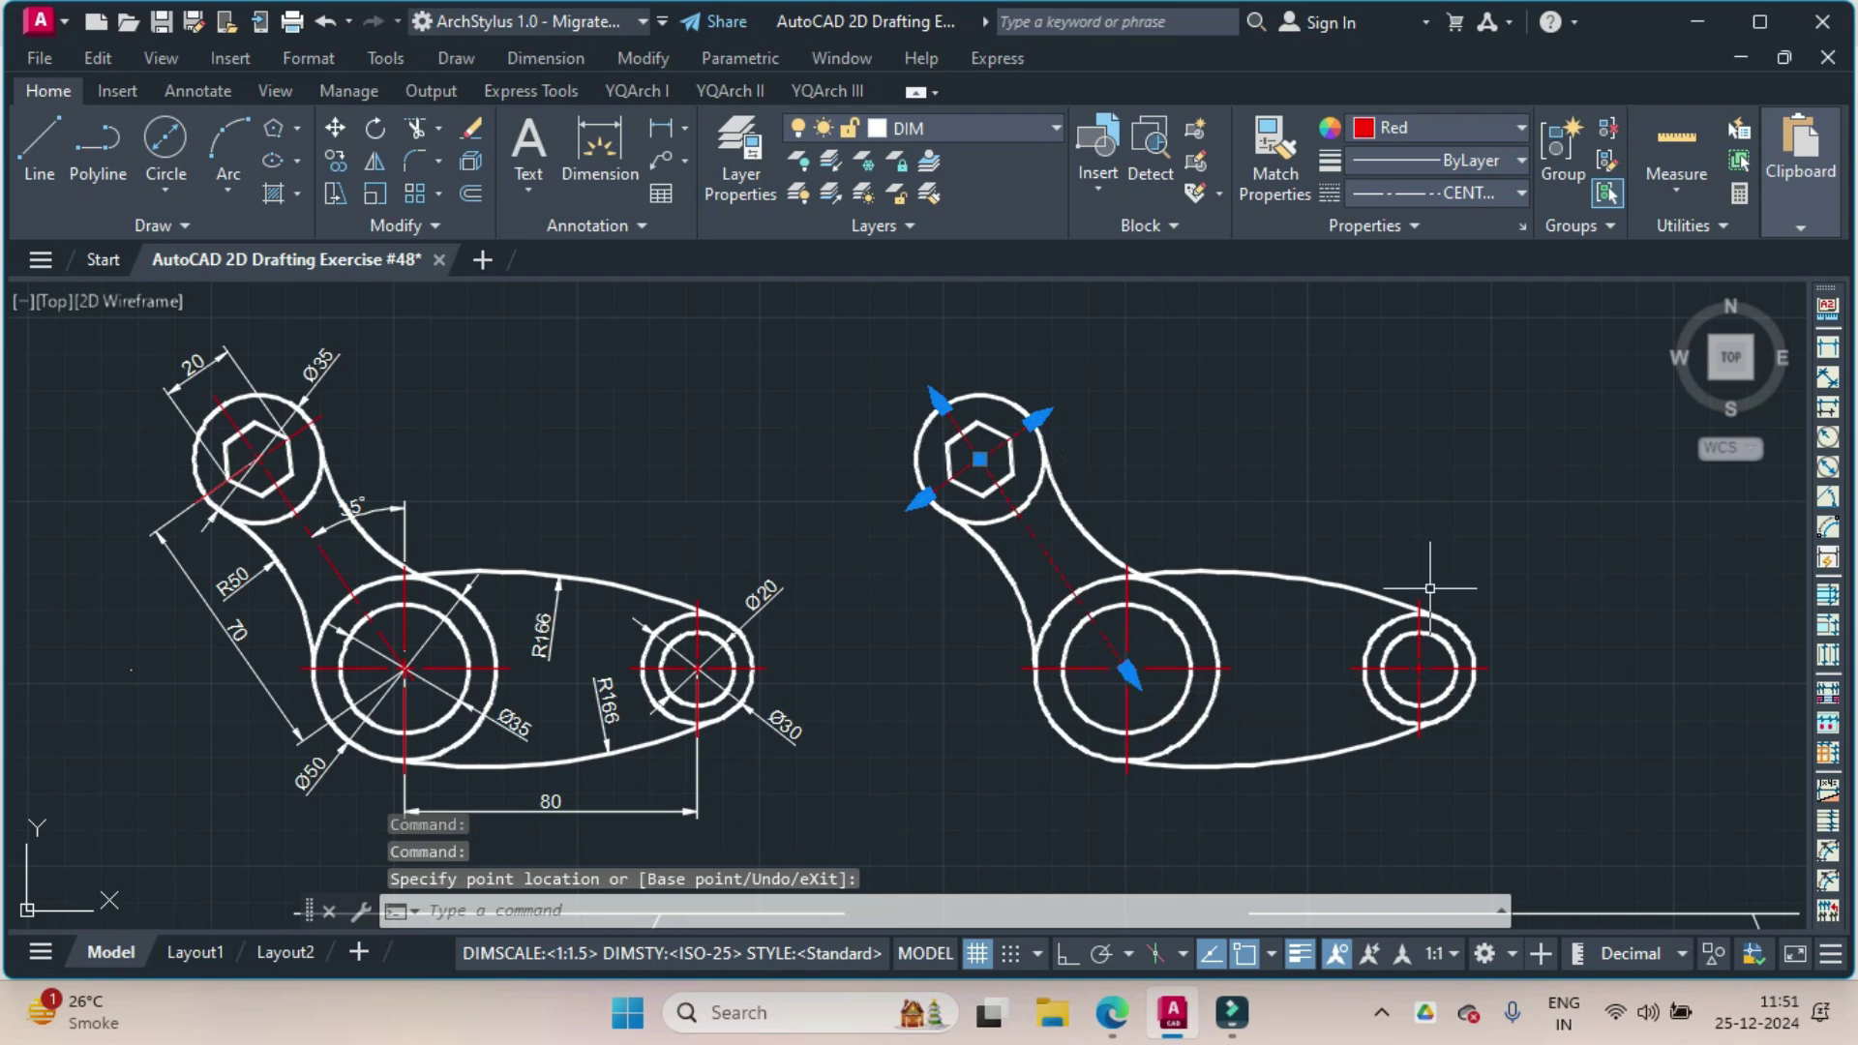
key(Escape)
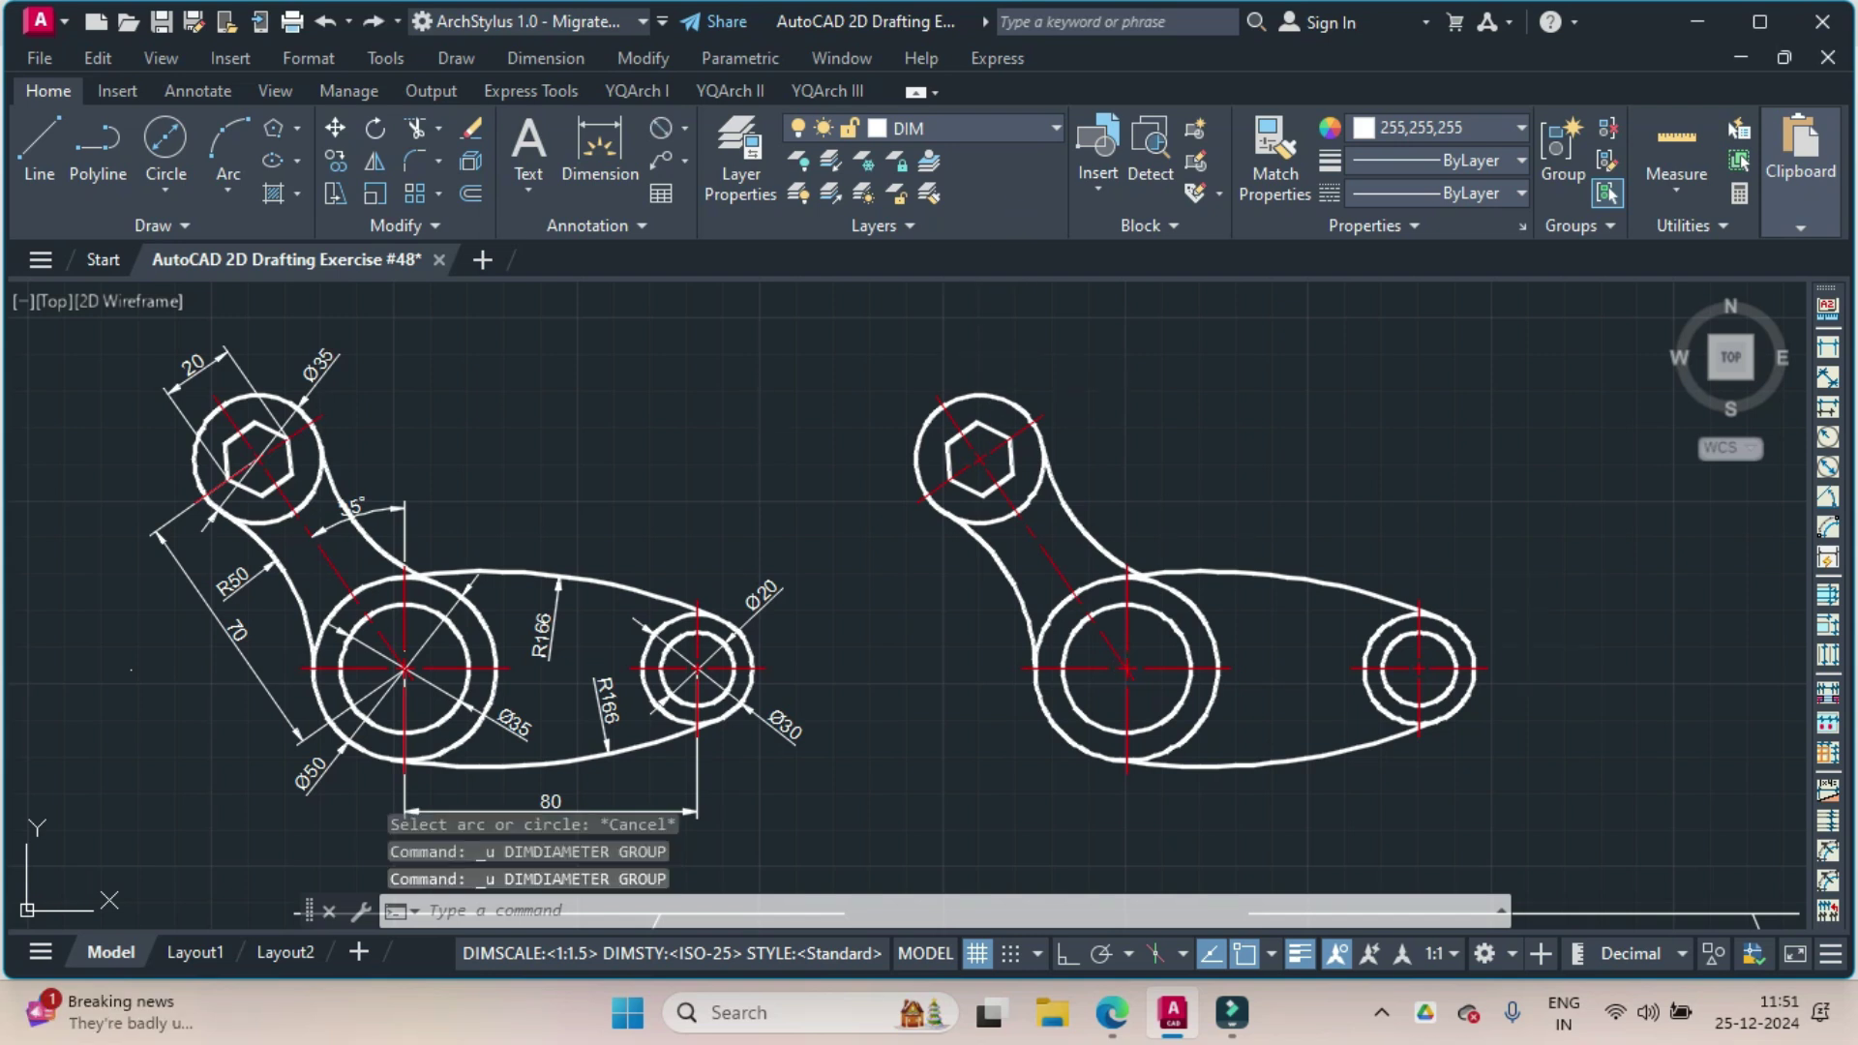
Add diameter dimensions to the inner and outer circles at the small right-hand end of the redrawn part.
click(659, 129)
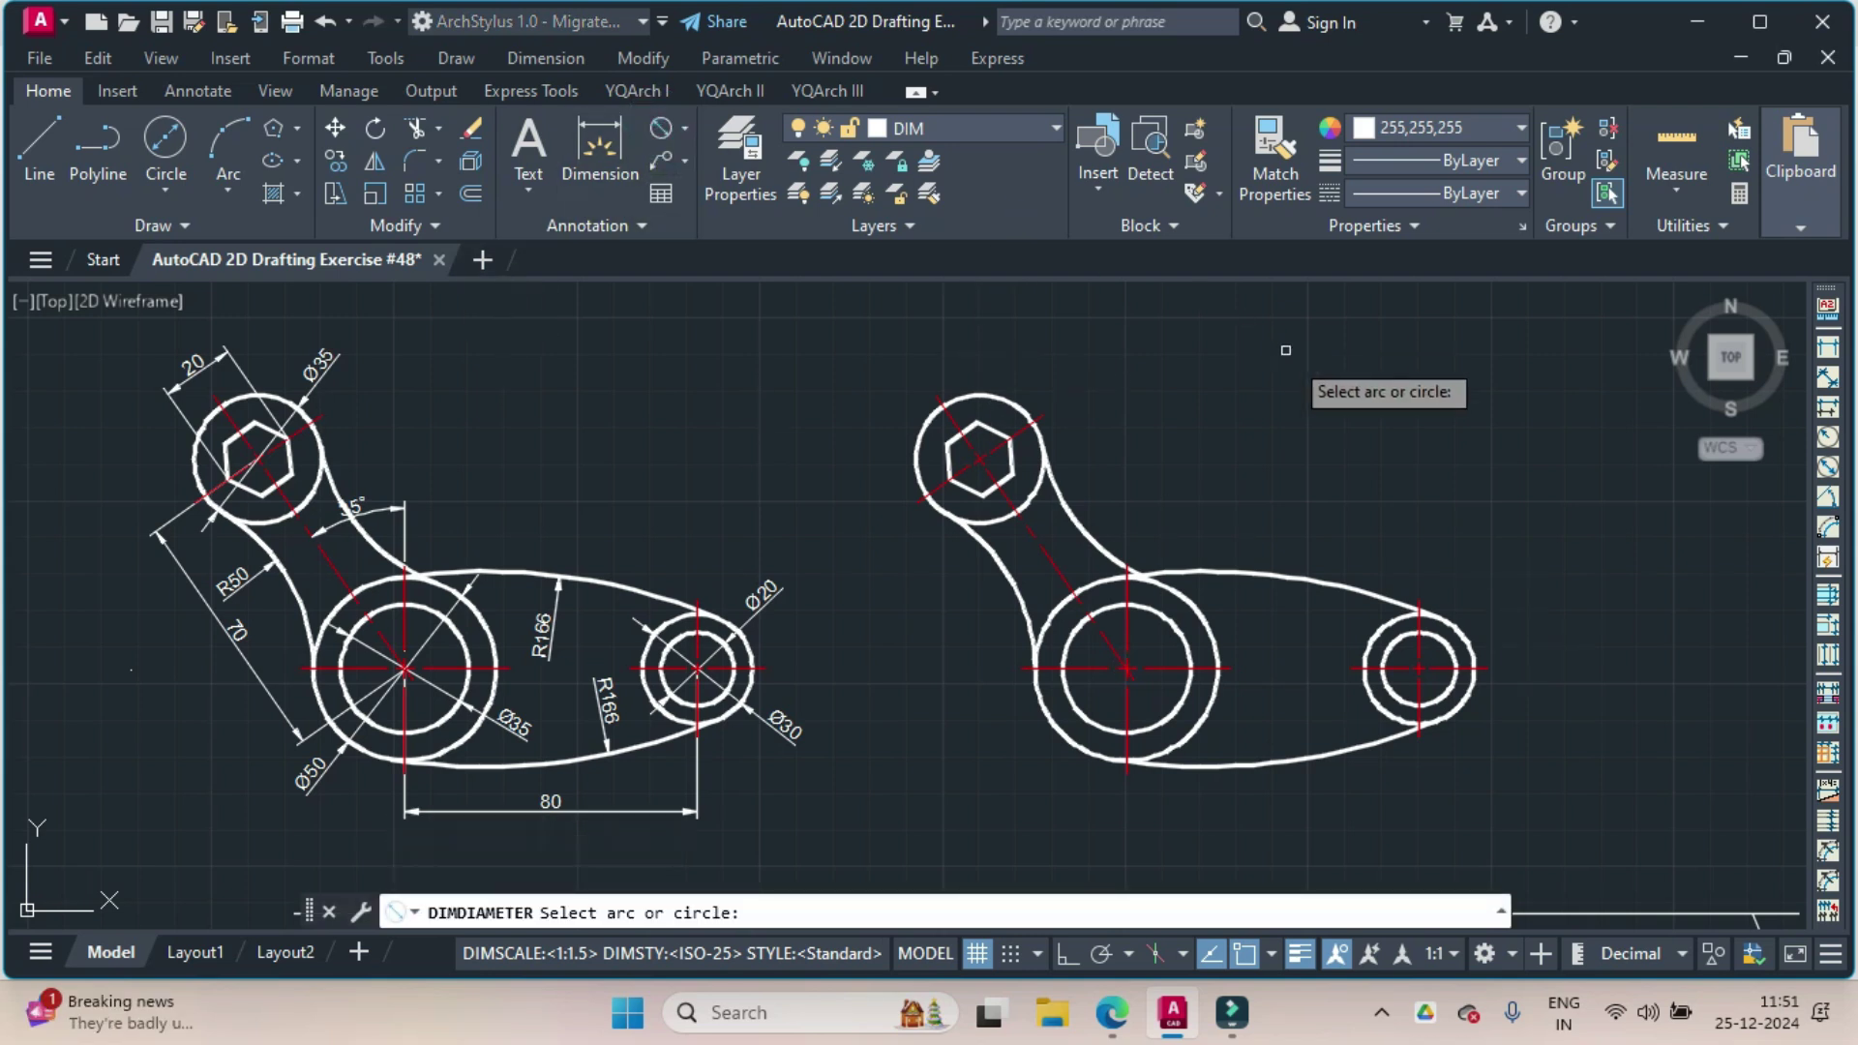
click(1449, 646)
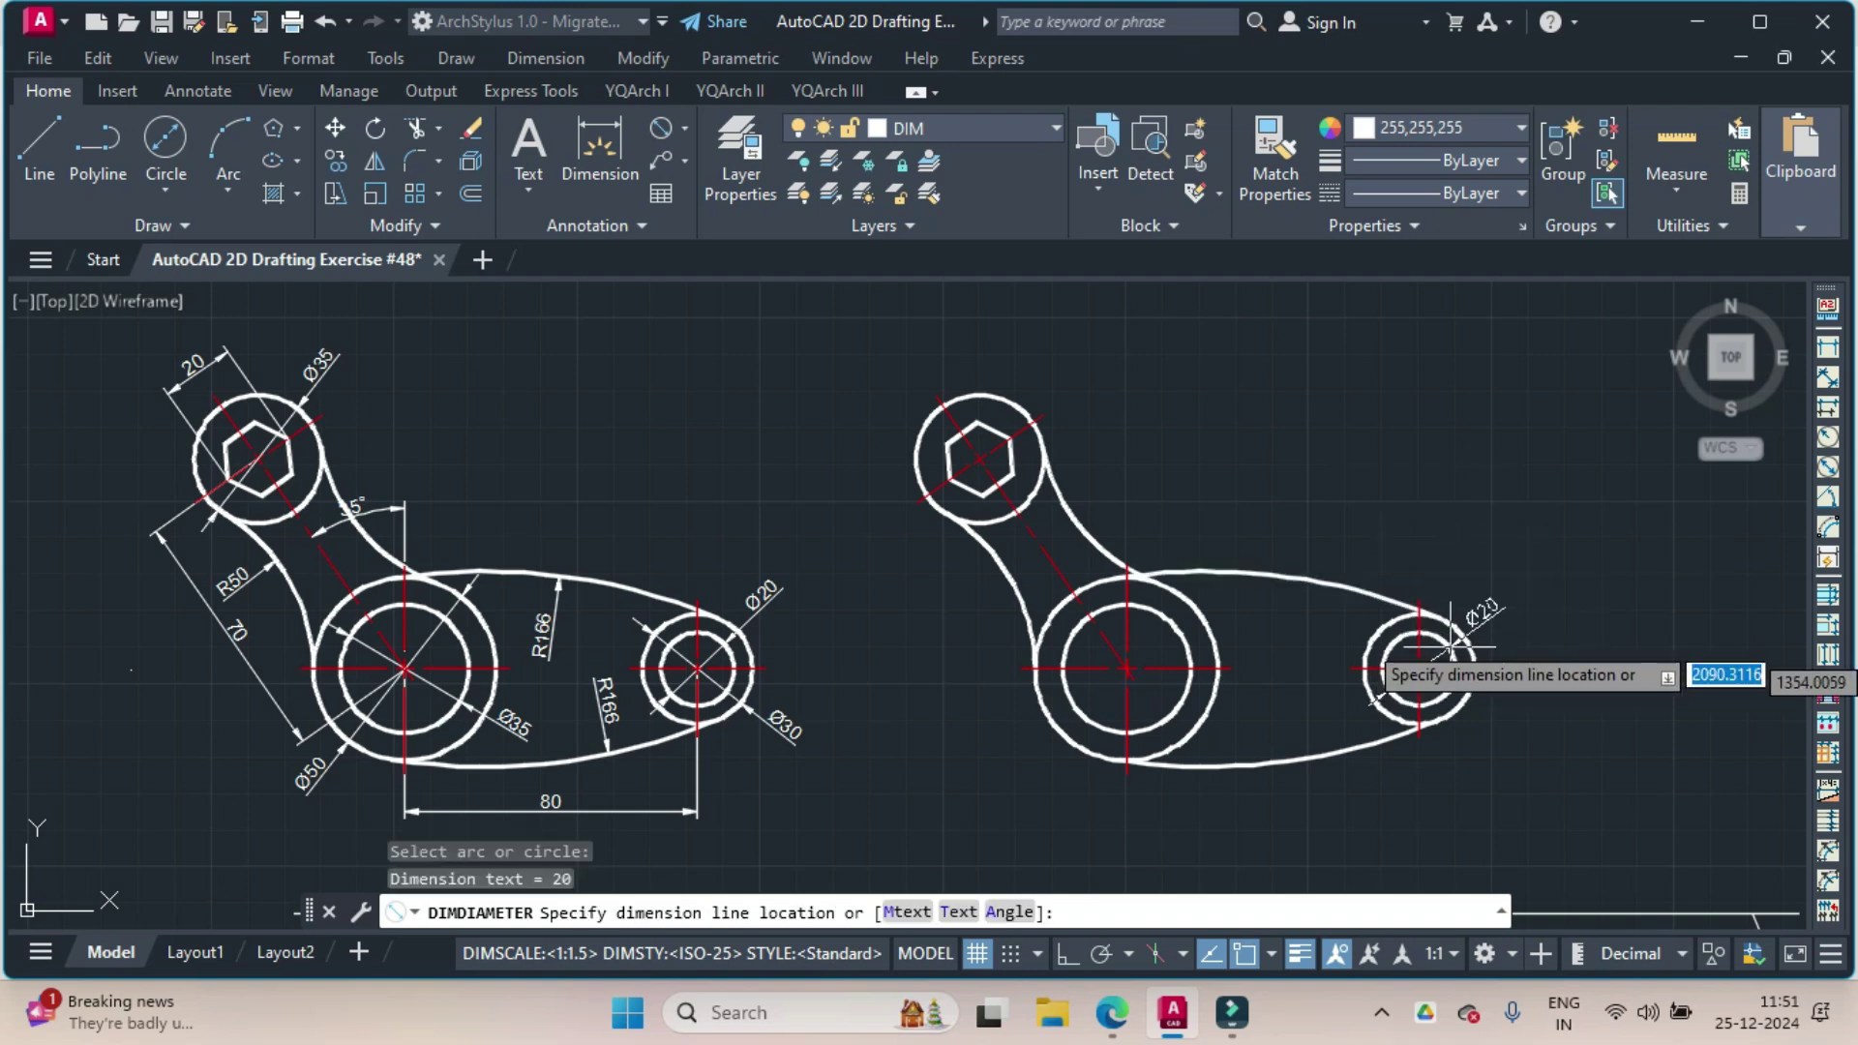
click(1496, 602)
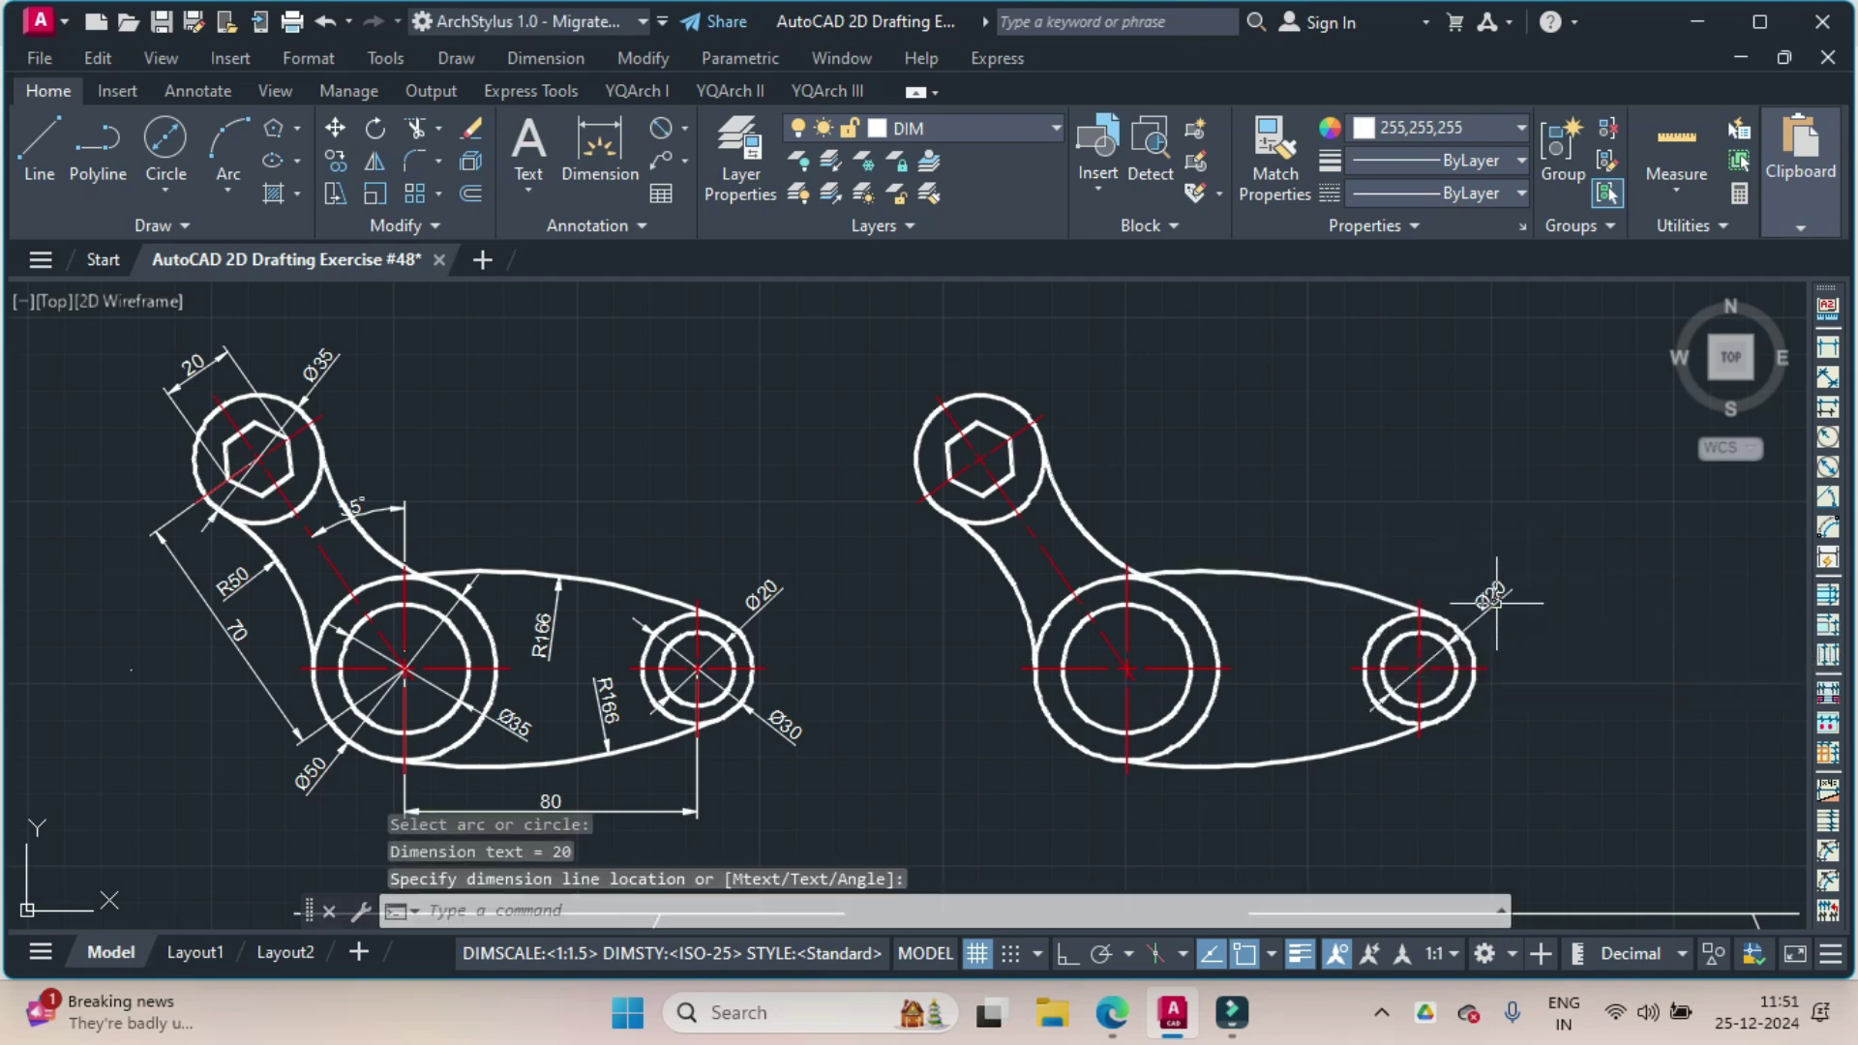
click(663, 130)
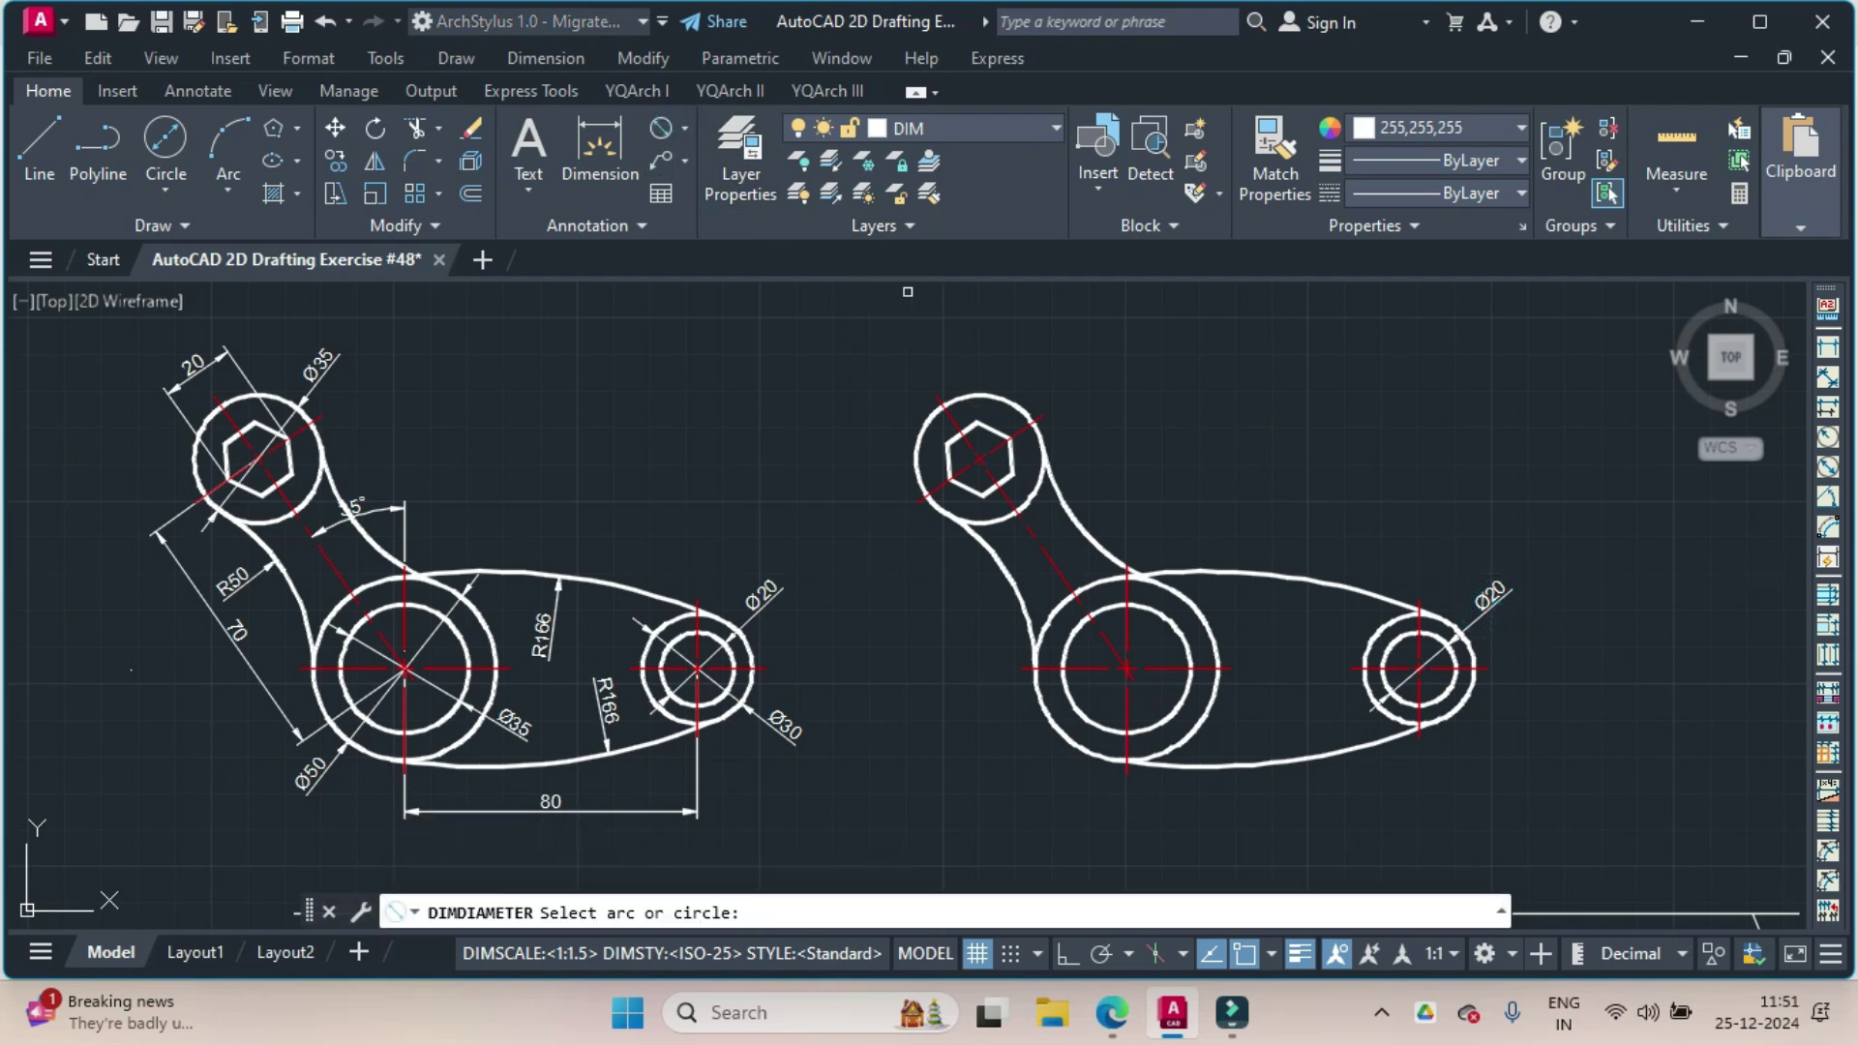
click(1458, 708)
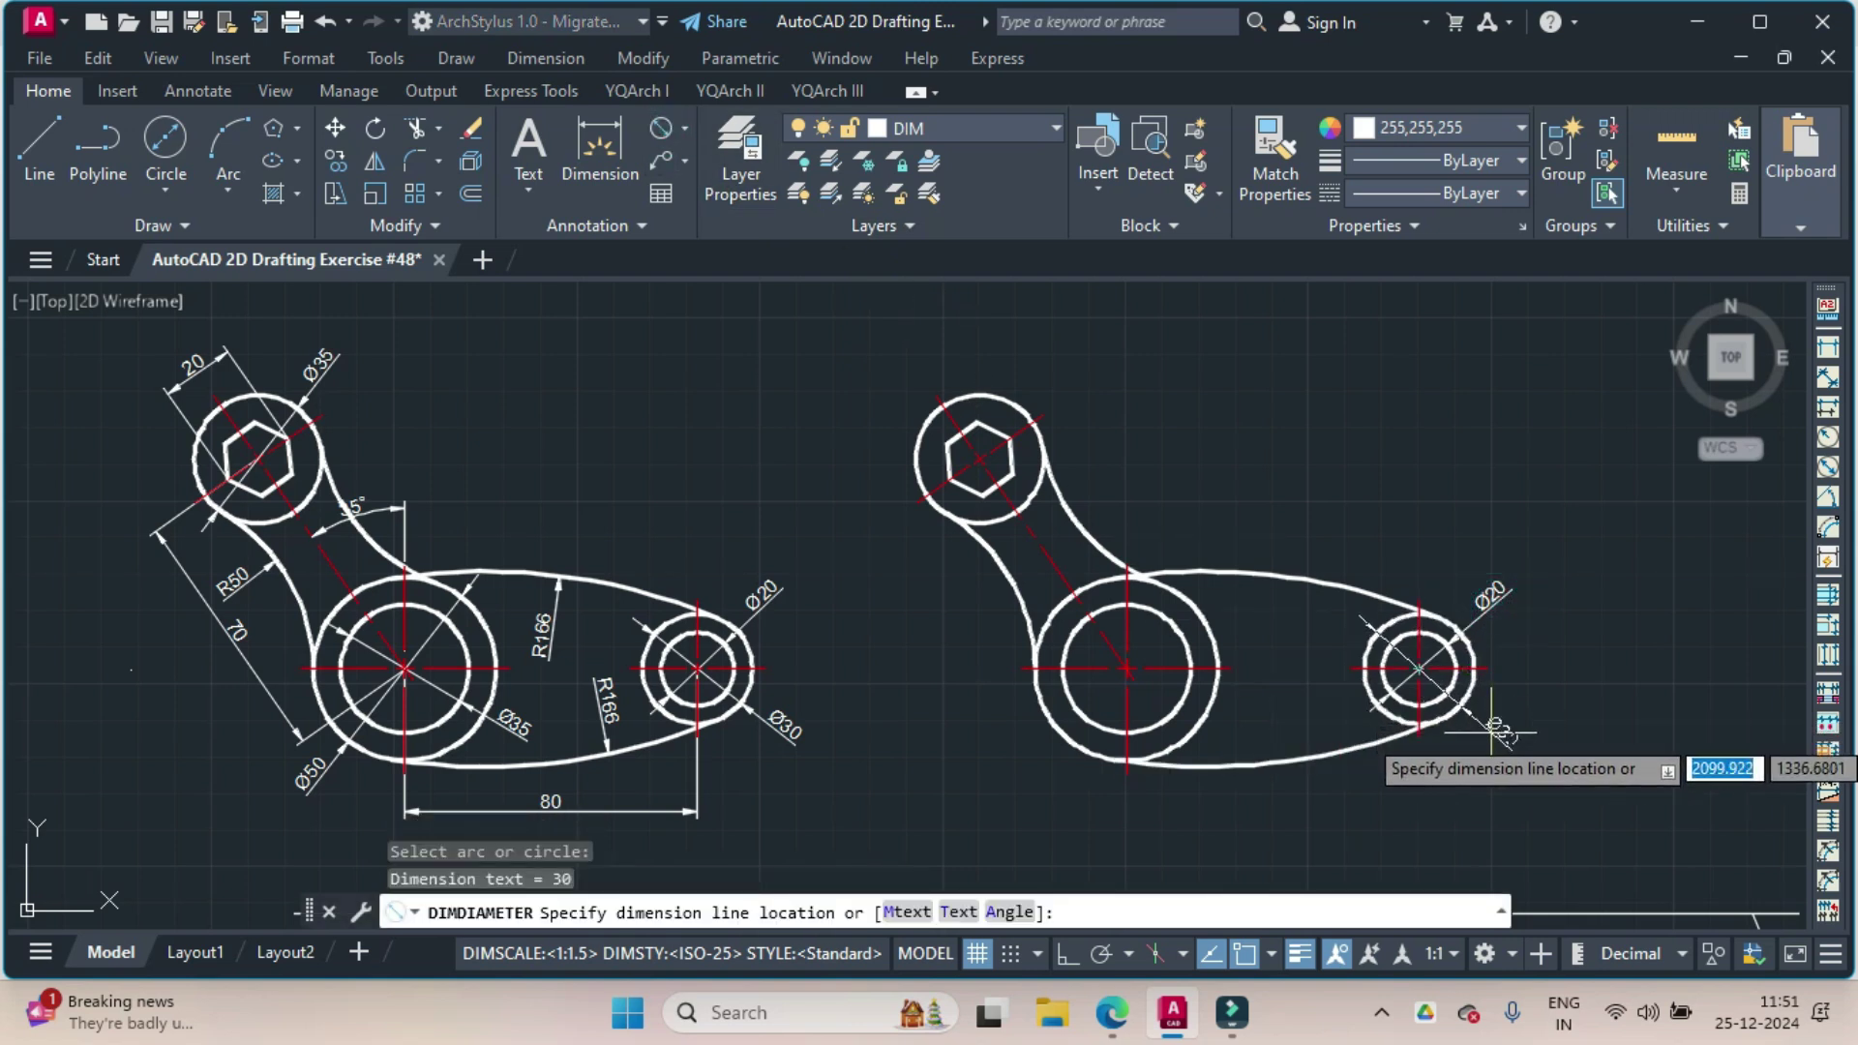
click(1492, 733)
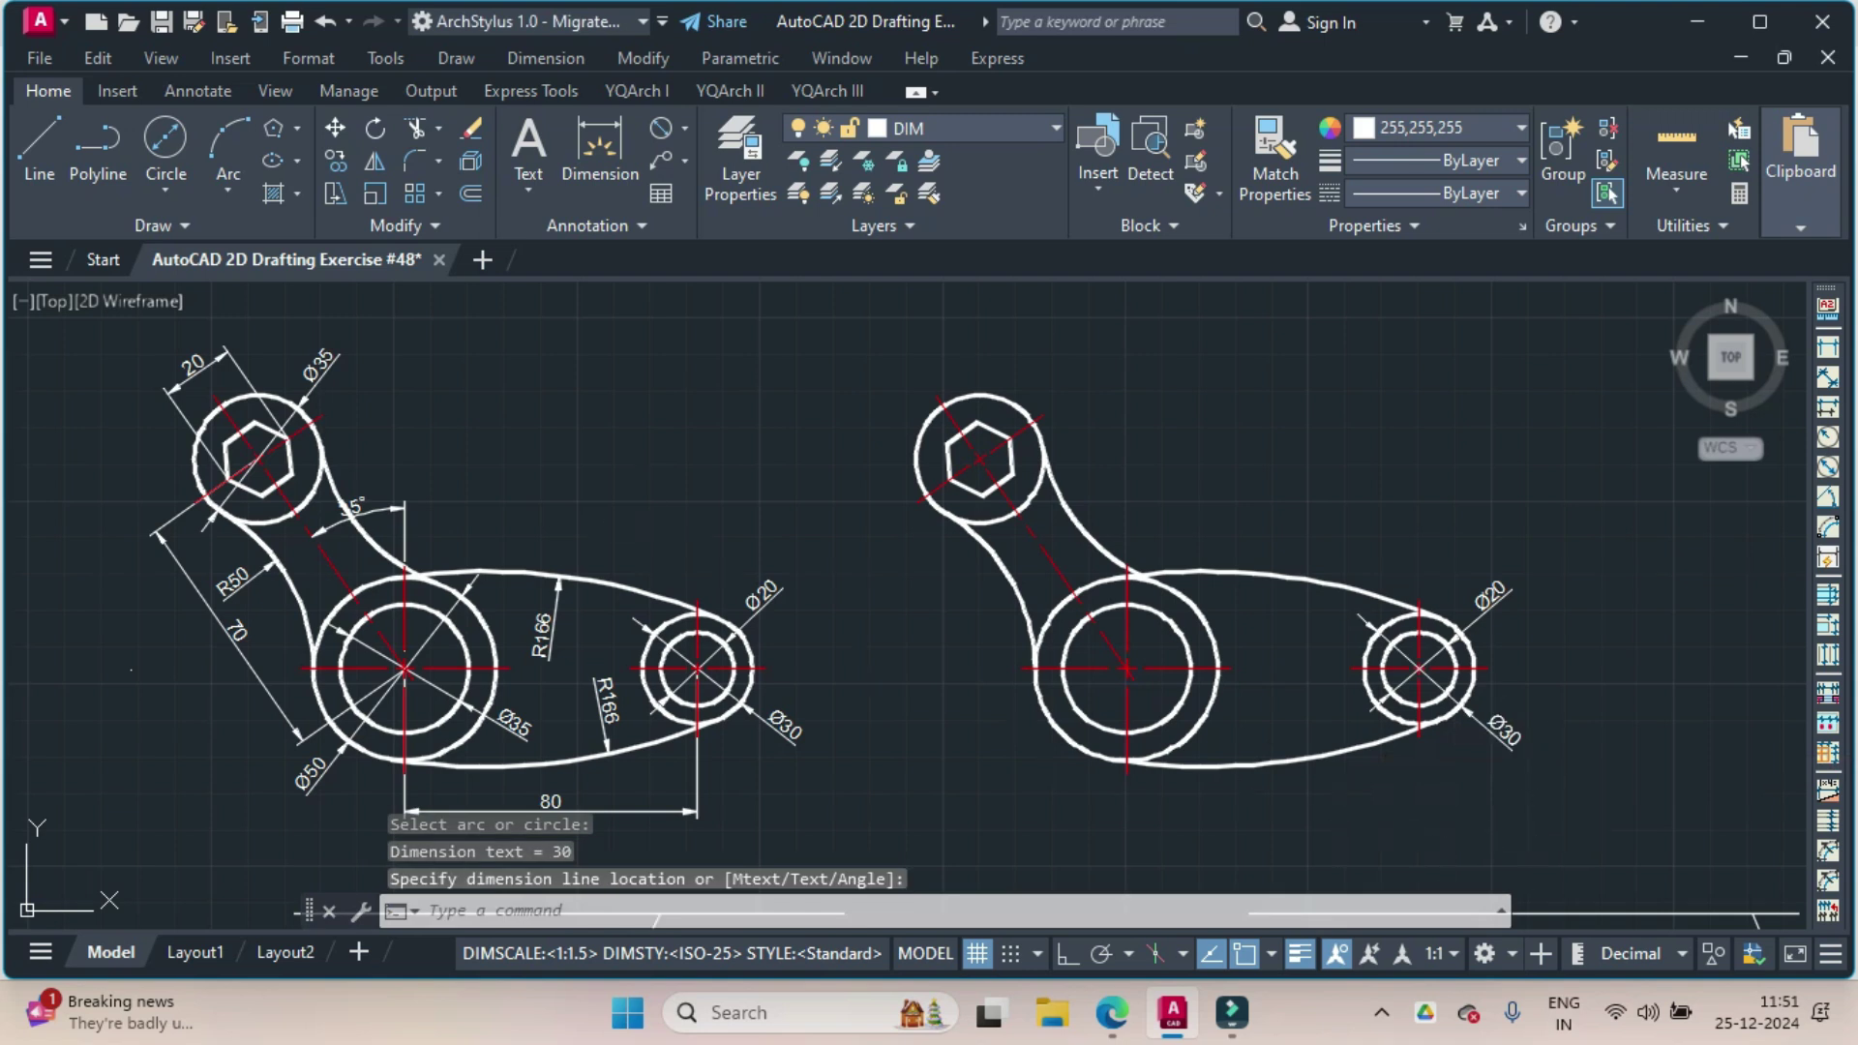
Add a linear dimension below the redrawn part between the centres of the large central circle and the small right-hand circle.
click(683, 130)
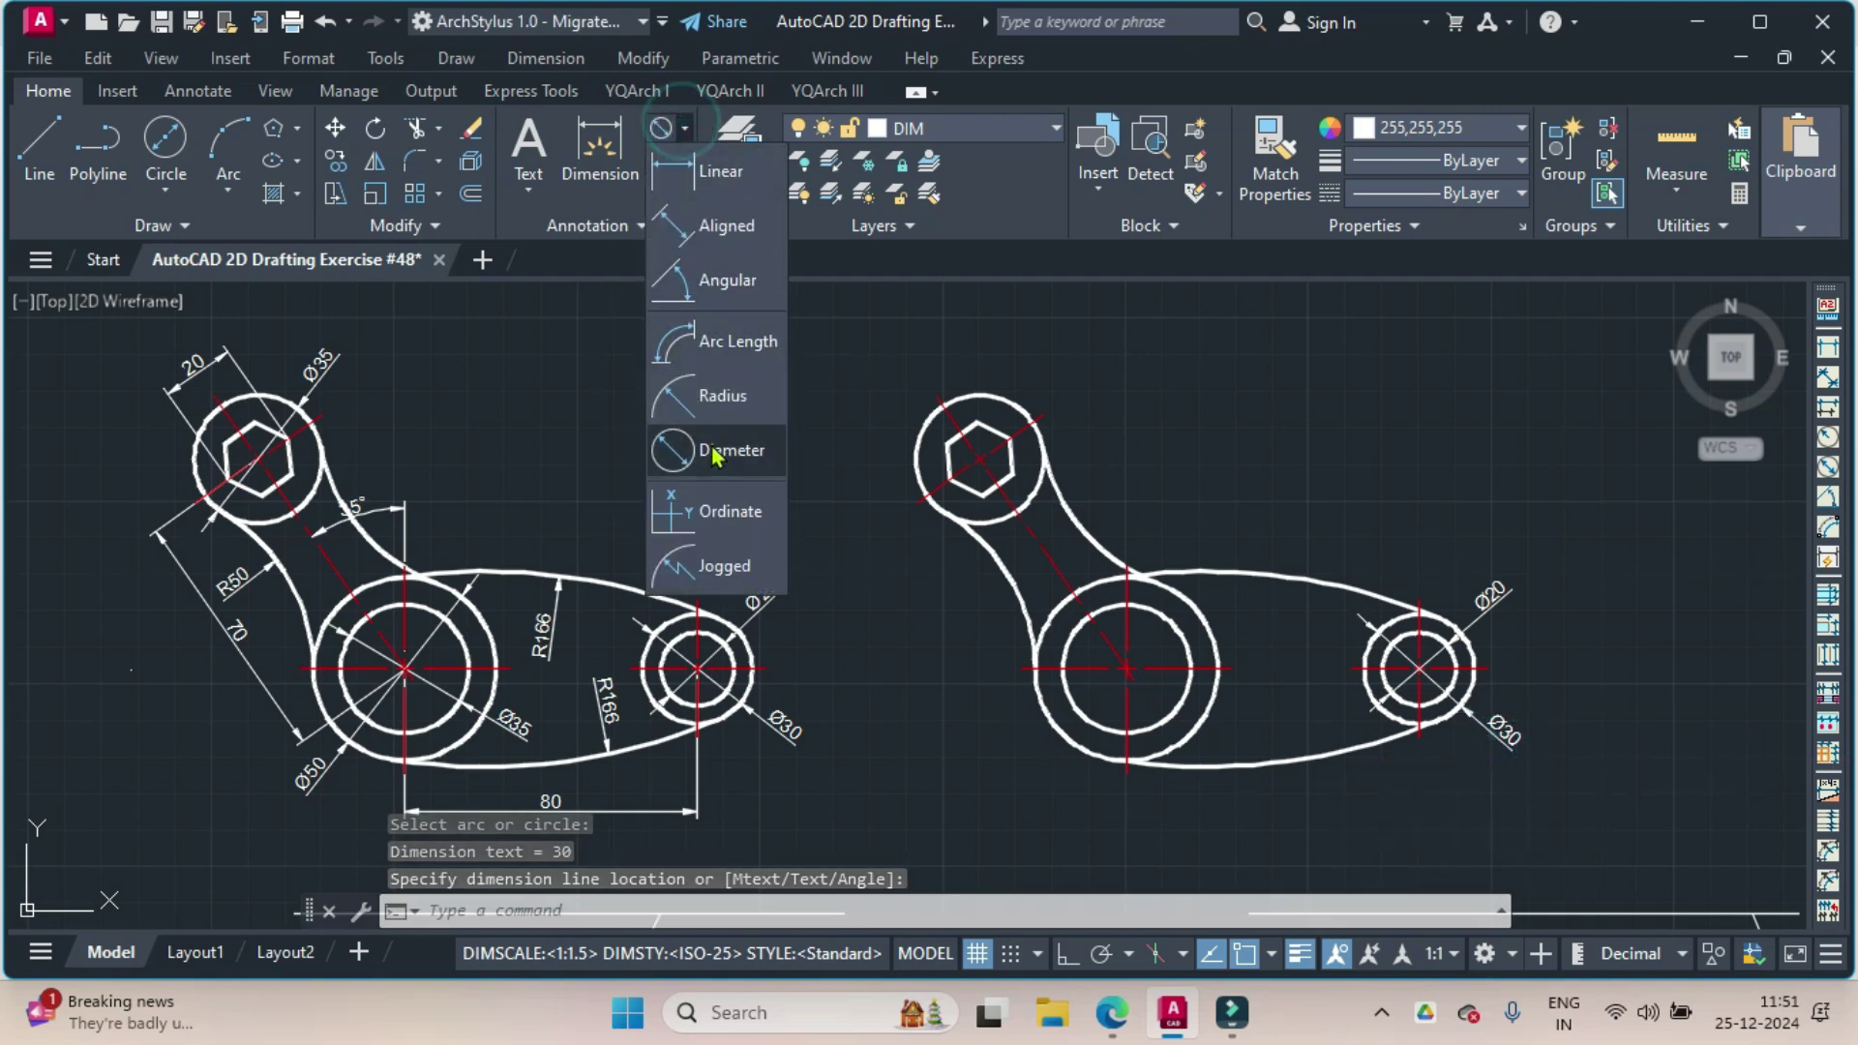
click(730, 172)
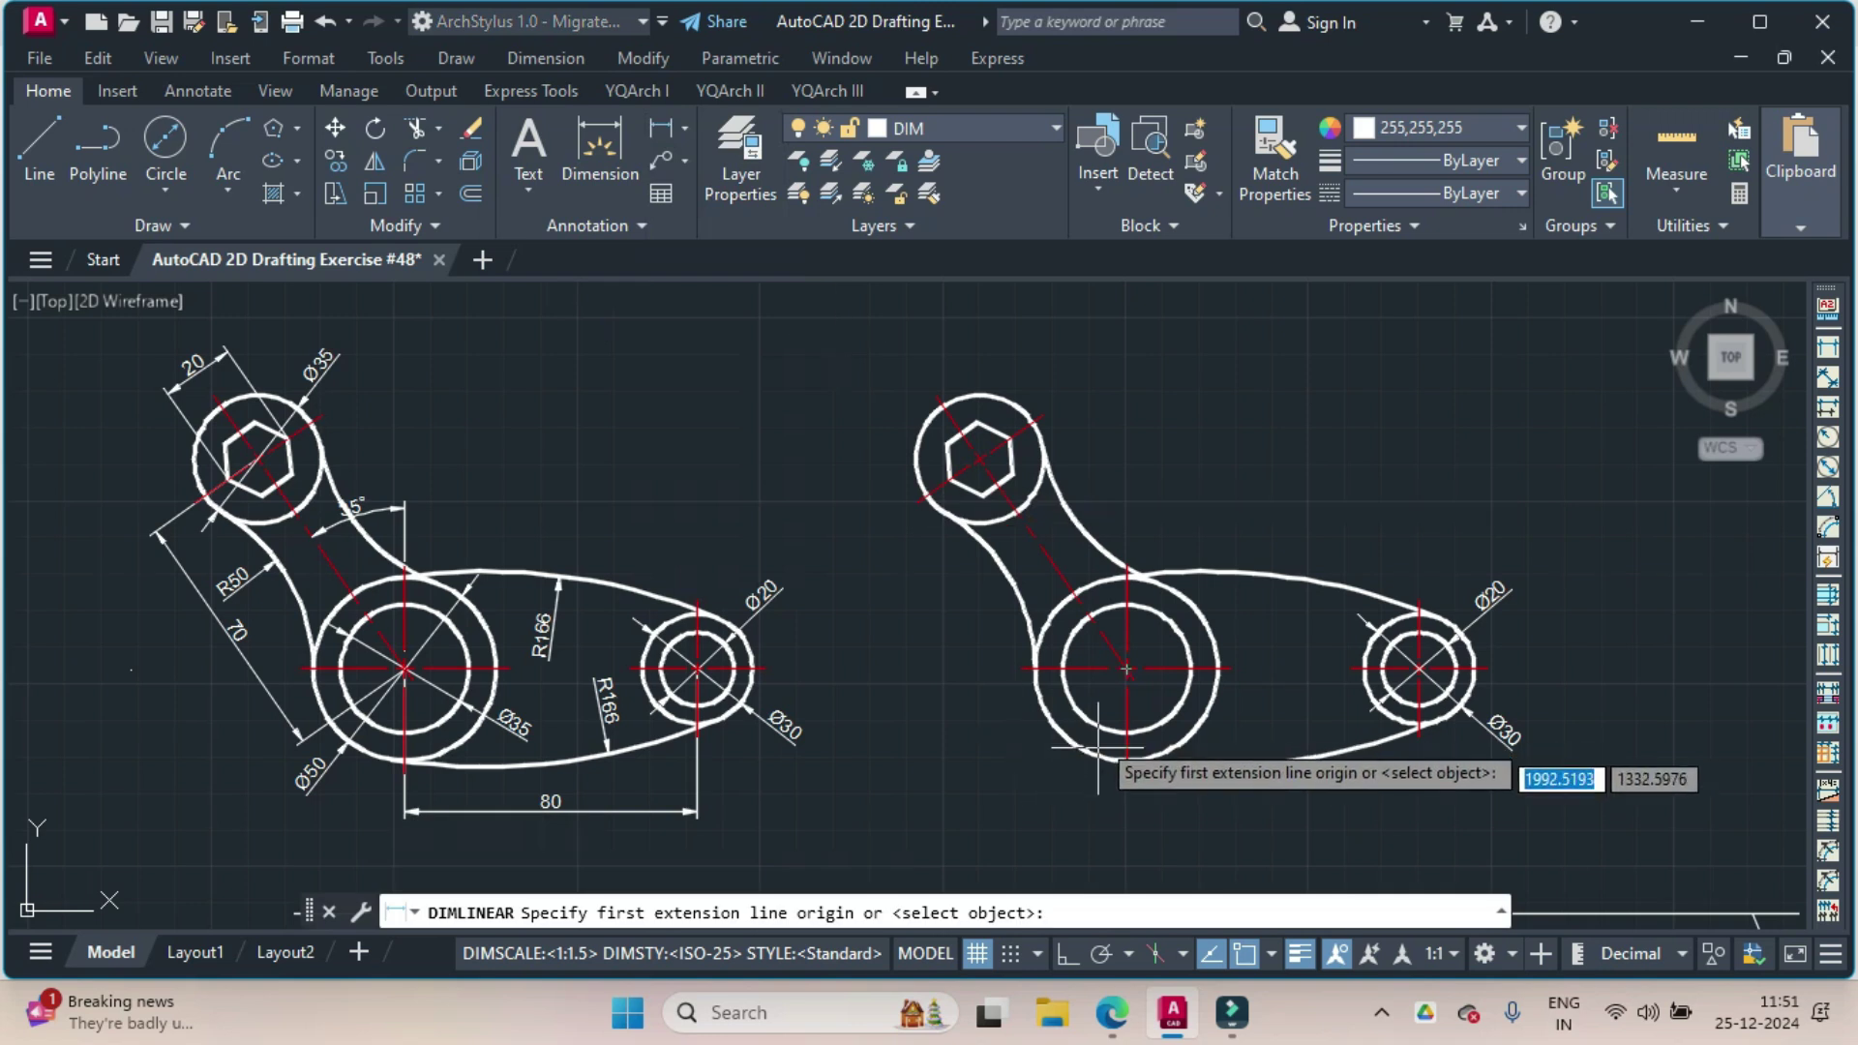
click(1126, 668)
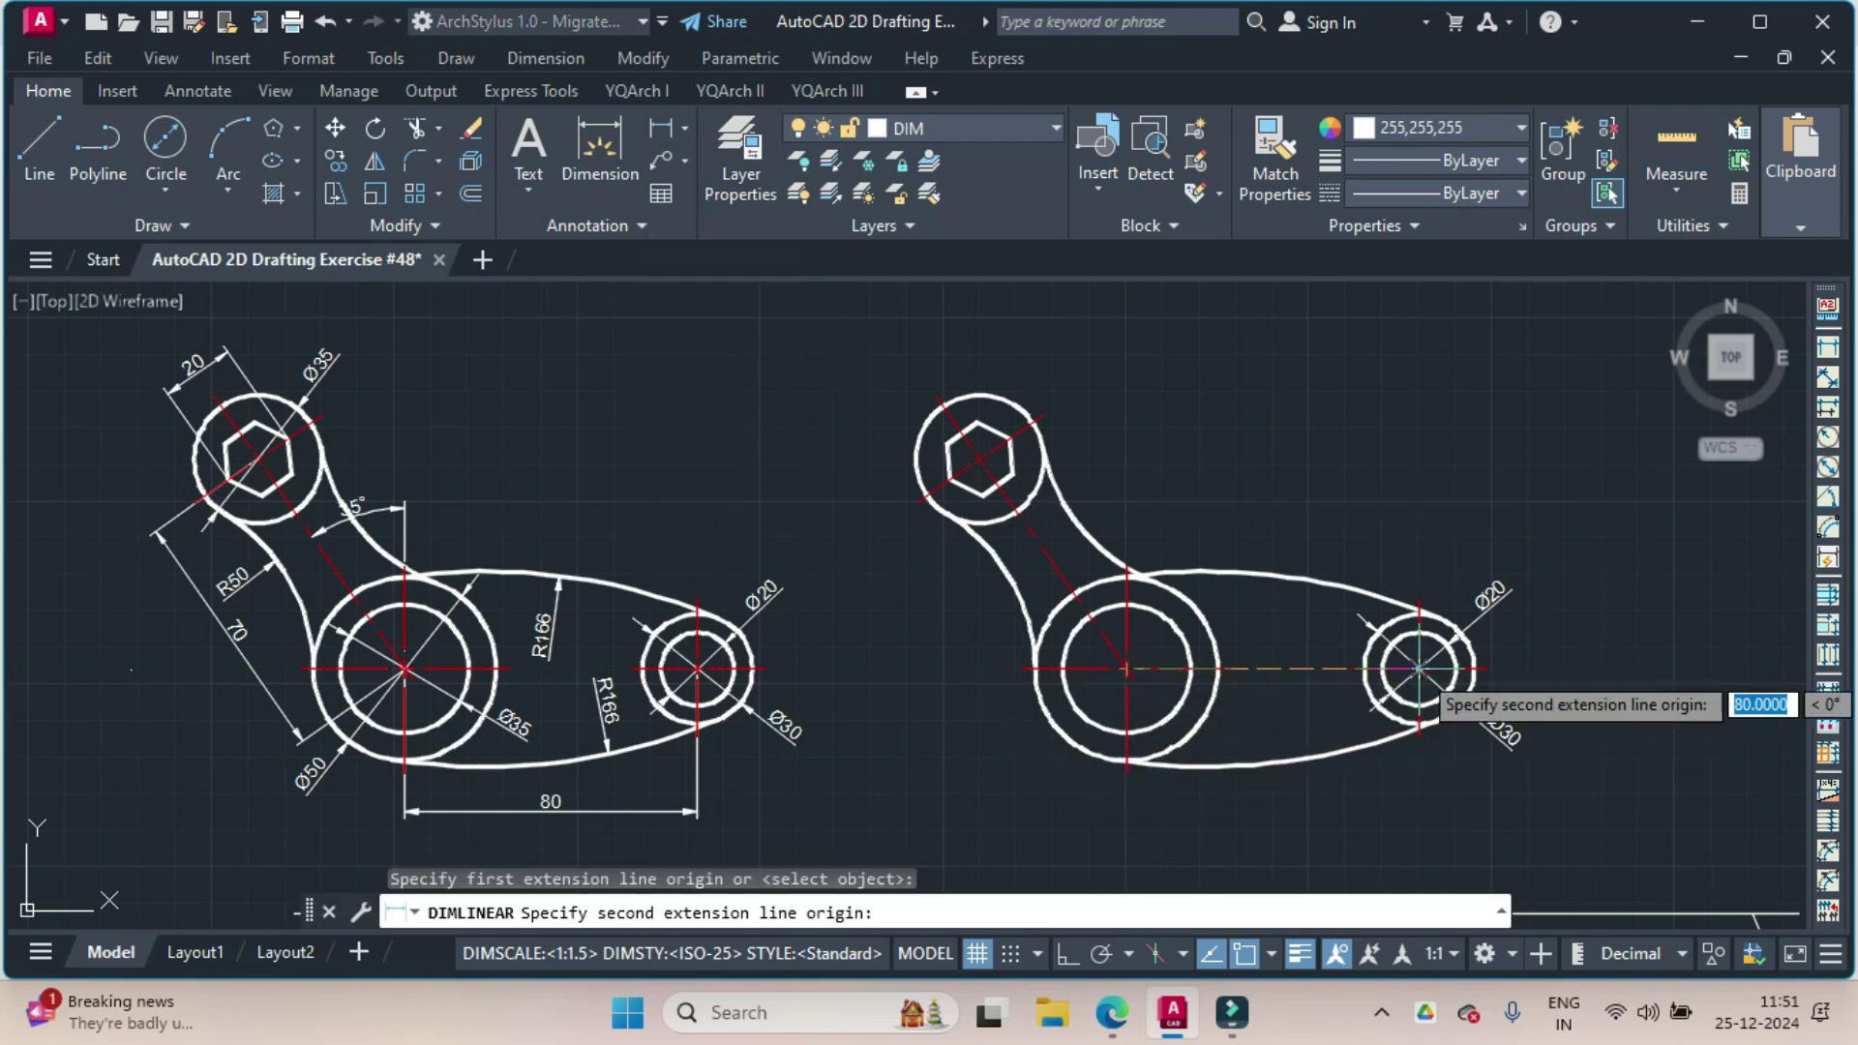
click(1418, 668)
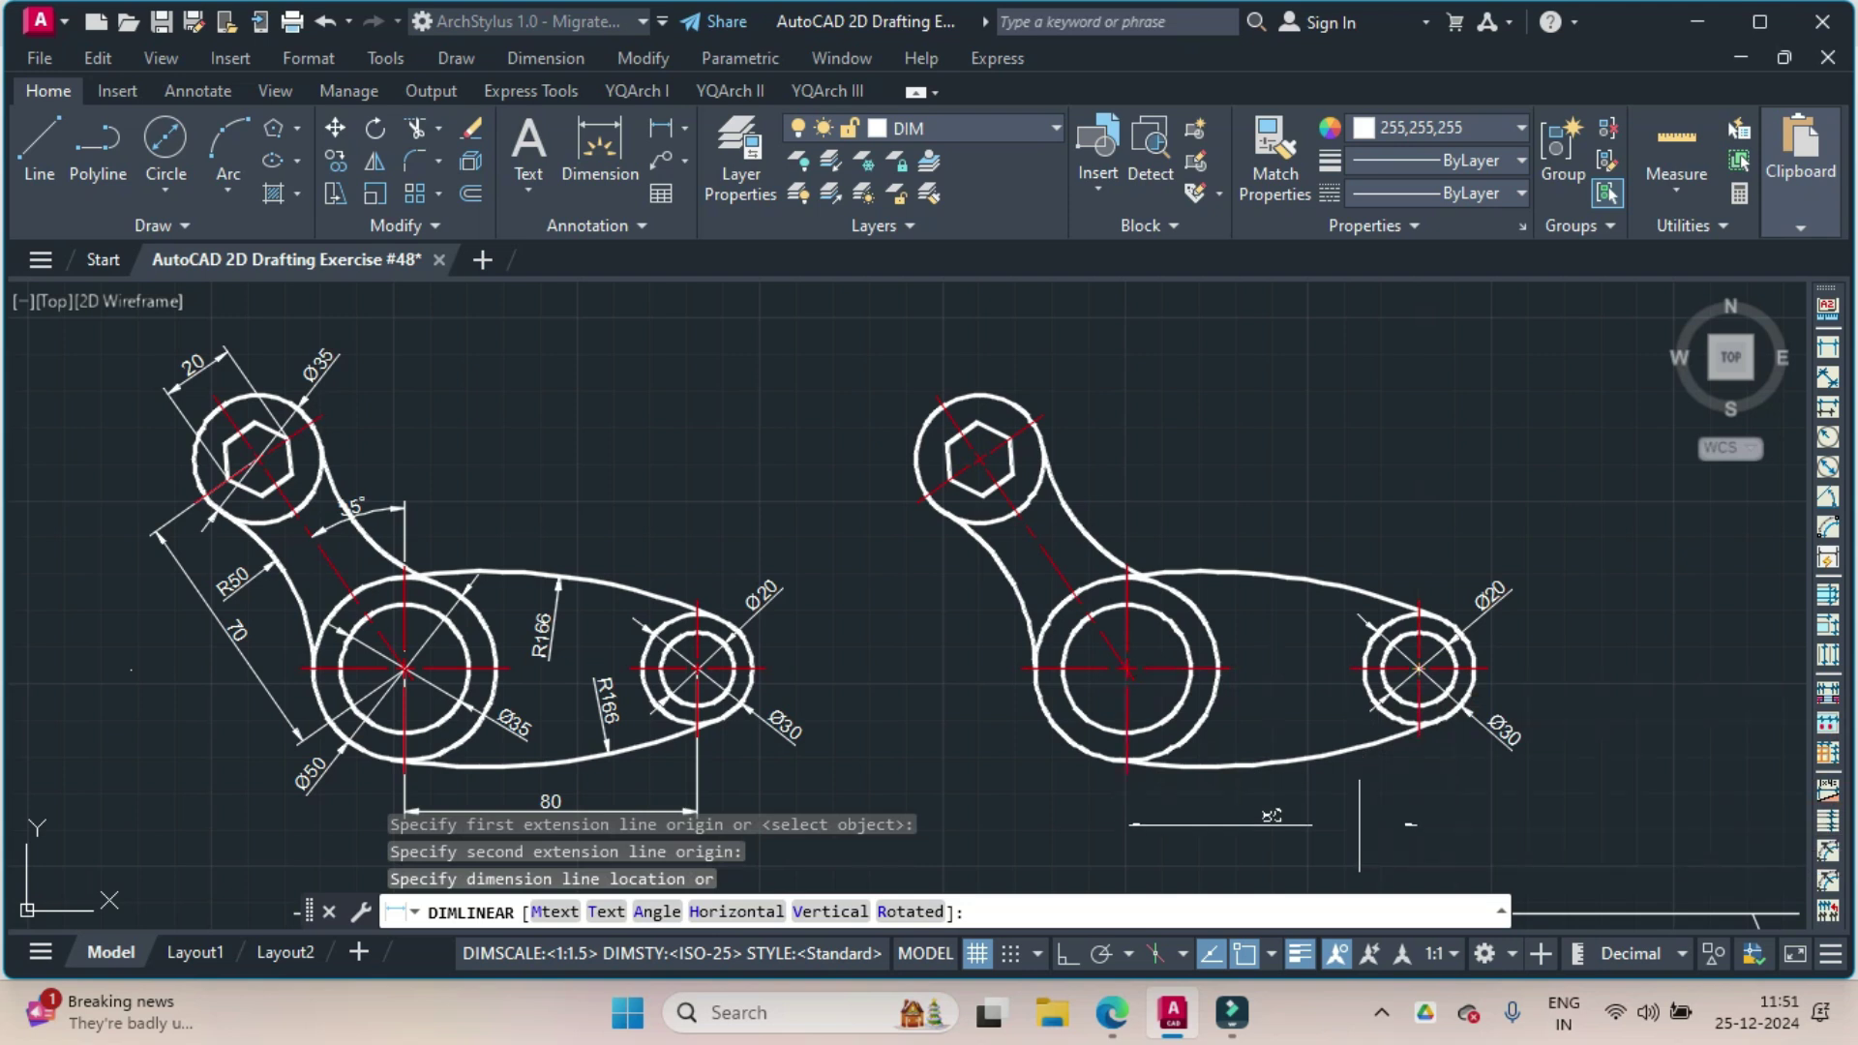
click(1360, 824)
Add radius dimensions to the lower and upper long arcs of the redrawn part, with their text inside the outline.
click(685, 129)
click(715, 390)
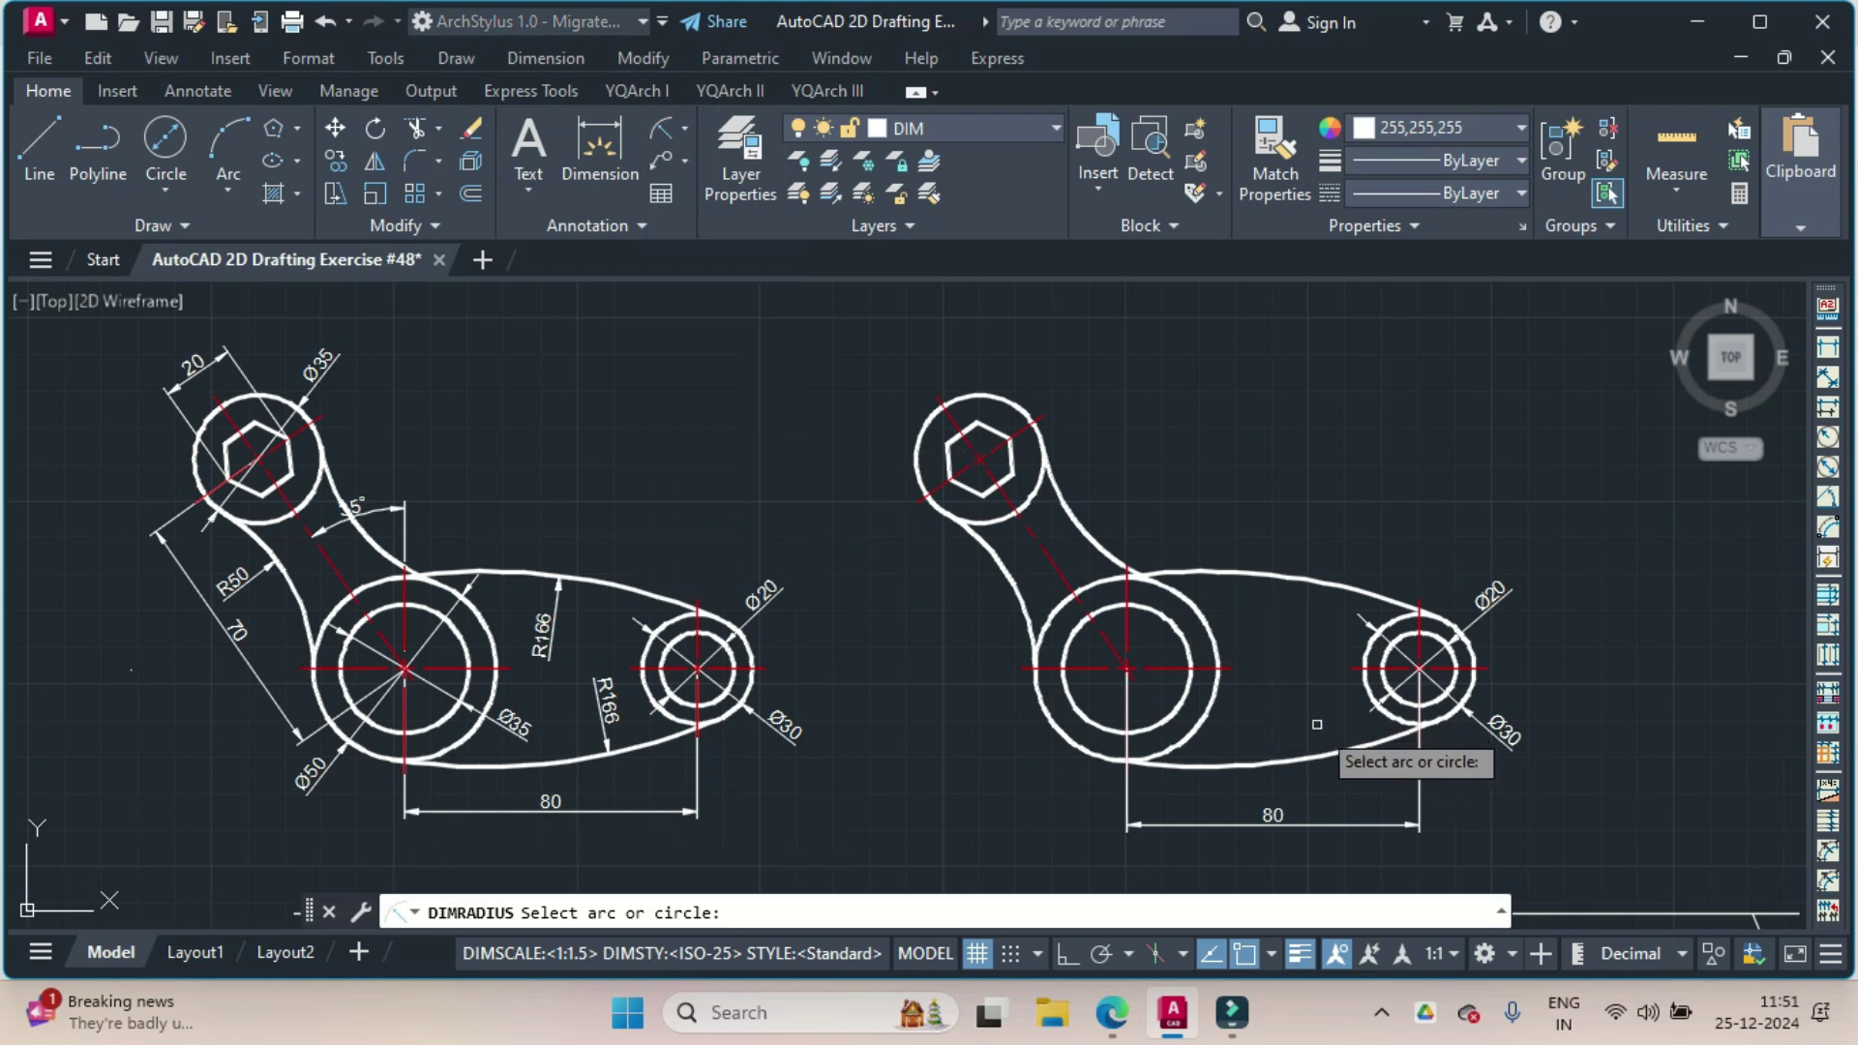
click(1336, 752)
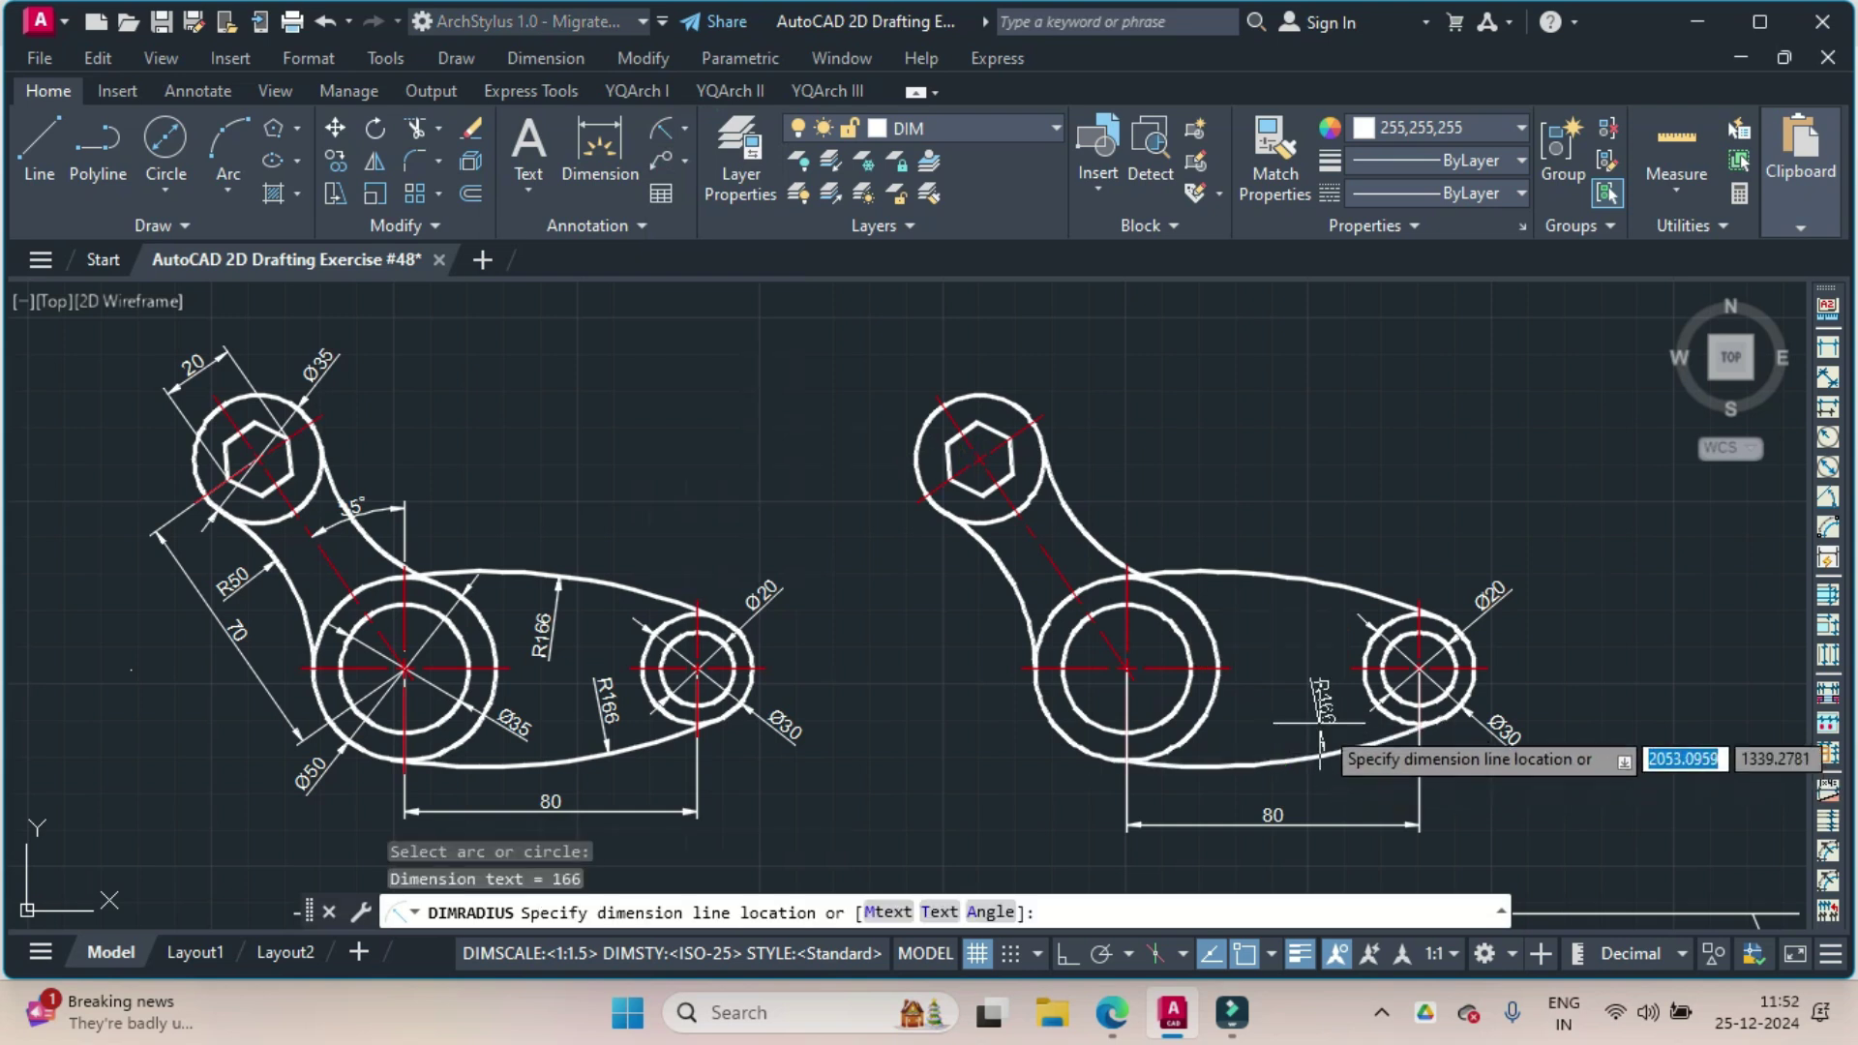
click(1321, 704)
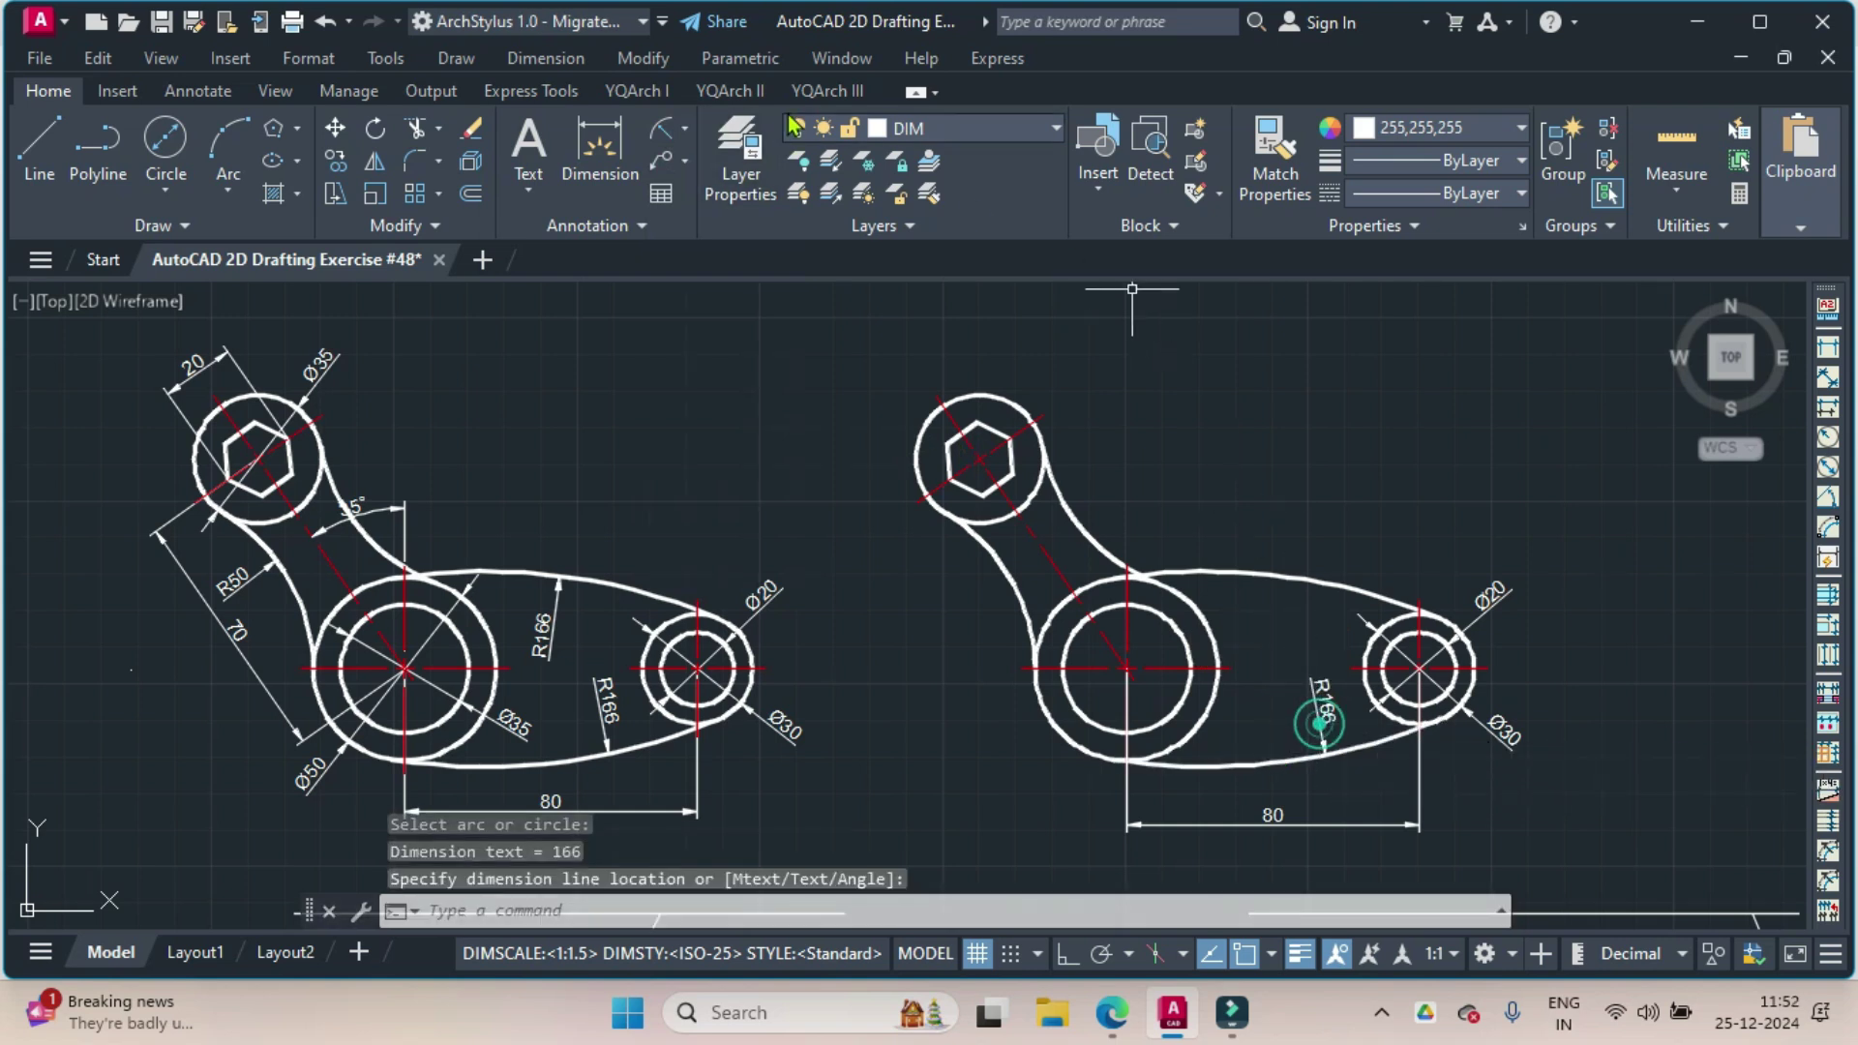
click(661, 131)
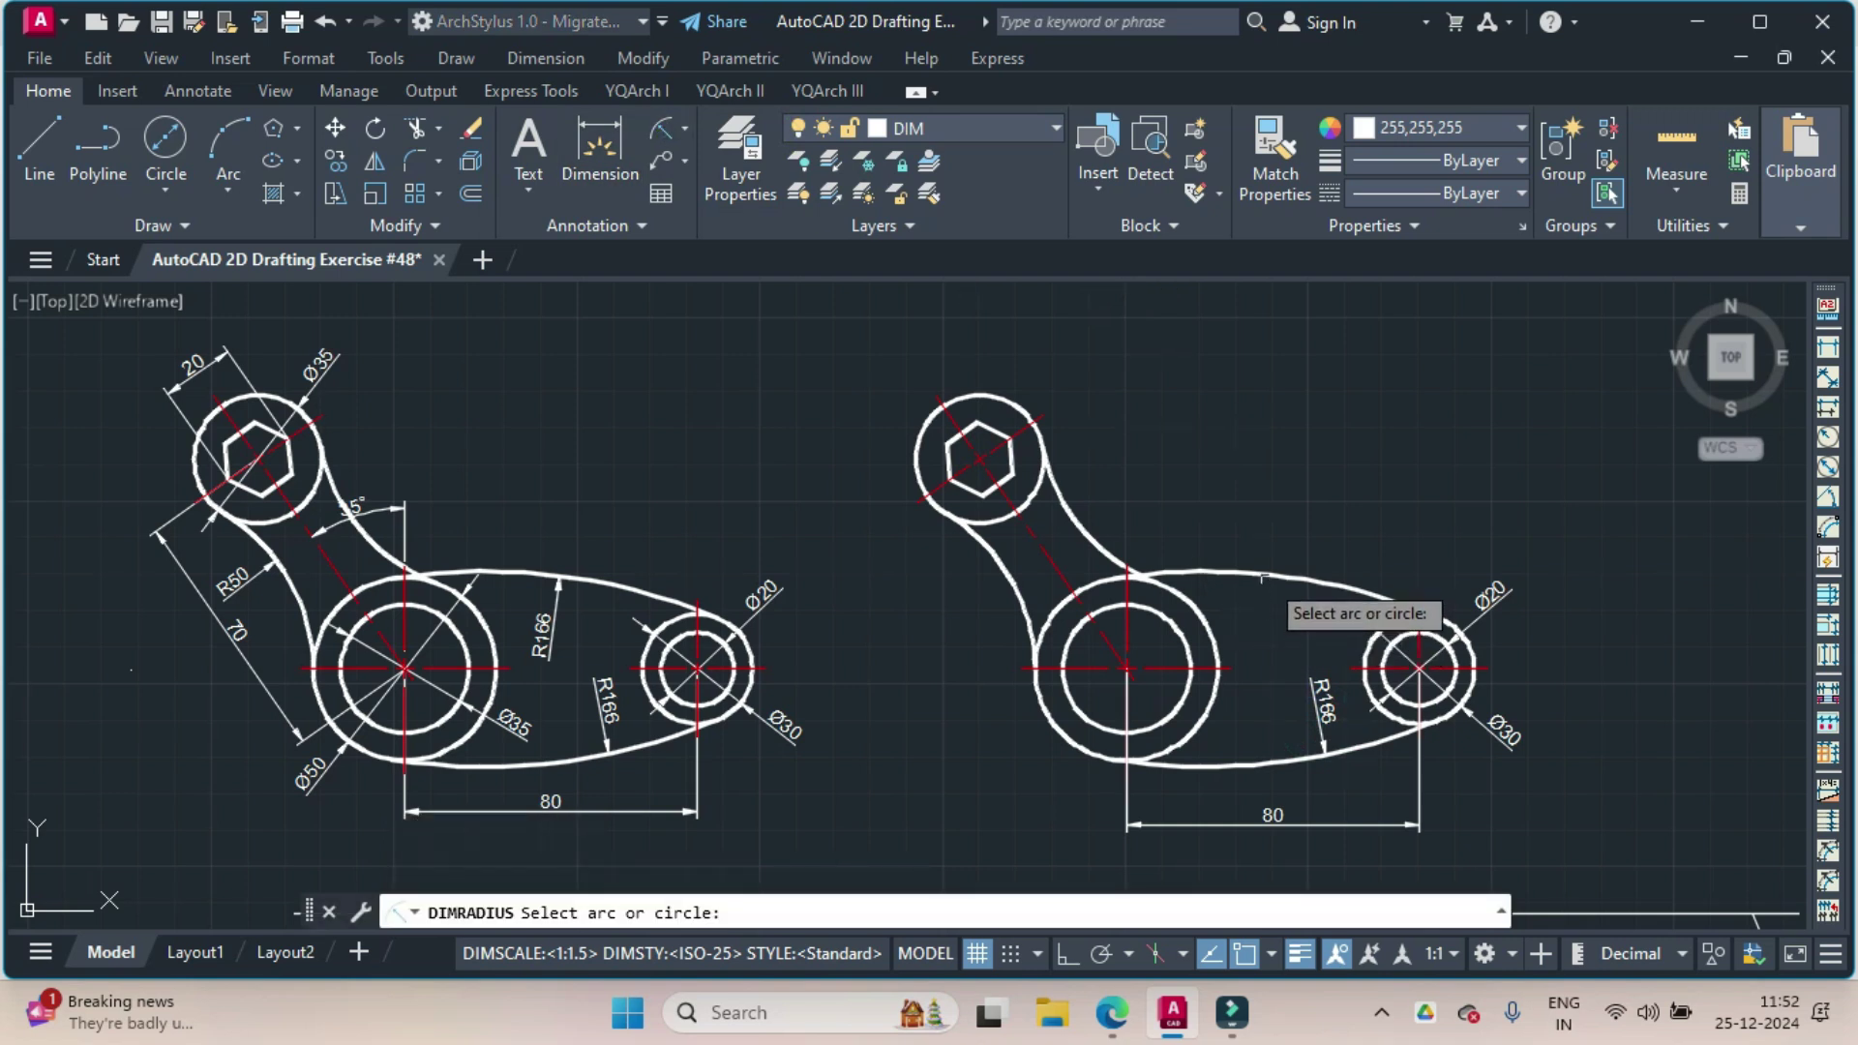
click(1261, 577)
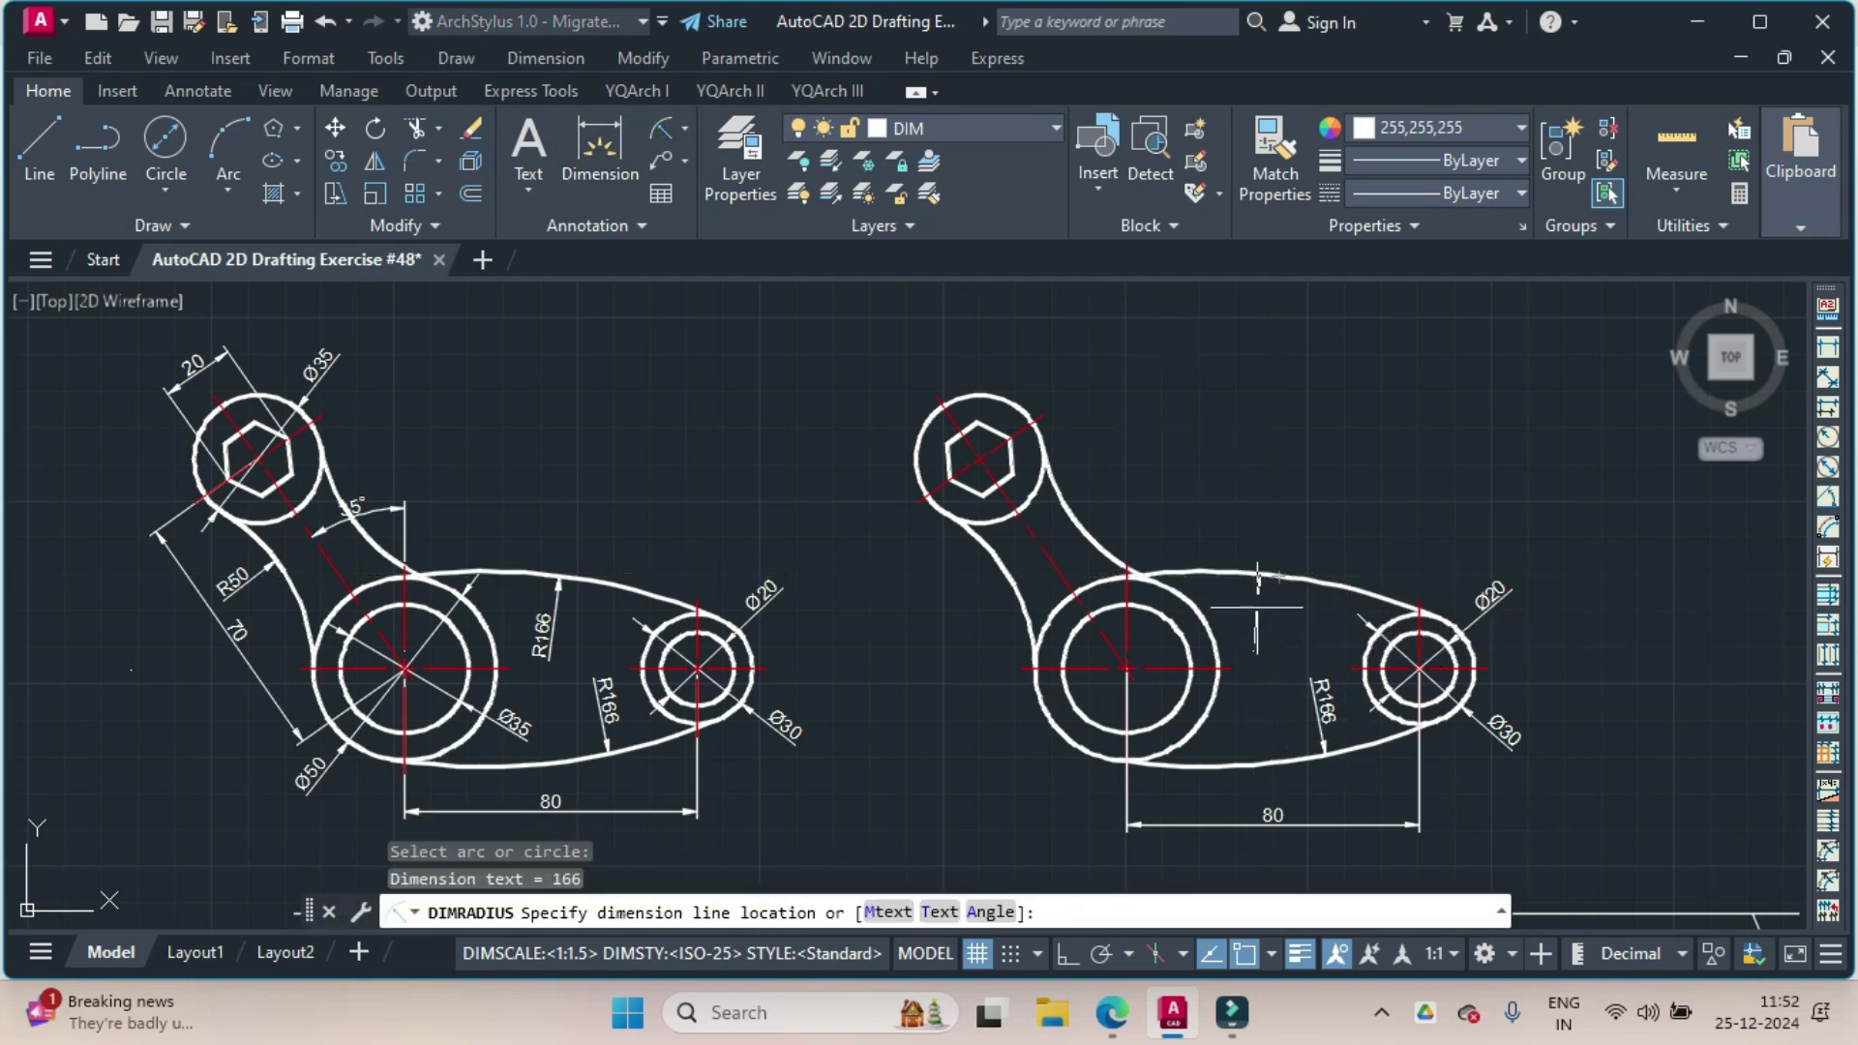
click(1257, 608)
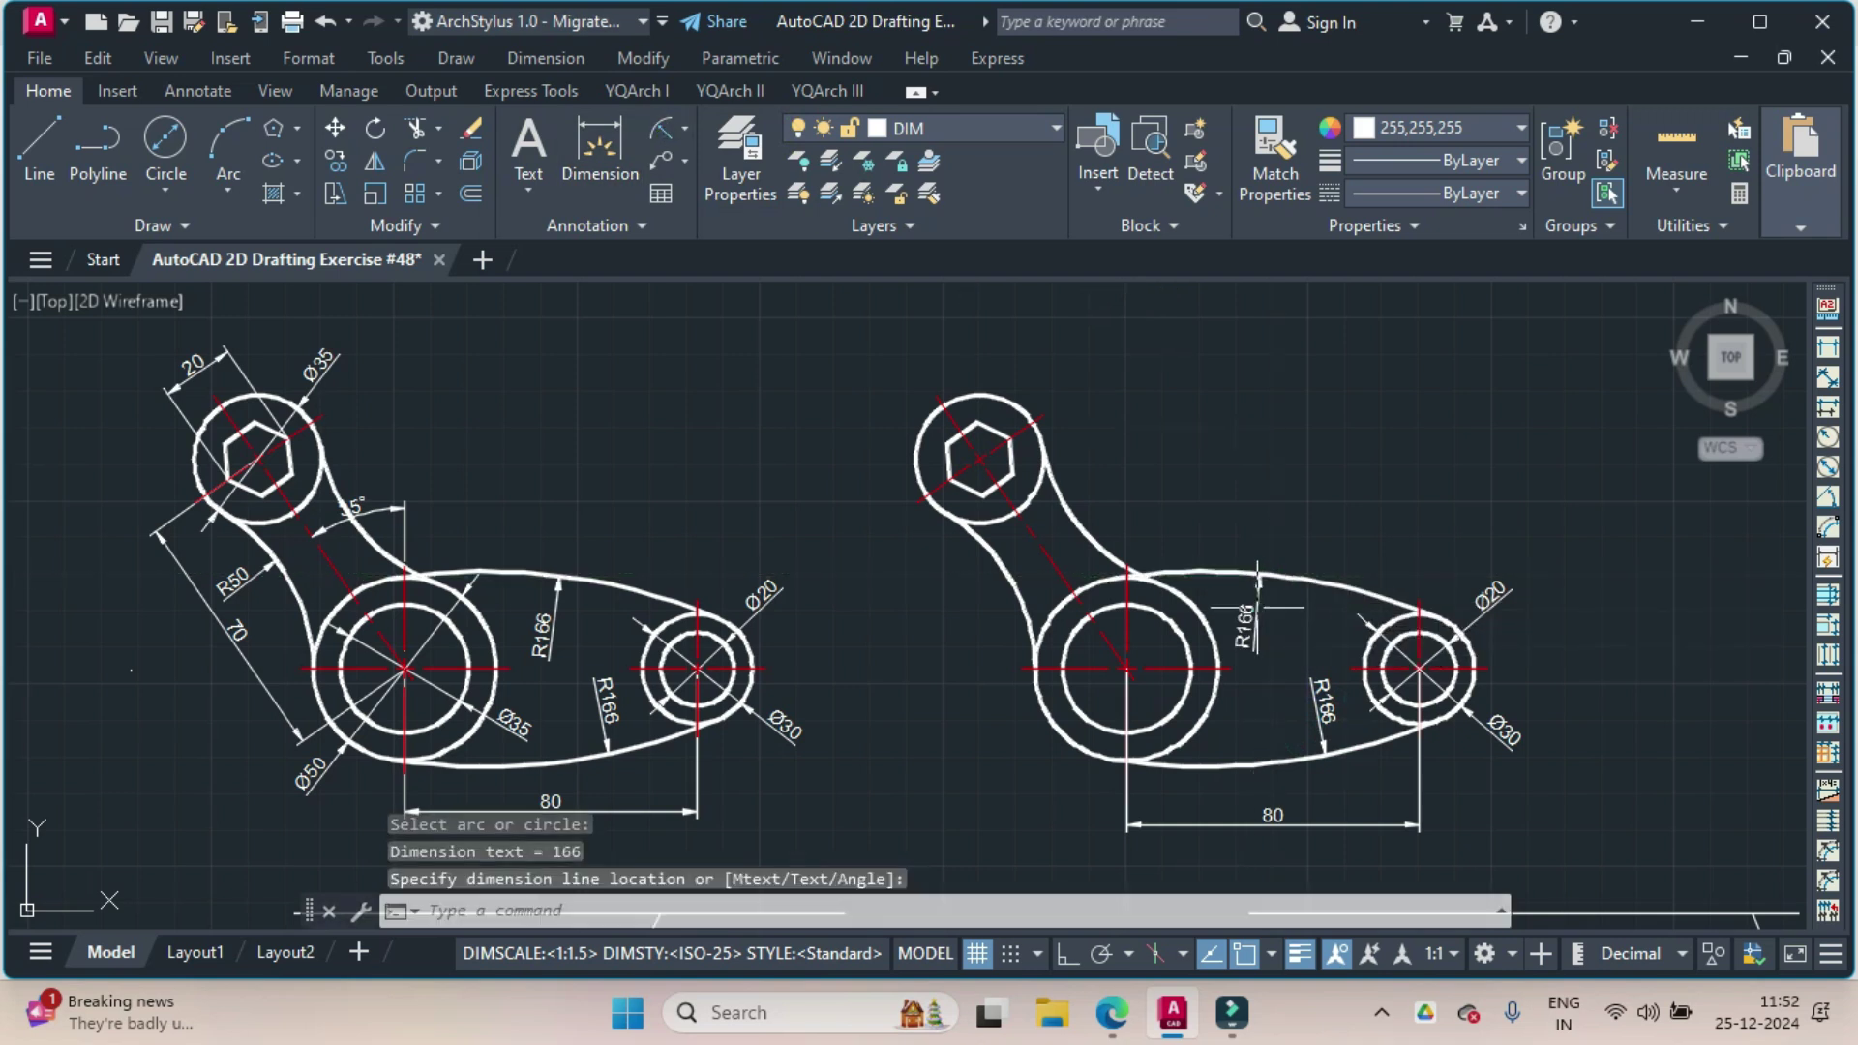
Add diameter dimensions to the inner and outer central circles of the redrawn part.
click(681, 126)
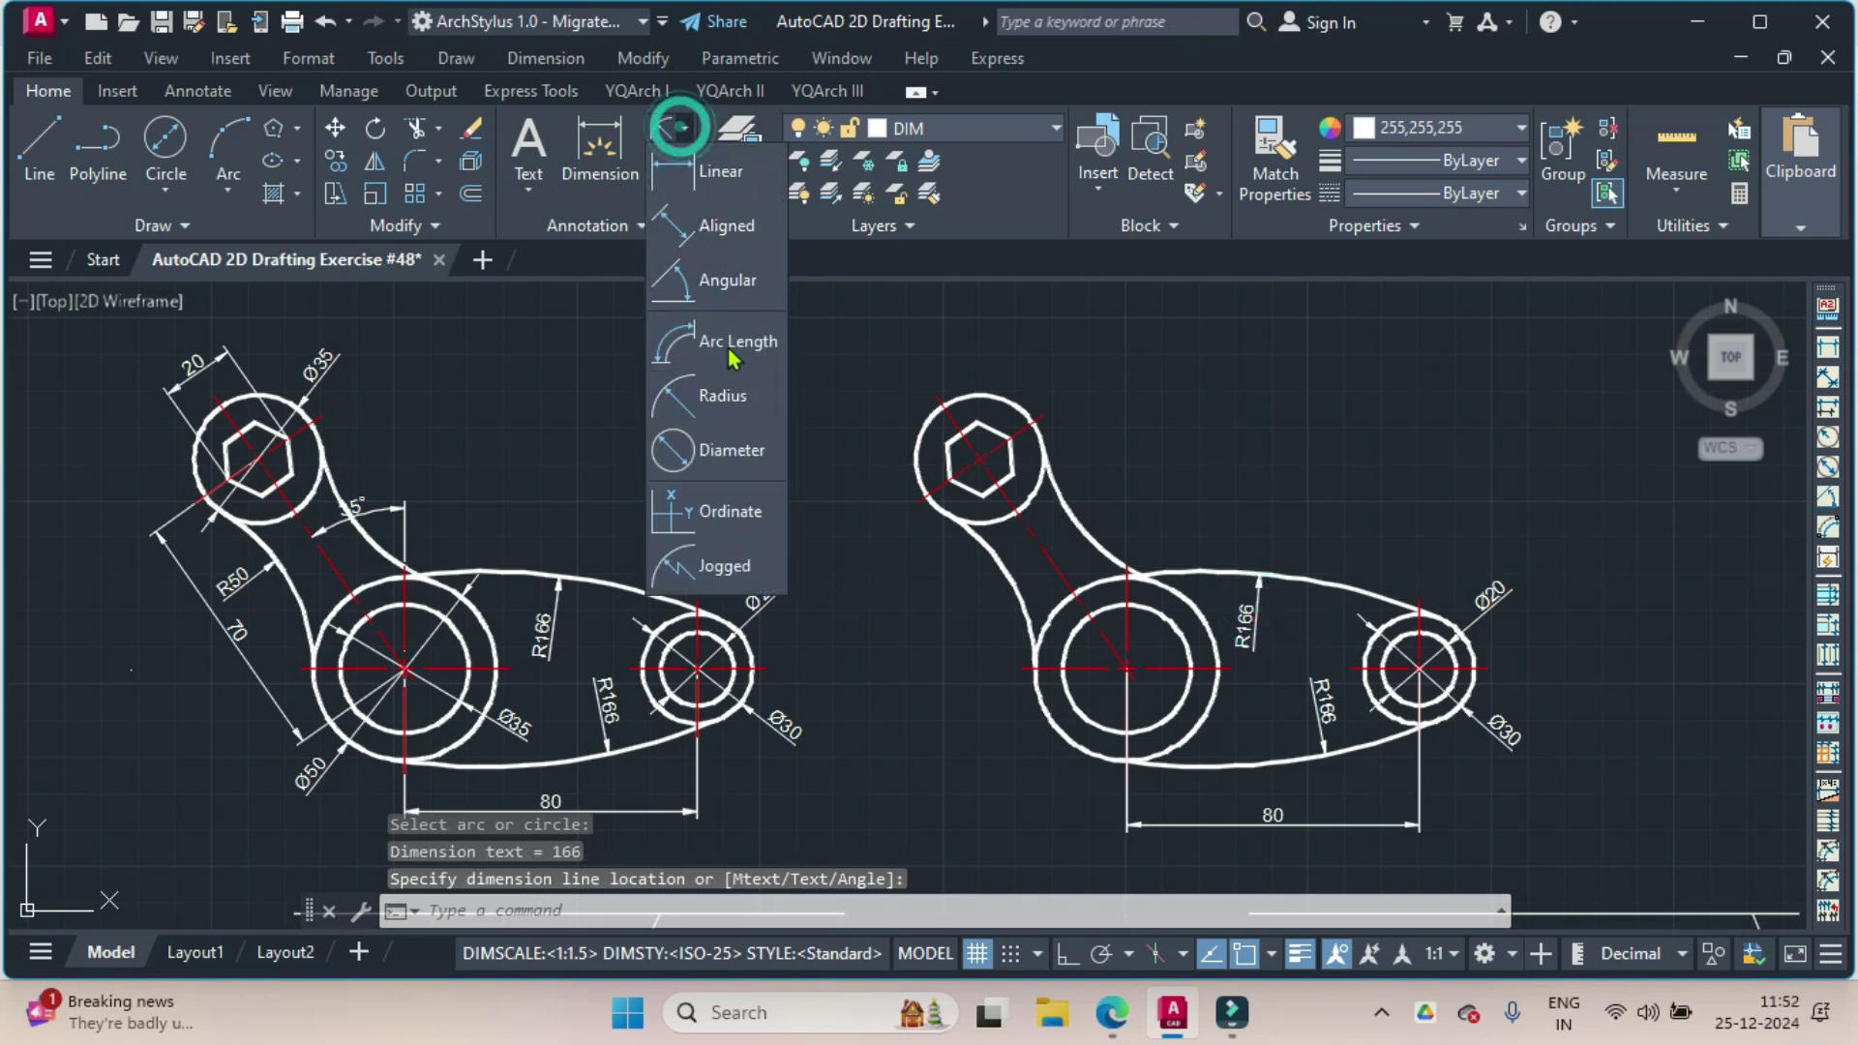
click(748, 472)
click(1183, 711)
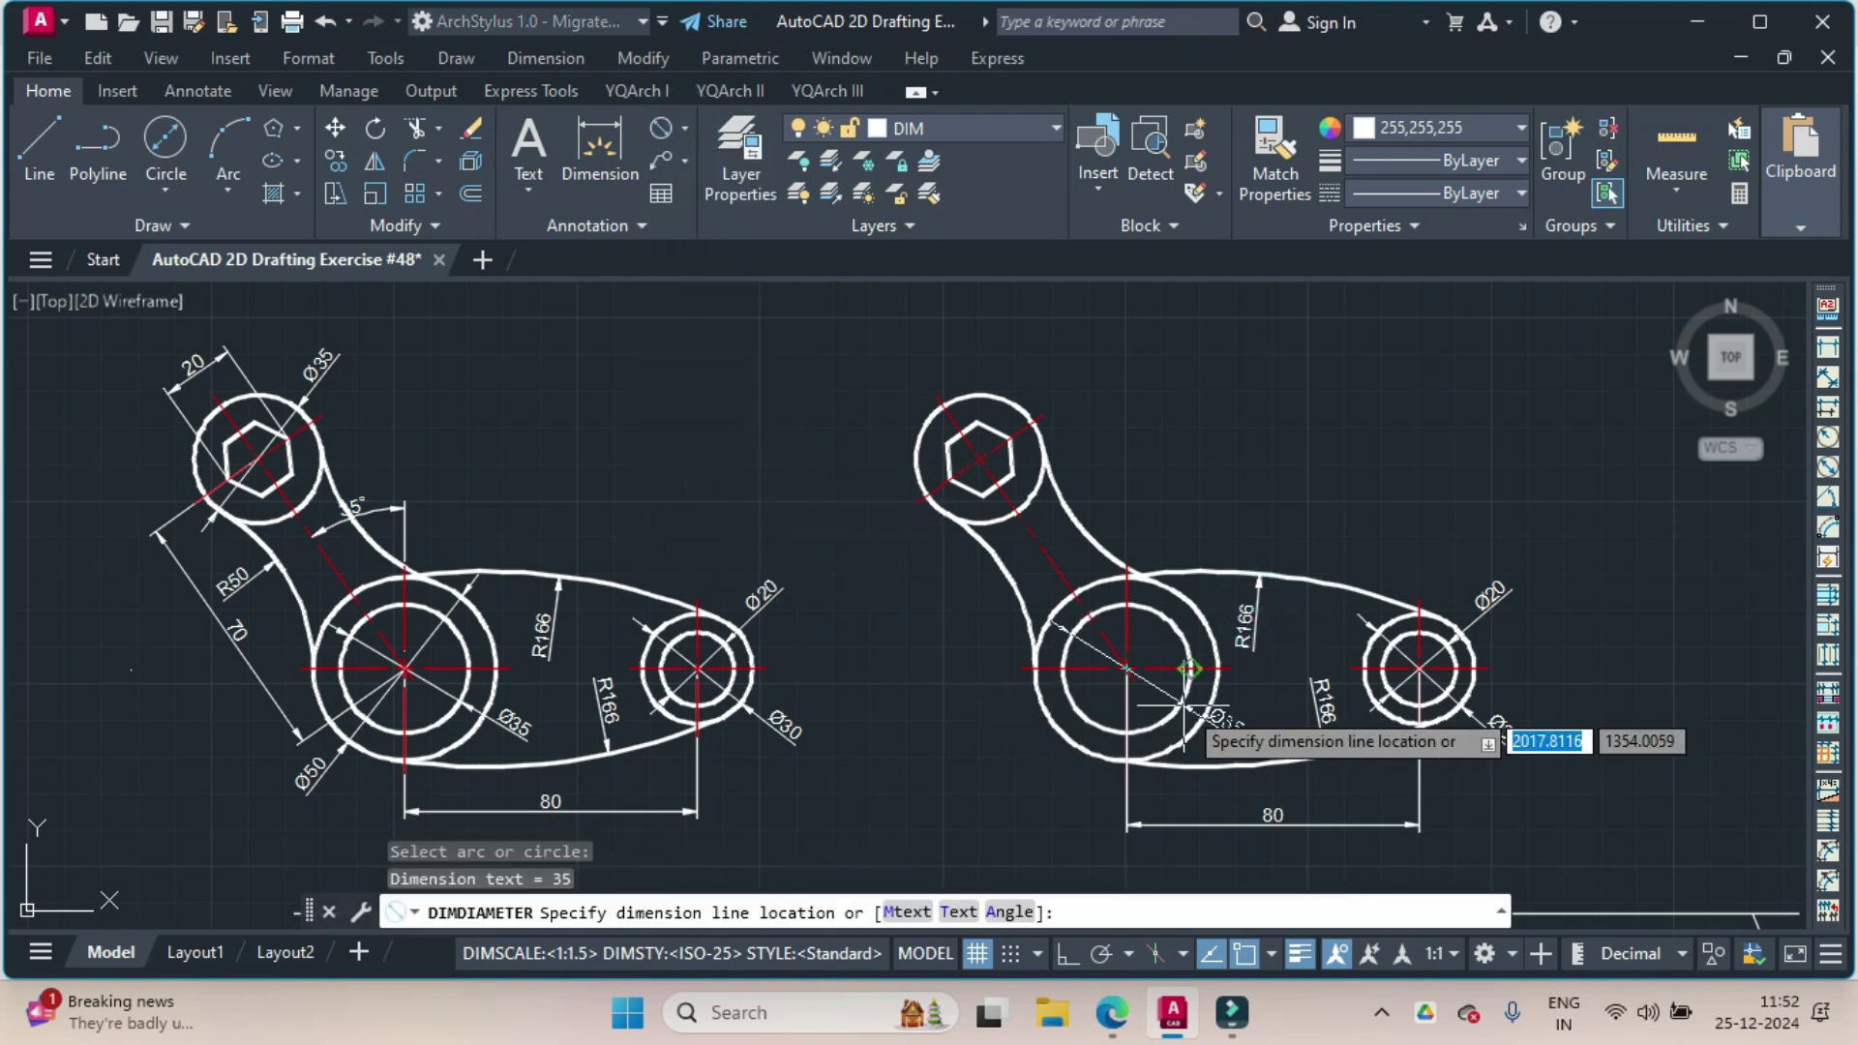
click(1231, 724)
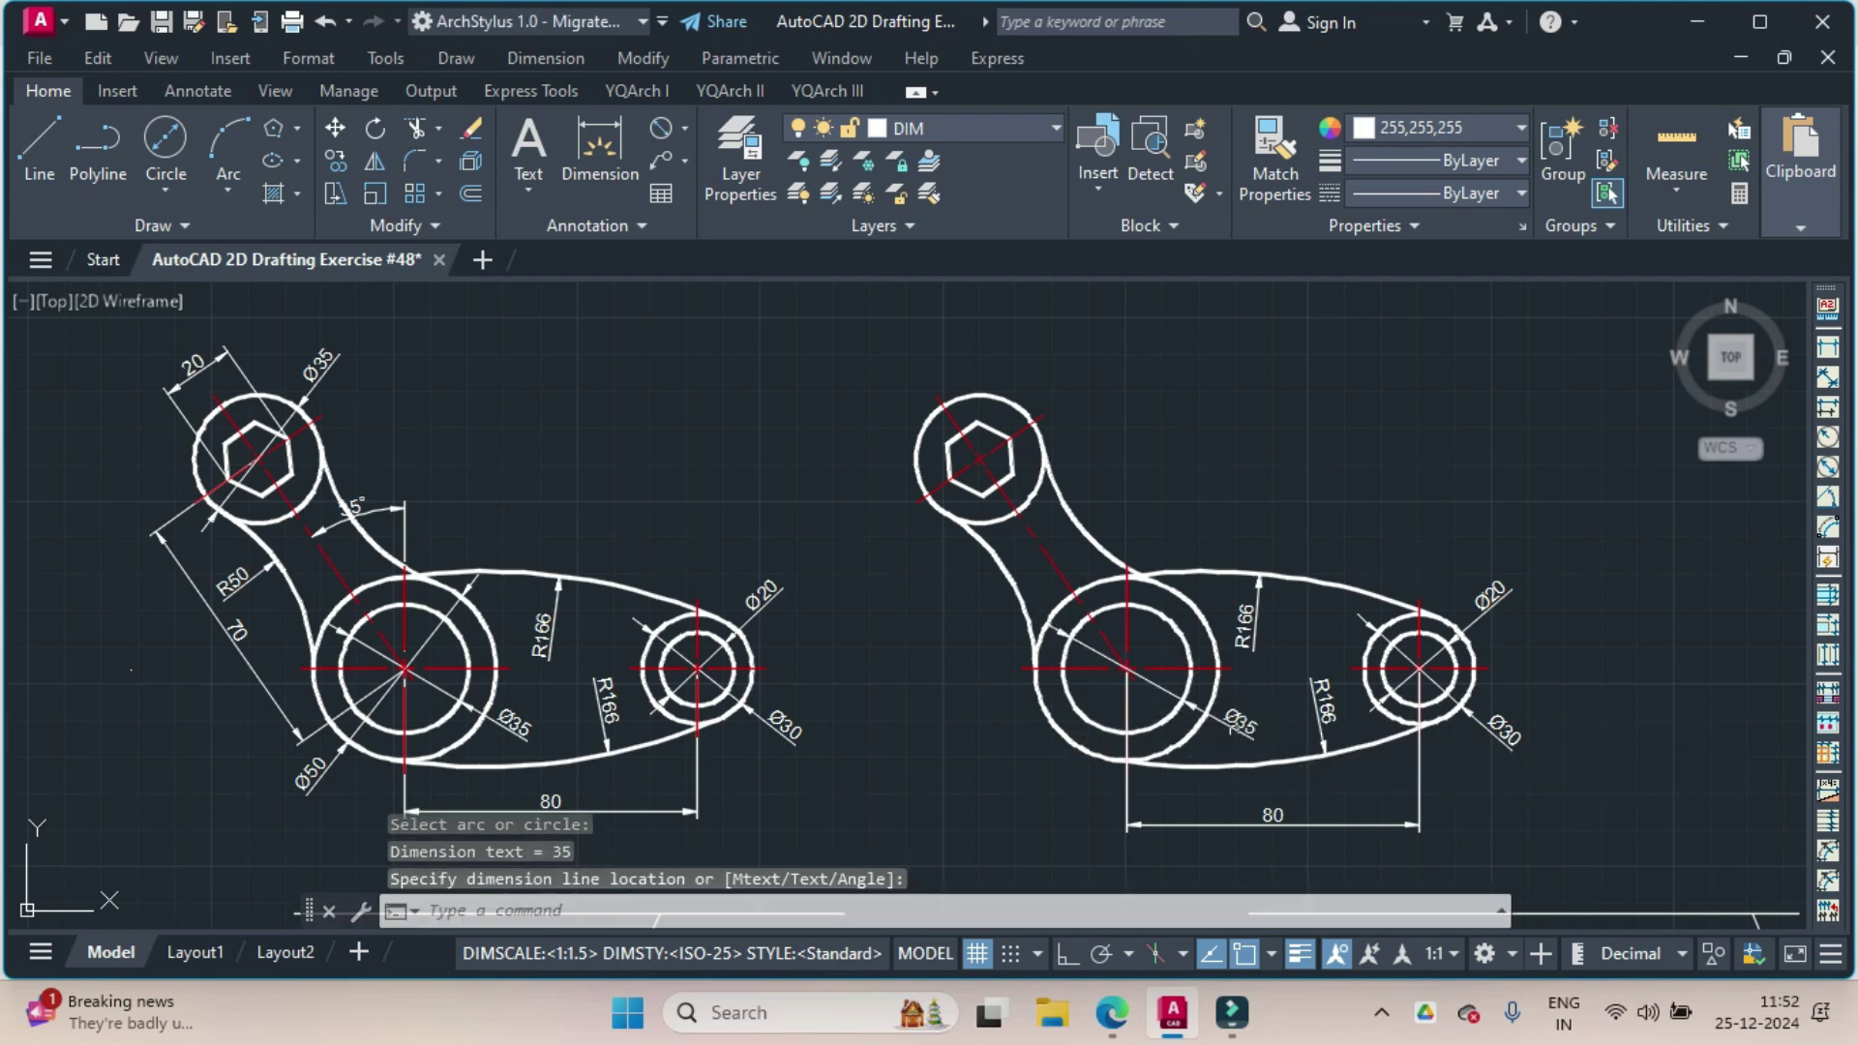
click(660, 131)
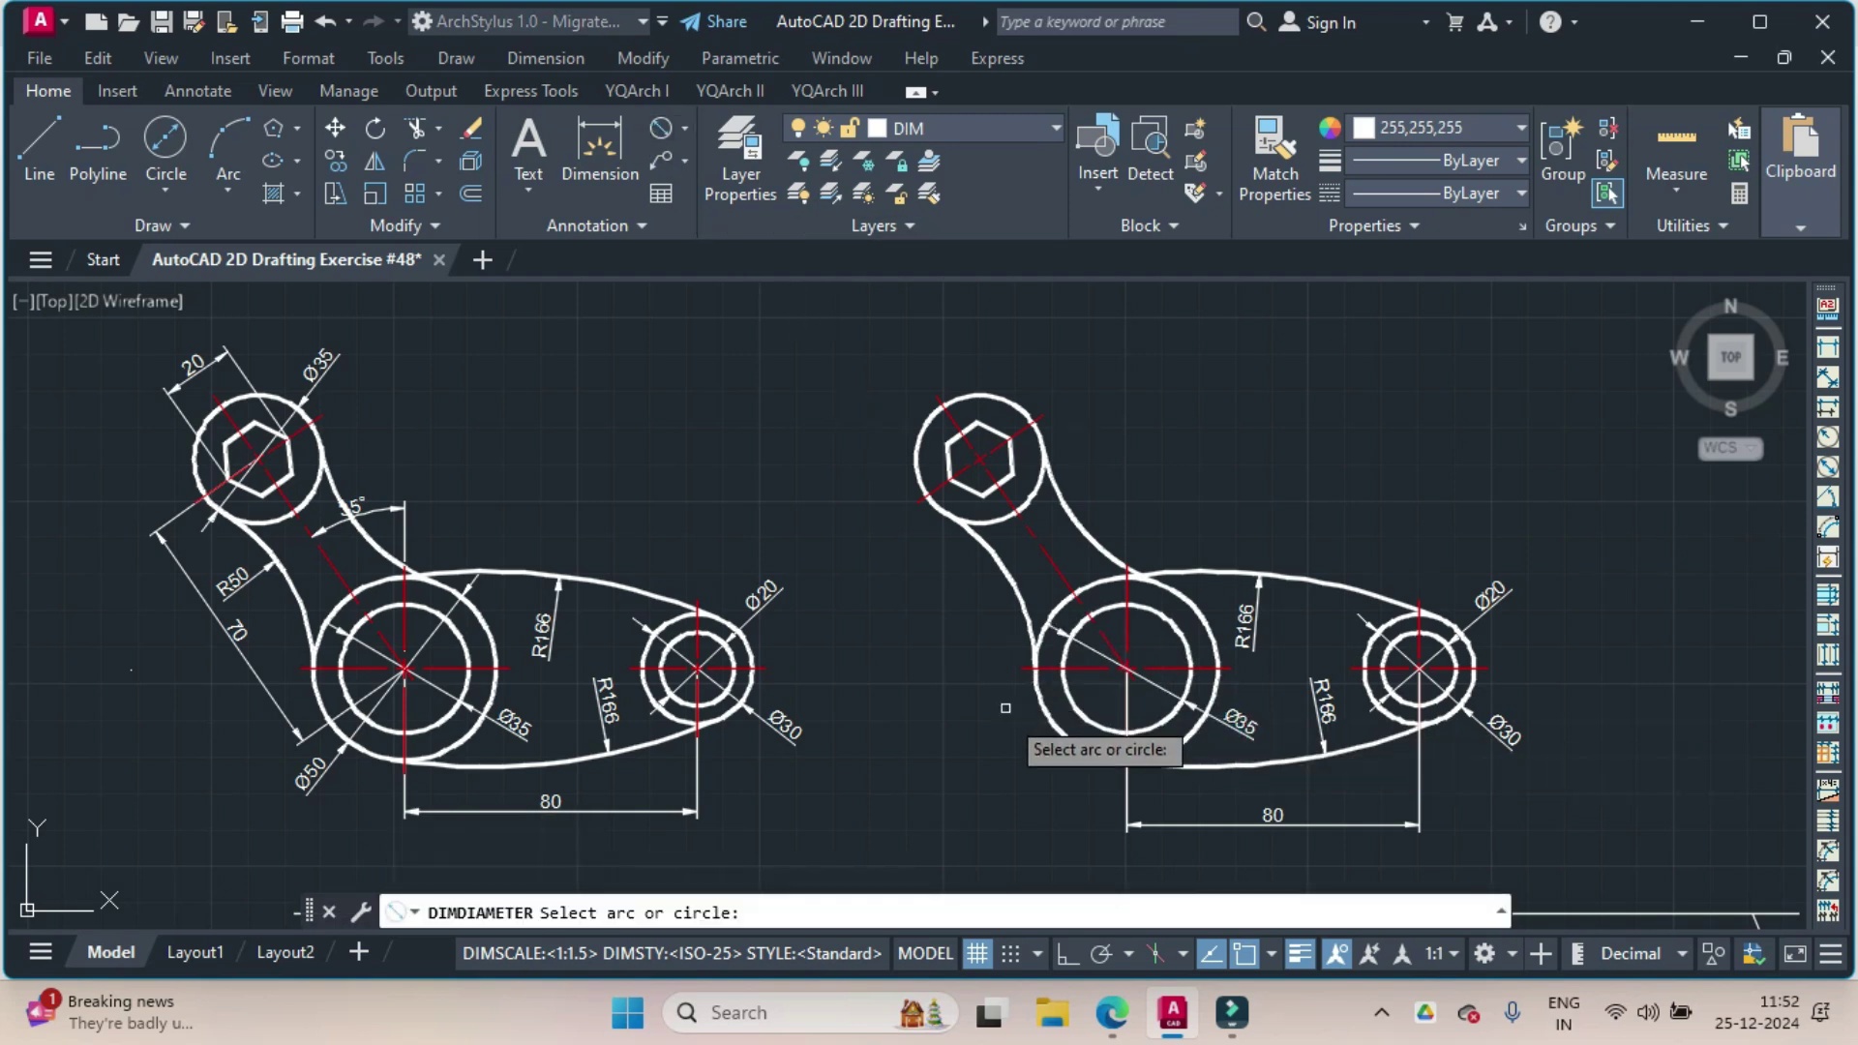
click(1077, 748)
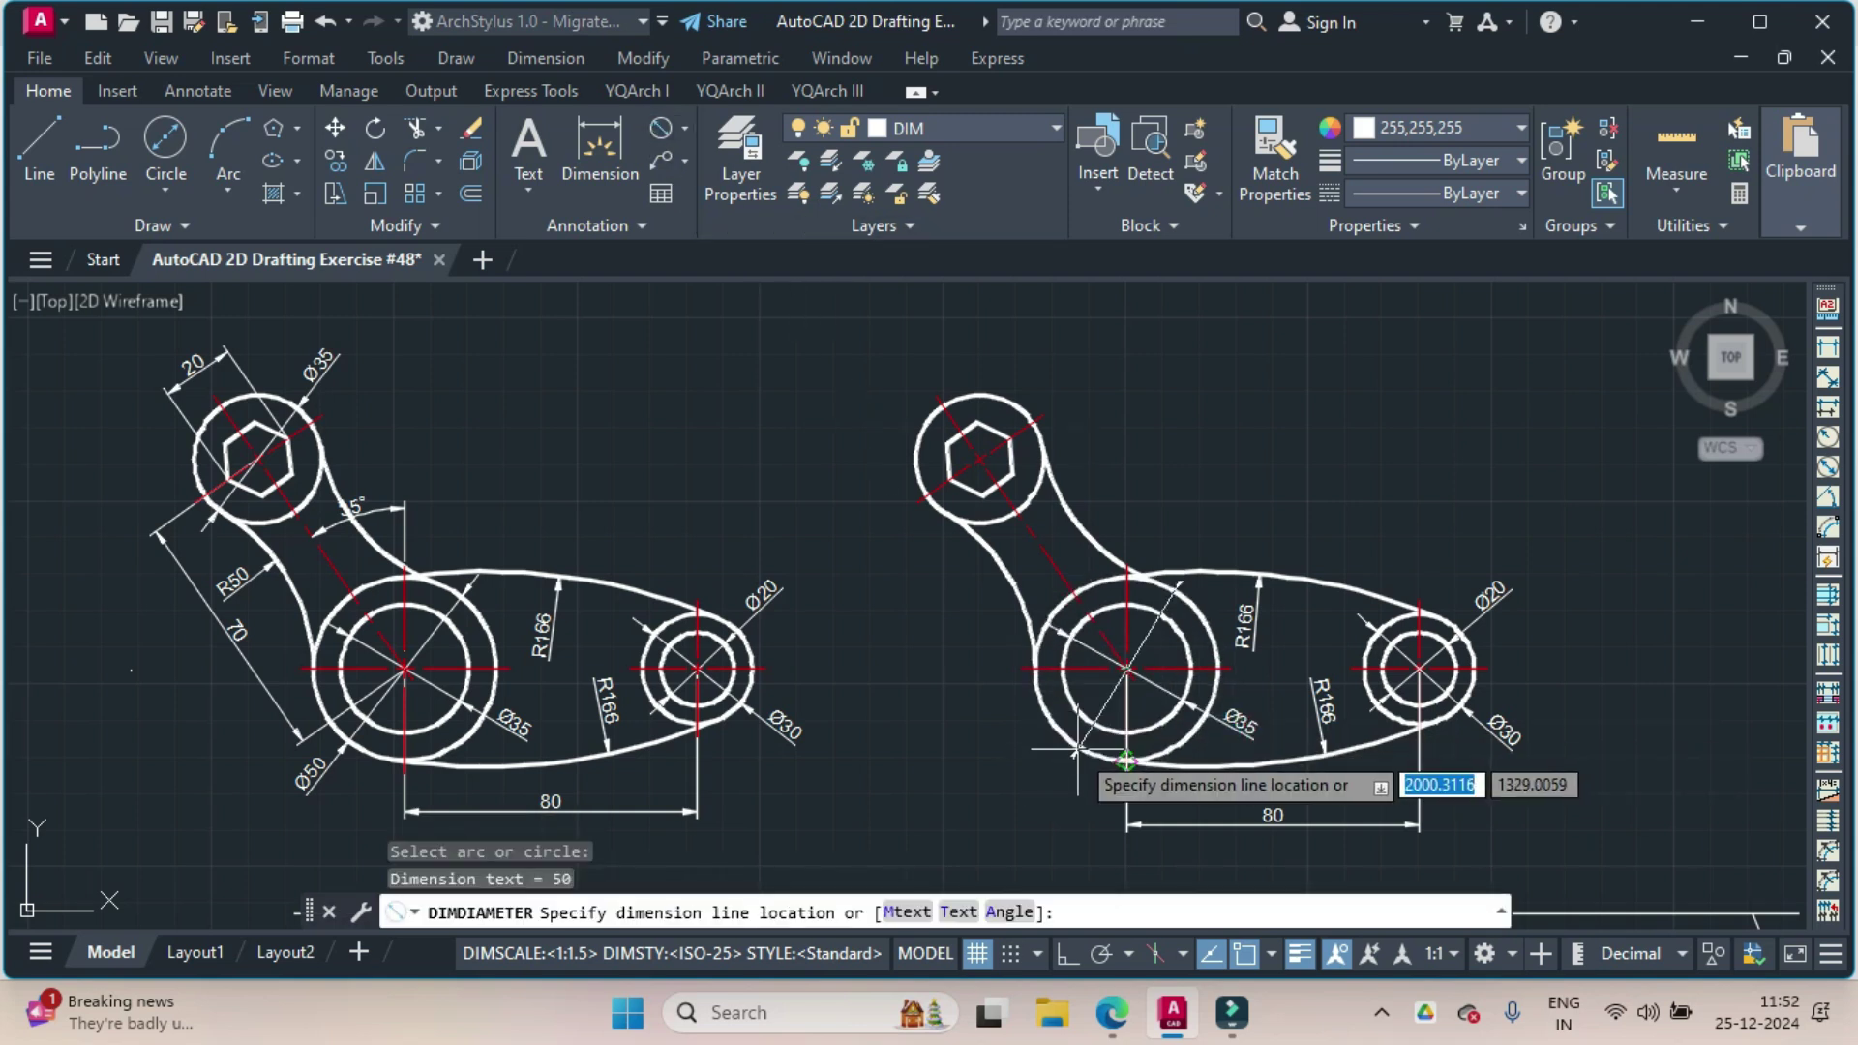
click(1043, 784)
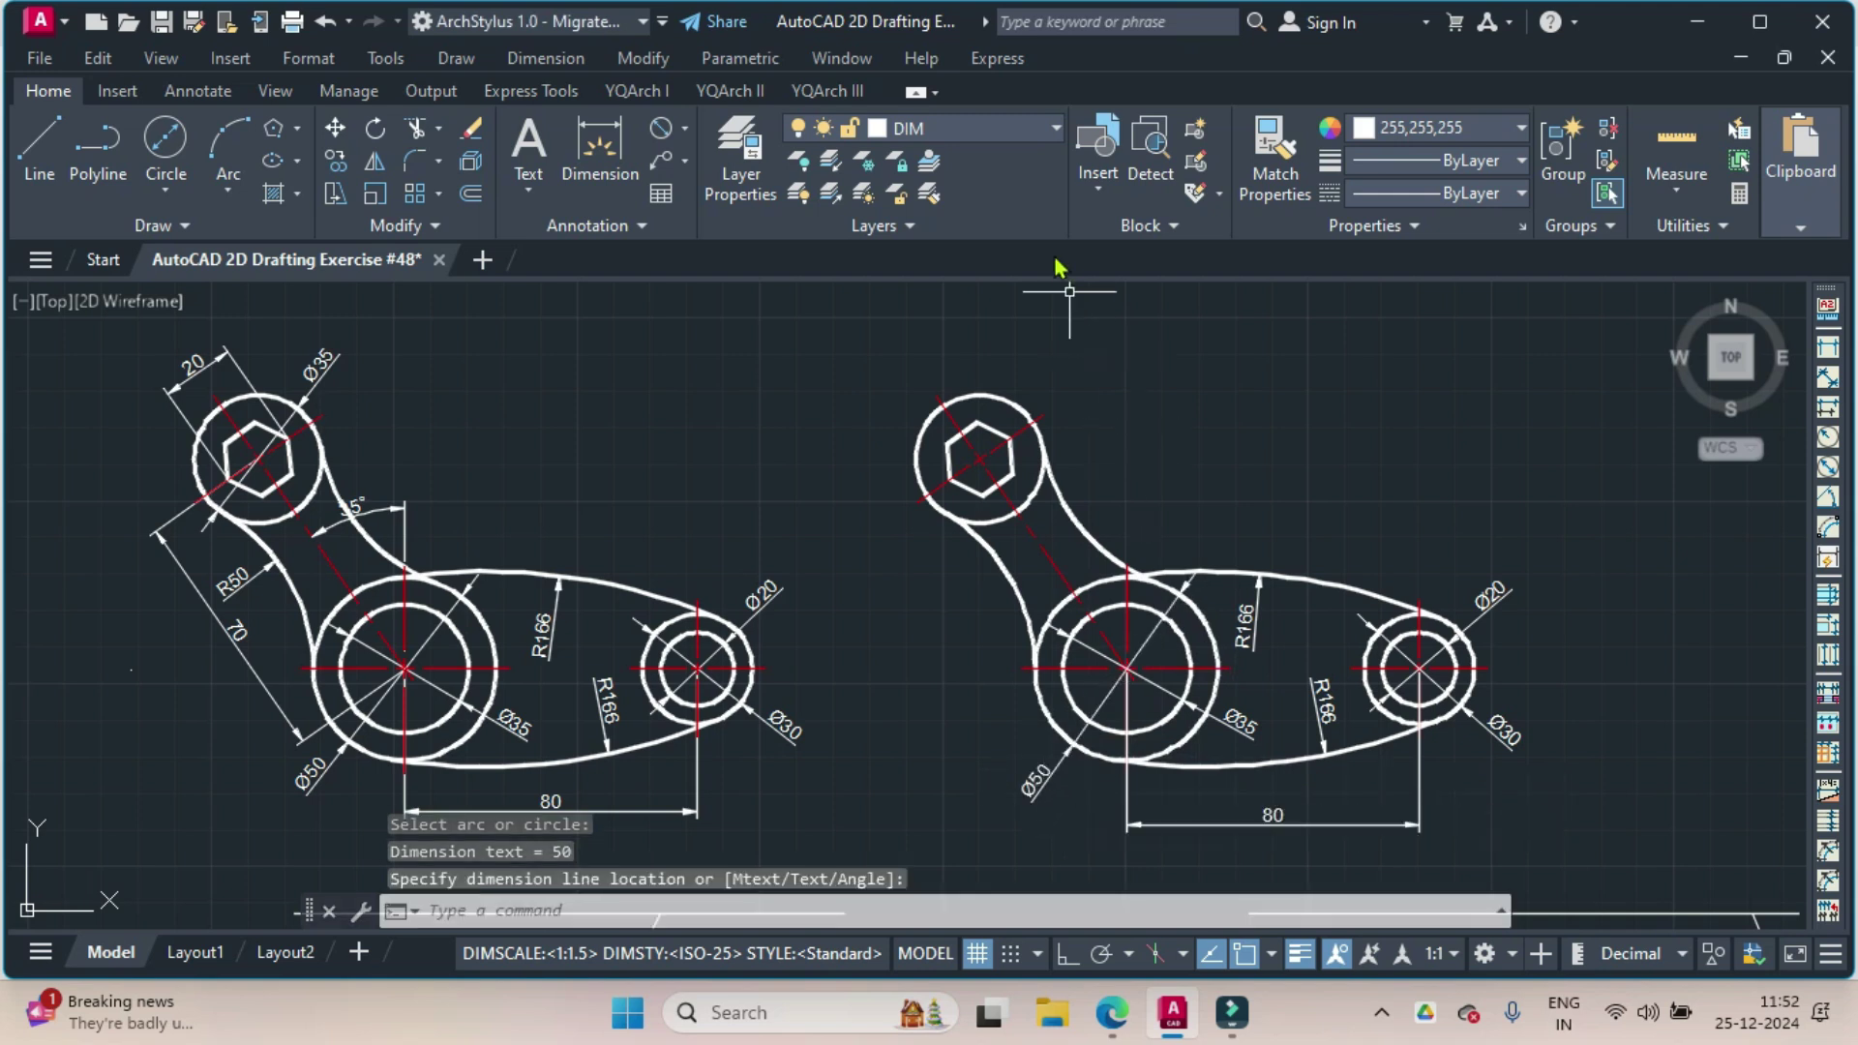
Add an aligned dimension from the upper circle's centre to the central circle's centre, placed outside the left side of the arm.
click(683, 128)
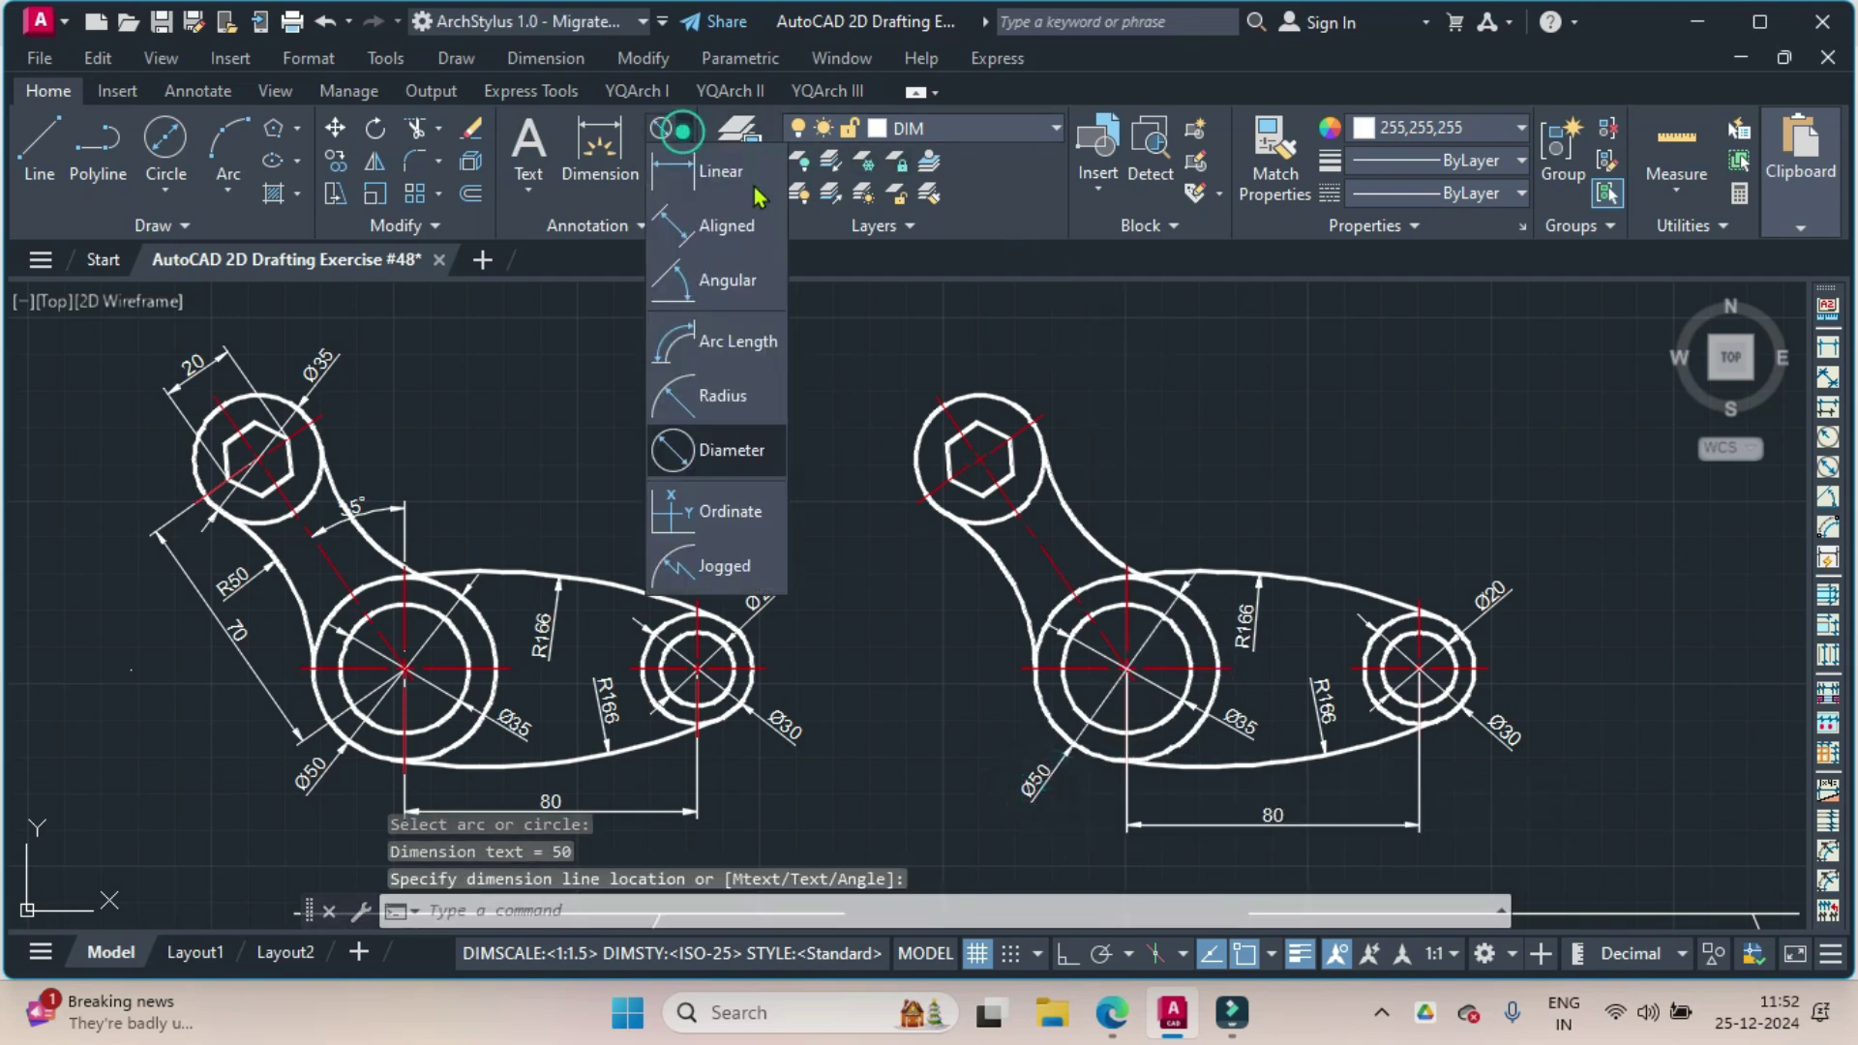
click(741, 244)
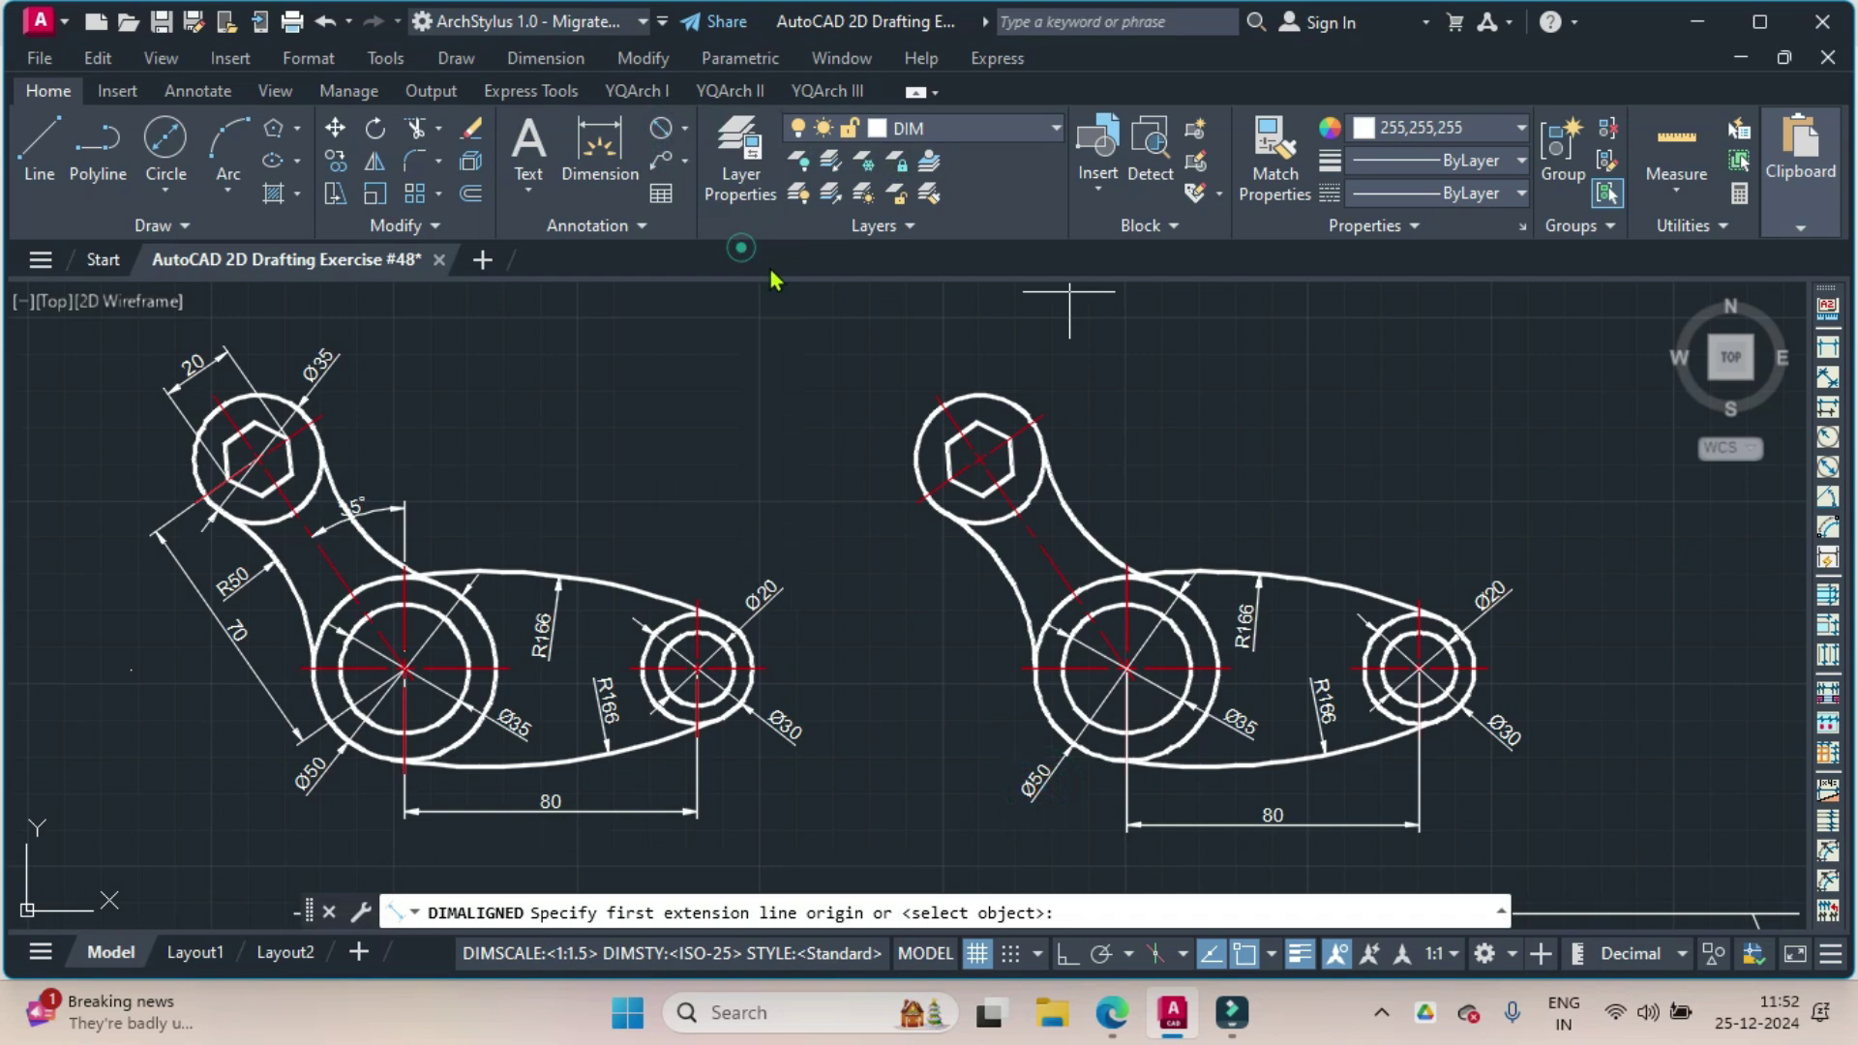
click(979, 459)
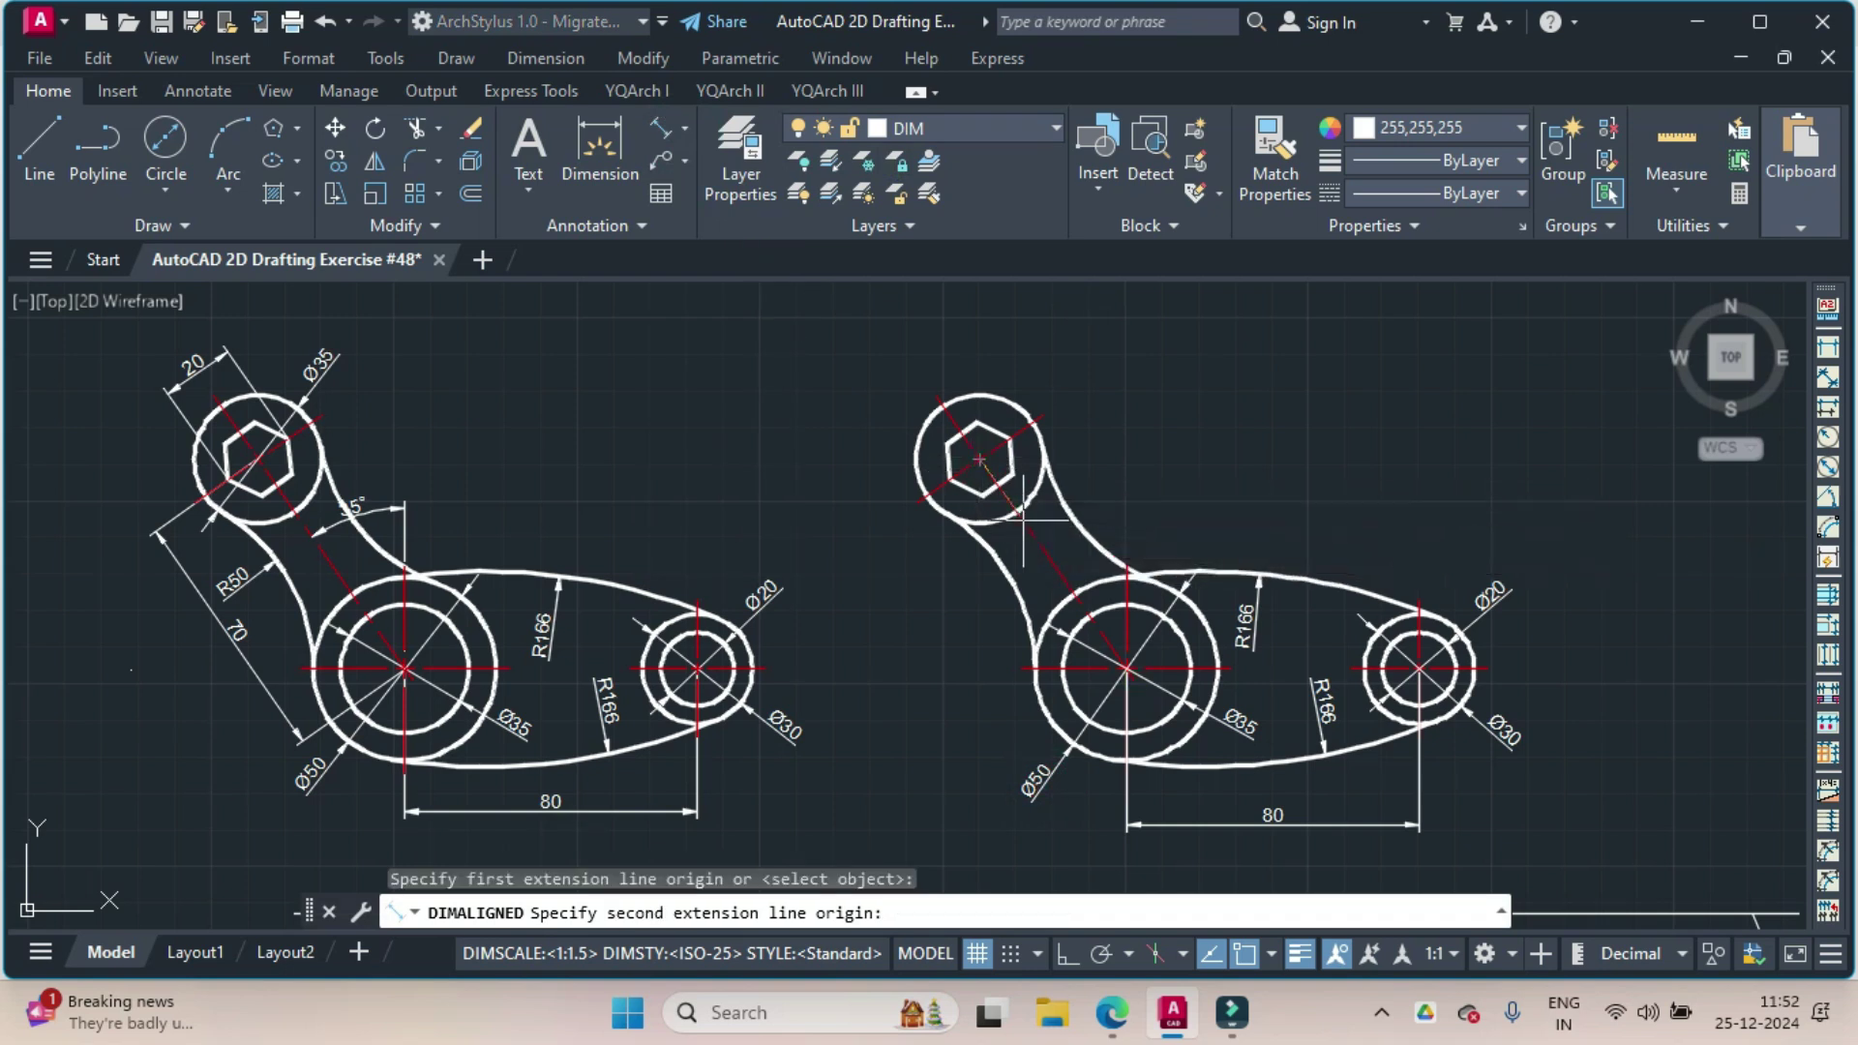
click(1130, 668)
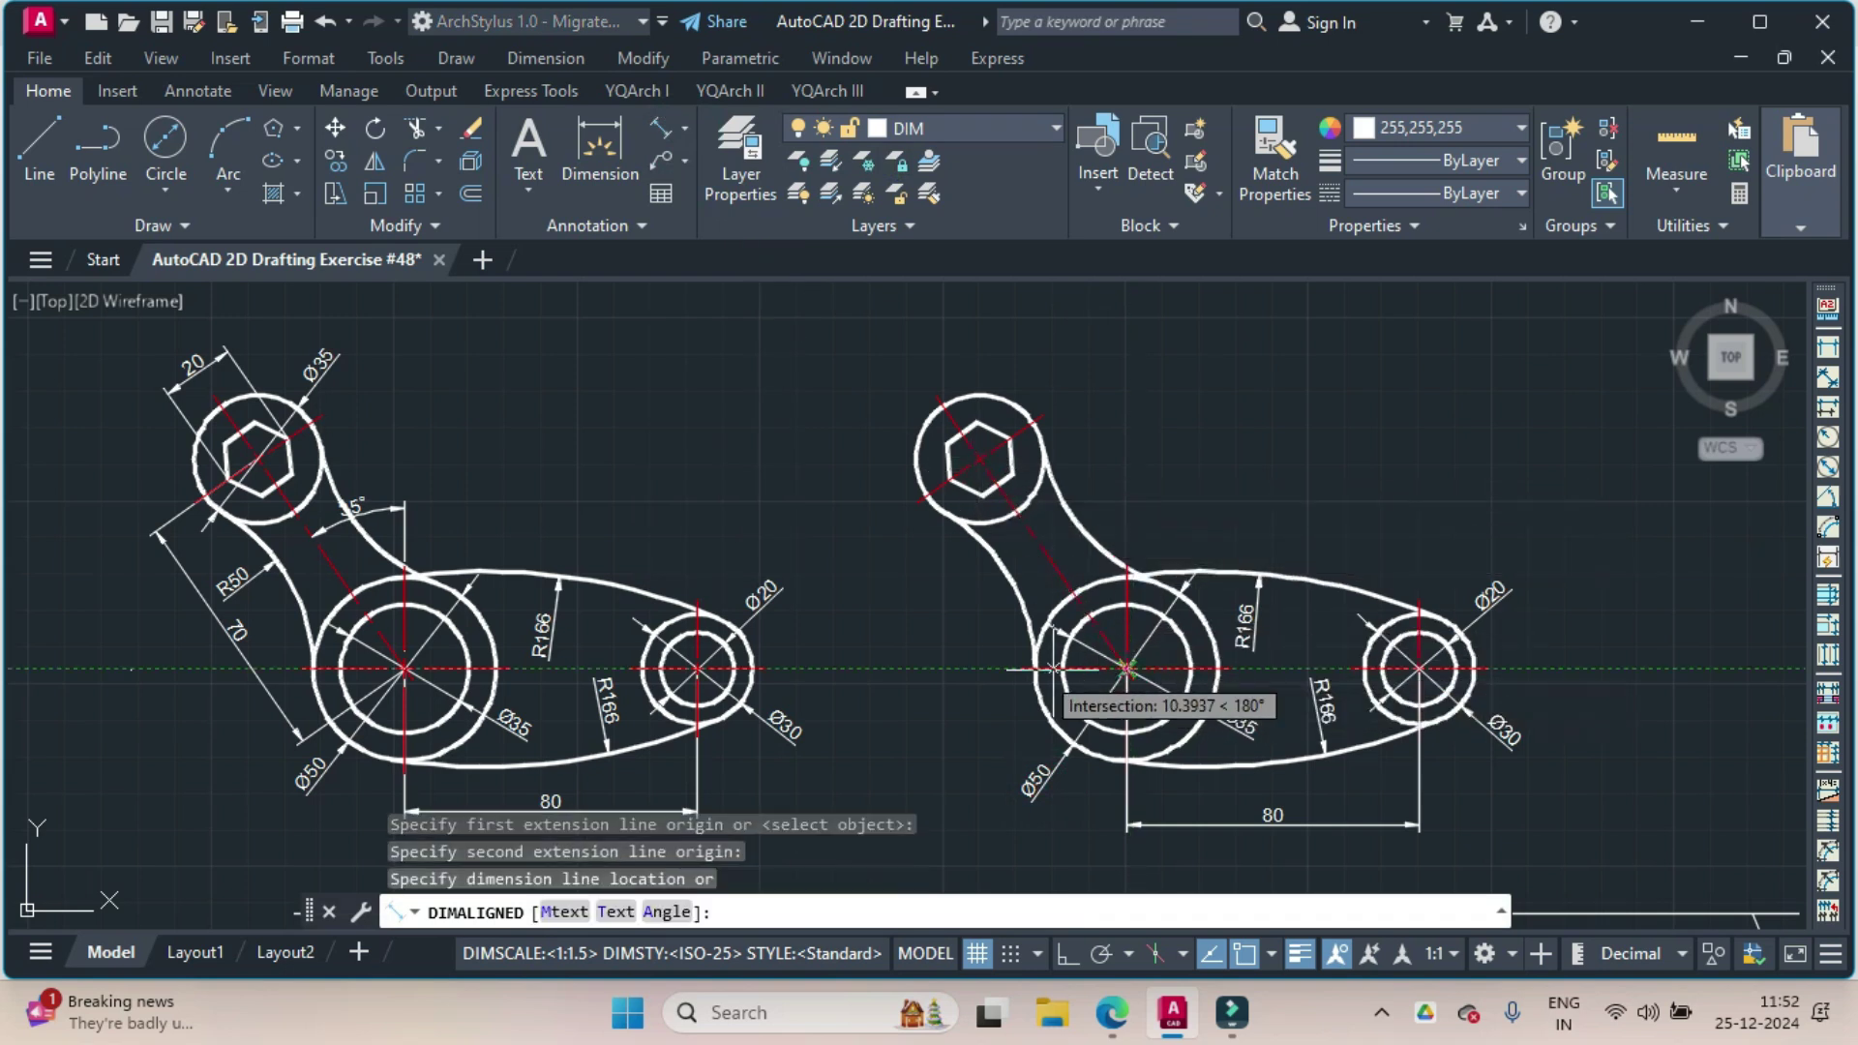
click(974, 669)
Add radius dimensions to the left and right concave arcs of the redrawn part's inclined arm.
click(684, 127)
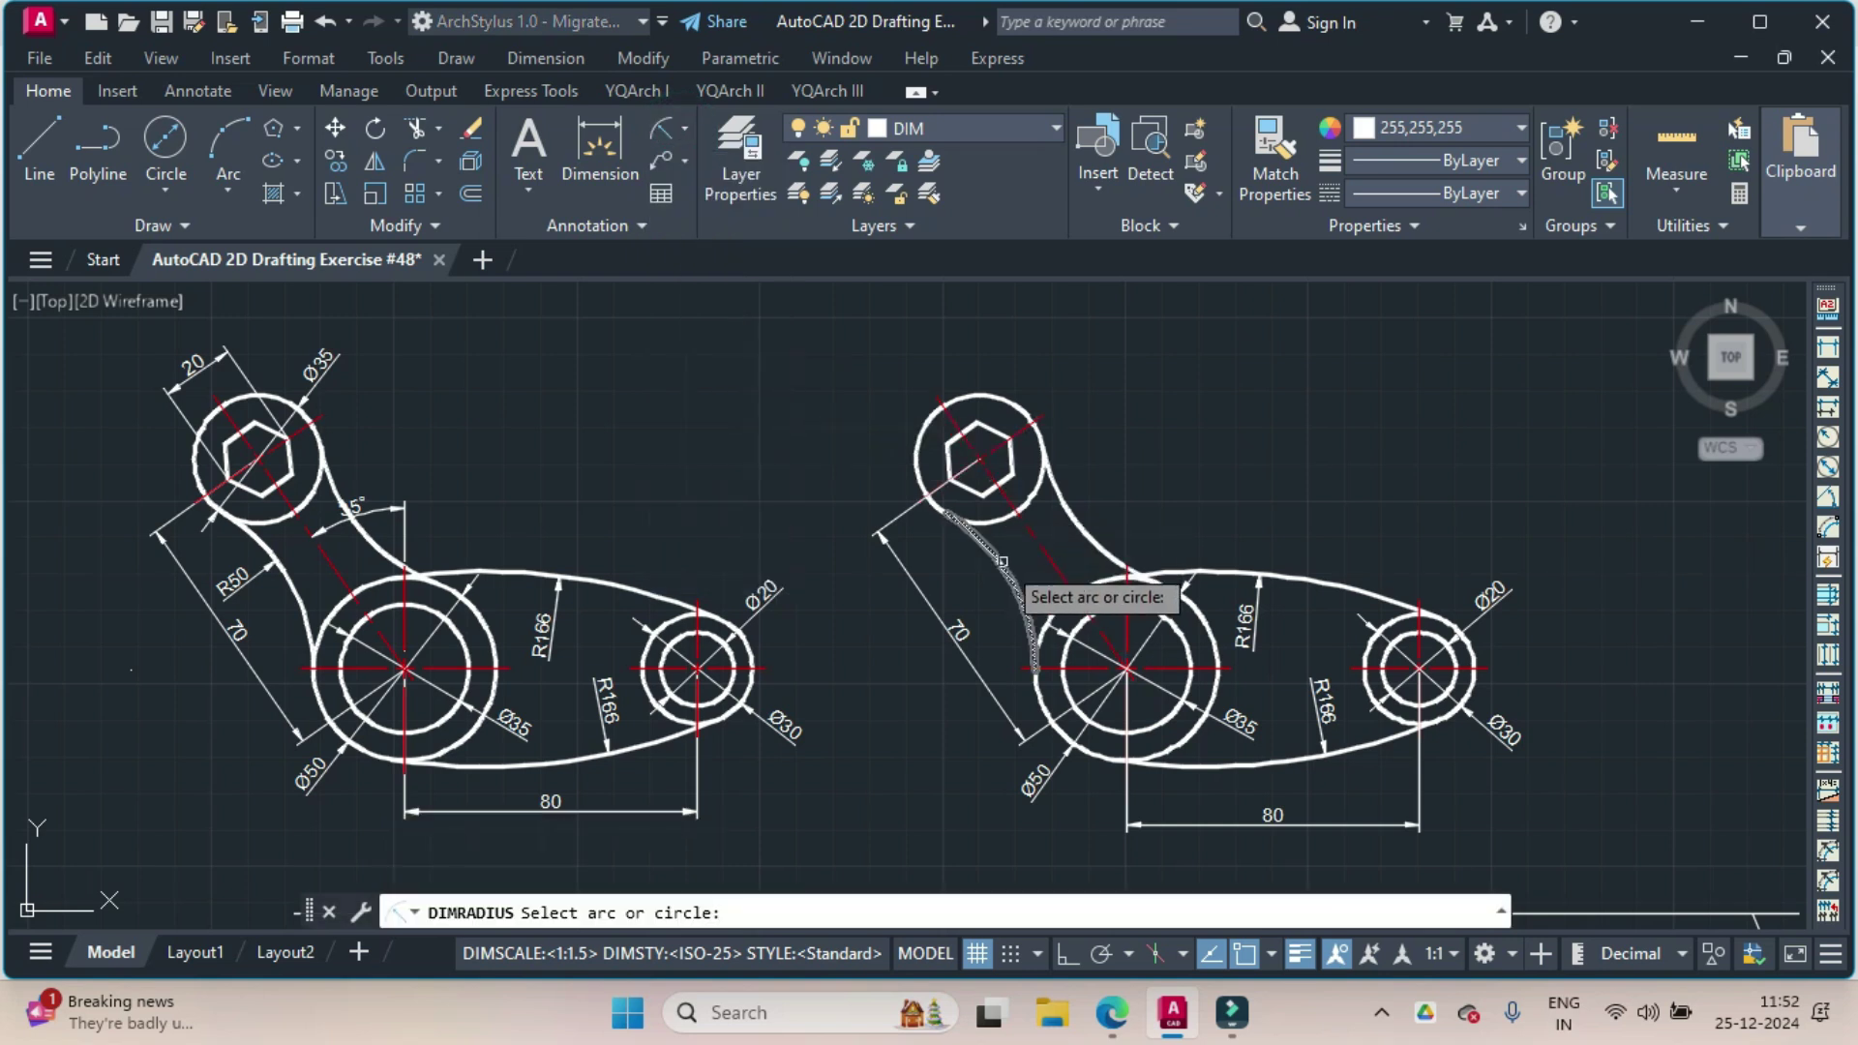
click(1001, 561)
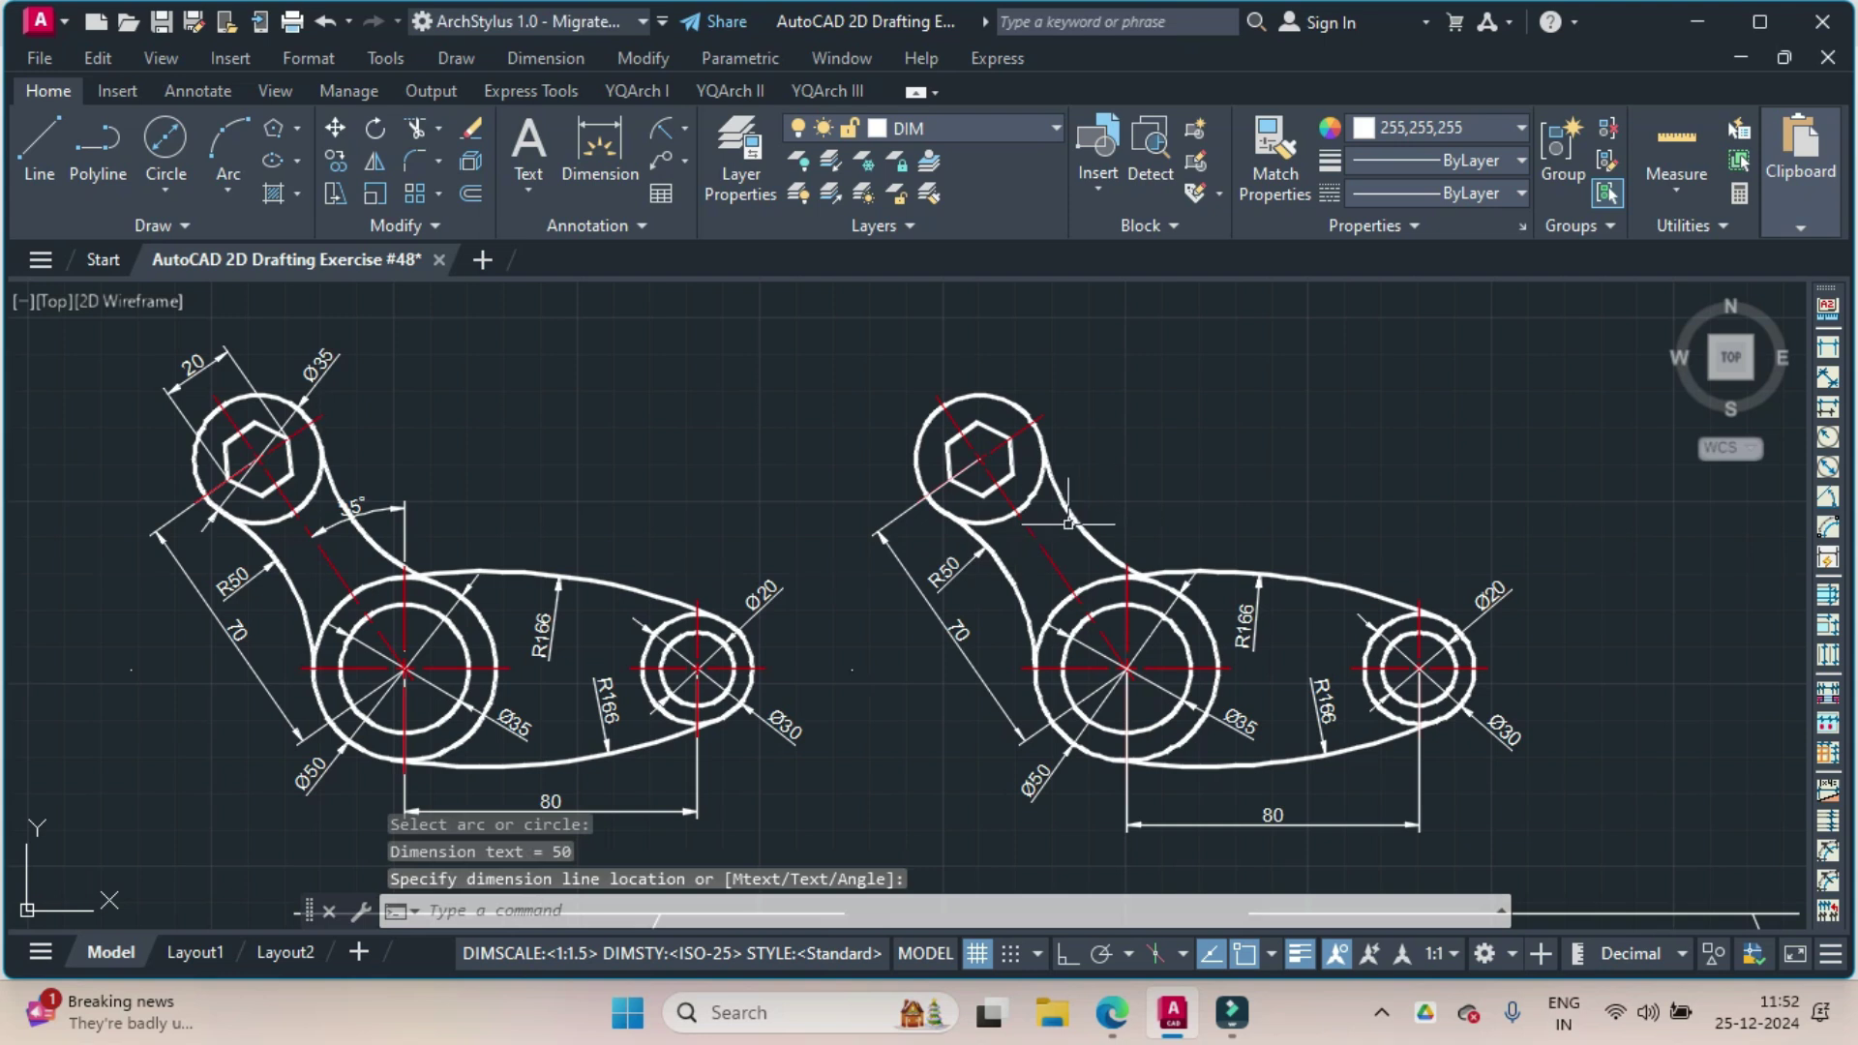
click(600, 145)
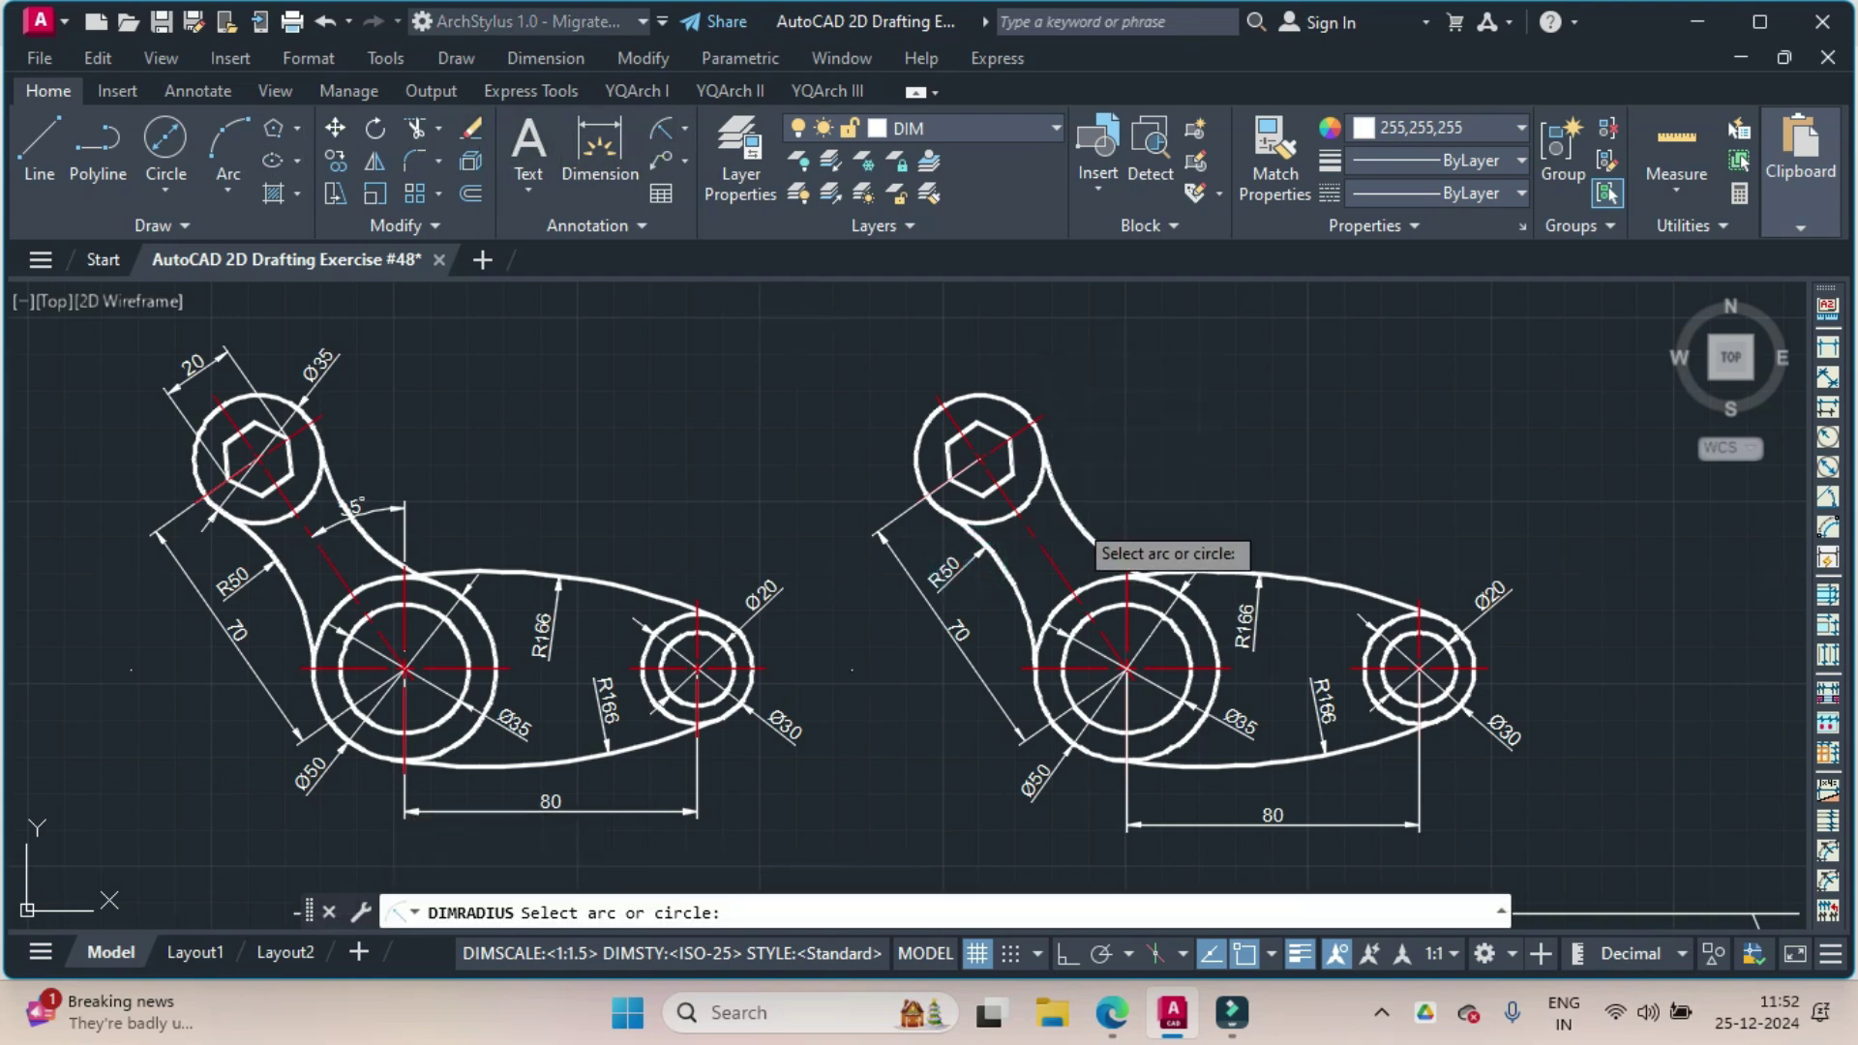
click(1091, 544)
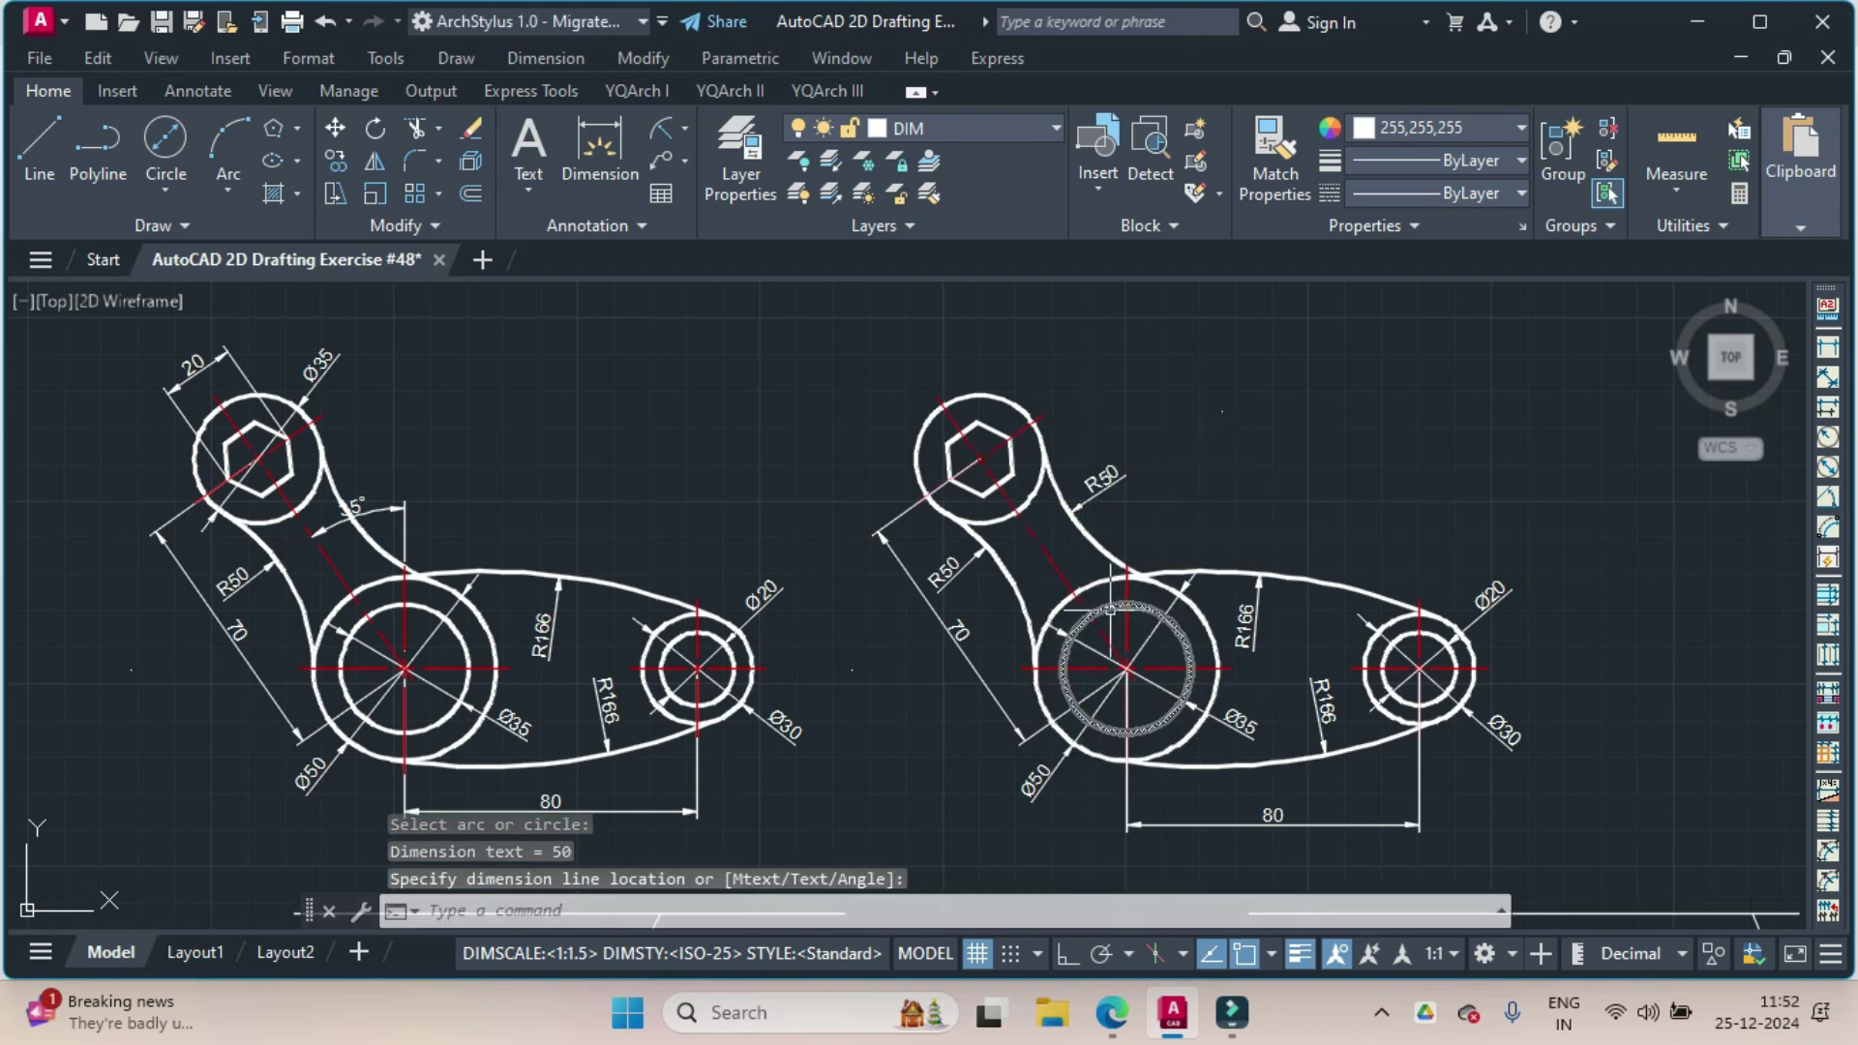
Add an angular dimension between the inclined arm's centreline and the central circle's vertical centreline.
click(684, 128)
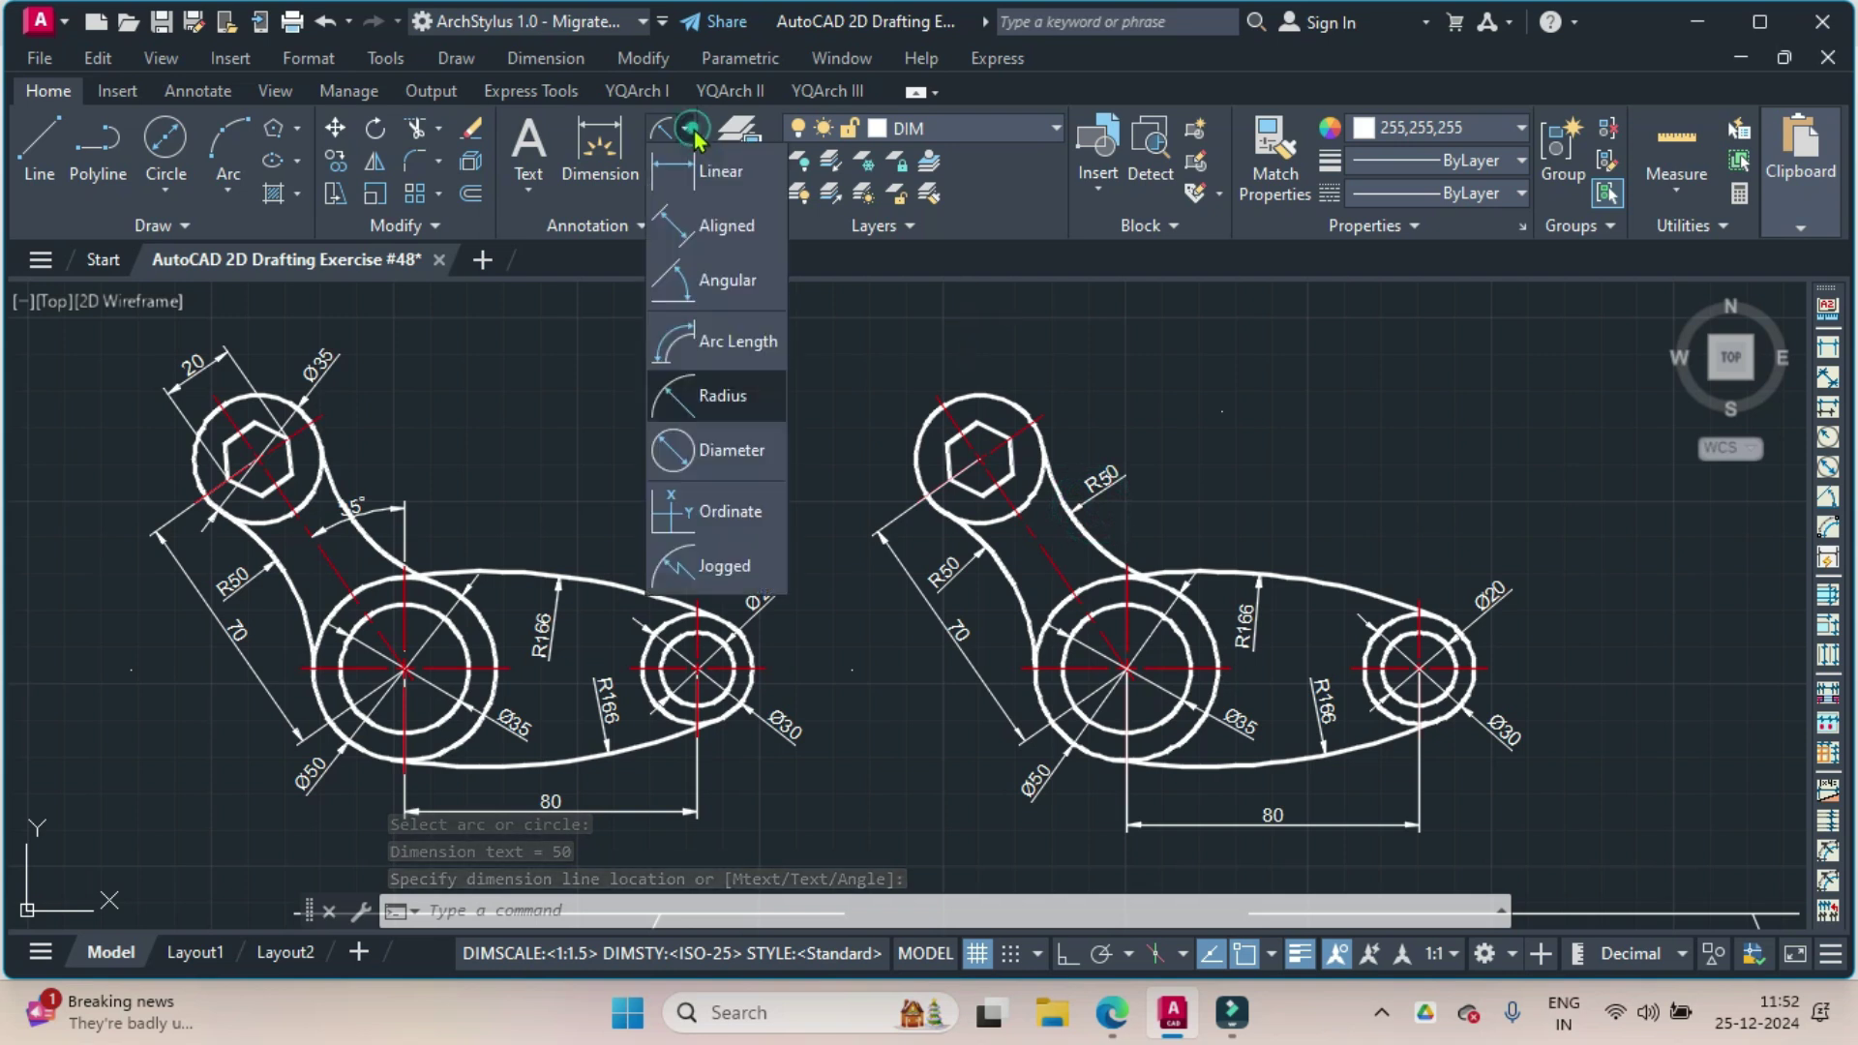
click(728, 280)
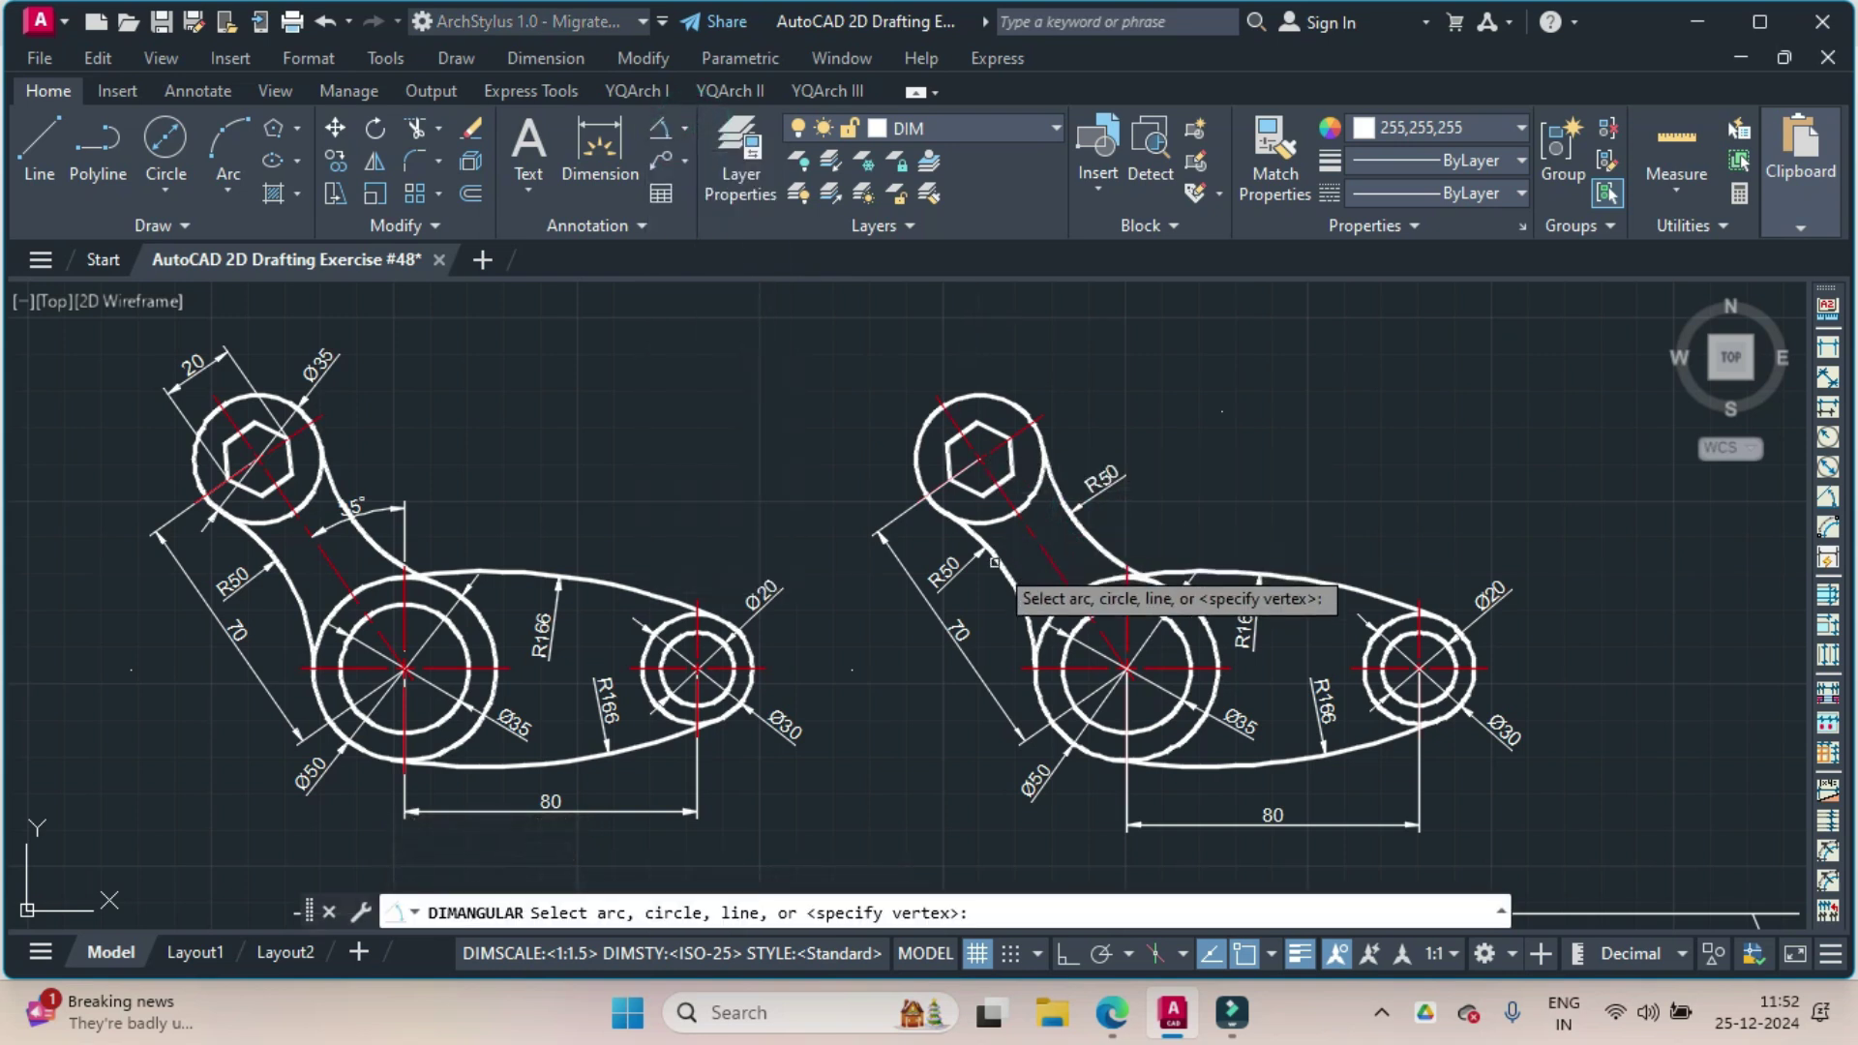
click(1061, 574)
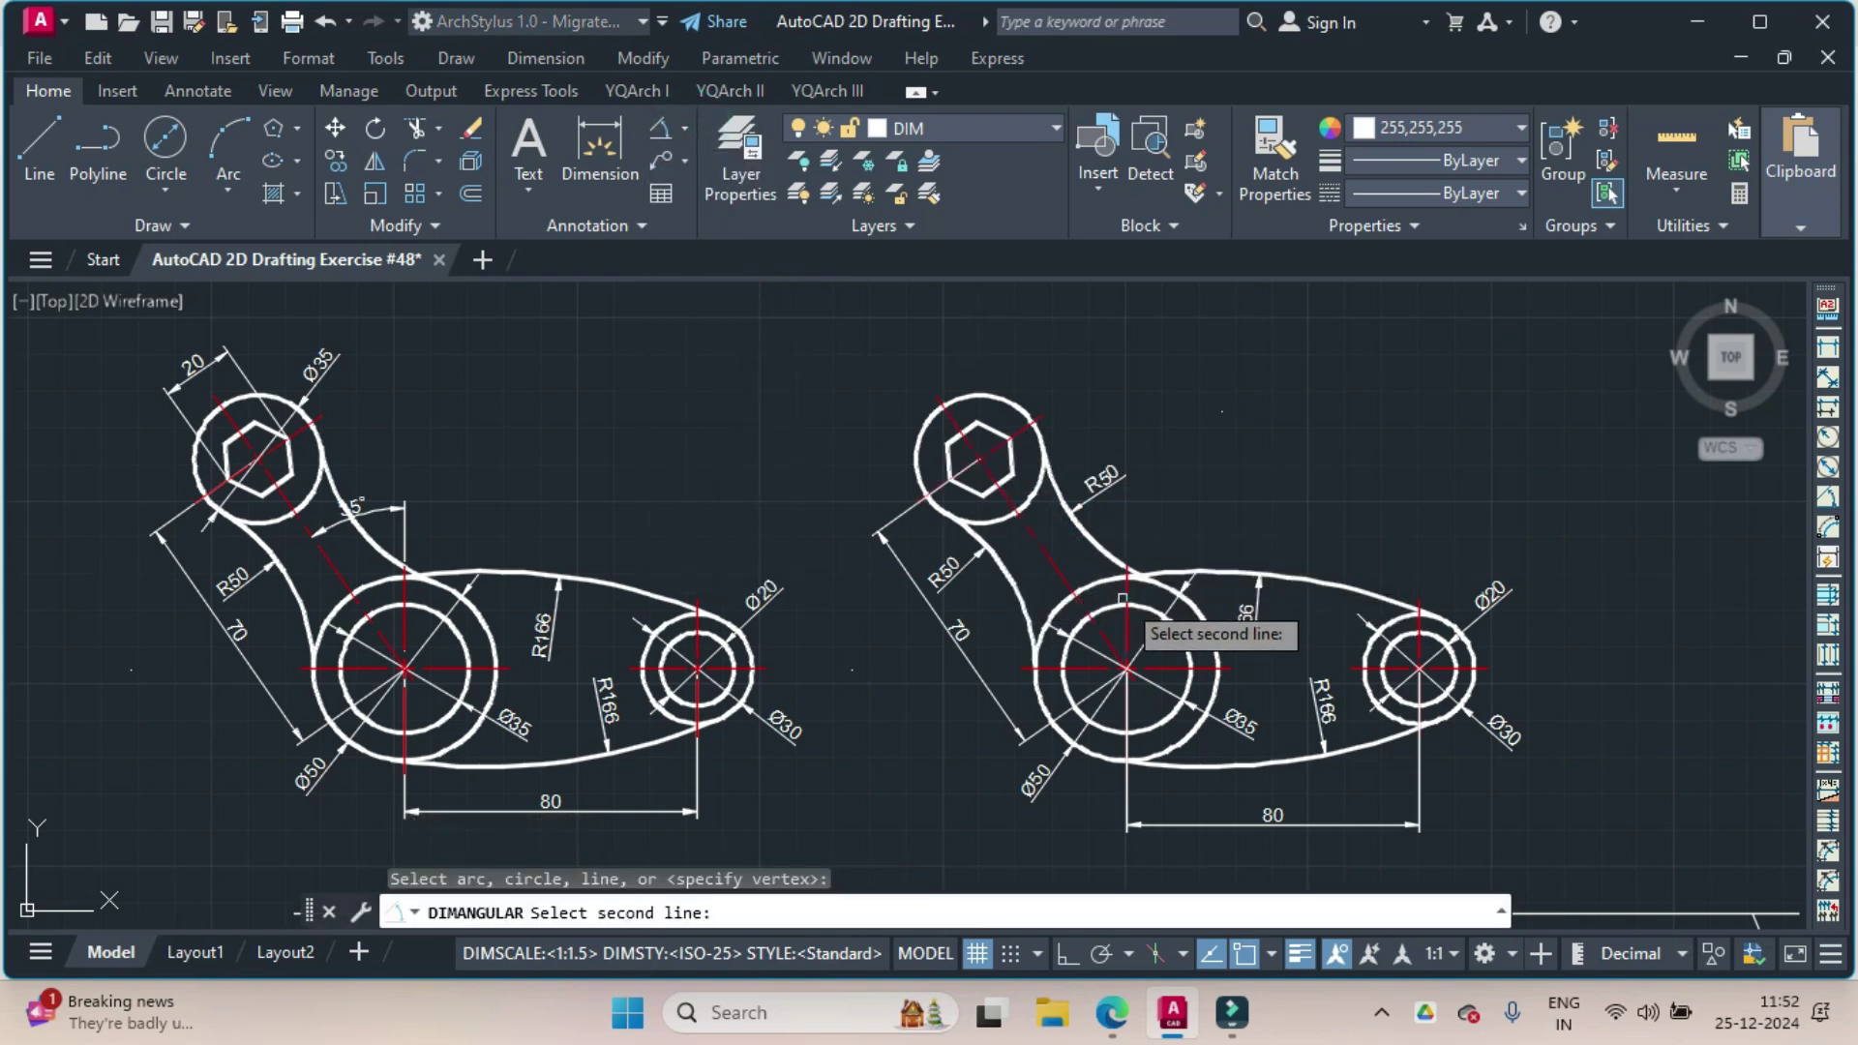
click(1126, 591)
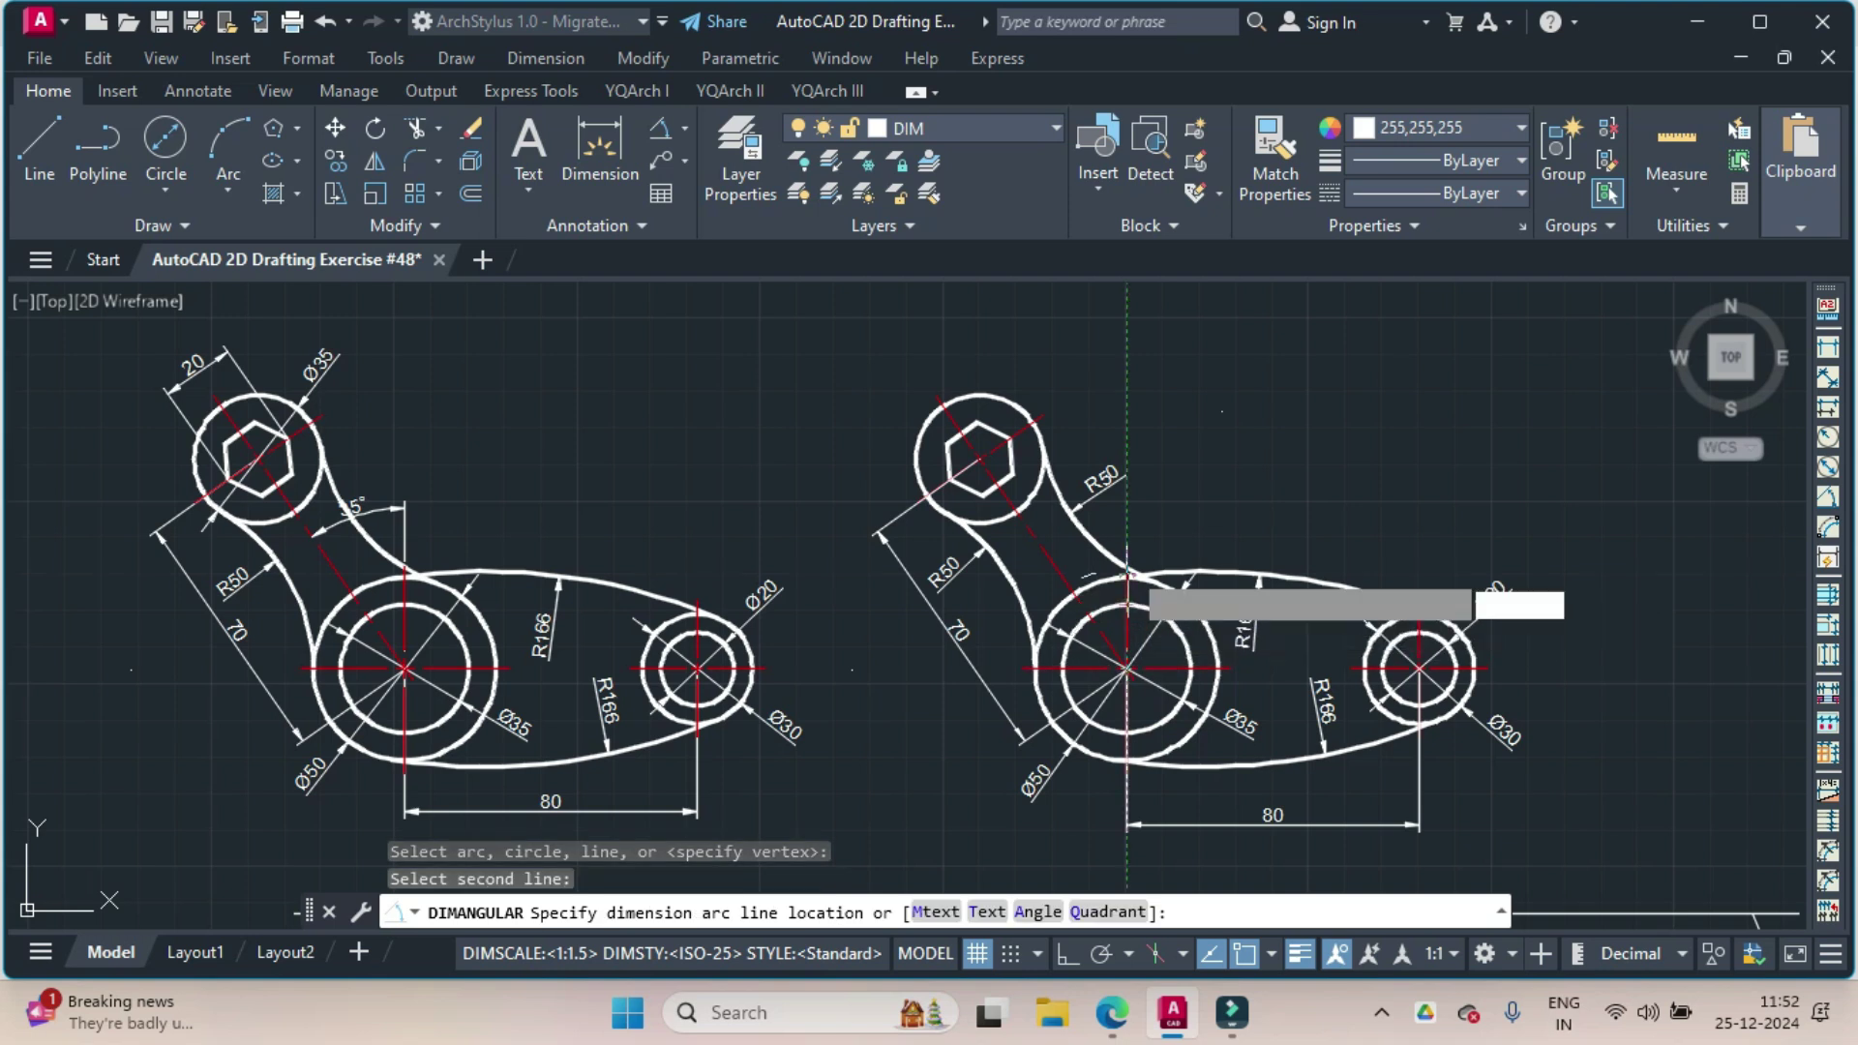
click(1126, 447)
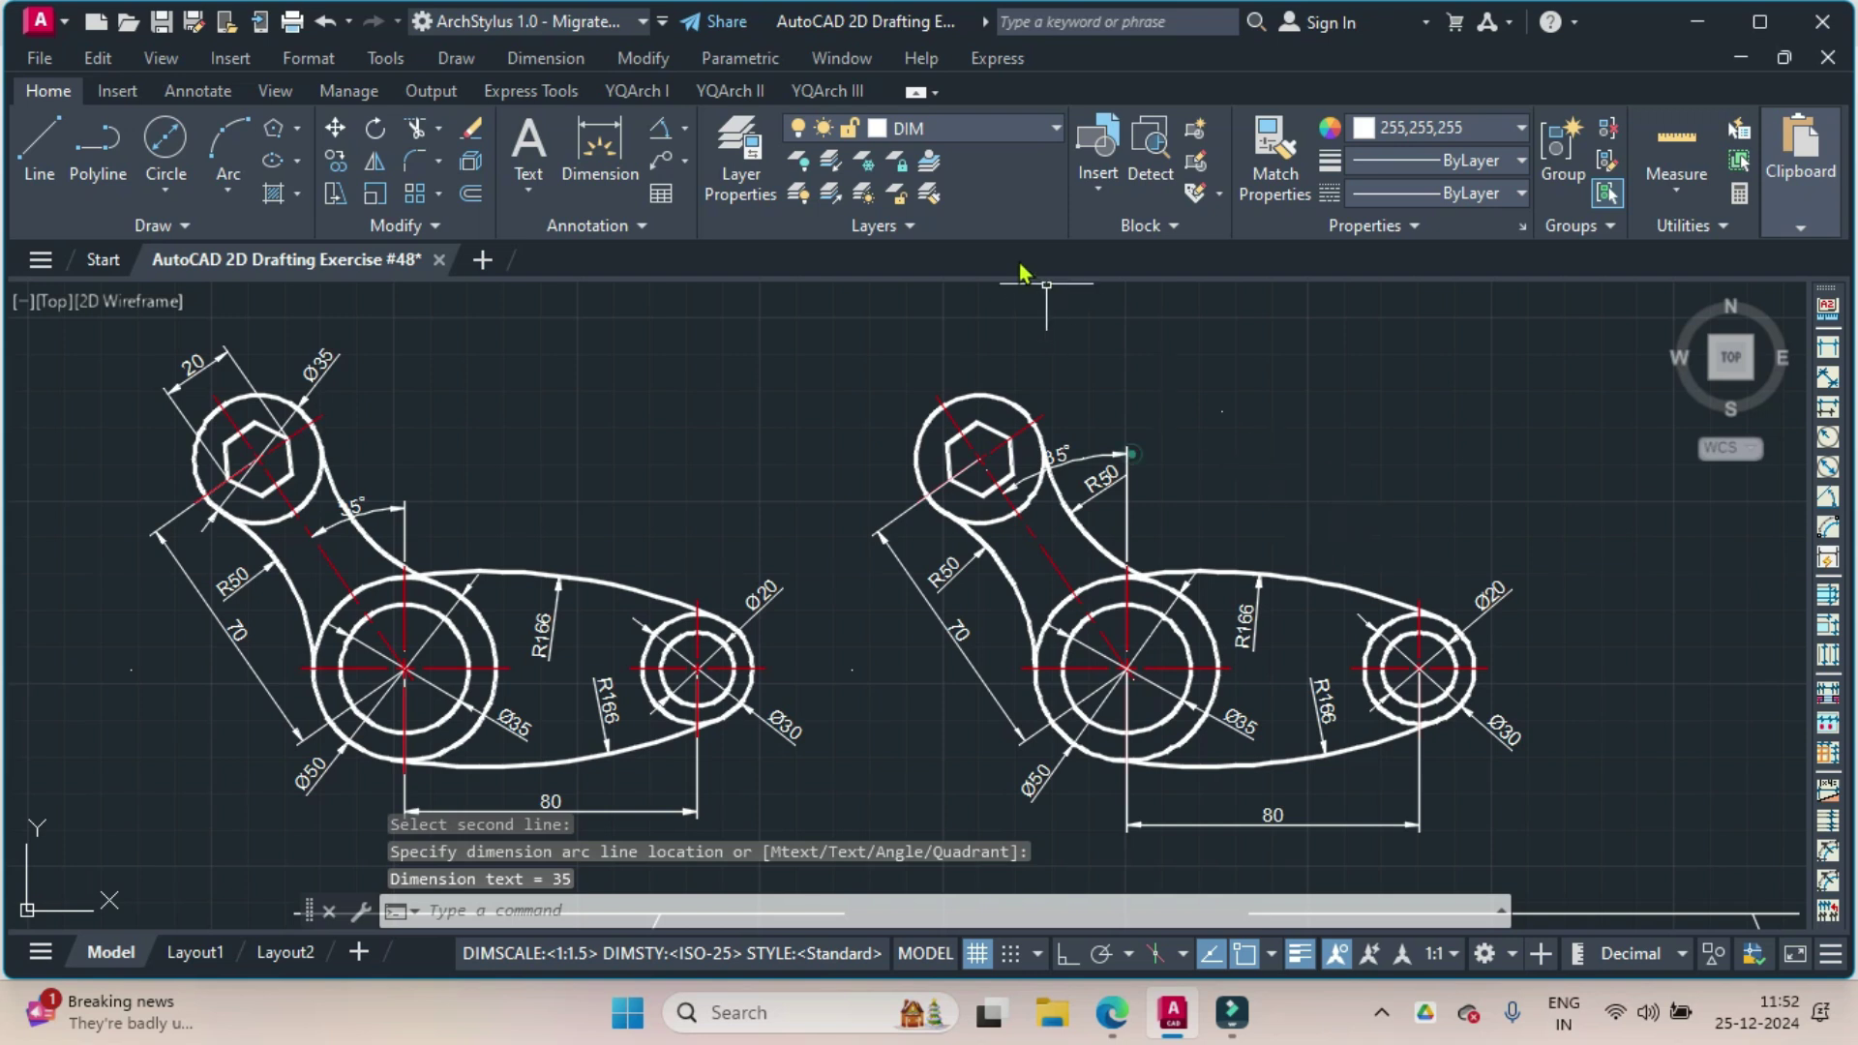
Add a diameter dimension to the circle around the hexagon, with its text above and to the right of the circle.
click(685, 131)
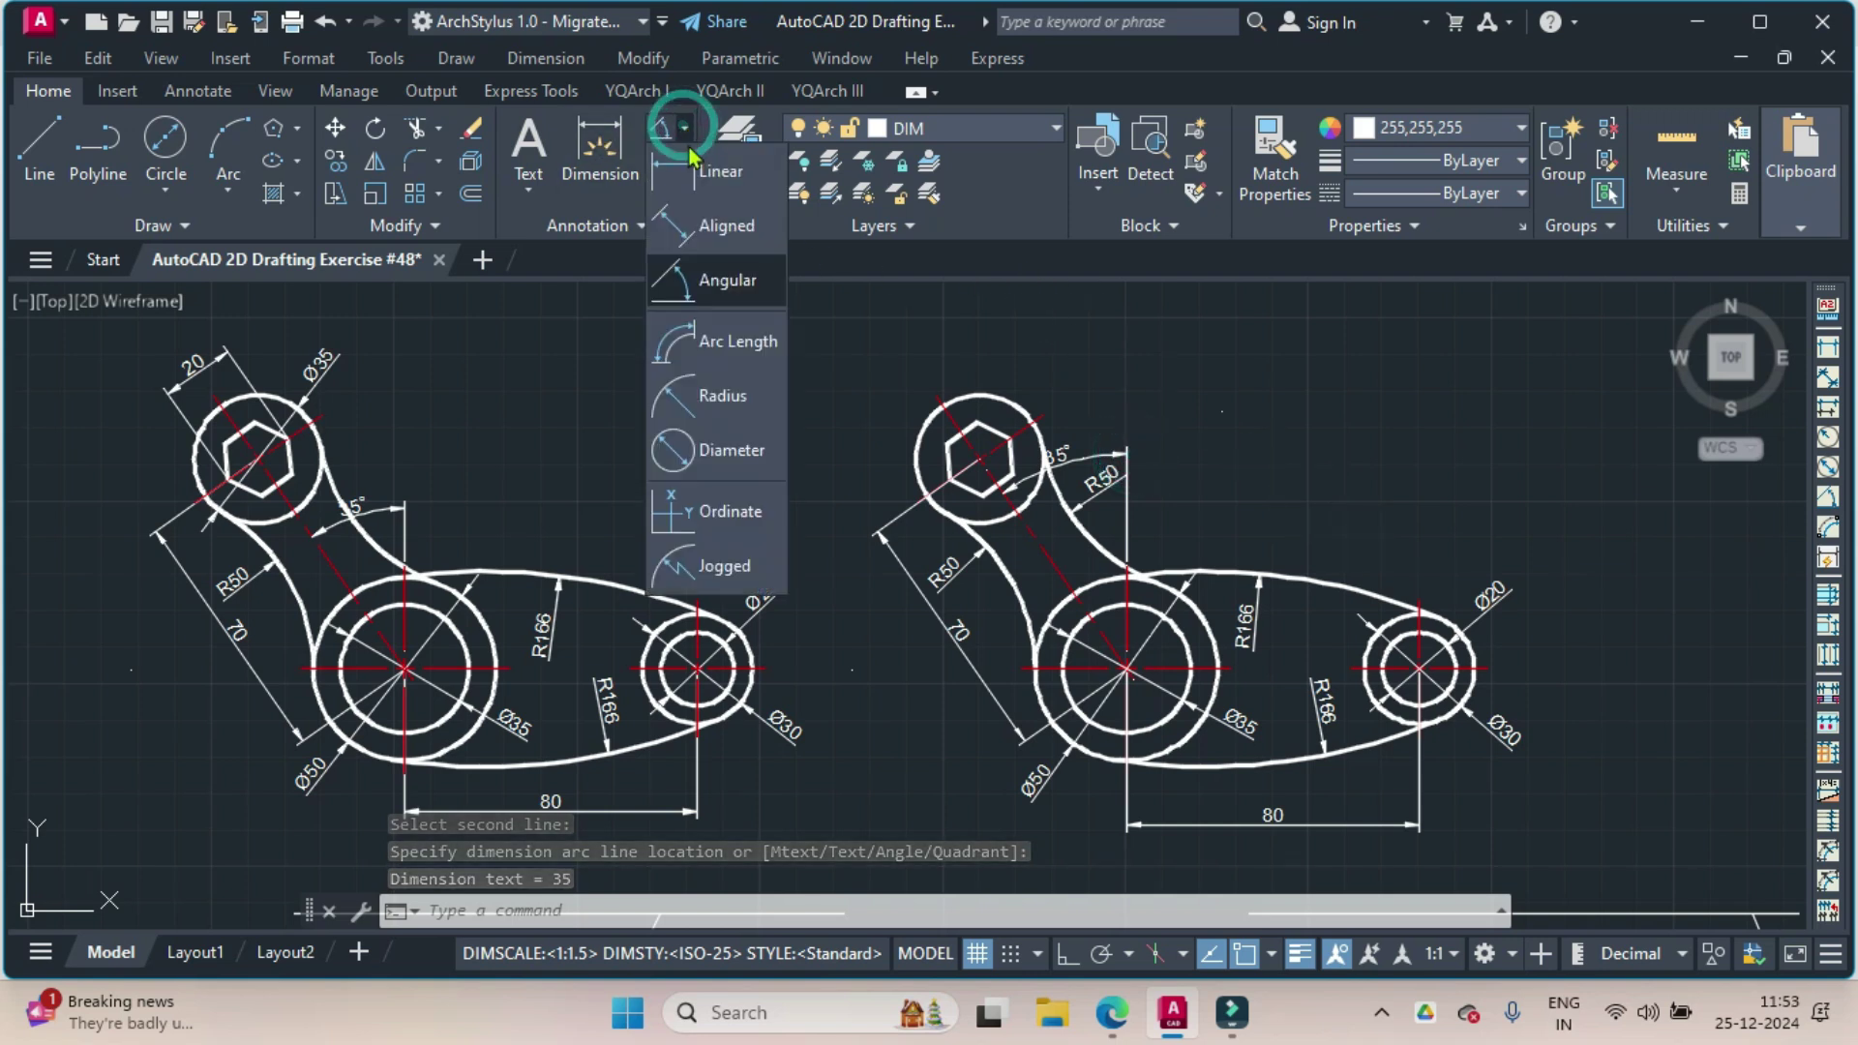
click(747, 447)
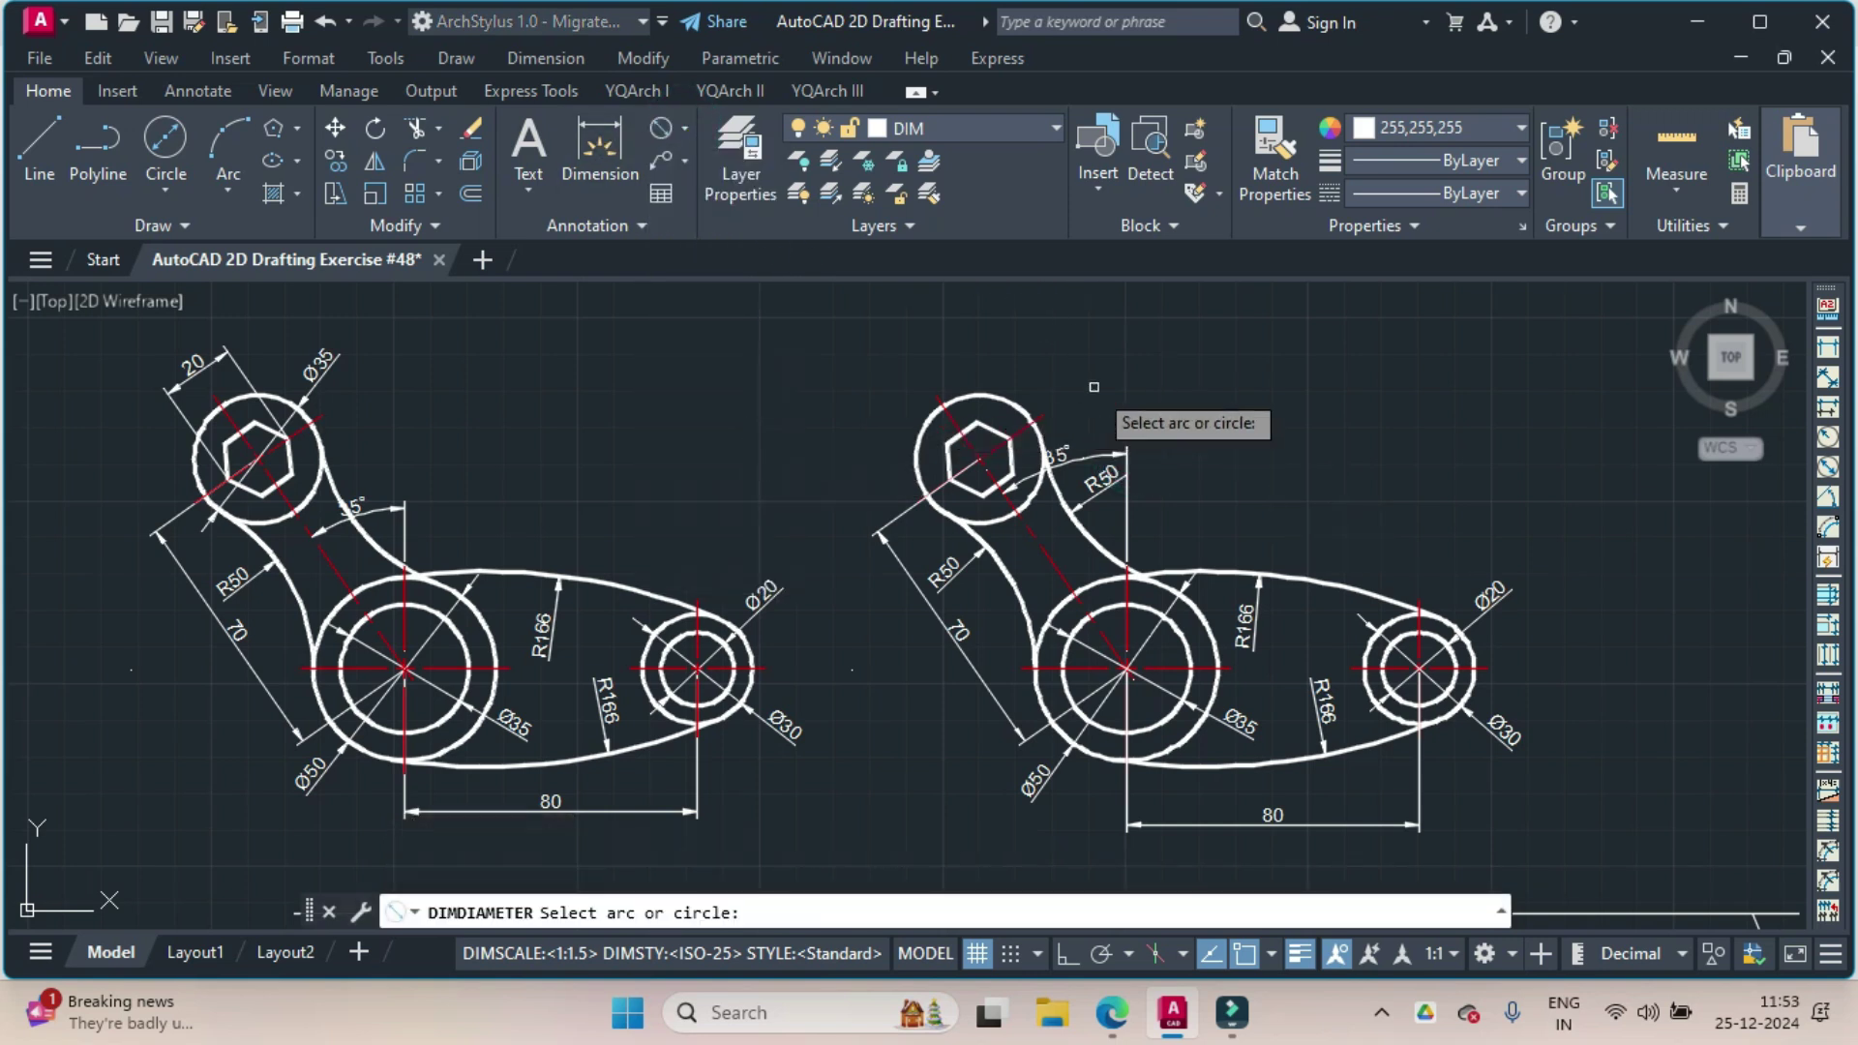
click(1024, 411)
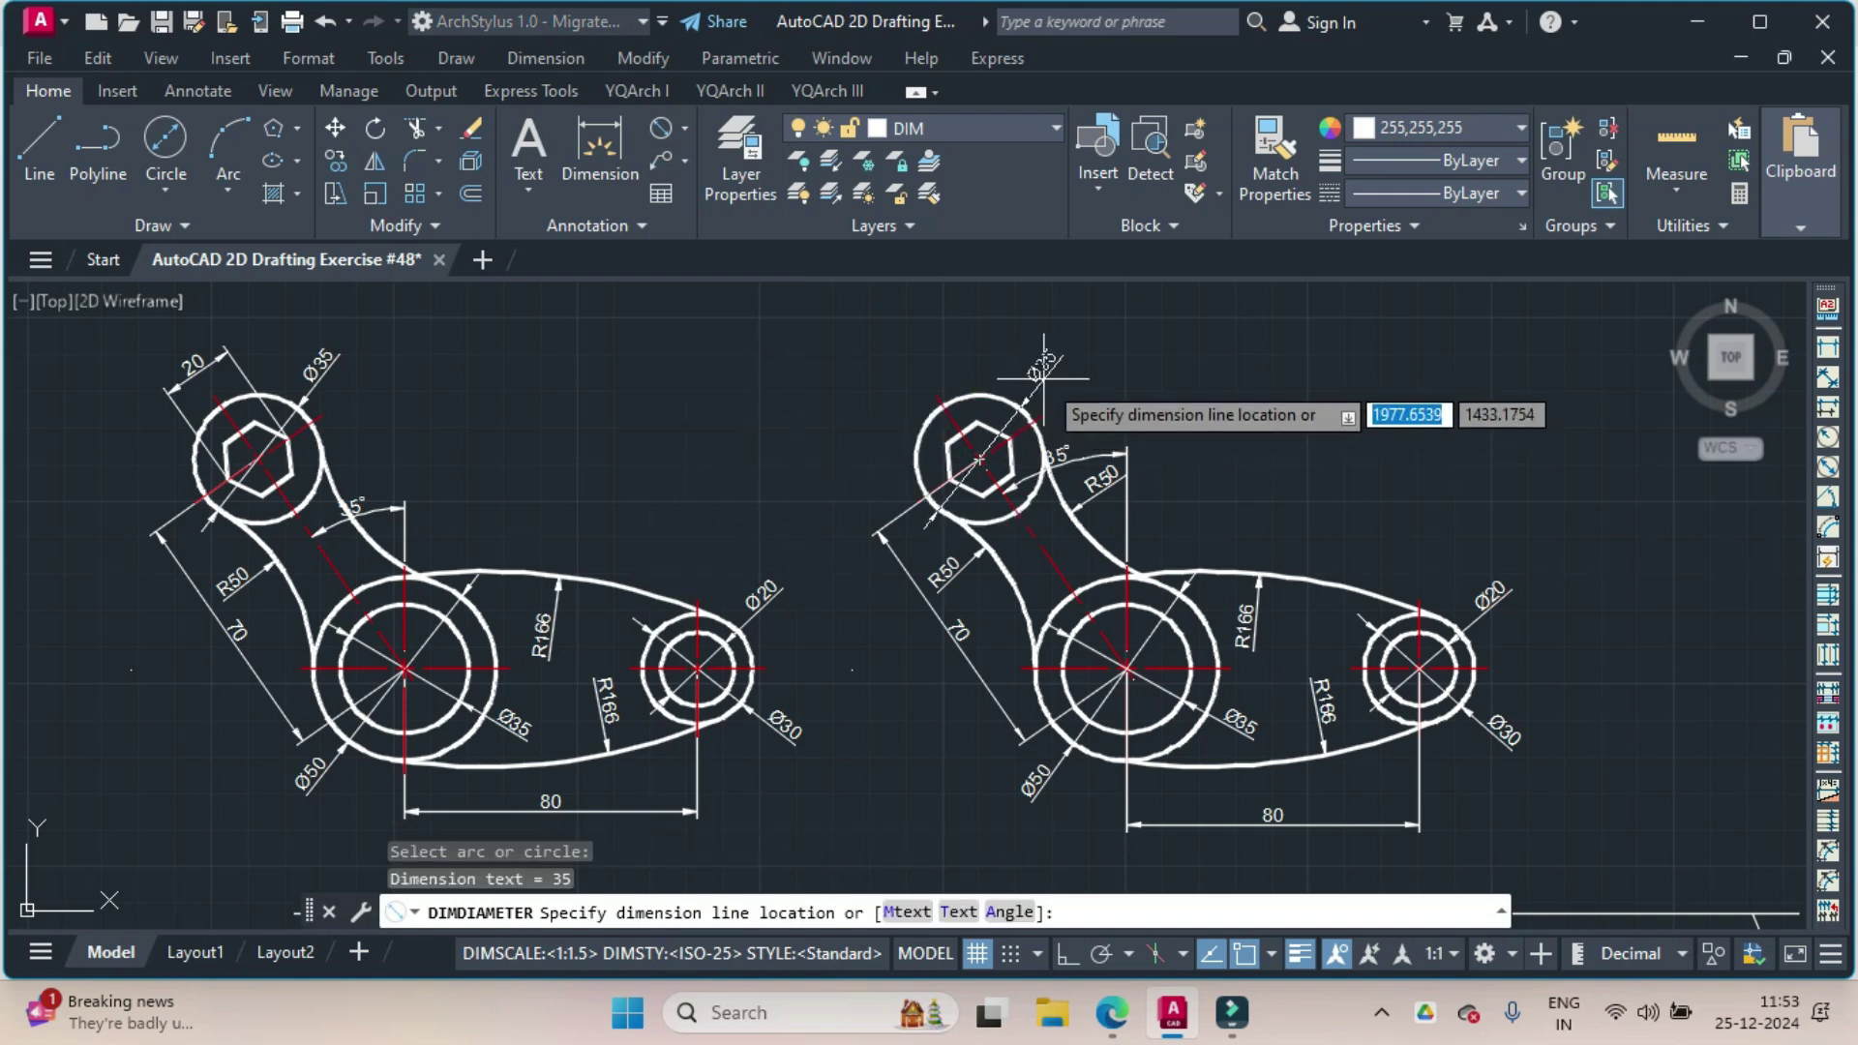
click(1028, 376)
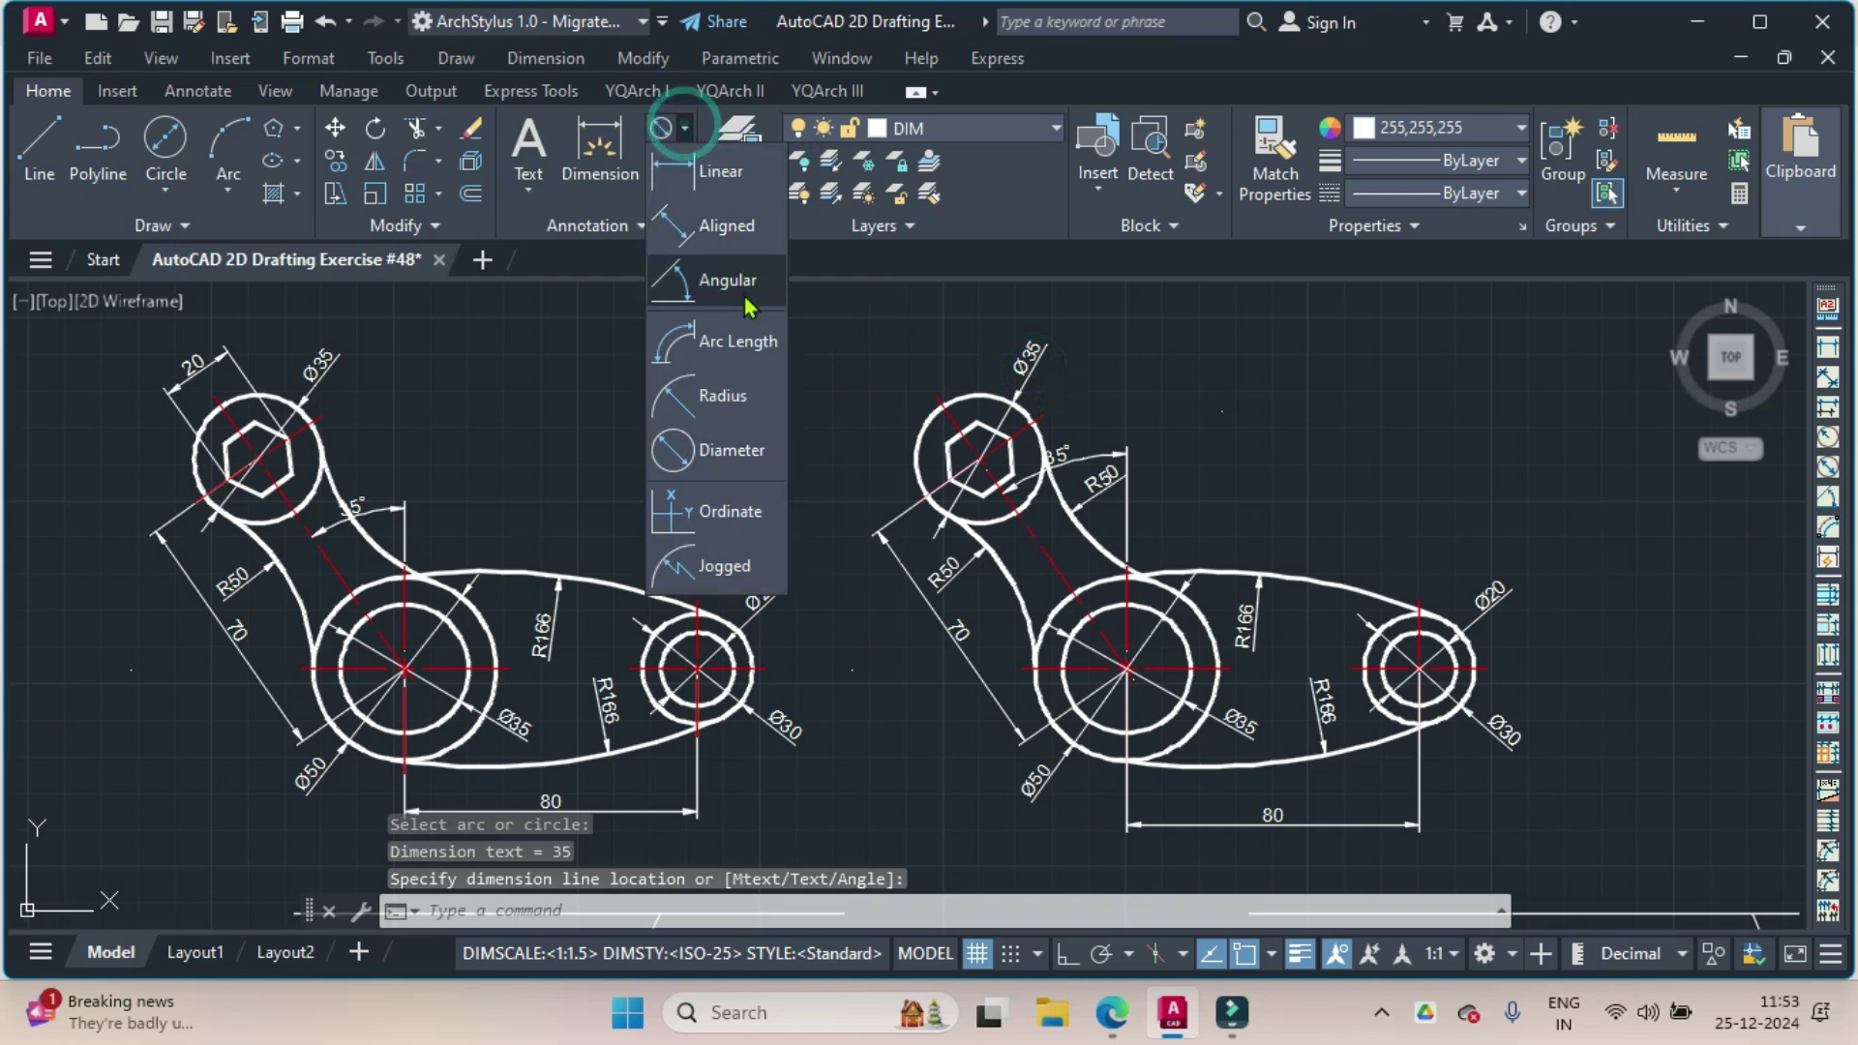
Add an aligned dimension across two opposite corners of the hexagon, placed above and to the left of the upper circle.
click(733, 225)
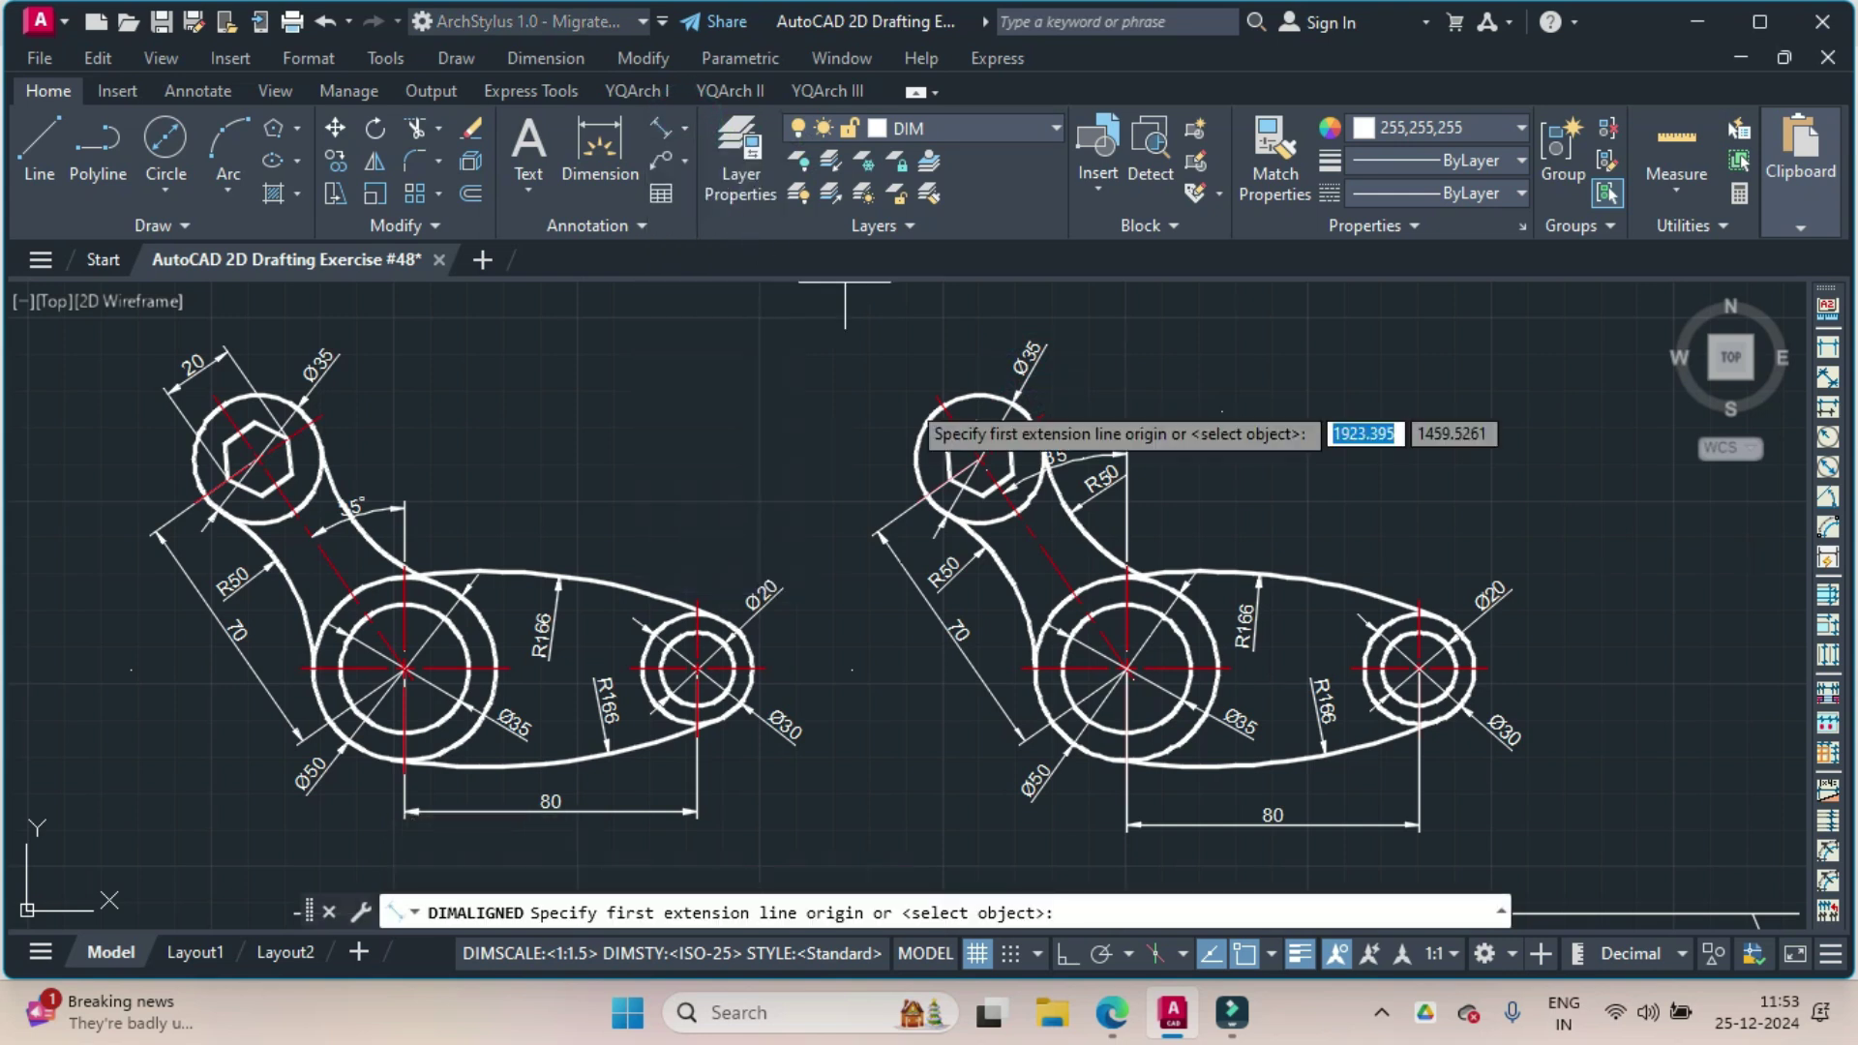
click(950, 476)
click(1012, 437)
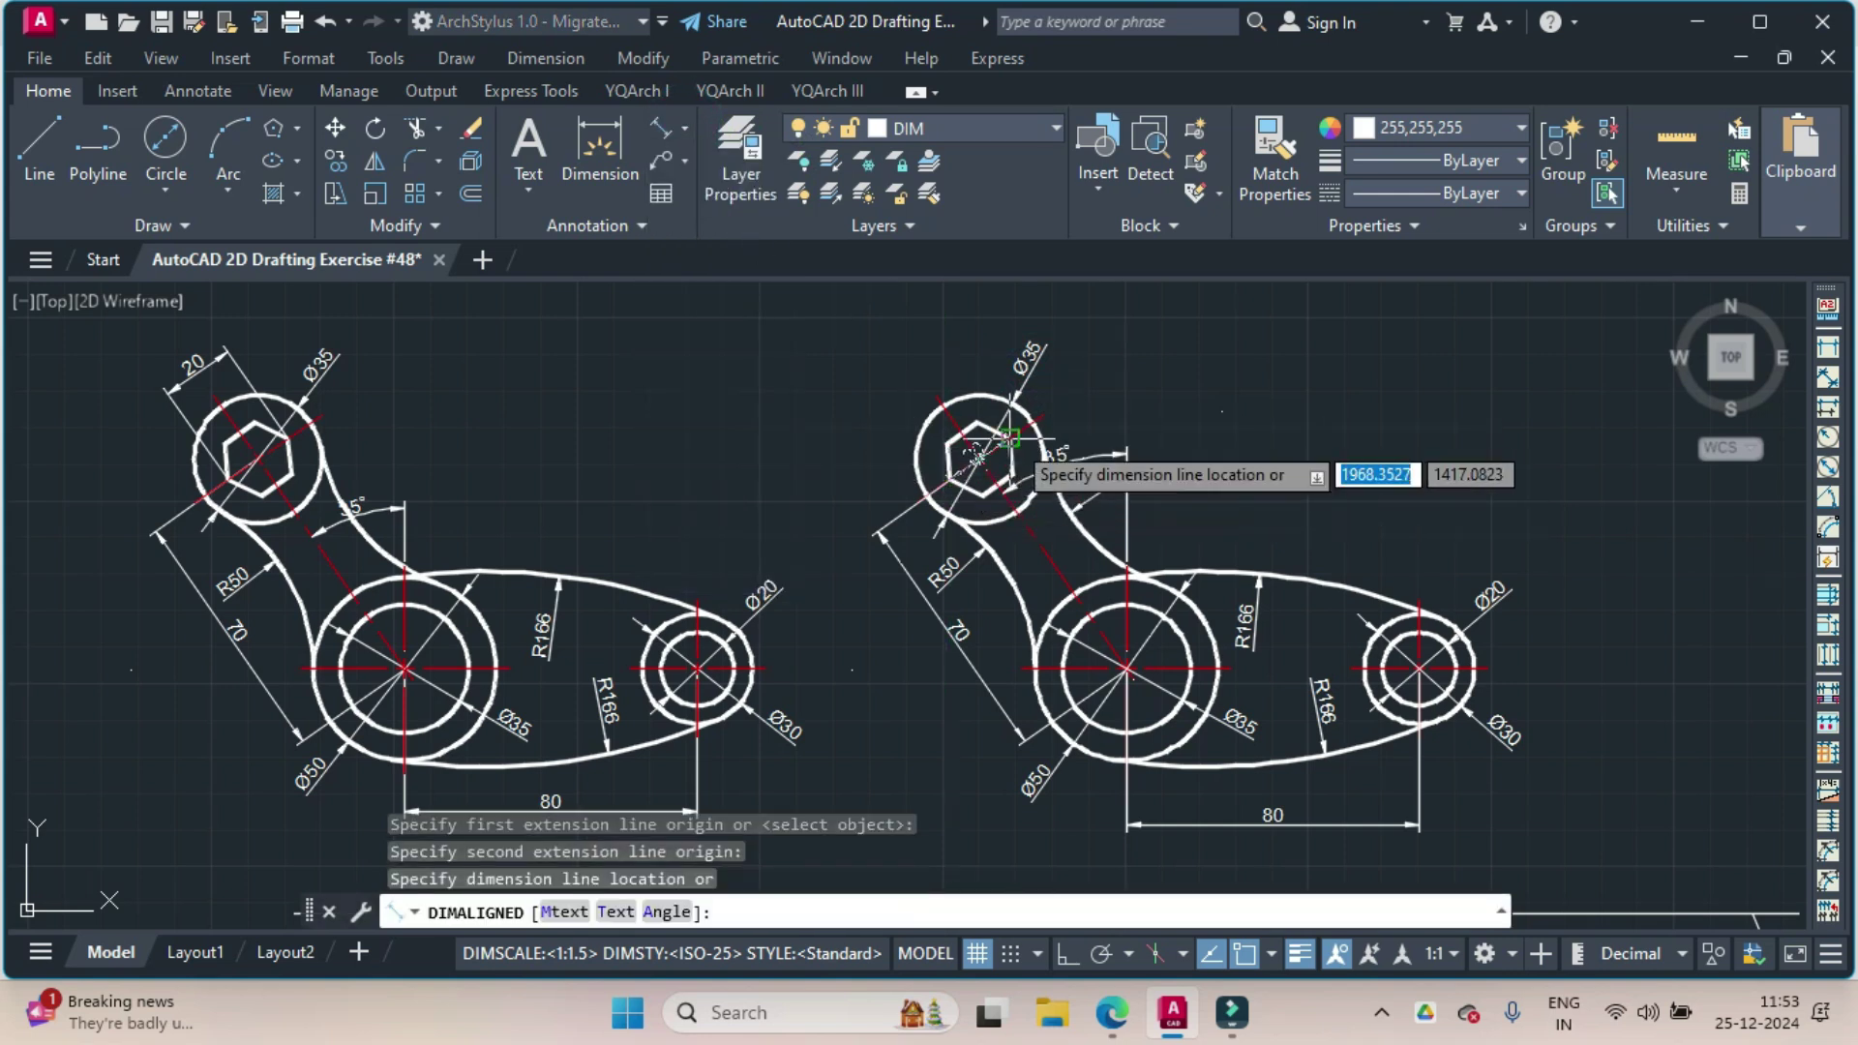
click(933, 368)
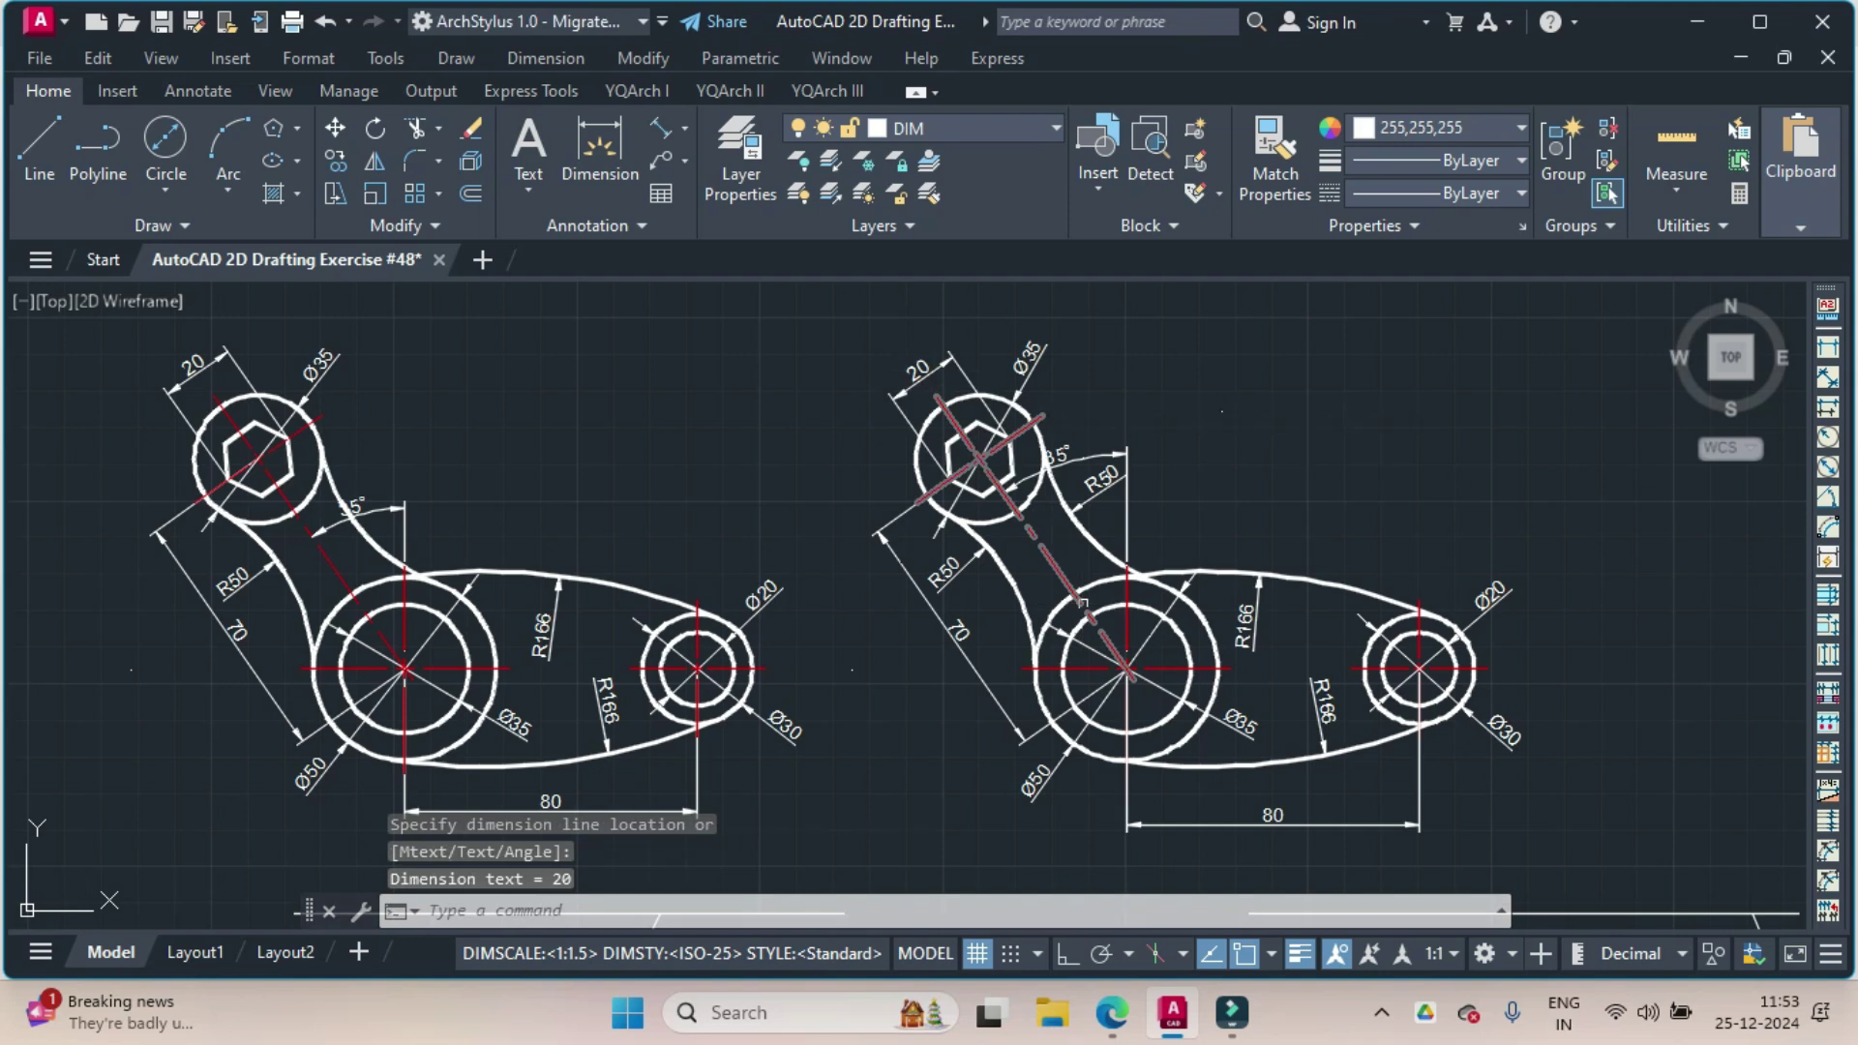